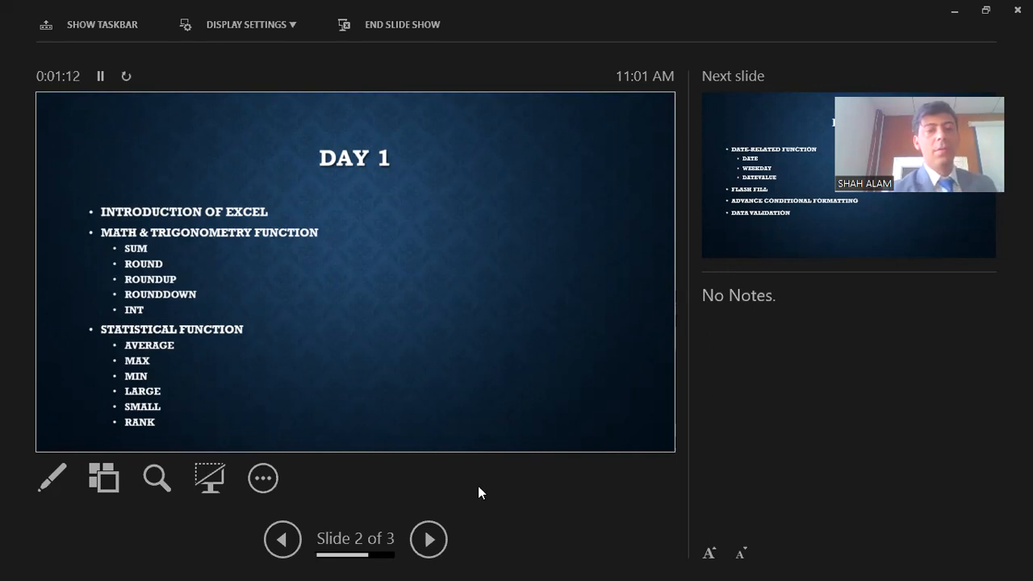
Step: Advance to the final 'Day 1' slide on date functions, then exit the slide show
left_click(427, 539)
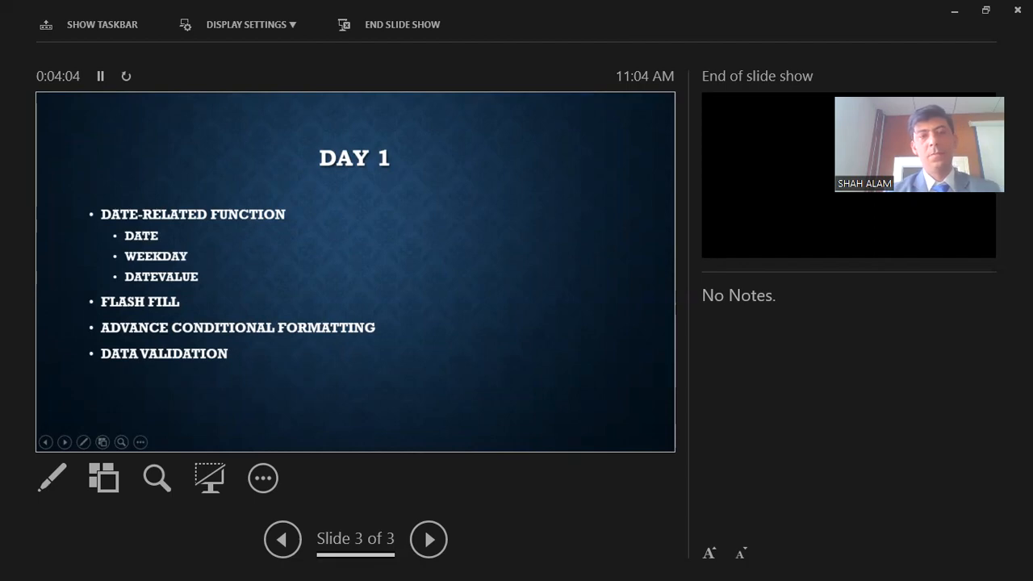
key("Escape")
Step: Minimize PowerPoint, create 'New Microsoft Excel Worksheet' on the desktop, open it blank, then close Excel
left_click(942, 15)
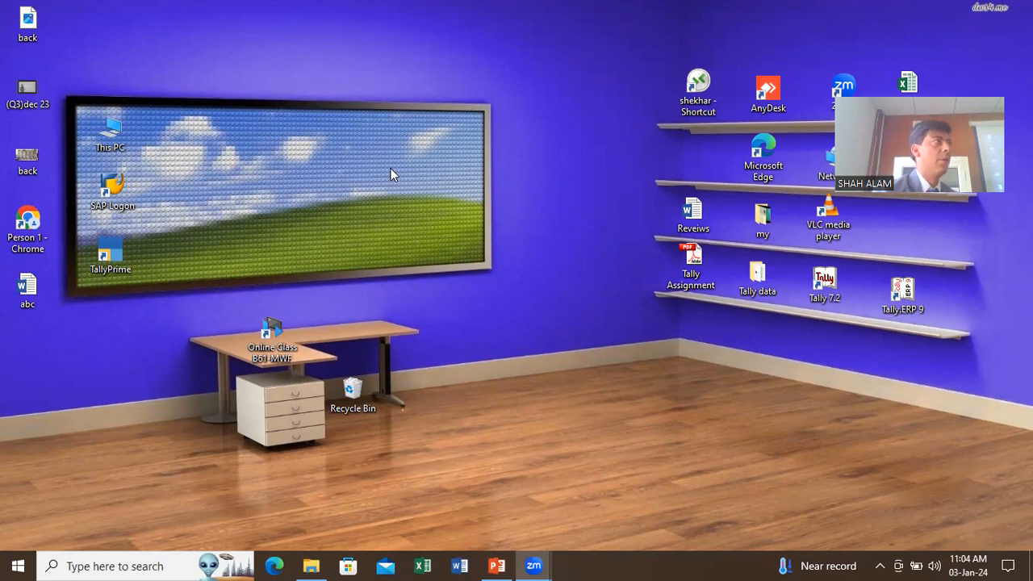
right_click(451, 113)
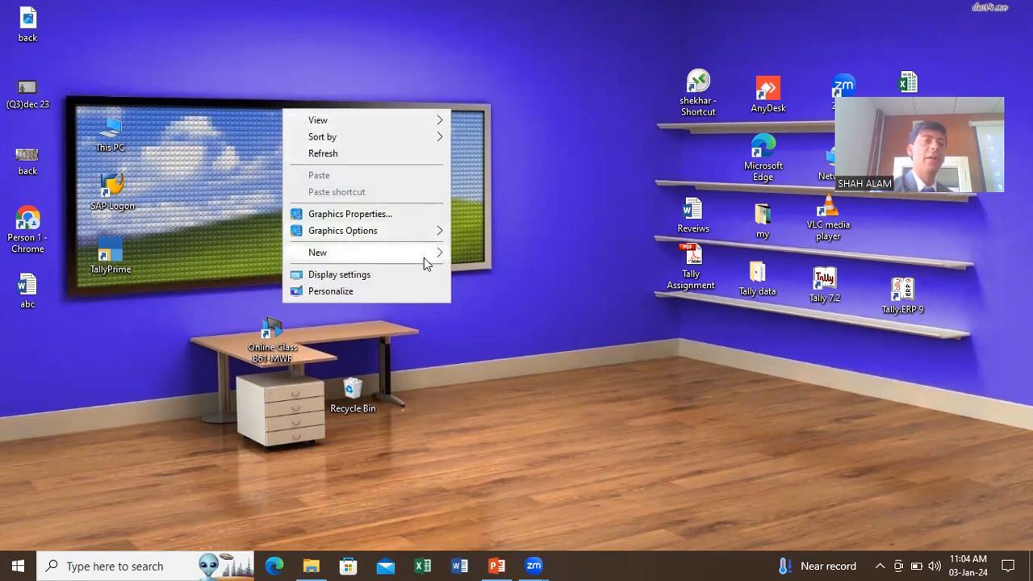
mouse_move(426, 262)
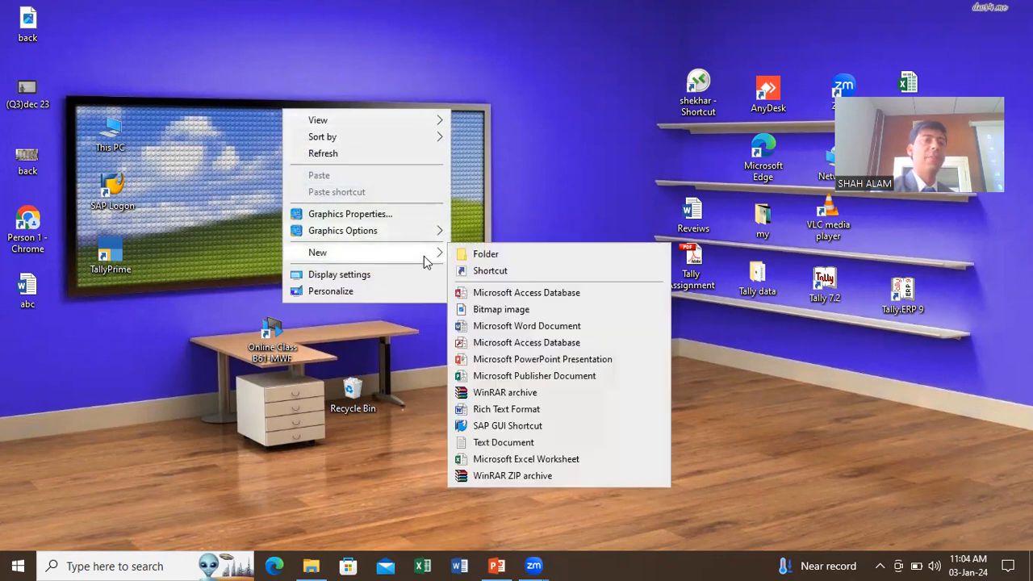
left_click(487, 460)
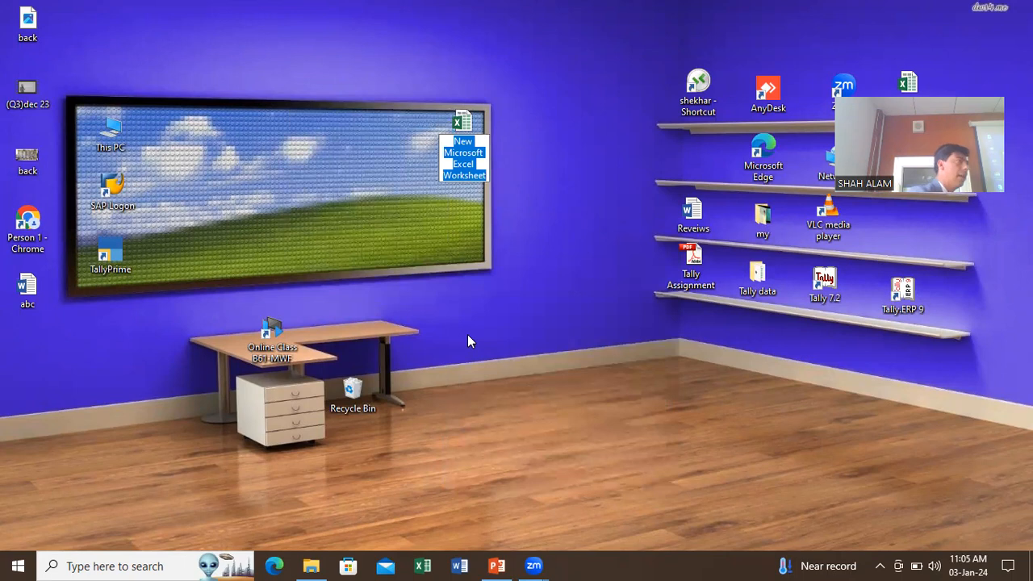
left_click(471, 128)
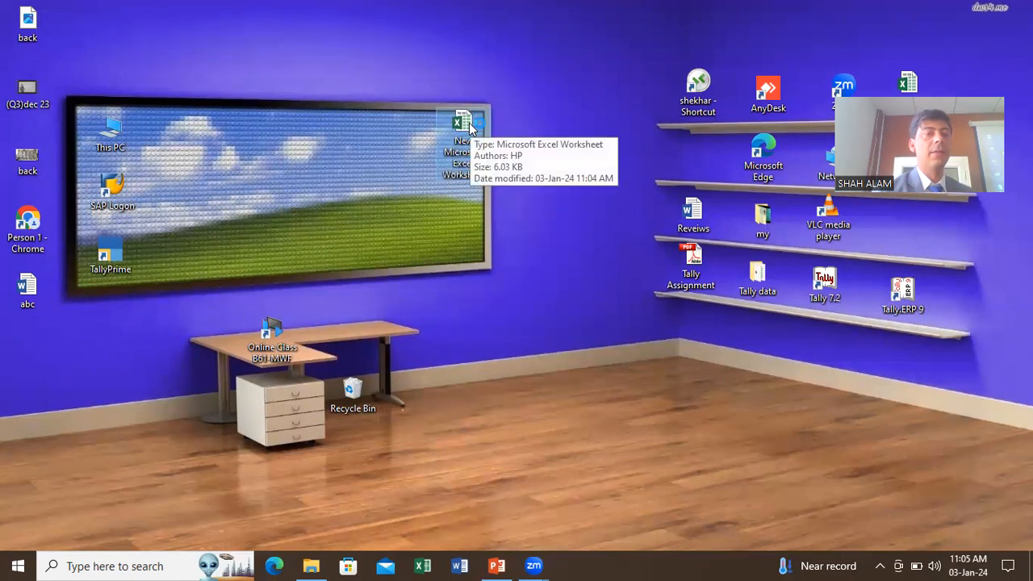
double_click(470, 127)
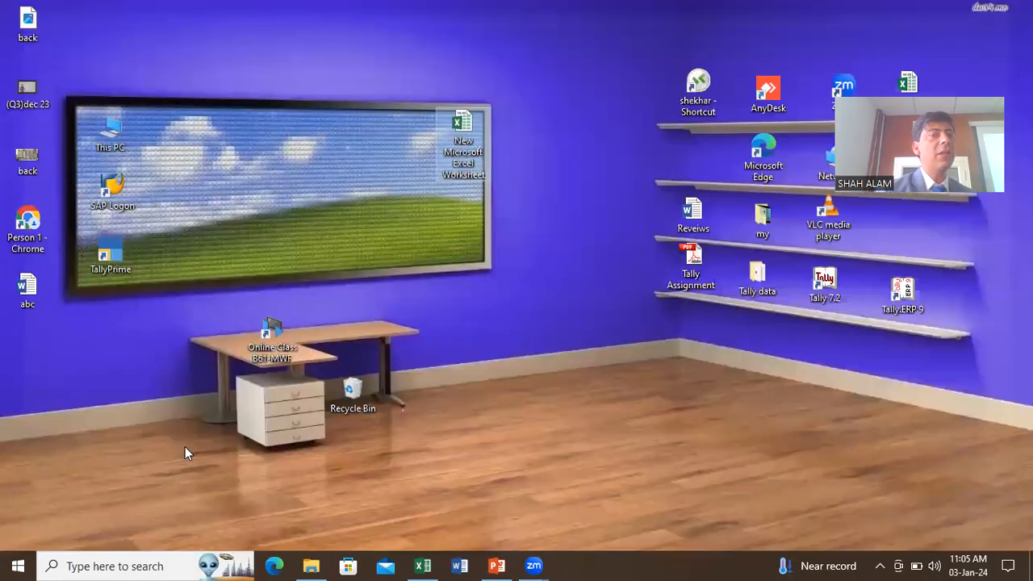
left_click(1014, 11)
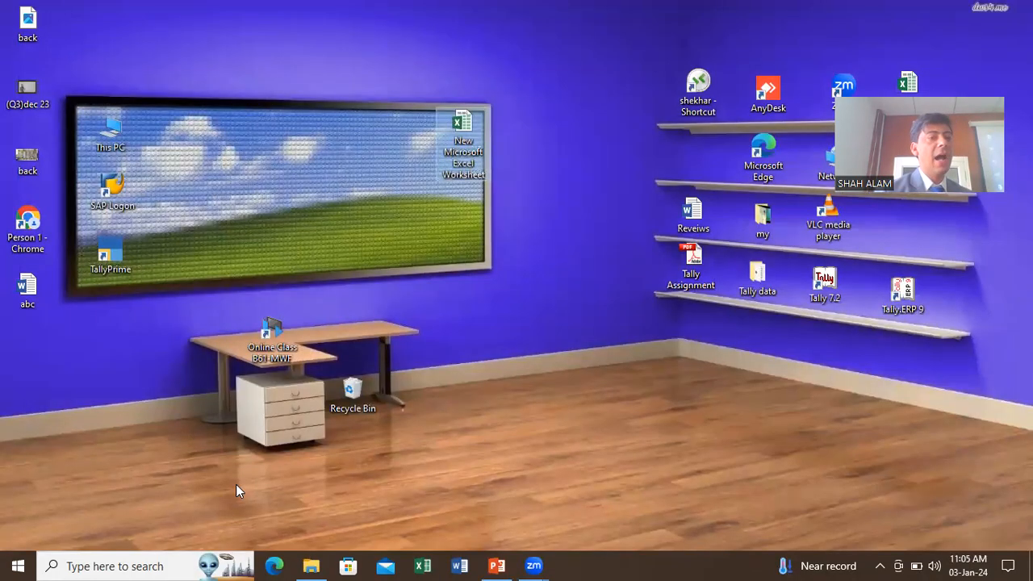
left_click(24, 563)
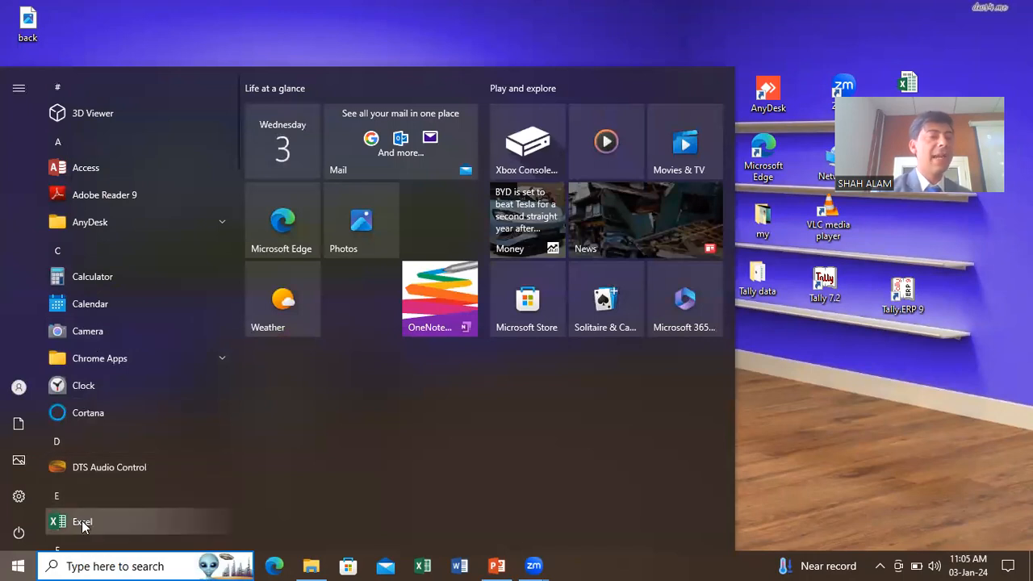
left_click(81, 521)
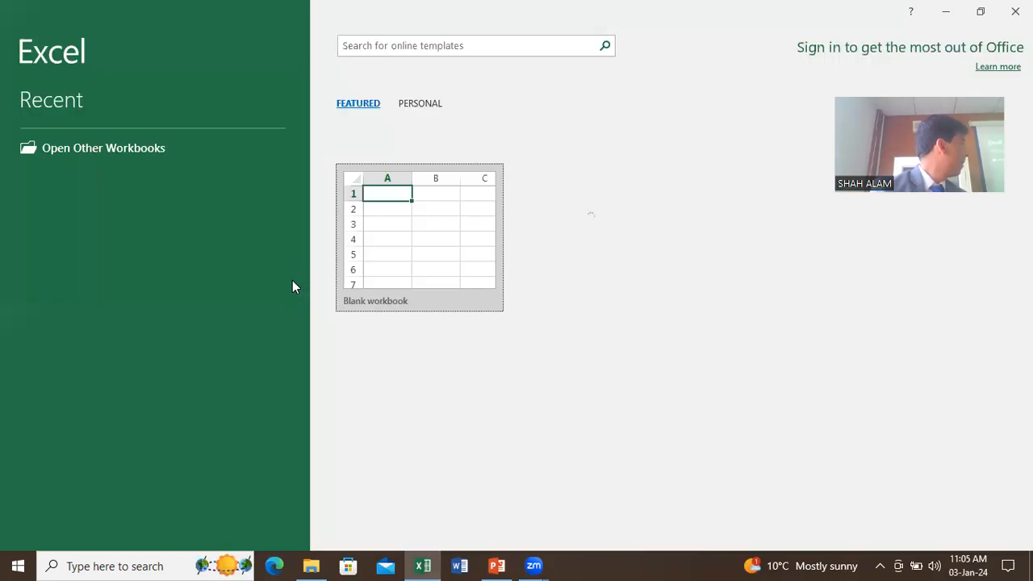
left_click(429, 241)
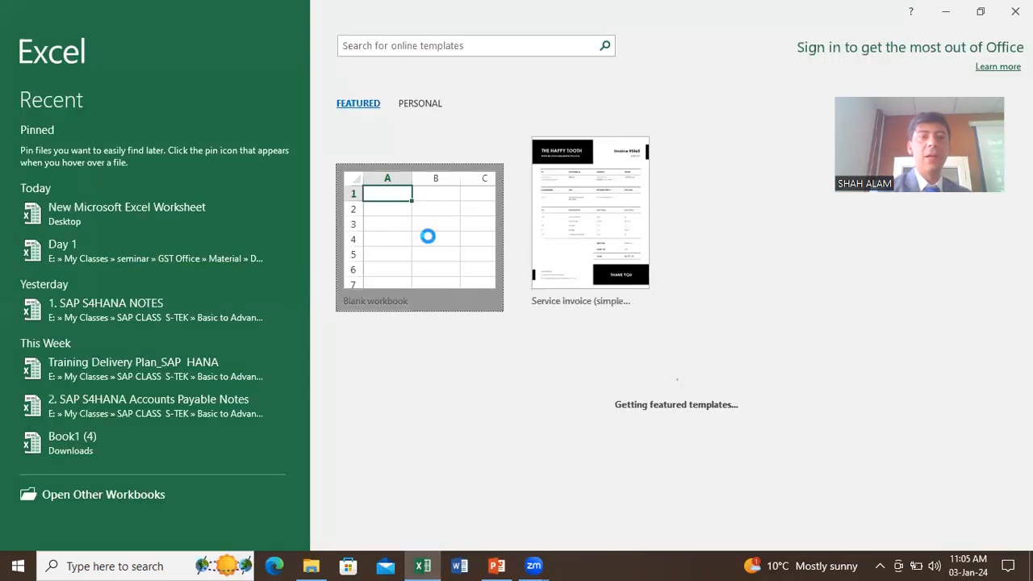
left_click(1011, 11)
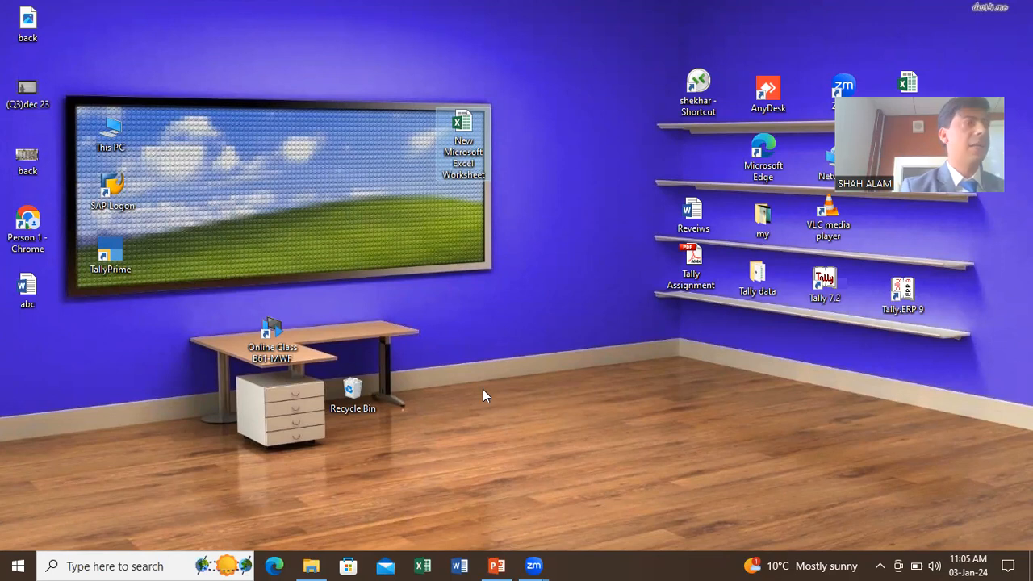
key("super+r")
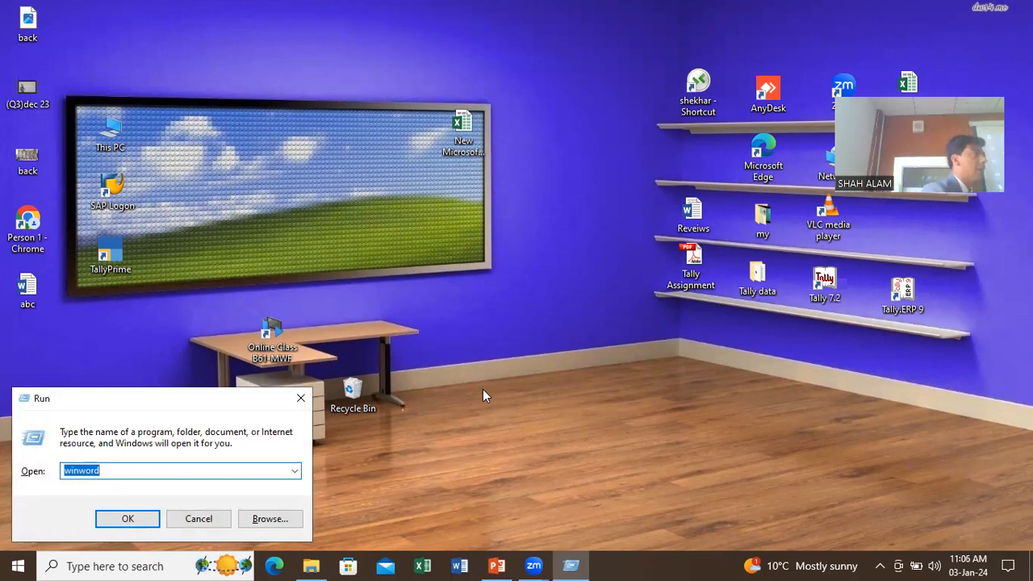
type("exce")
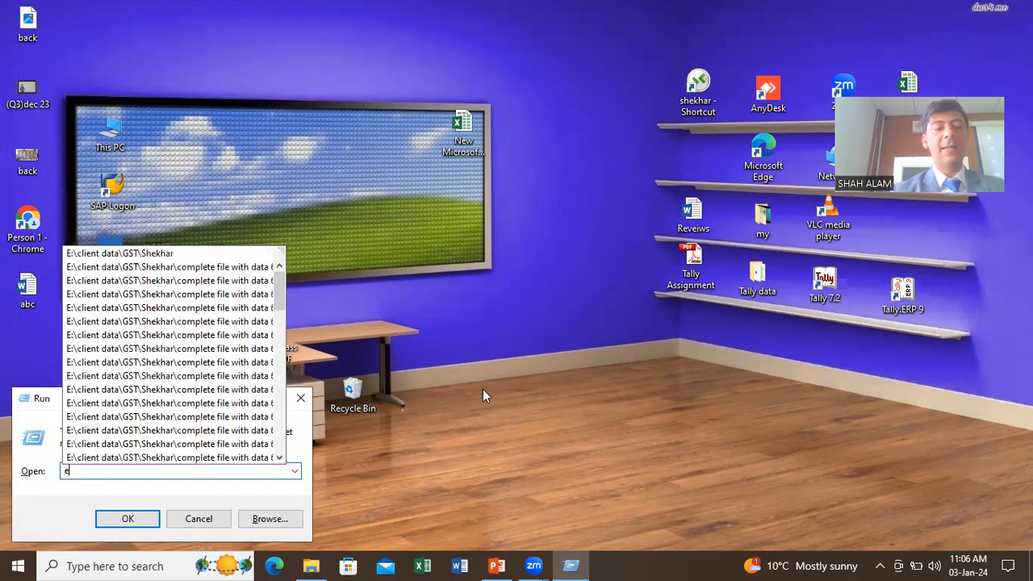
type("l")
key("Return")
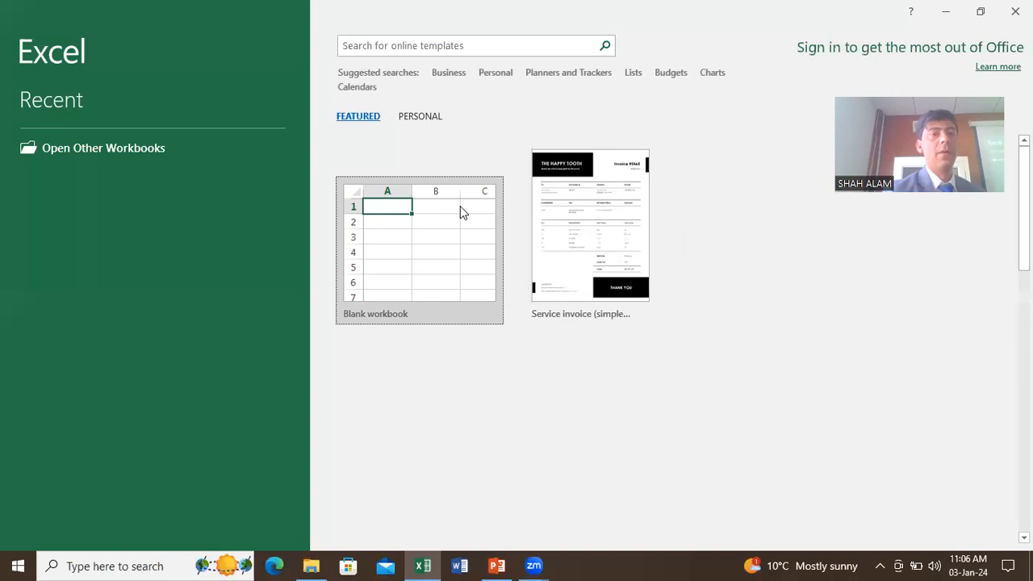
left_click(460, 207)
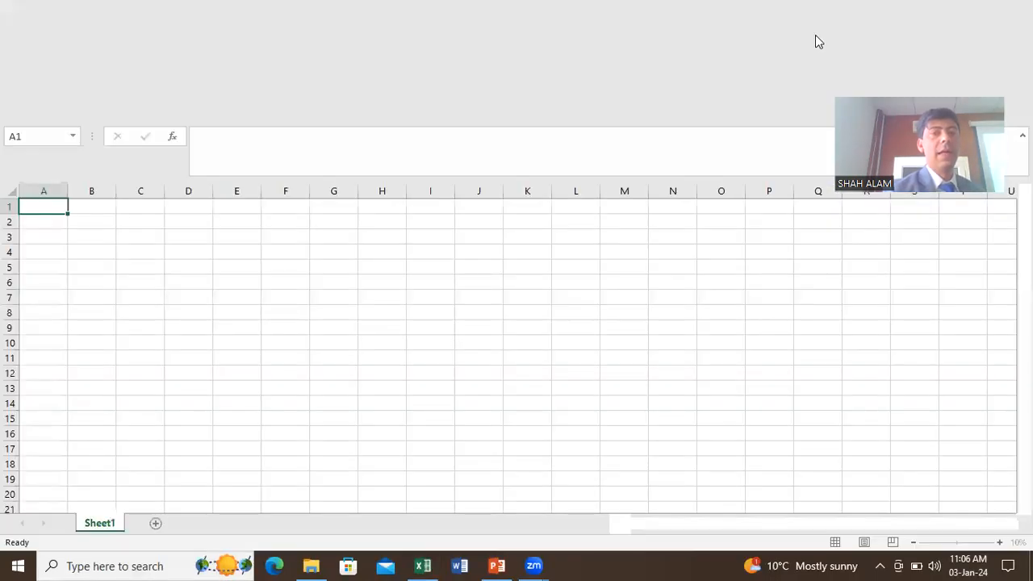
left_click(1007, 12)
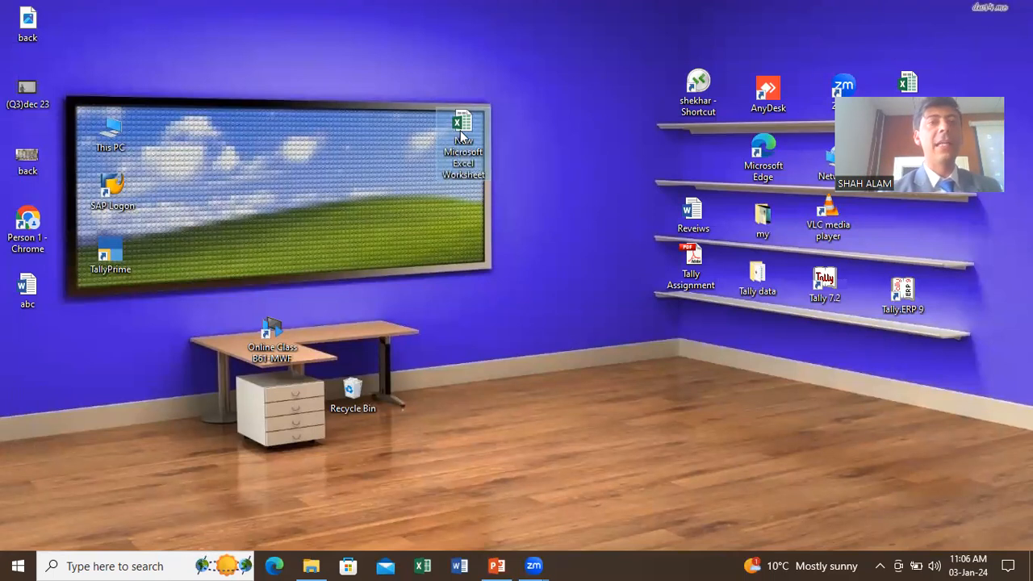
Step: Delete the old worksheet file, create a fresh 'New Microsoft Excel Worksheet', open it, then close Excel
key("Delete")
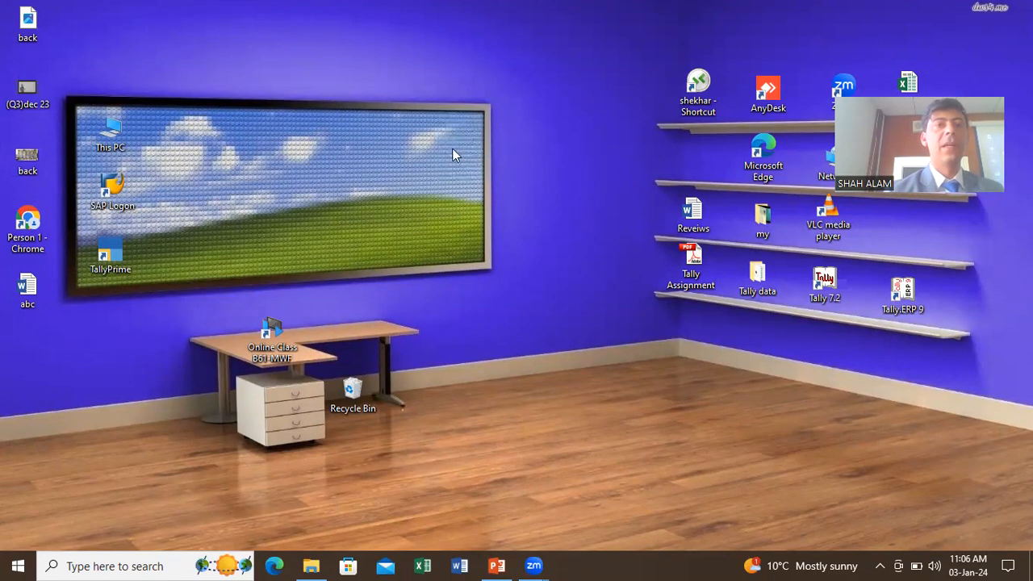
right_click(434, 105)
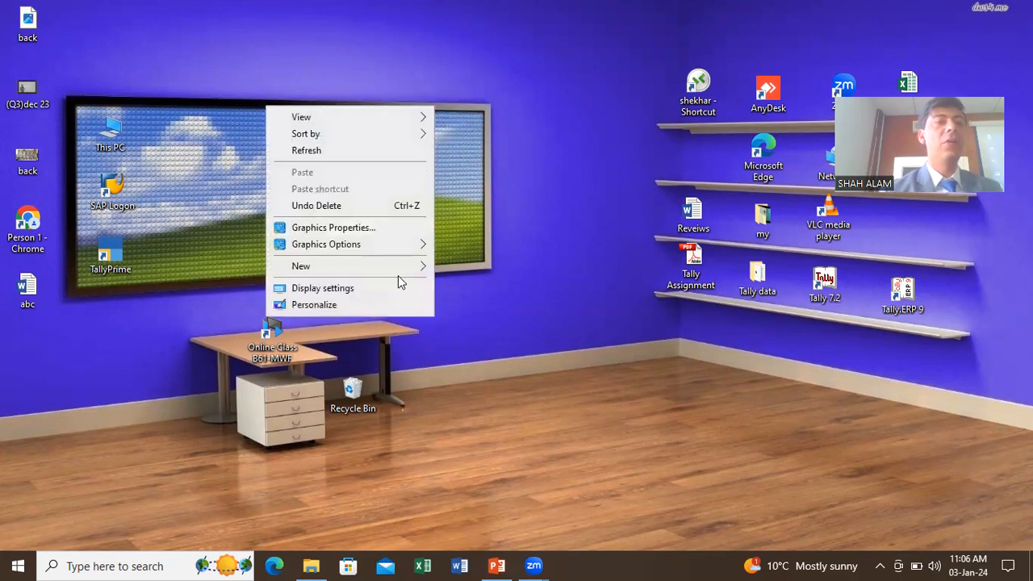
mouse_move(398, 268)
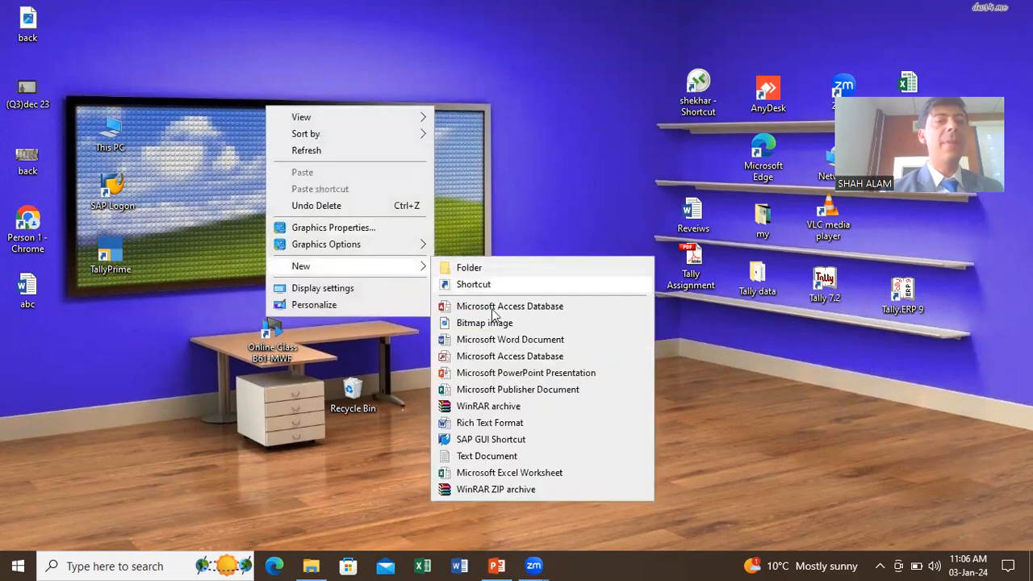
left_click(517, 474)
left_click(486, 280)
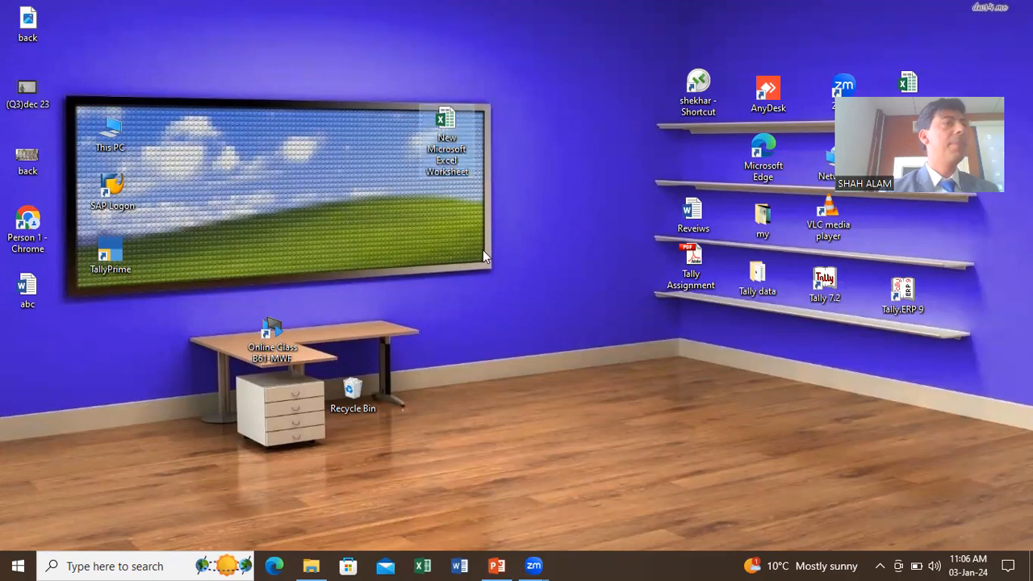
double_click(446, 121)
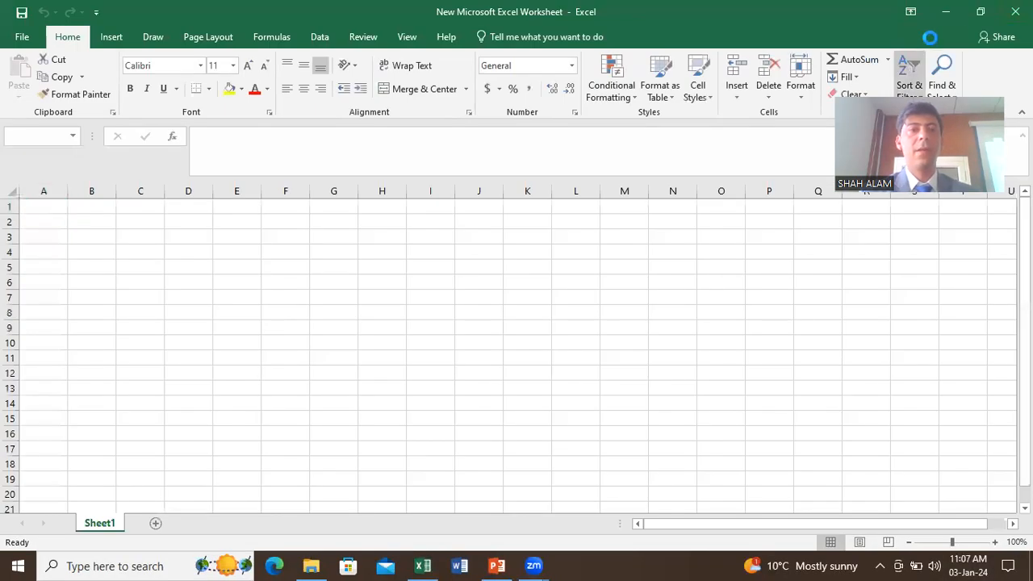
left_click(1015, 12)
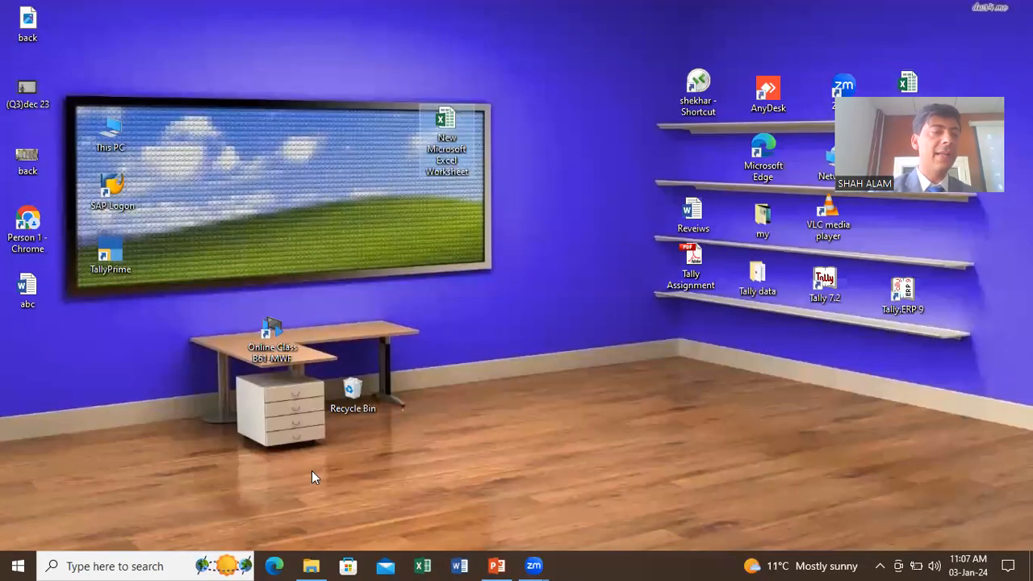
left_click(18, 566)
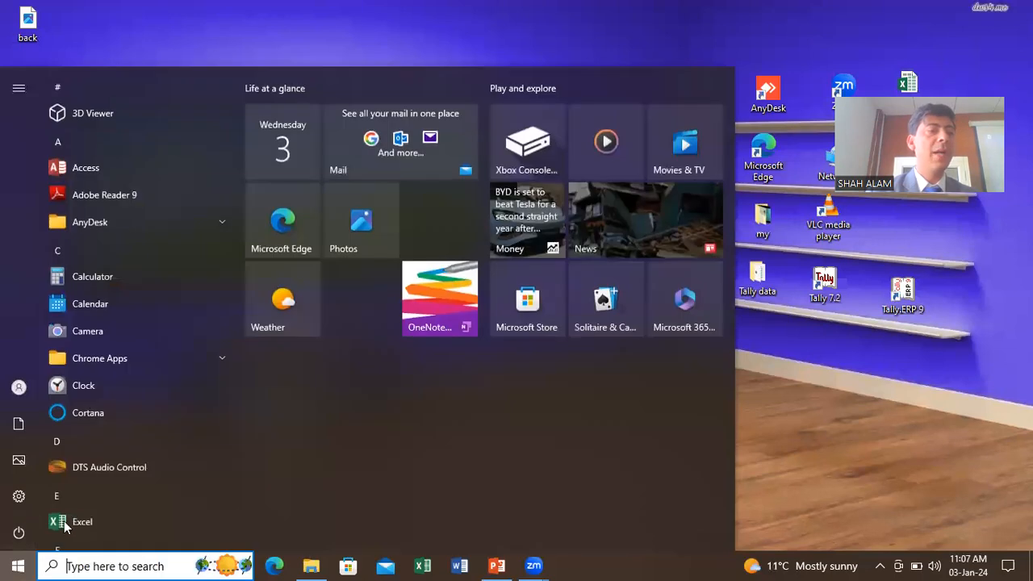
left_click(65, 522)
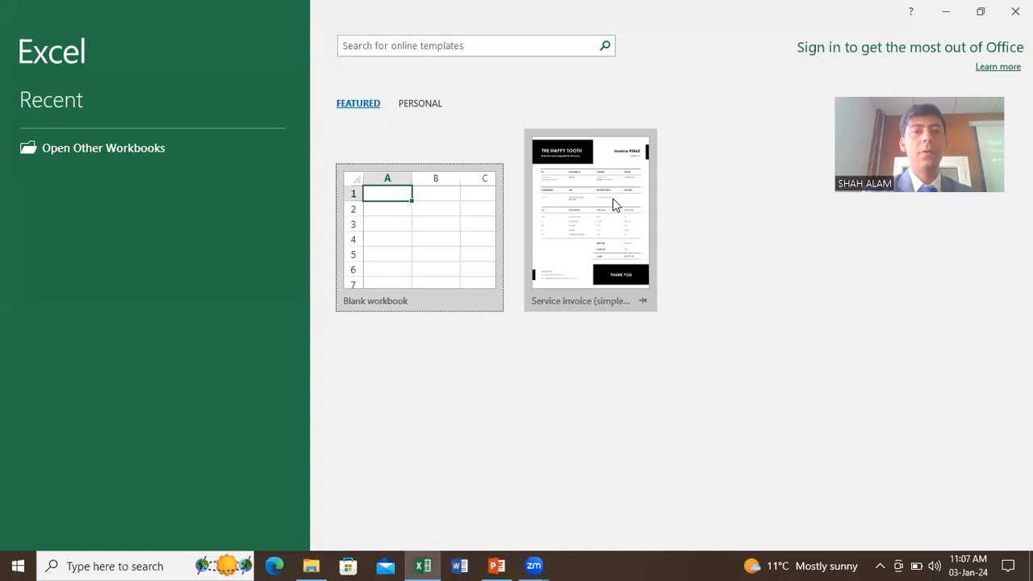
left_click(473, 250)
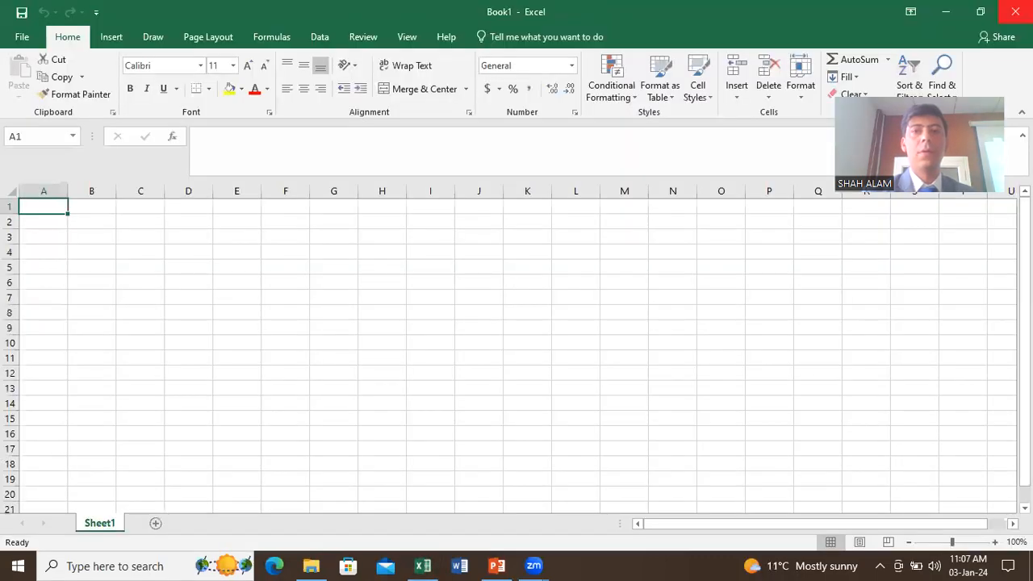
left_click(1017, 10)
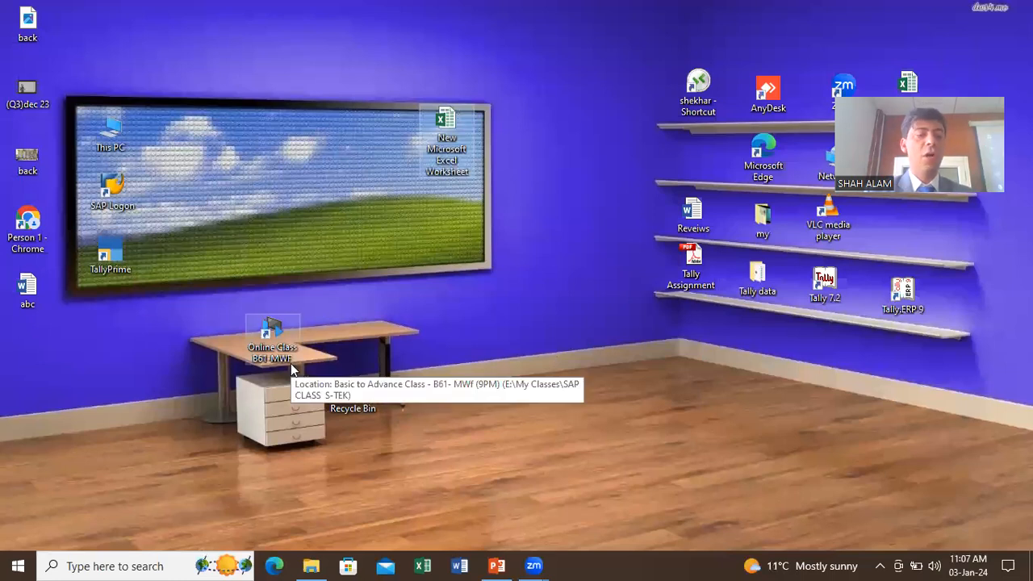
Step: Launch Excel with the excel Run command, start a blank workbook, then close Excel
key("super+r")
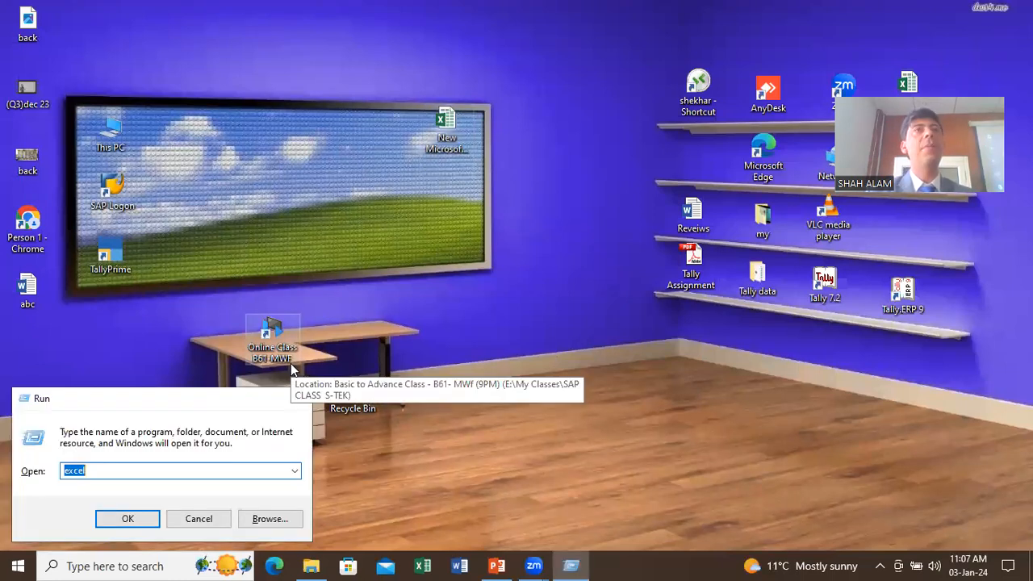
key("Return")
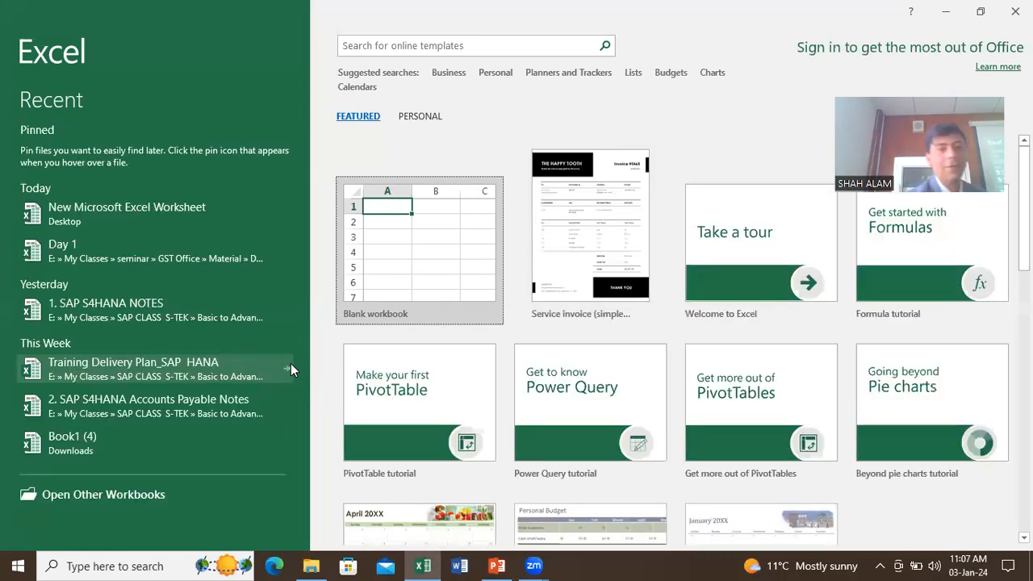
left_click(382, 244)
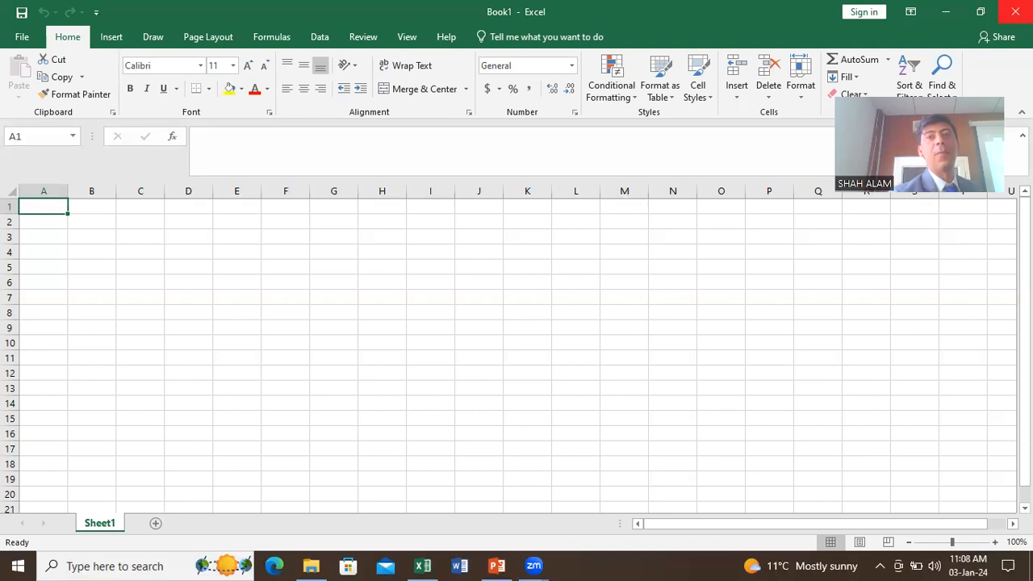
left_click(1015, 12)
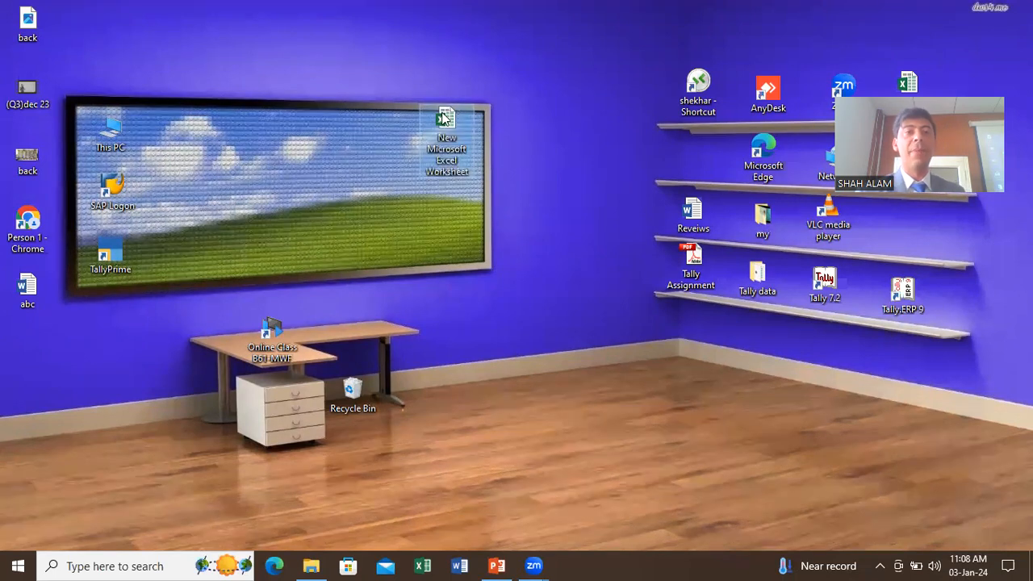
Step: Delete the existing worksheet file and recreate 'New Microsoft Excel Worksheet' on the desktop with its default name
key("Delete")
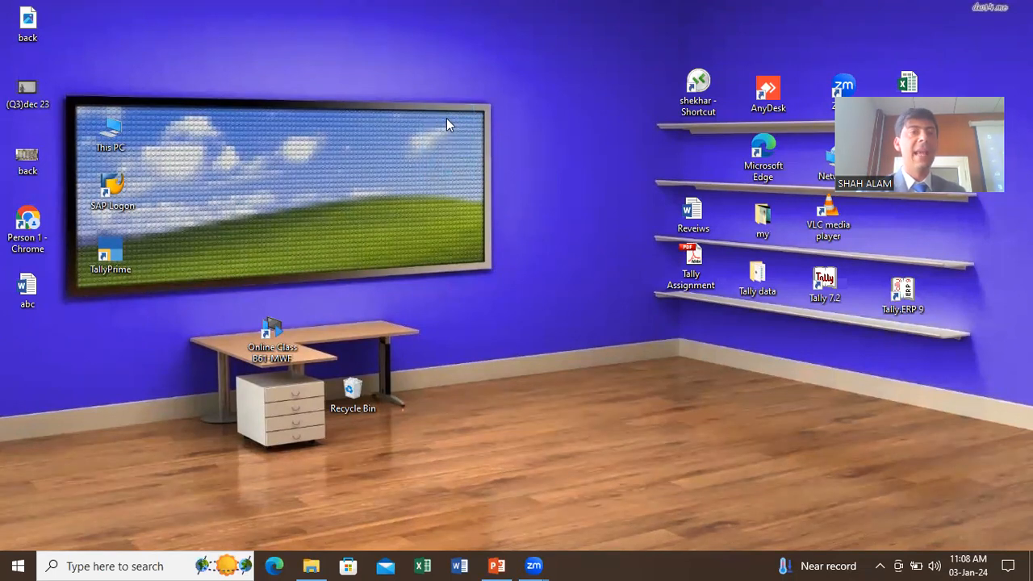
right_click(446, 118)
mouse_move(413, 282)
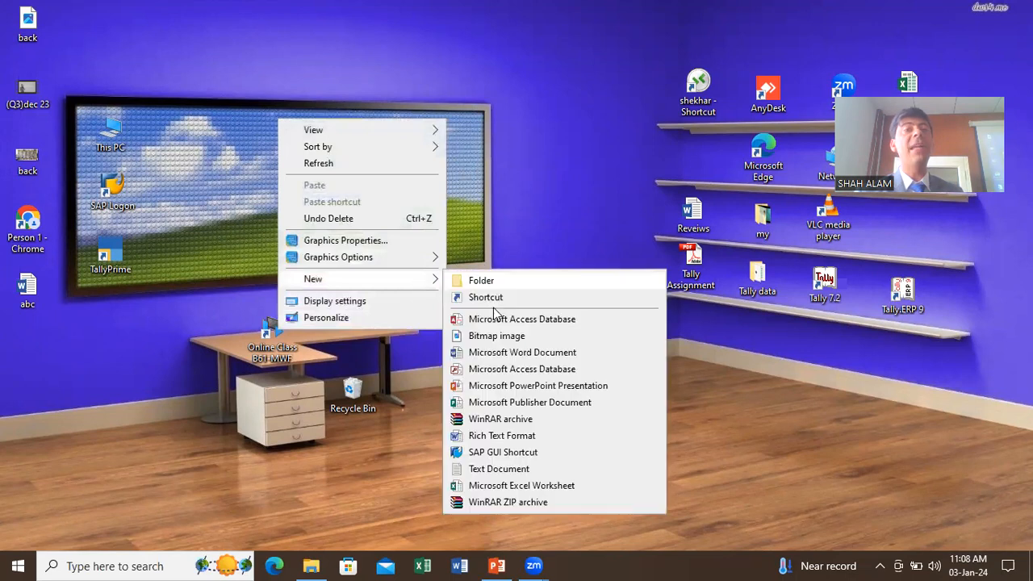
left_click(505, 485)
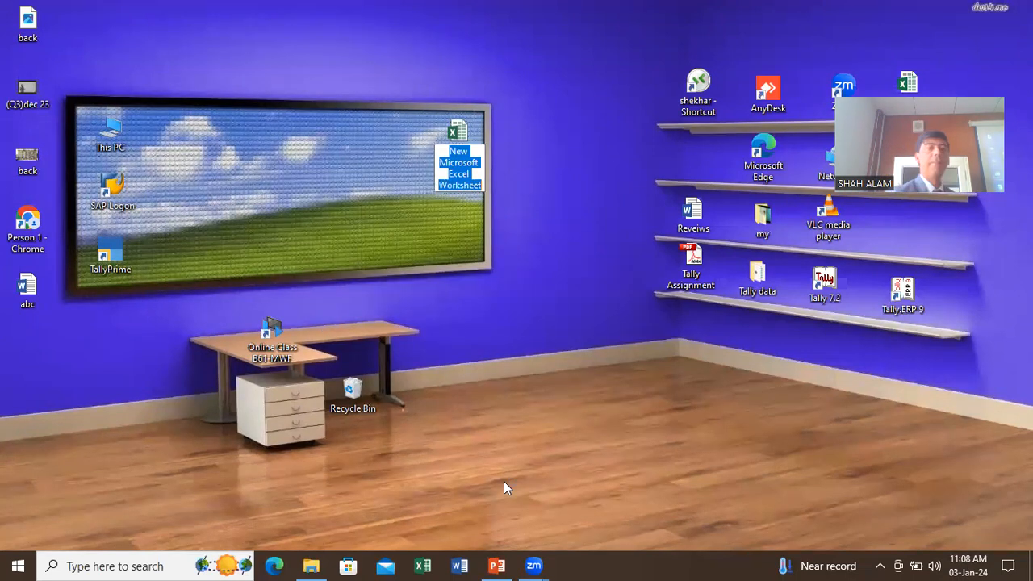
left_click(457, 125)
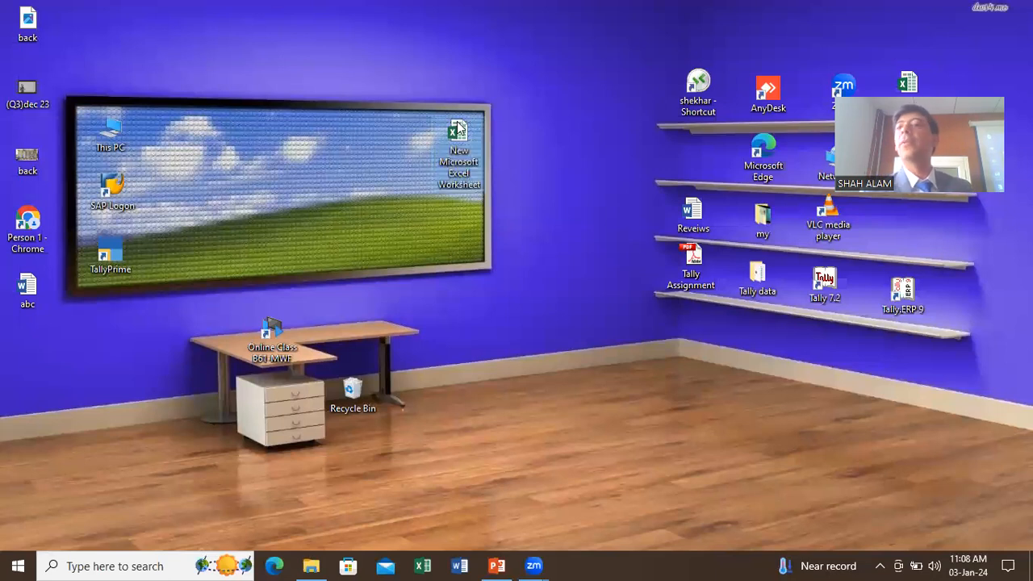
Step: Open the recreated worksheet to its blank Sheet1, then close Excel
double_click(459, 130)
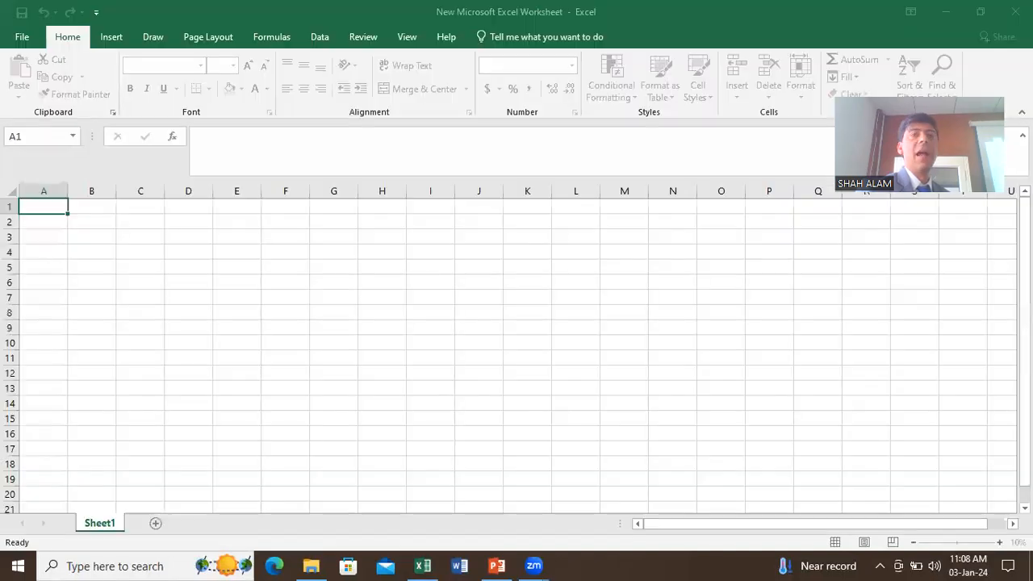
left_click(1015, 12)
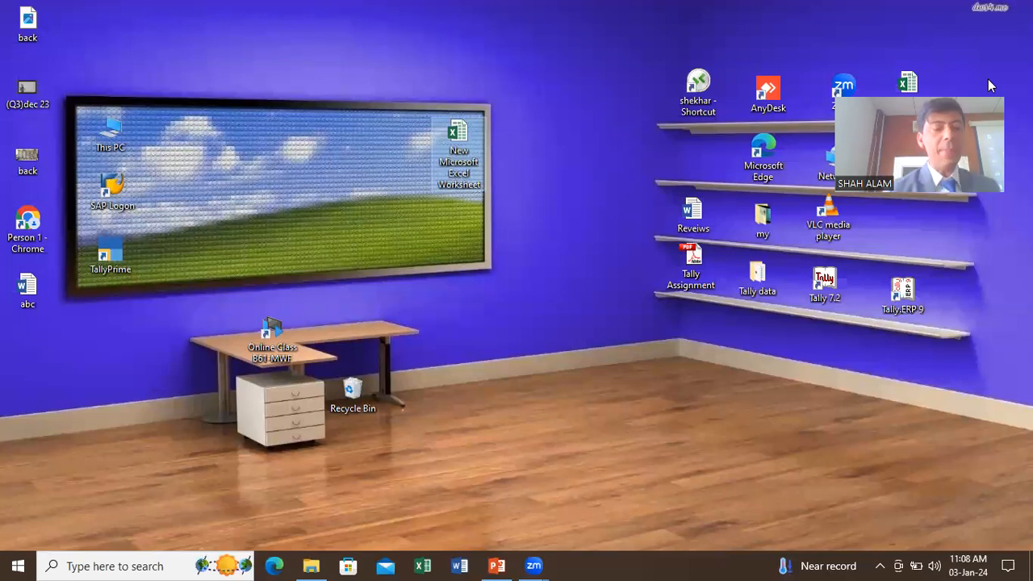
Step: Launch Excel from the Run box, start a blank workbook, then close Excel
key("super+r")
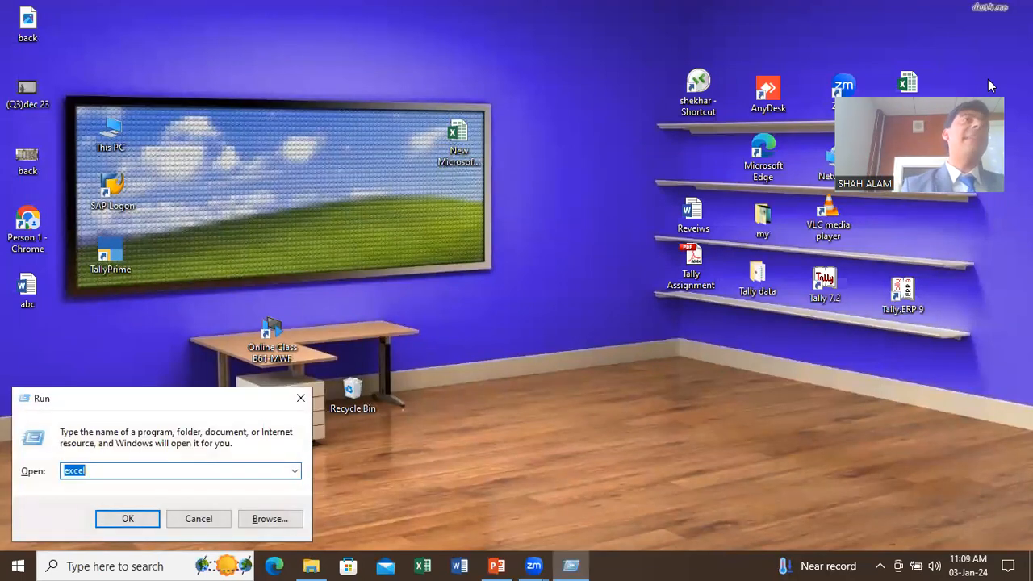
key("Escape")
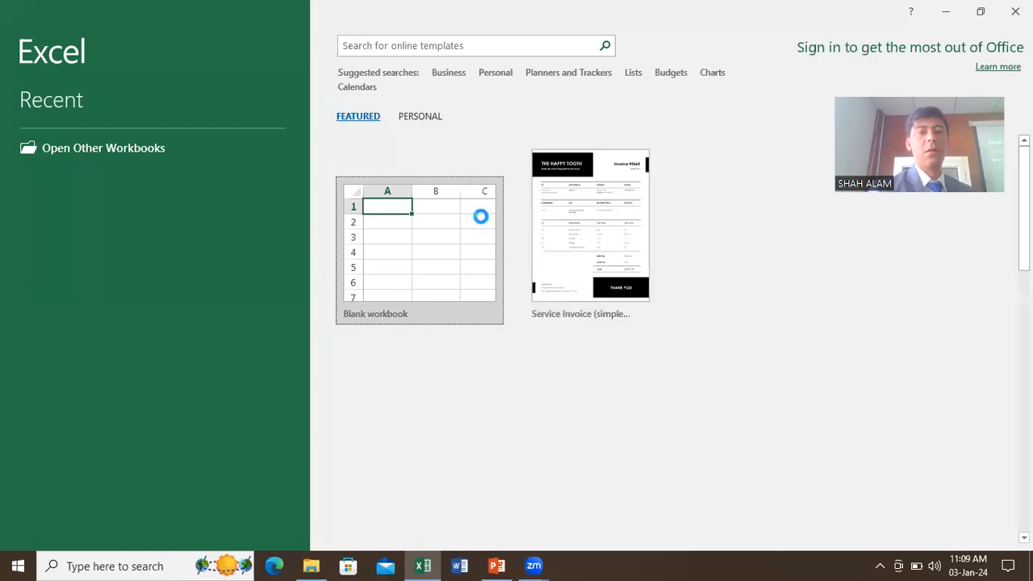
left_click(480, 216)
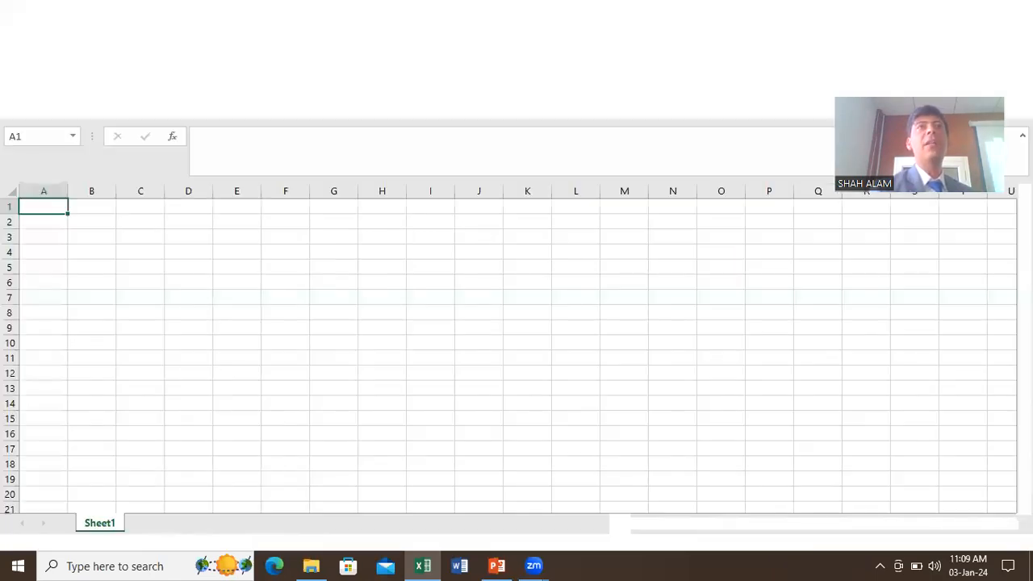
left_click(1014, 10)
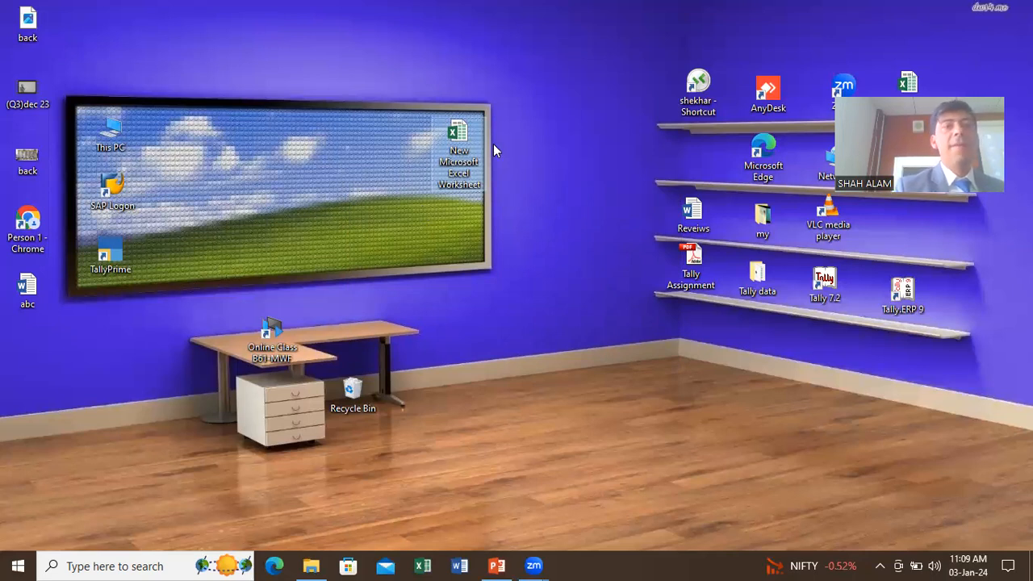
Step: Open 'New Microsoft Excel Worksheet' from the desktop and focus its blank Sheet1
double_click(456, 134)
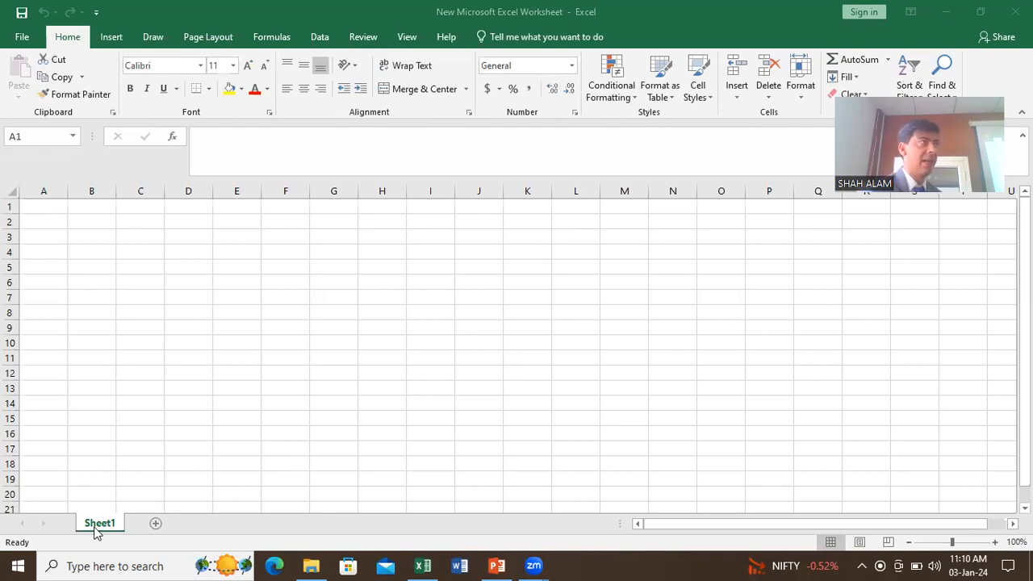
left_click(158, 528)
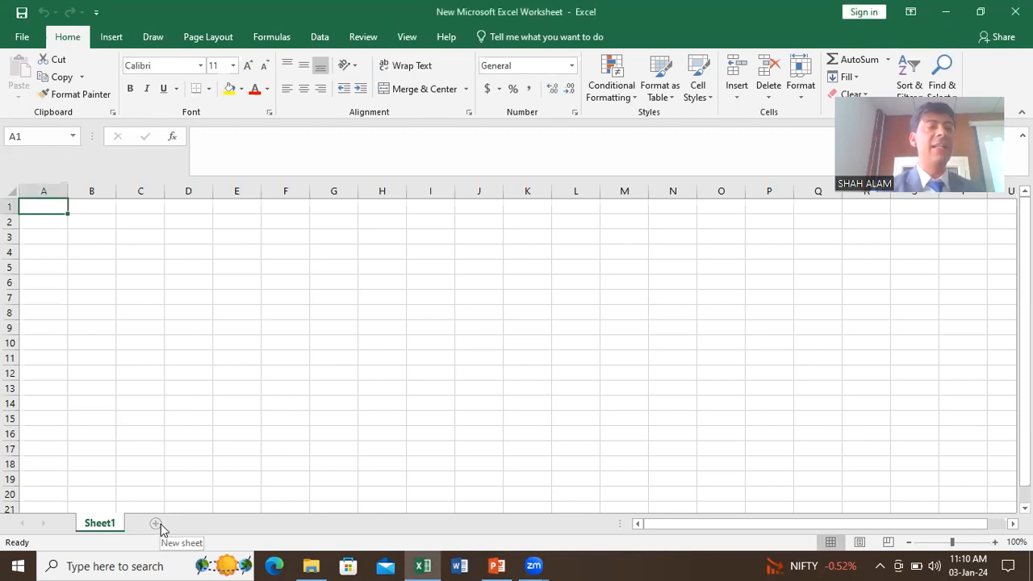
Step: Add new sheets, then delete Sheet4, leaving Sheet1, Sheet2 and Sheet3
left_click(157, 527)
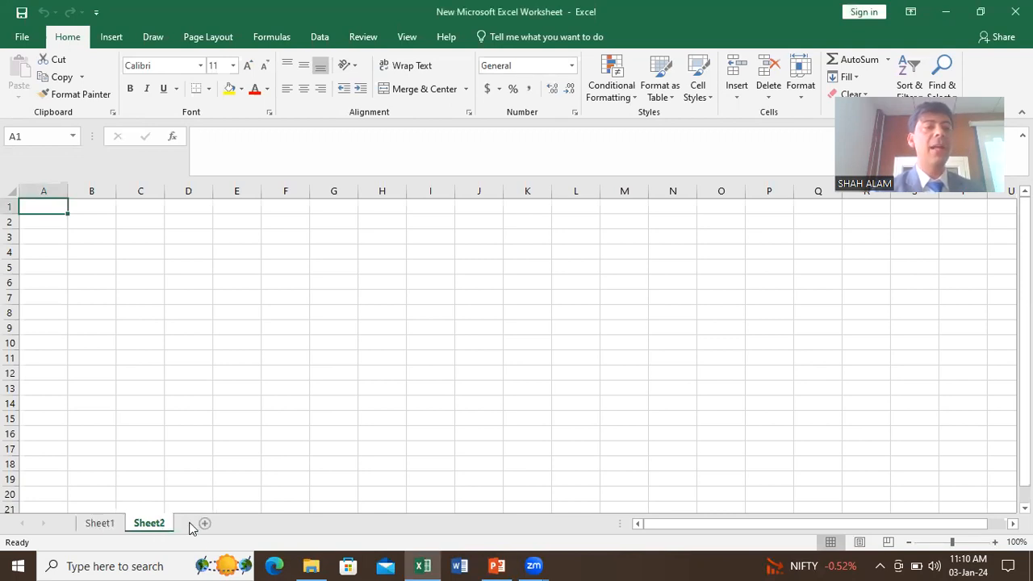
left_click(204, 524)
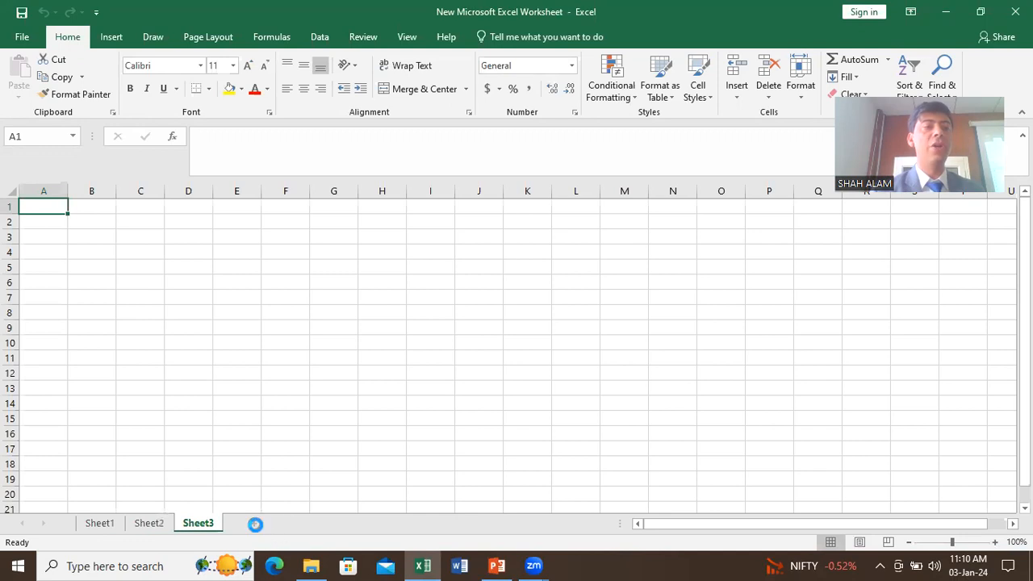
left_click(255, 524)
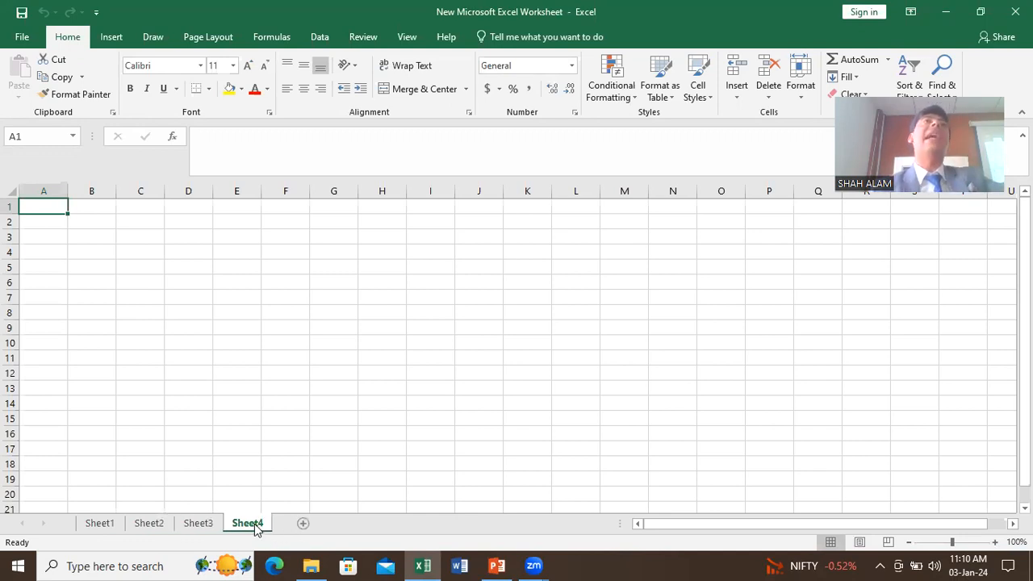
right_click(250, 523)
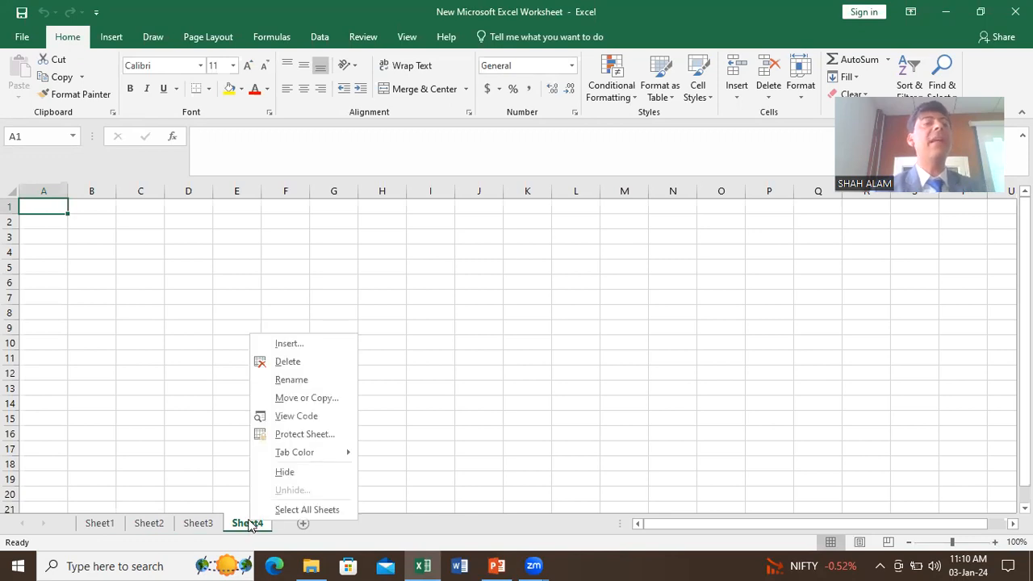
left_click(278, 365)
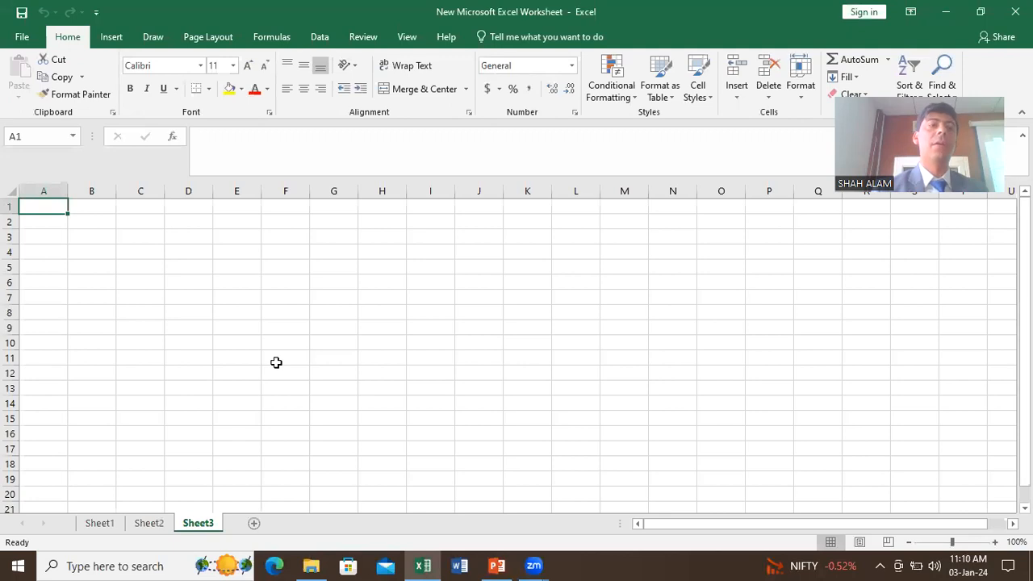
Step: Rename the Sheet3 tab to GSTR1, correcting typos along the way
right_click(197, 523)
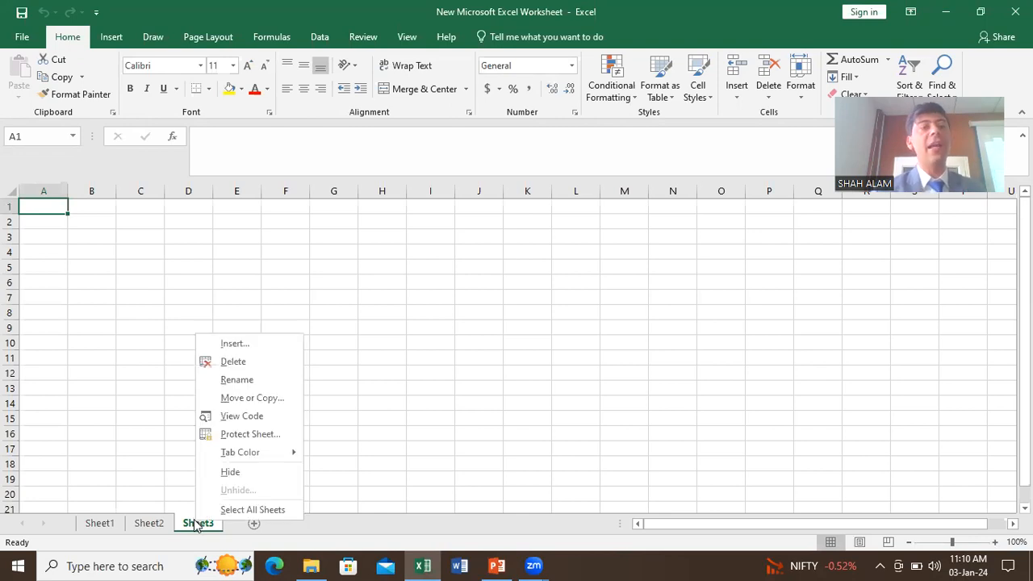
left_click(230, 379)
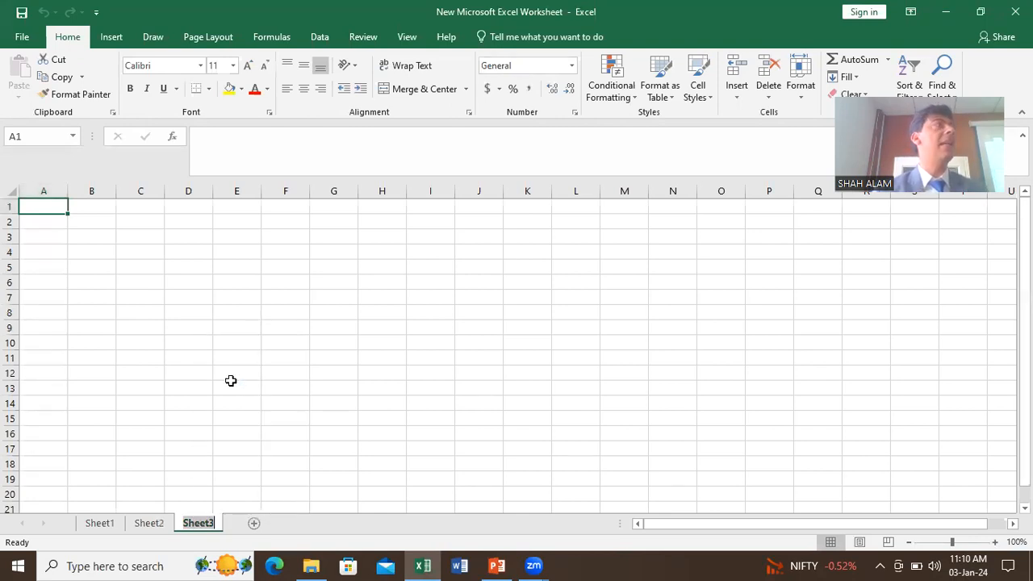
type("gst")
key("BackSpace")
key("BackSpace")
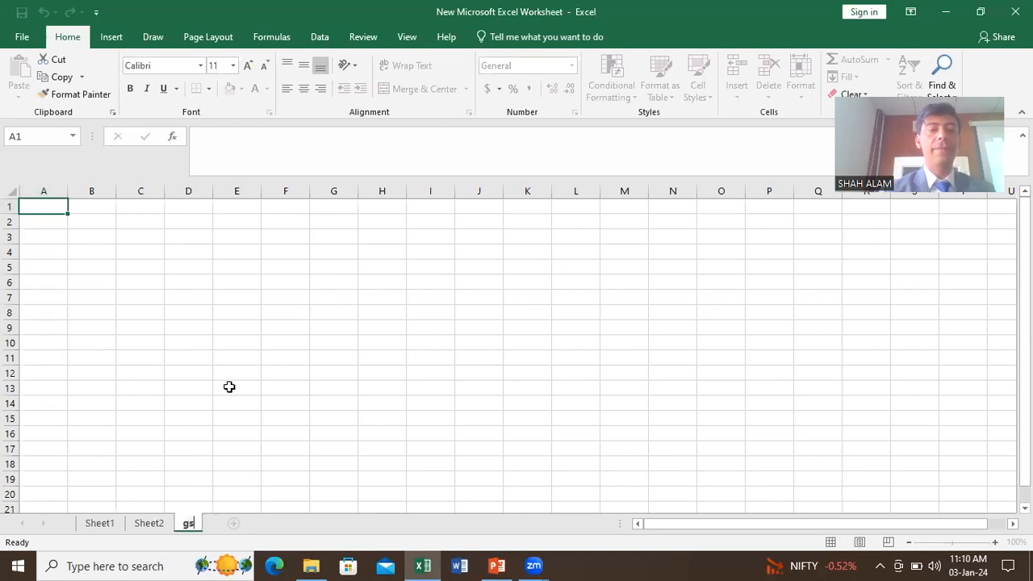
type("GST")
key("BackSpace")
key("BackSpace")
key("BackSpace")
key("BackSpace")
type("GSTR")
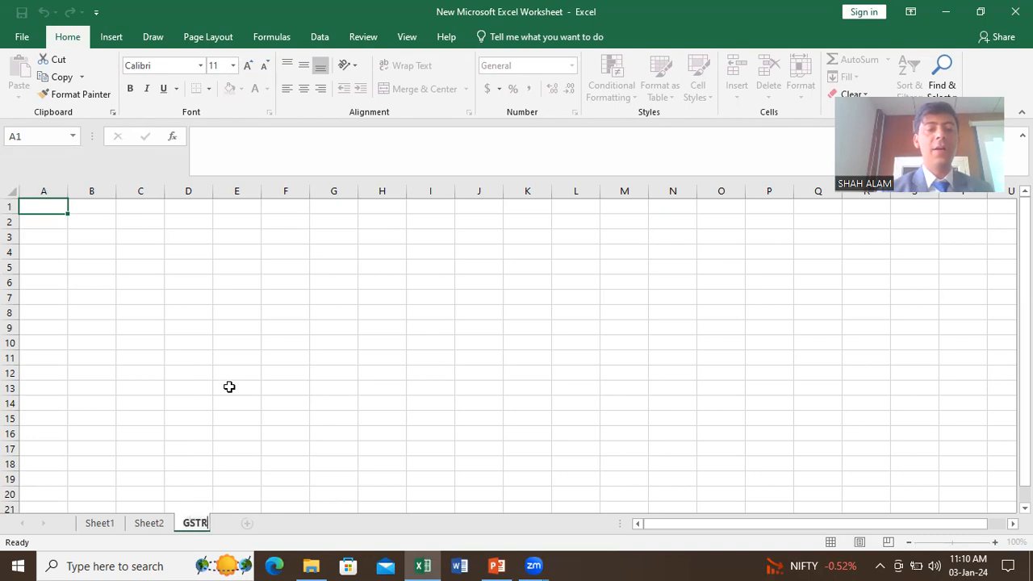
type("1")
key("Return")
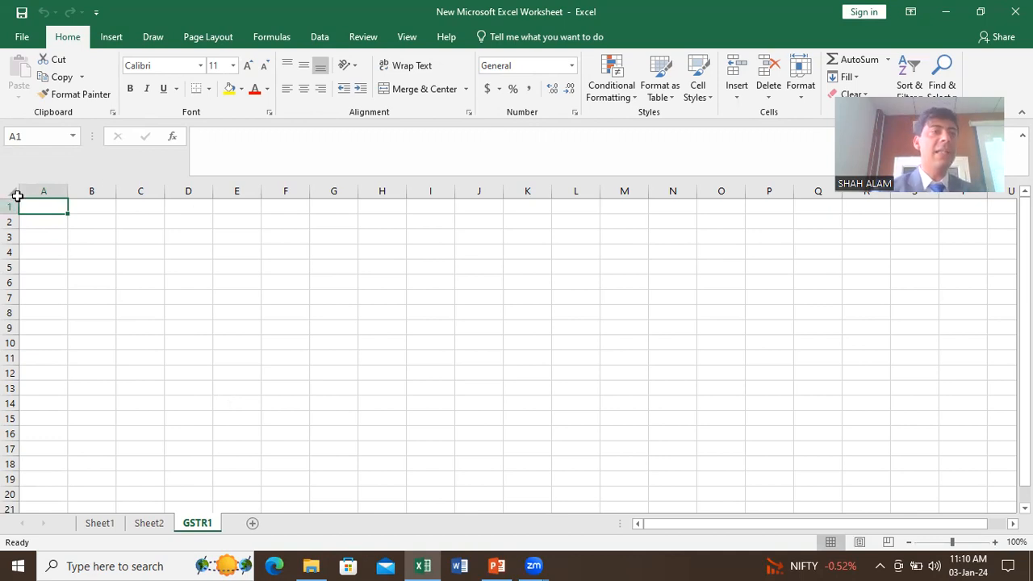
left_click(13, 192)
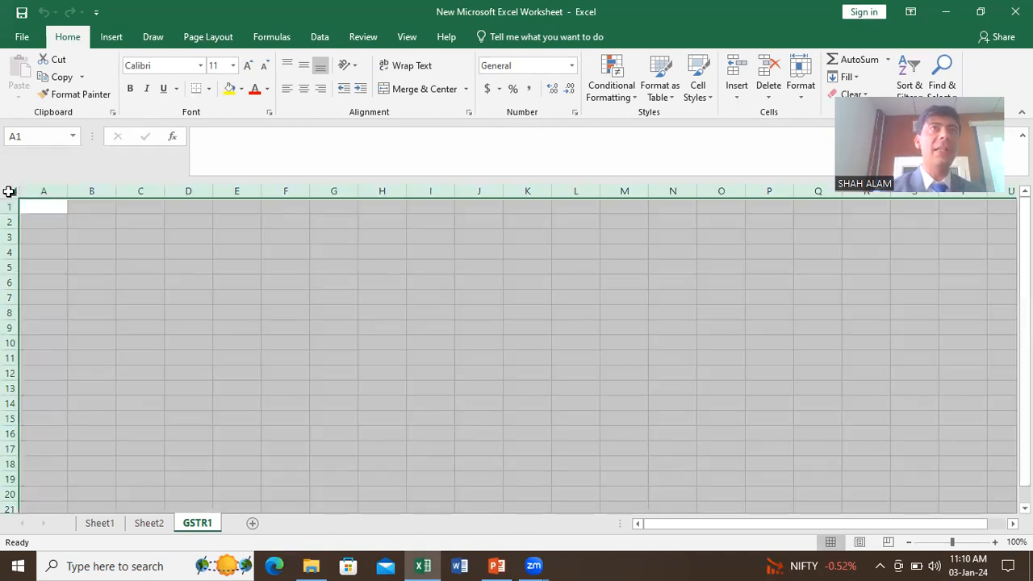
left_click(232, 463)
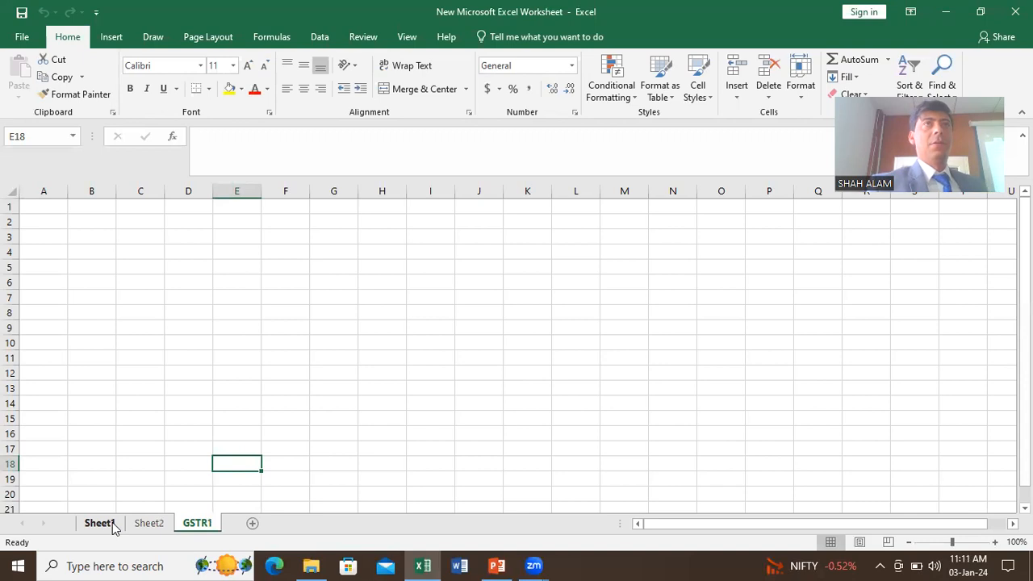
right_click(200, 531)
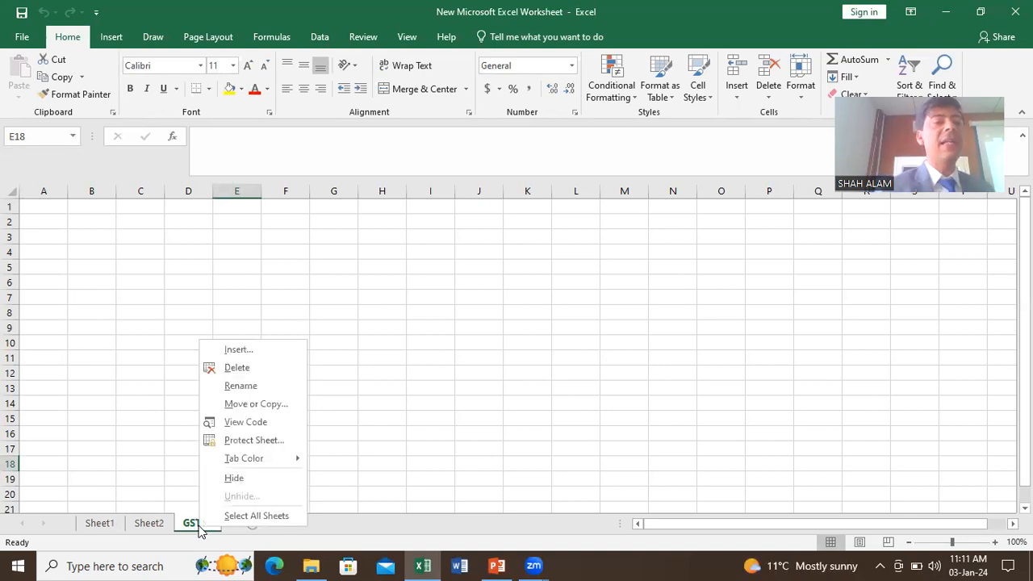
left_click(240, 405)
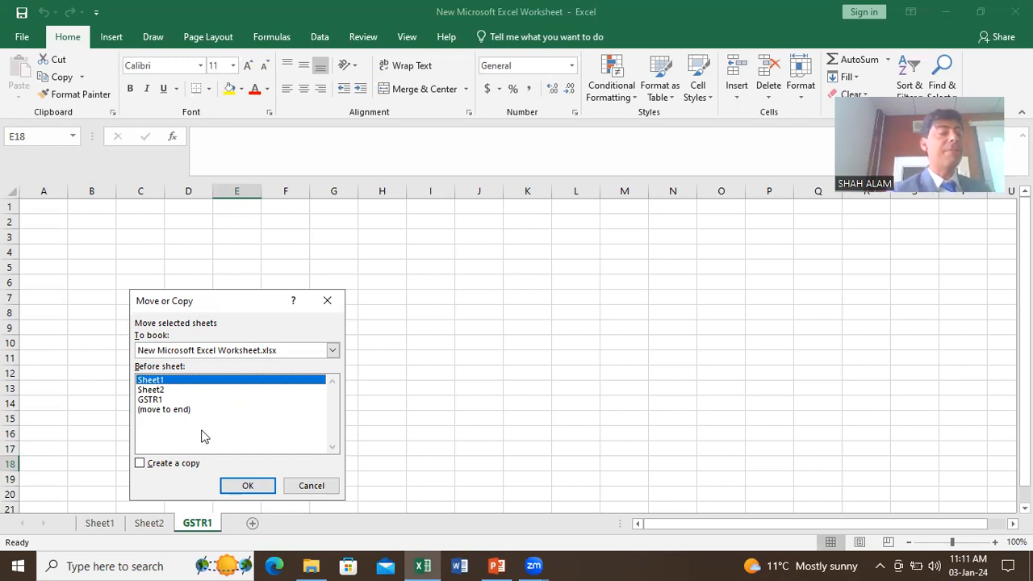
left_click(254, 487)
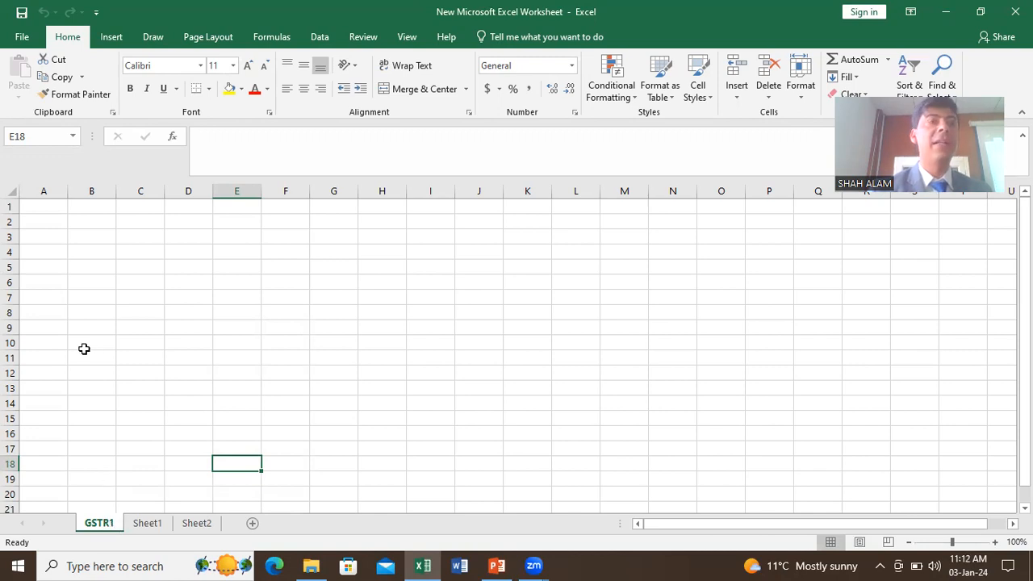
Step: Enter DSAD, SCSD, SACSD and SADC down cells A1:A4 of GSTR1
left_click(44, 210)
type("DSAR")
key("Return")
type("SCSD")
key("Return")
type("SACSD")
key("Return")
type("SADC")
key("Return")
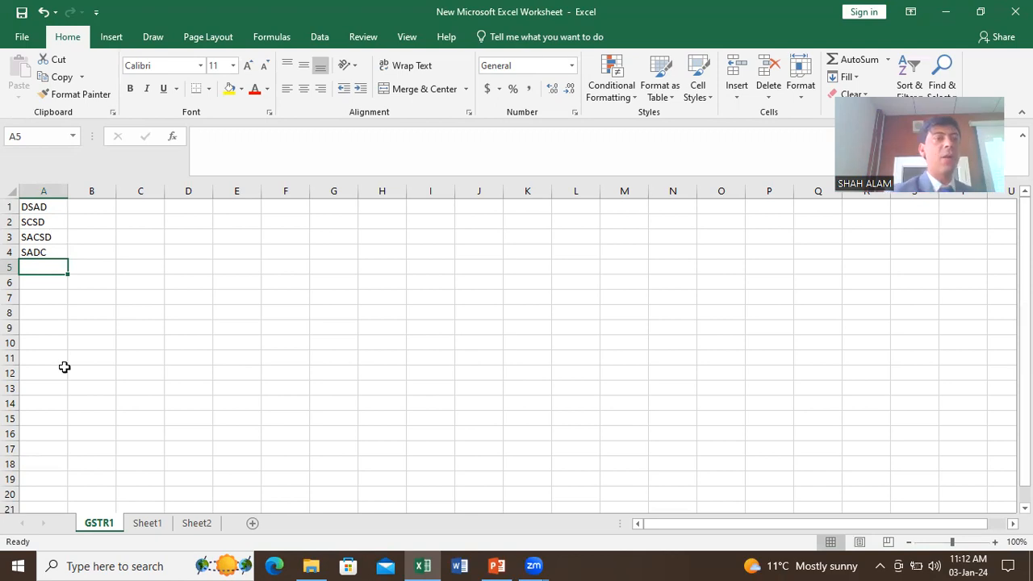
Step: Copy the GSTR1 sheet to the end of the workbook as GSTR1 (2), then return to GSTR1
right_click(102, 528)
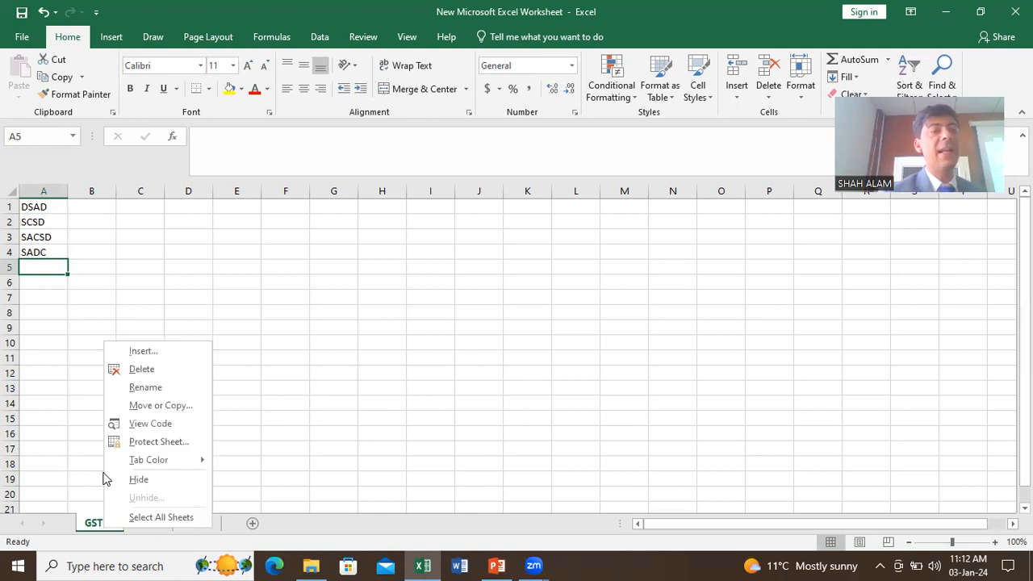
left_click(142, 406)
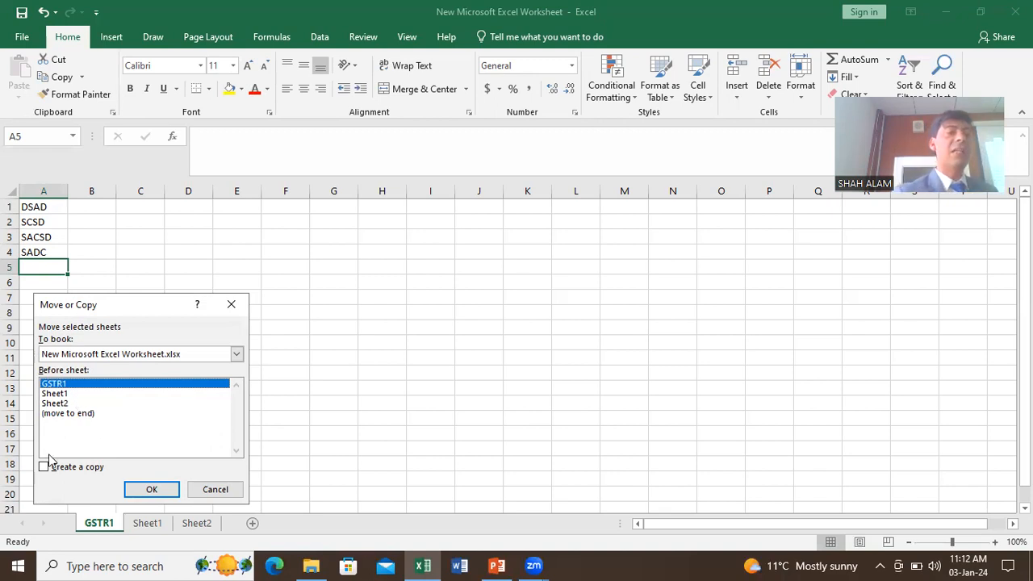
left_click(70, 415)
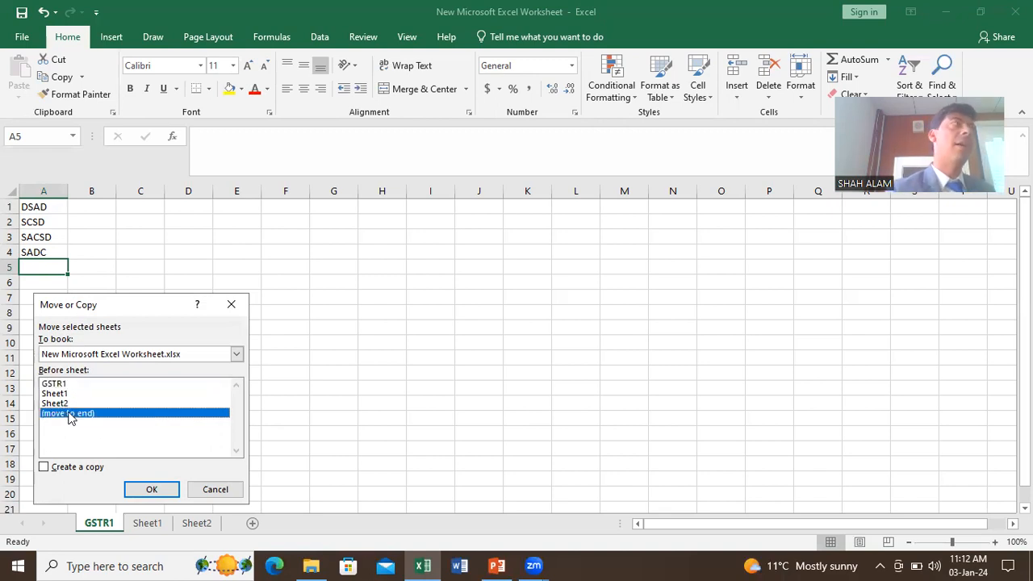
left_click(44, 466)
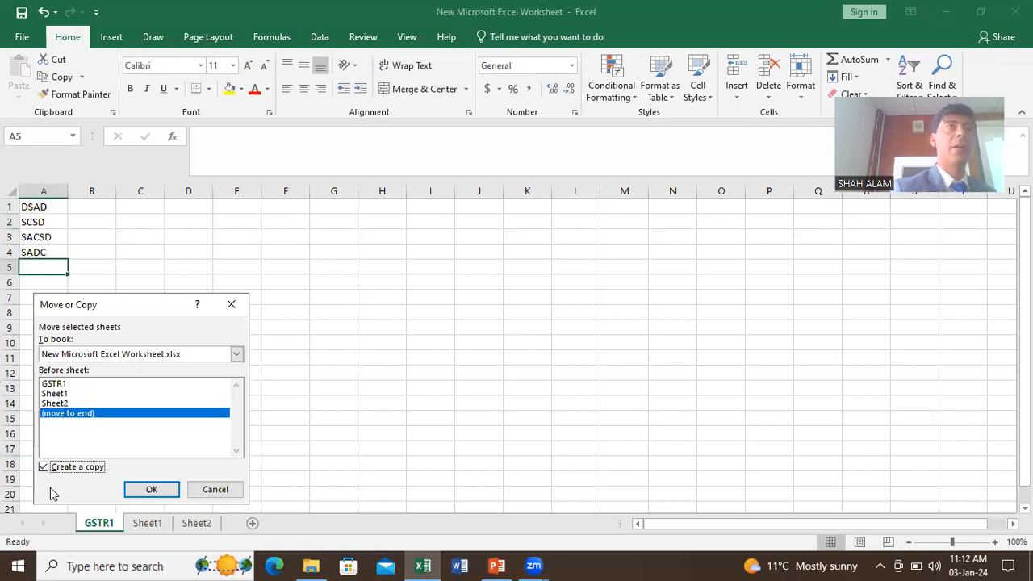
left_click(150, 490)
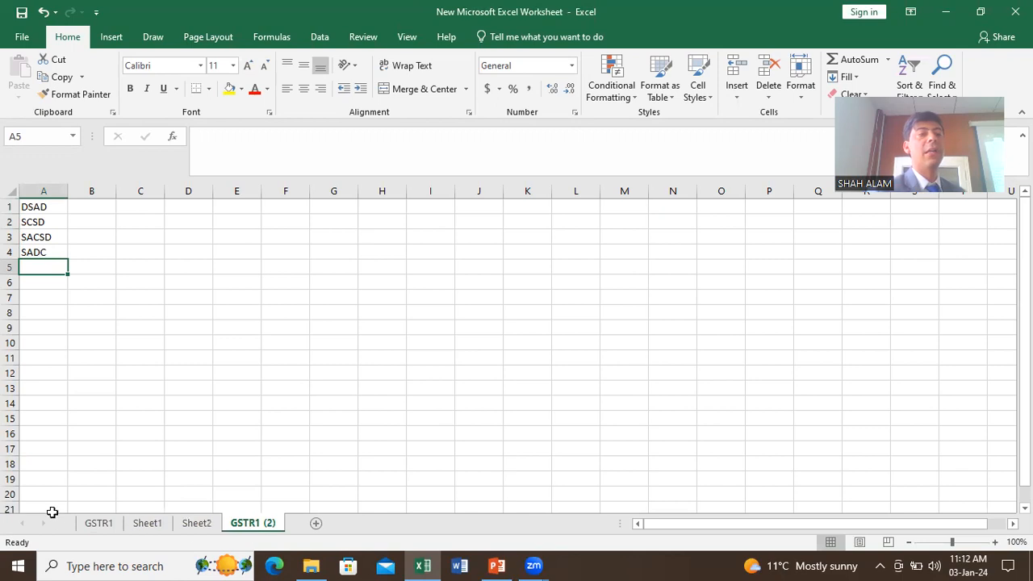
left_click(95, 527)
left_click(246, 524)
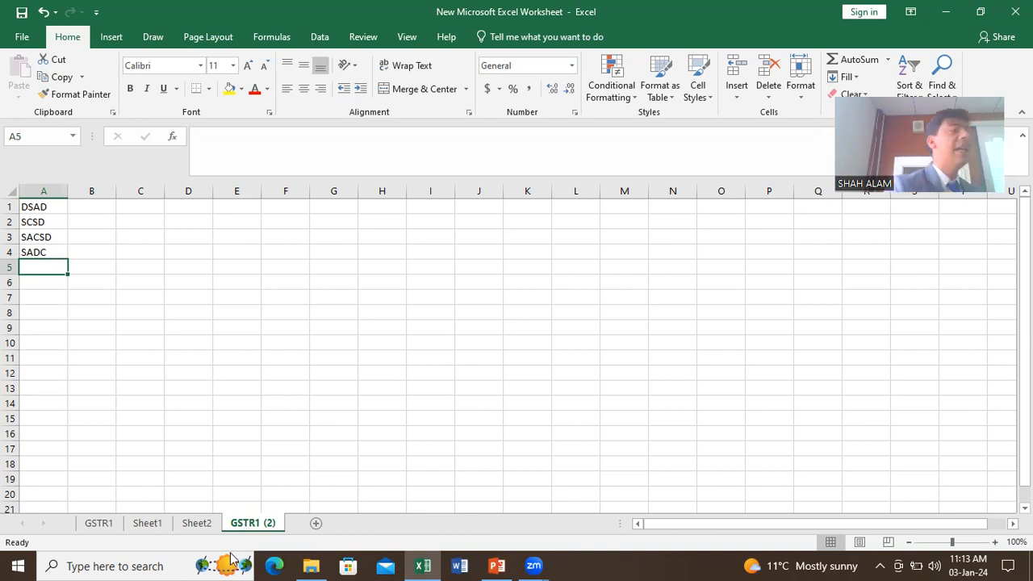
Step: Colour the GSTR1 sheet tab red
right_click(104, 527)
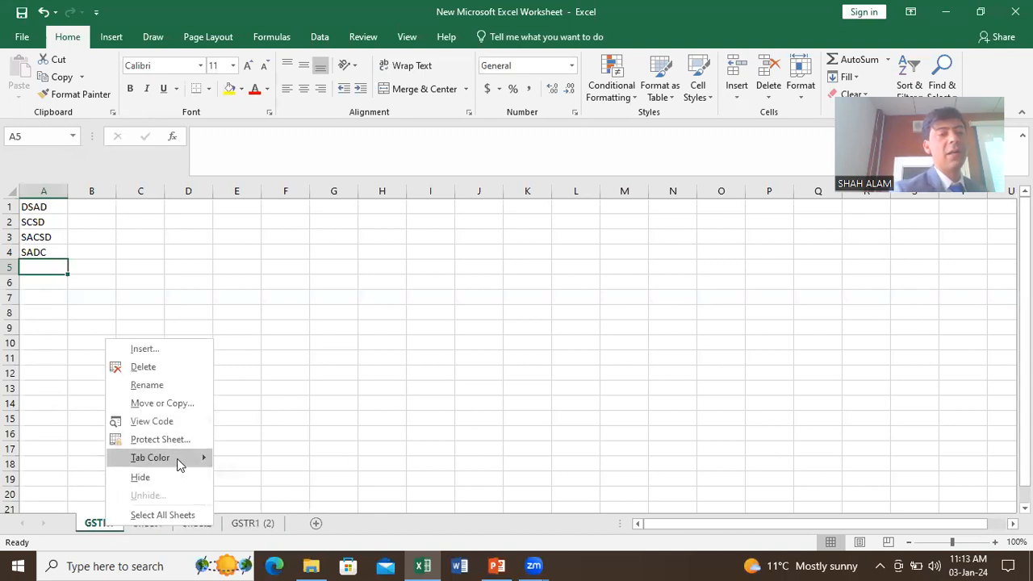
mouse_move(180, 457)
left_click(234, 506)
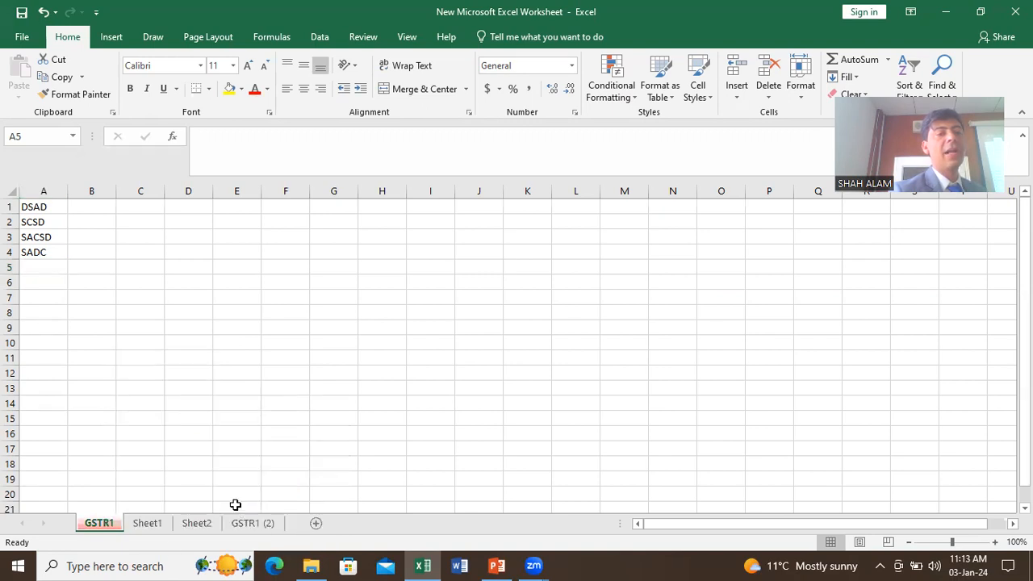
Step: Colour the Sheet1 tab light green, then go to Sheet2
left_click(162, 528)
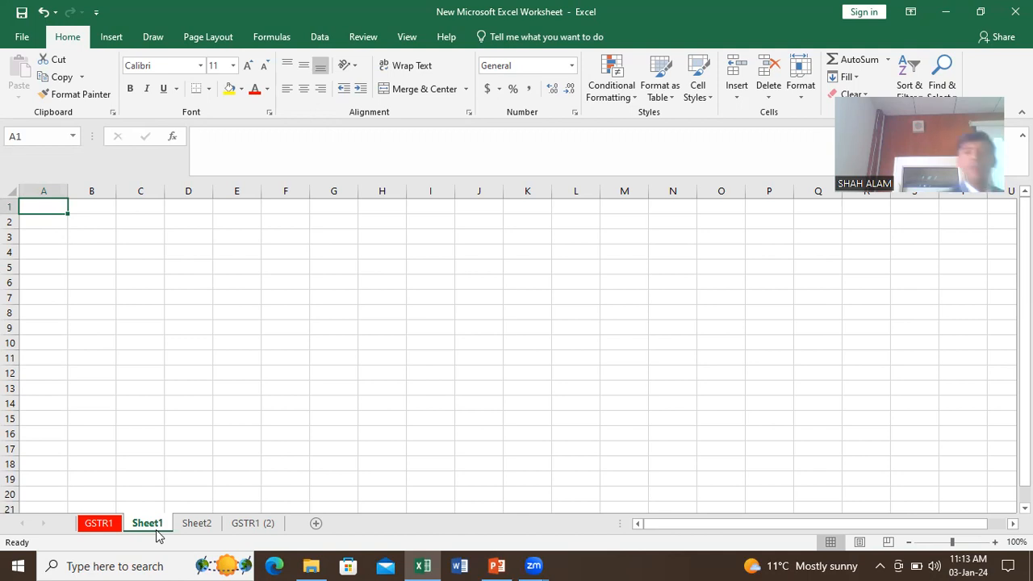
right_click(157, 526)
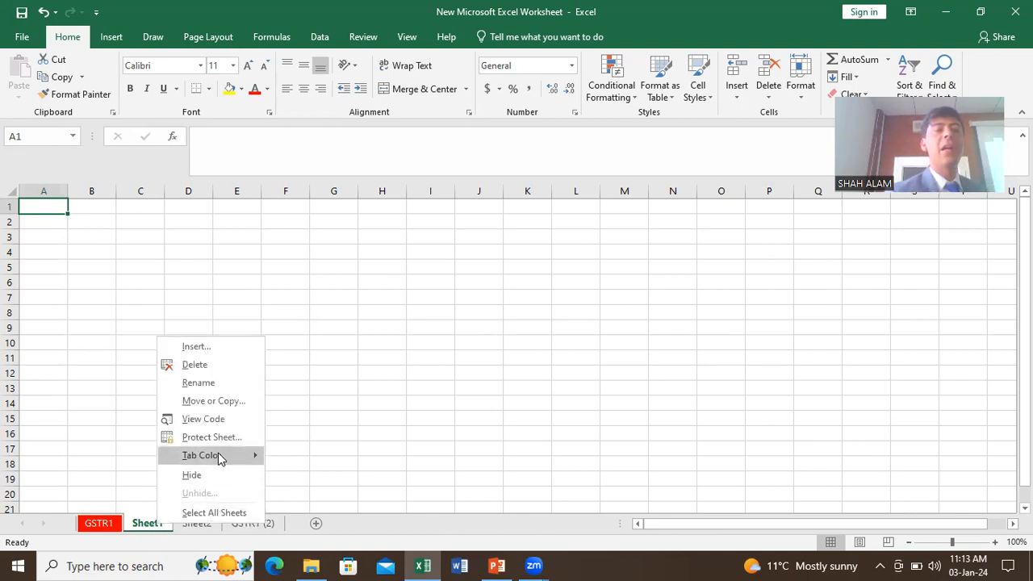
mouse_move(240, 458)
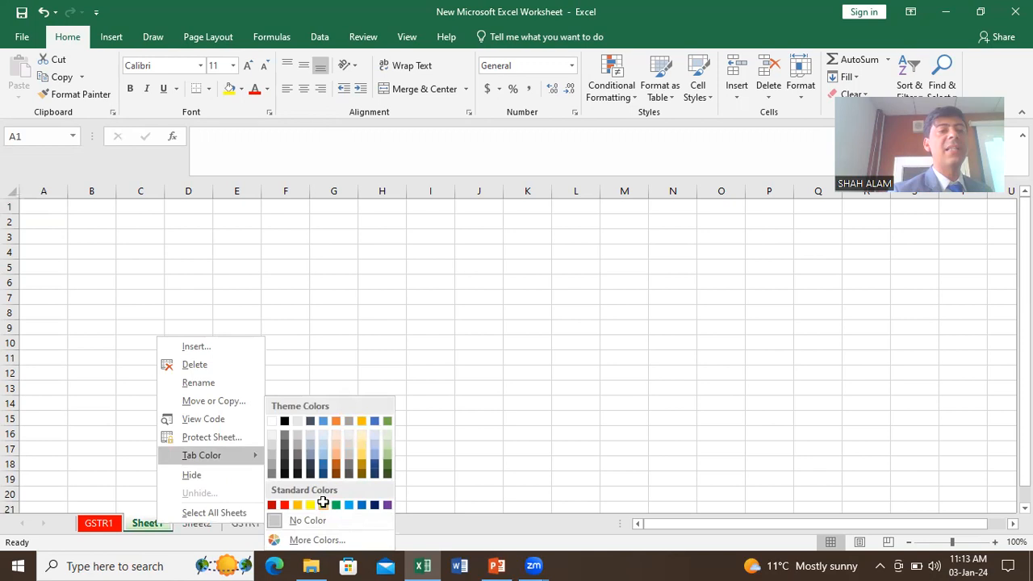
left_click(323, 504)
left_click(204, 526)
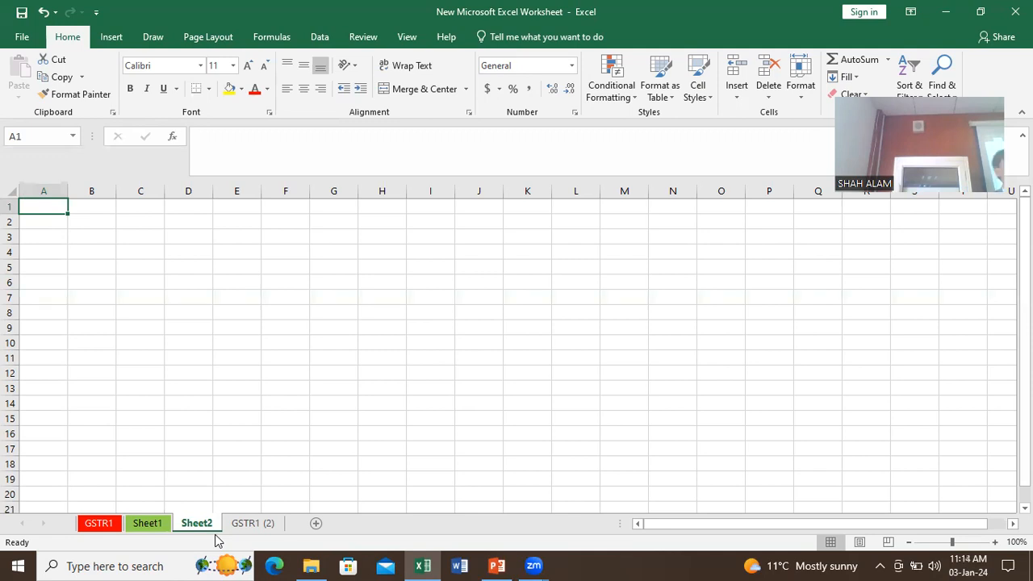
Step: Hide the GSTR1 sheet, then unhide GSTR1 from the Unhide list
right_click(116, 525)
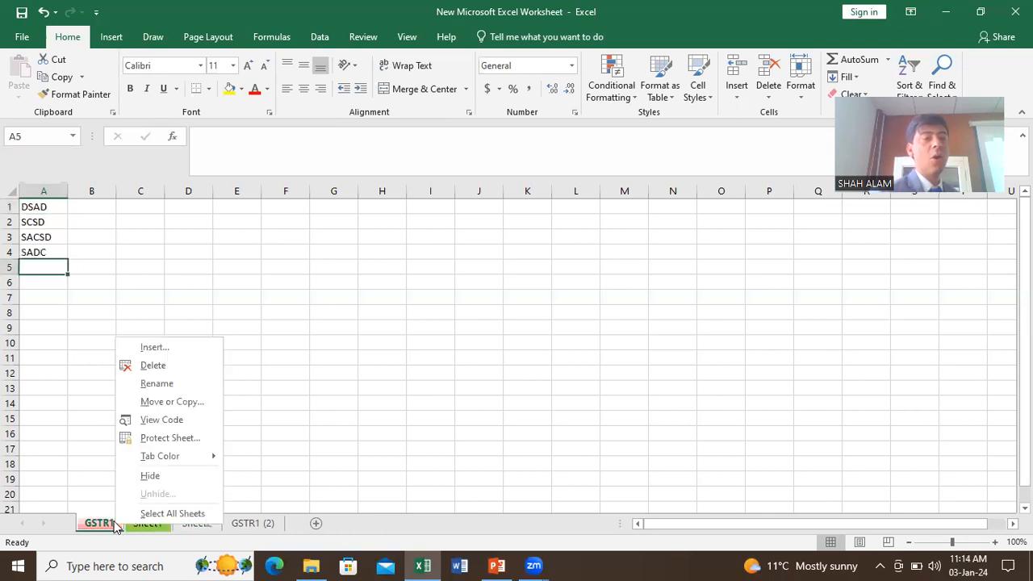
left_click(151, 476)
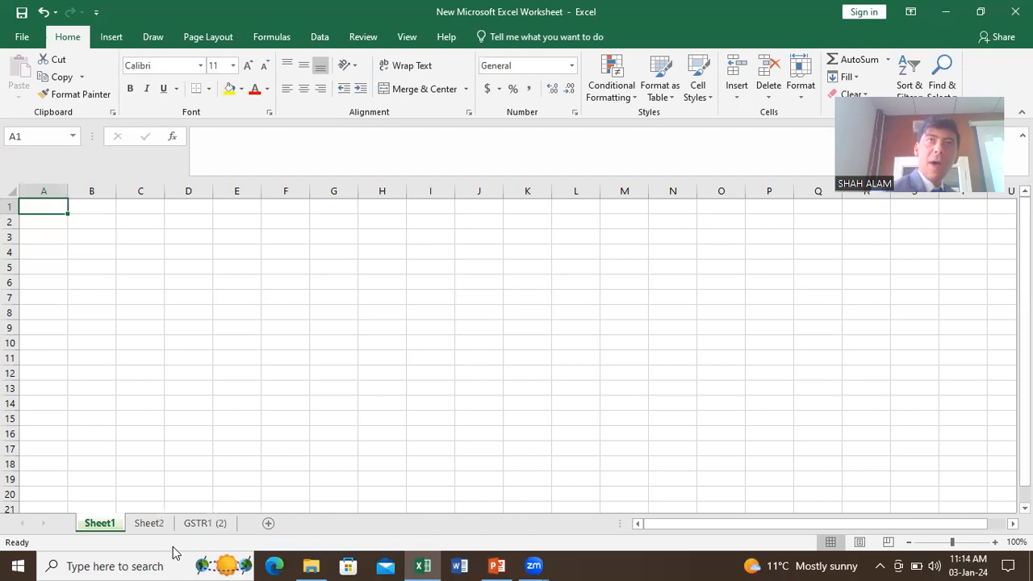
right_click(146, 525)
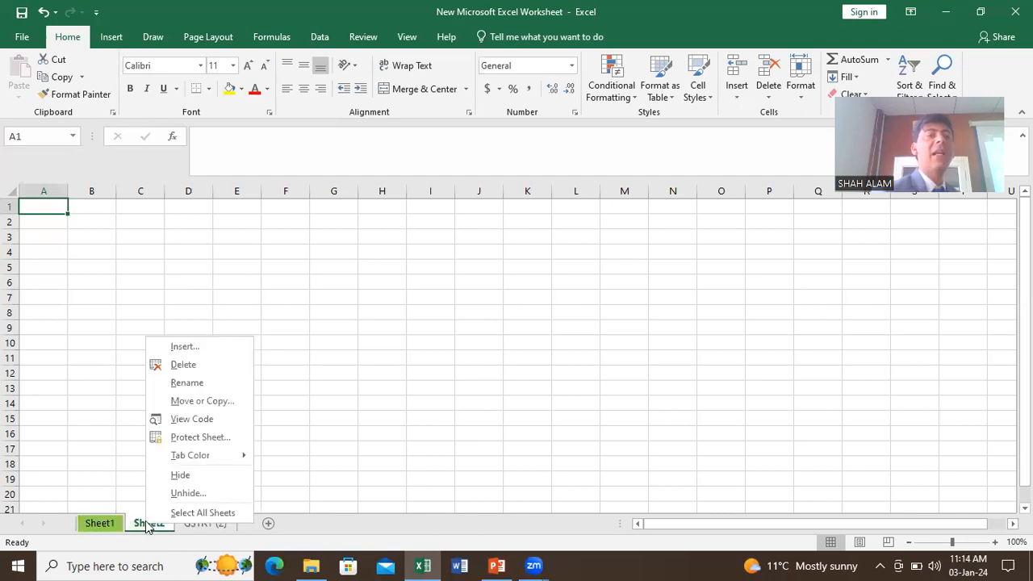
left_click(185, 495)
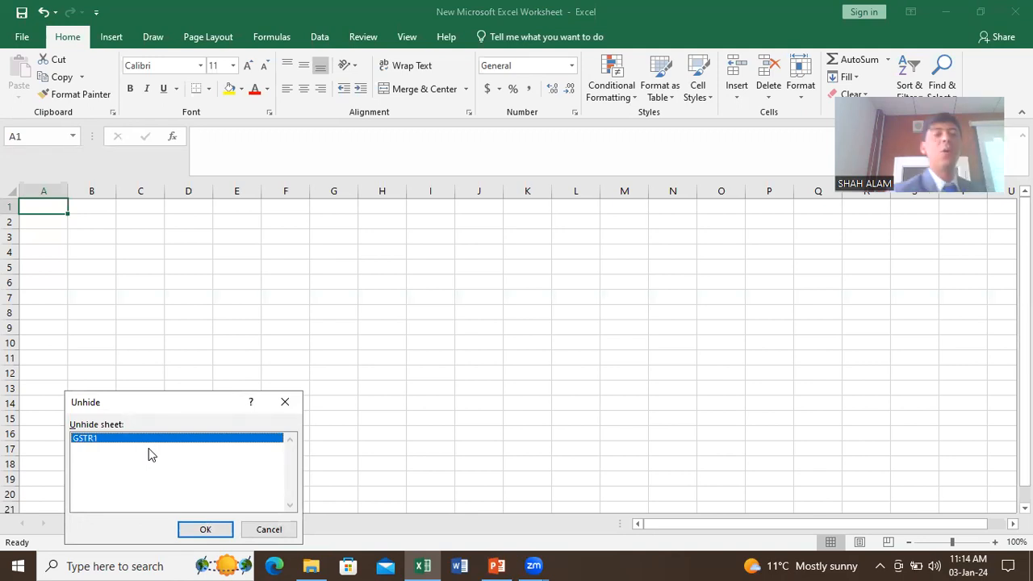
left_click(199, 531)
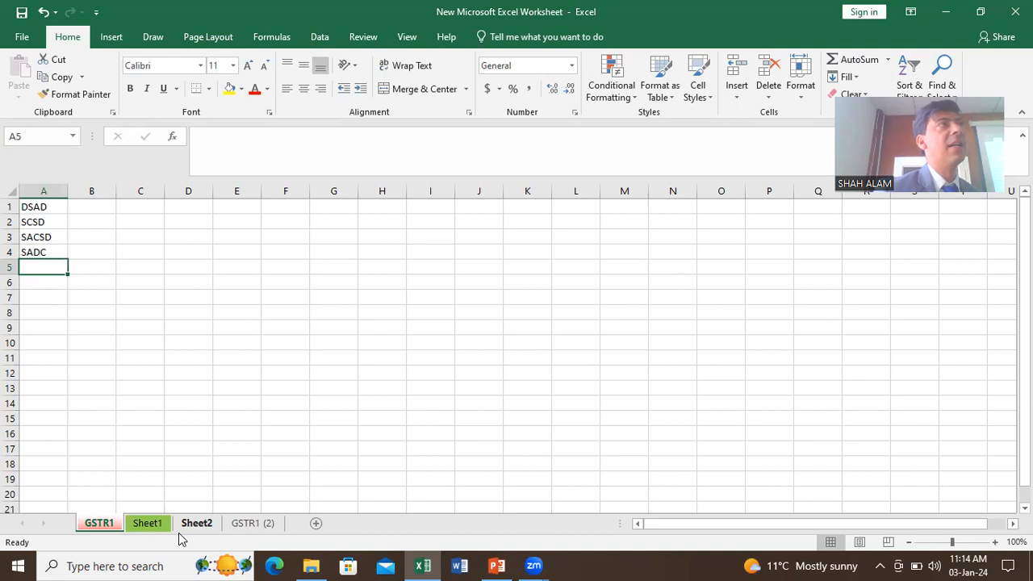
Step: On GSTR1 (2), clear the four entries from column A
right_click(237, 531)
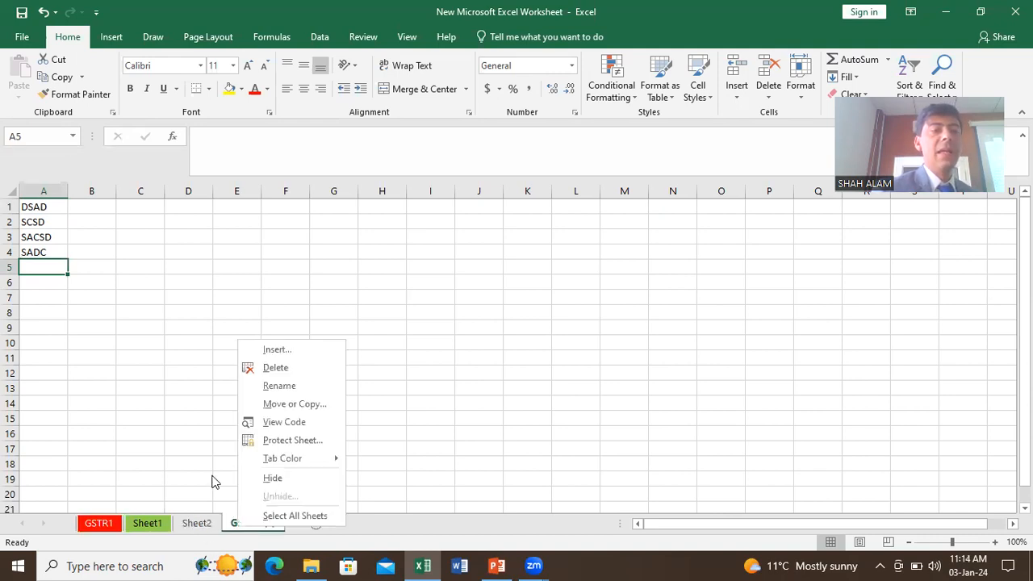
left_click(211, 478)
left_click(58, 210)
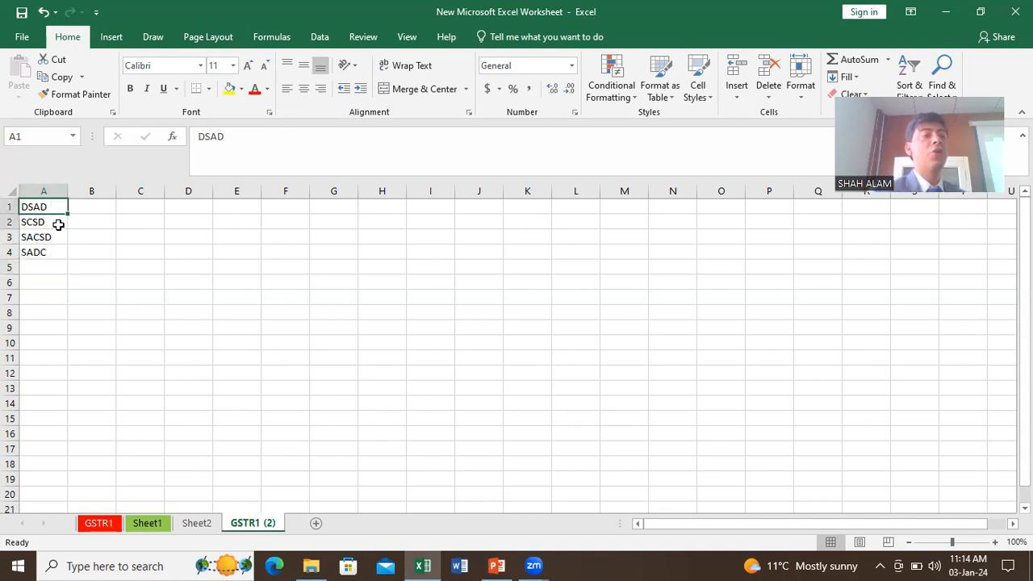
left_click_drag(48, 209, 46, 272)
key("Delete")
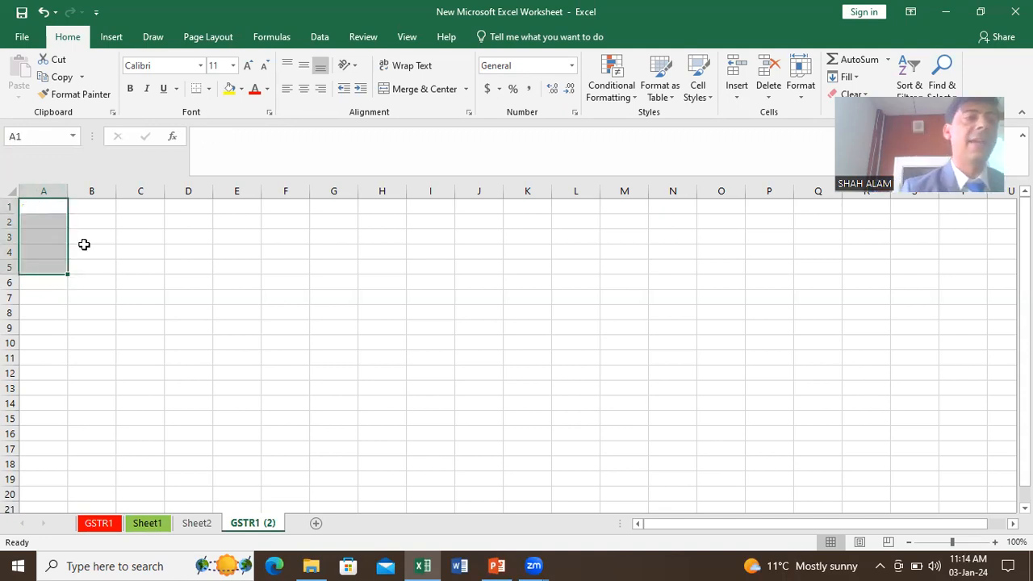
Step: Enter the letters A, B, C, D, E, F, H, I, J across row 1
left_click(51, 207)
type("A")
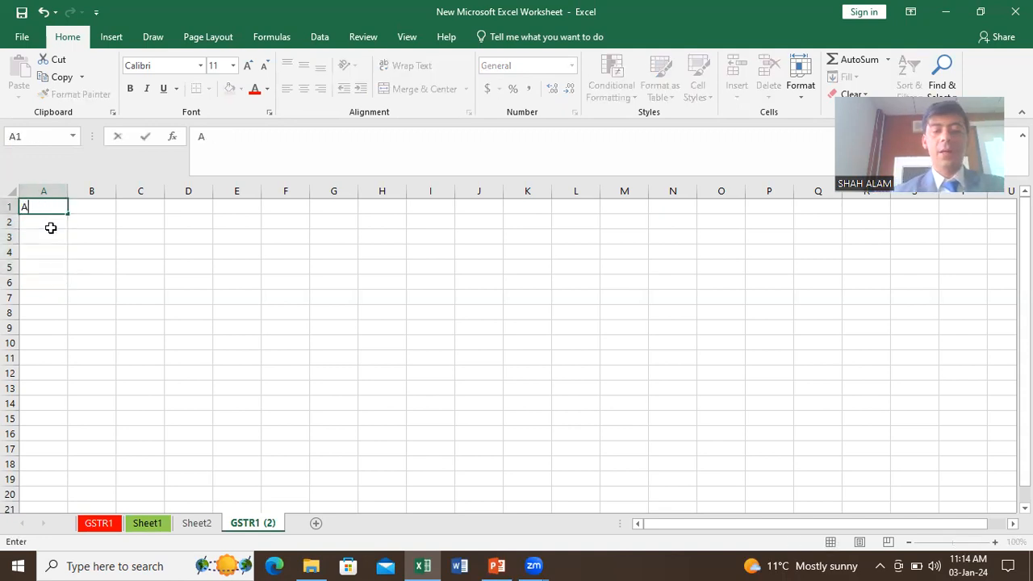
key("Tab")
type("B")
type("C")
key("Tab")
type("D")
key("Tab")
type("E")
key("Tab")
type("F")
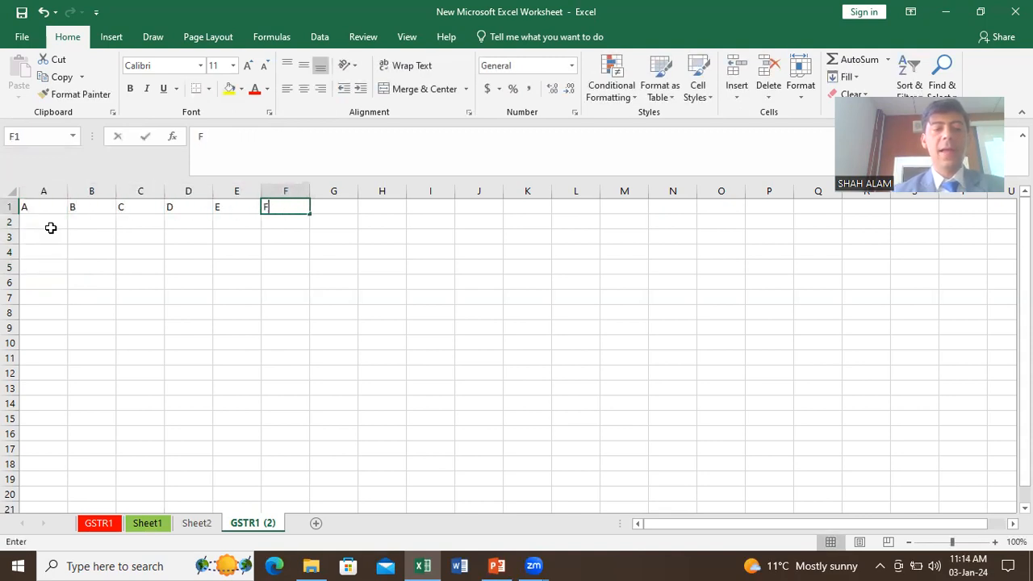
key("Tab")
type("H")
key("Tab")
type("I")
key("Tab")
type("J")
key("Tab")
Step: Fill row 2 with SS, DGF, DG, F, DSFDSSDF, SDFS, SAF and DCC in I2
key("Left")
key("Left")
key("Left")
key("Left")
key("Left")
key("Left")
key("Left")
key("Left")
key("Left")
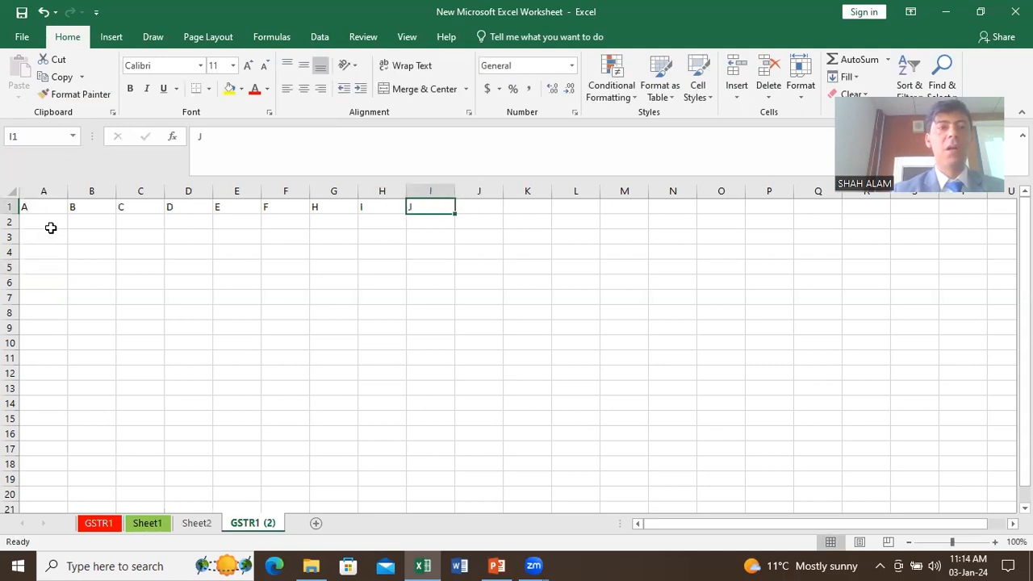
key("Down")
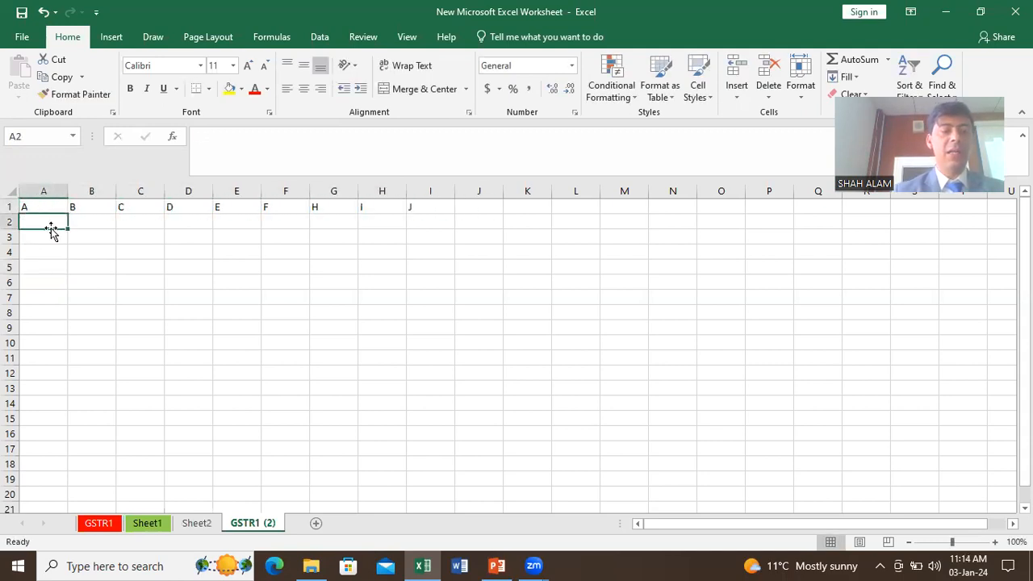
type("SS")
key("Tab")
type("DGF")
key("Tab")
type("DG")
key("Tab")
type("F")
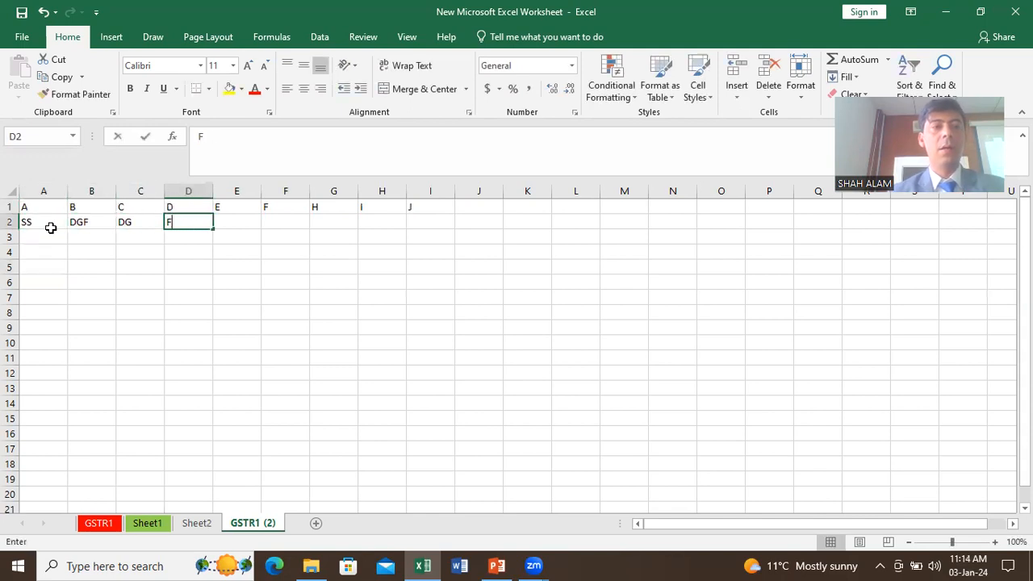
key("Tab")
type("DSFDSSDF")
key("Tab")
key("Tab")
type("SDFS")
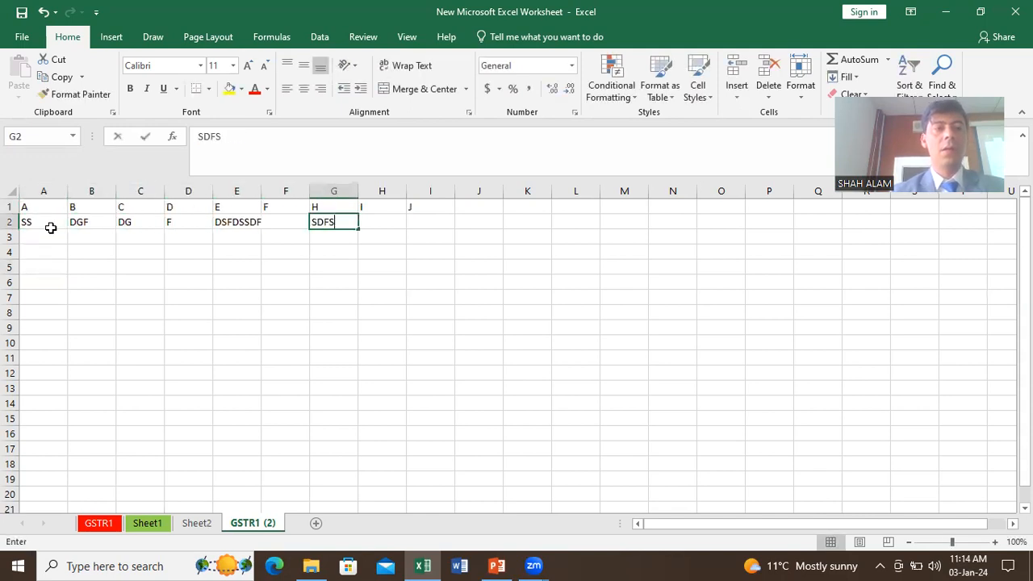
key("Left")
type("SDFS")
key("Tab")
key("Tab")
type("SAF")
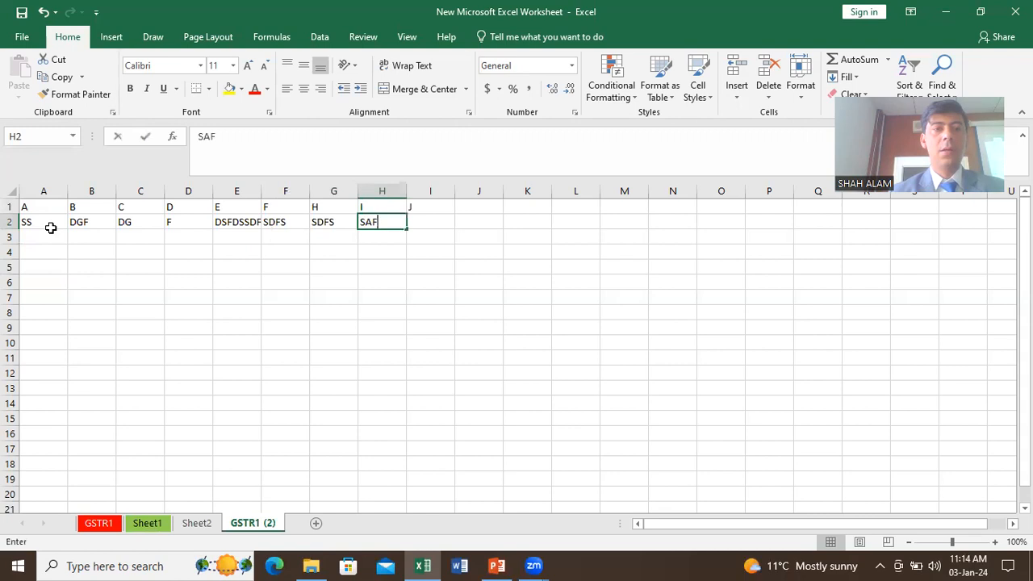
key("Tab")
type("DCC")
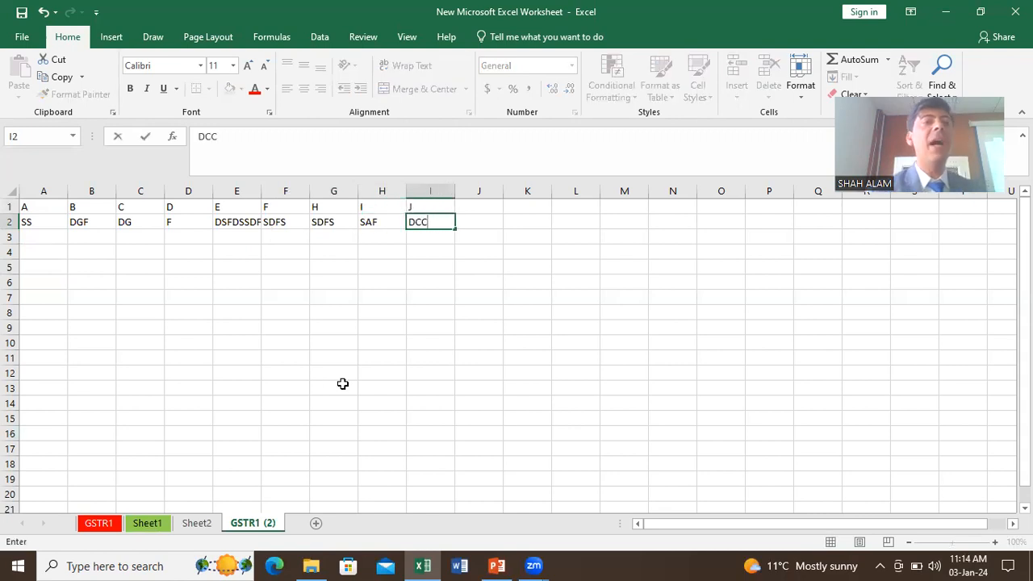
left_click(319, 358)
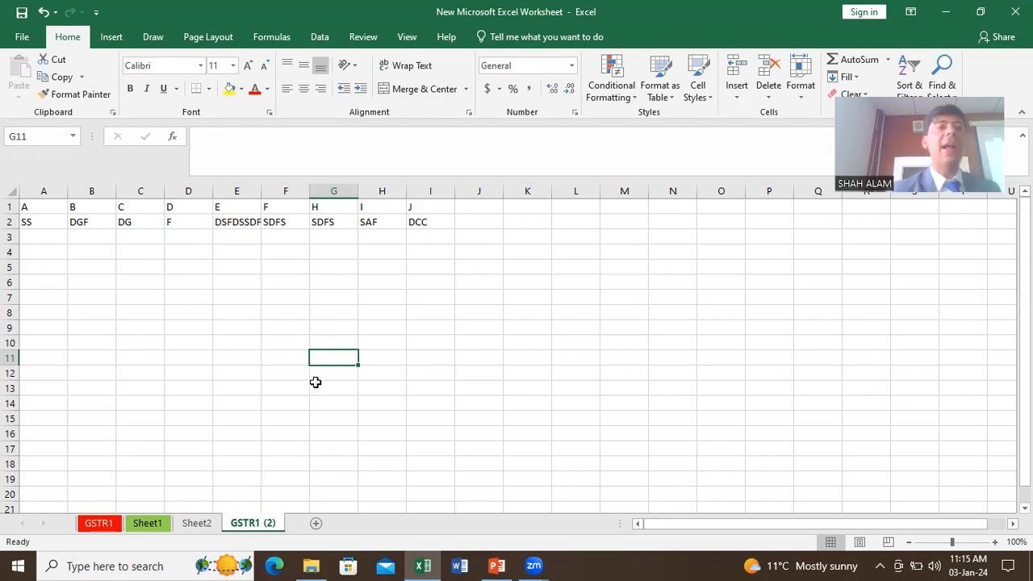
left_click(341, 207)
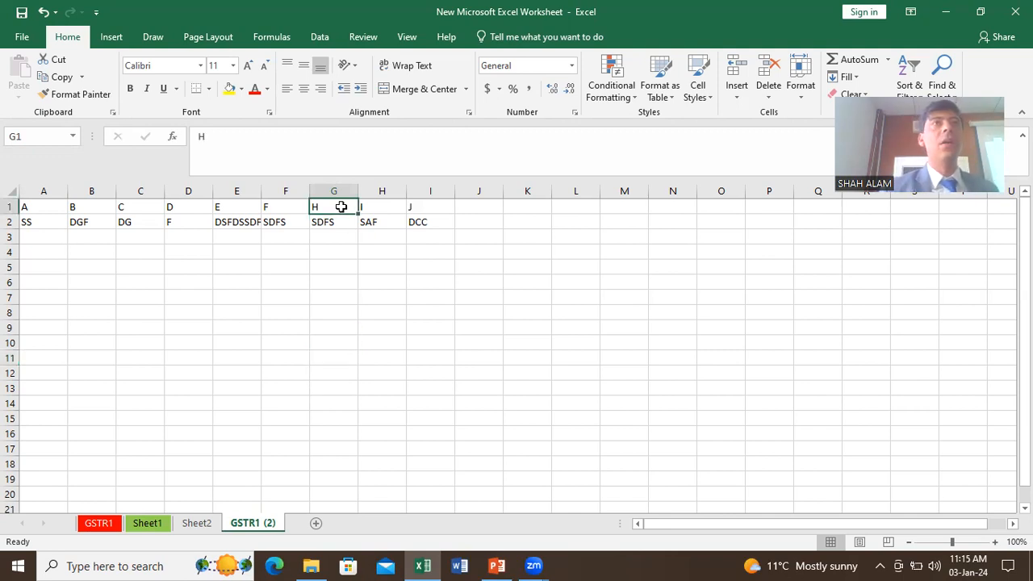
right_click(341, 207)
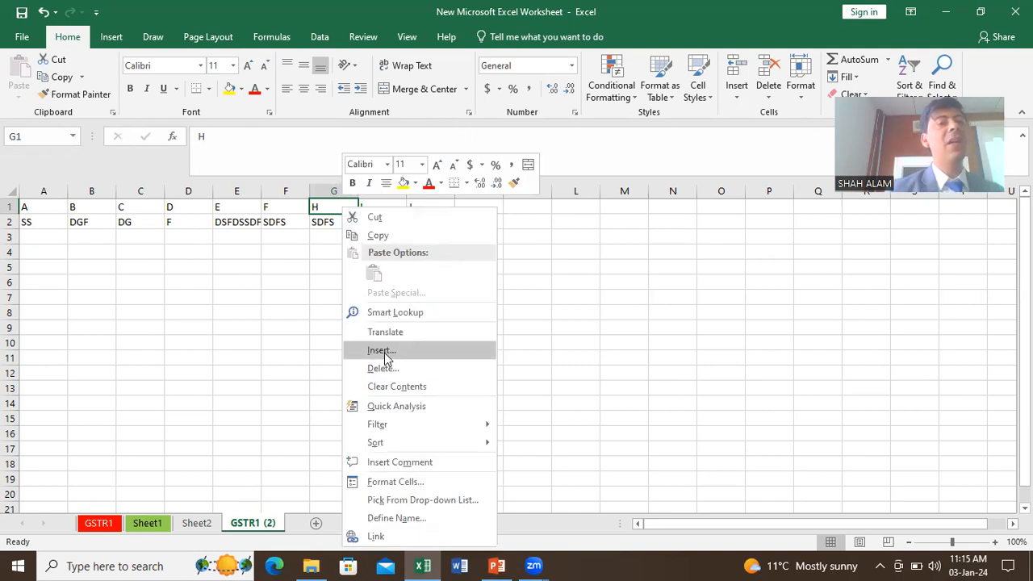
key("Escape")
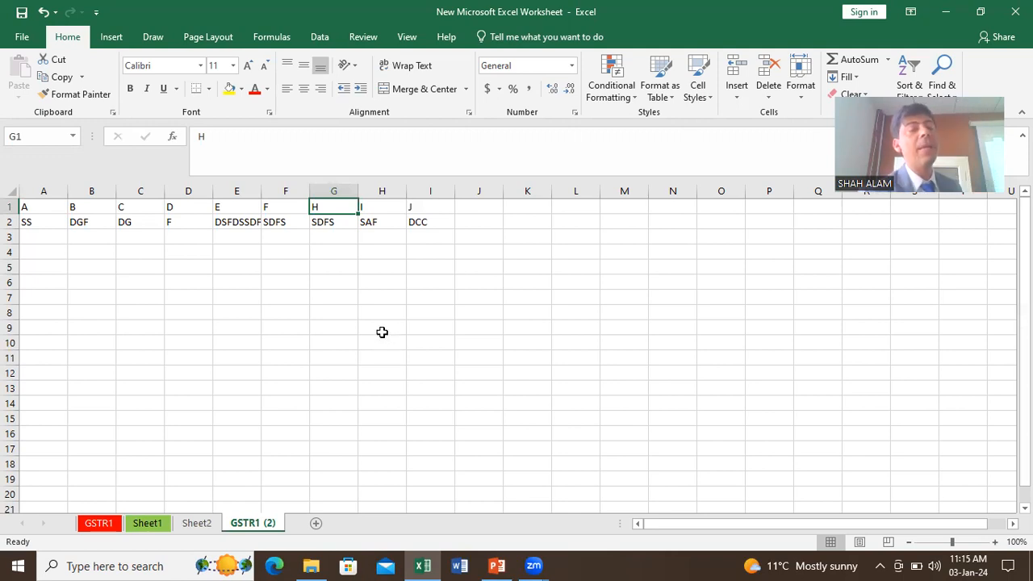
right_click(327, 211)
key("Escape")
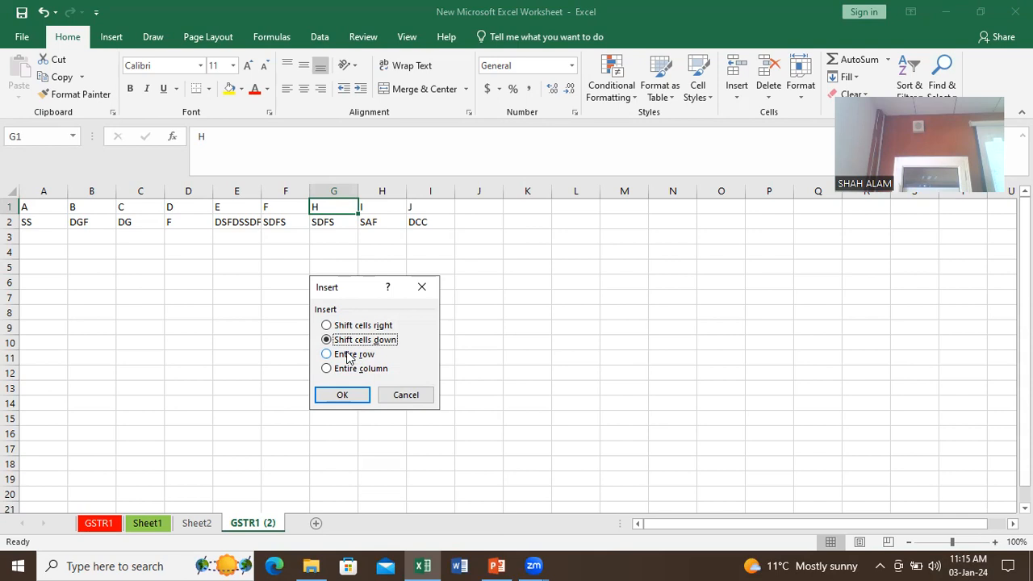
left_click(349, 326)
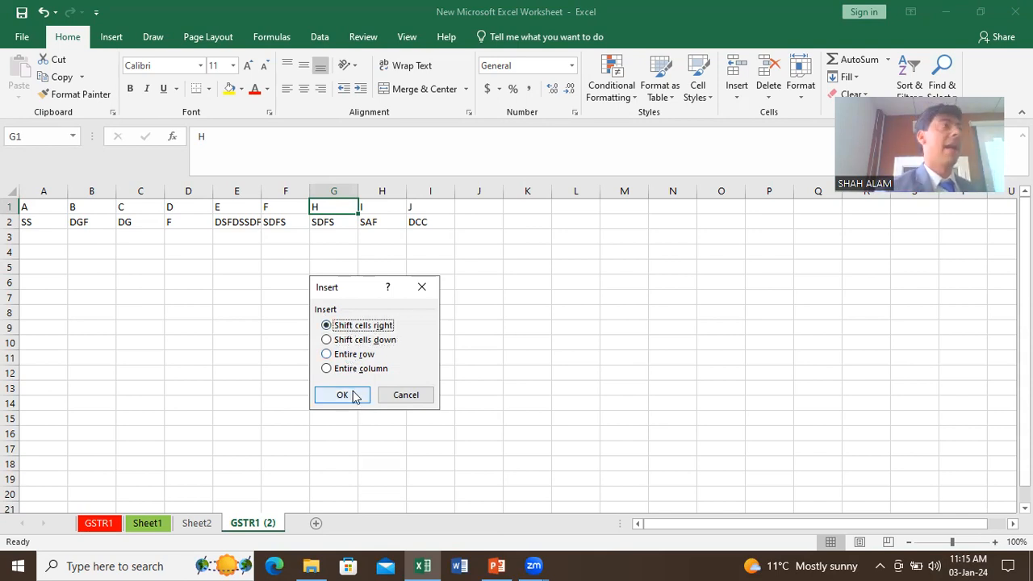
left_click(342, 395)
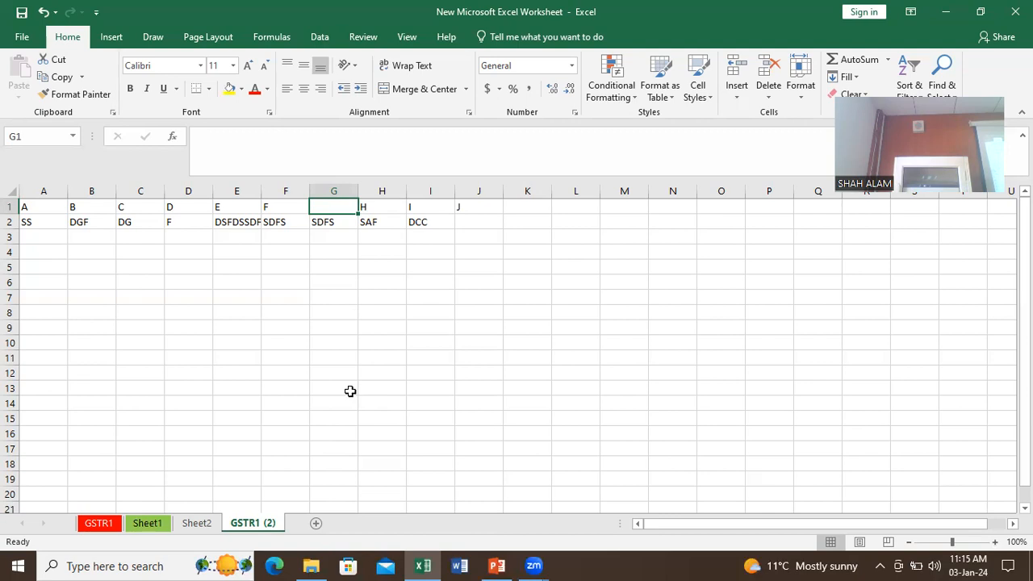
key("ctrl+z")
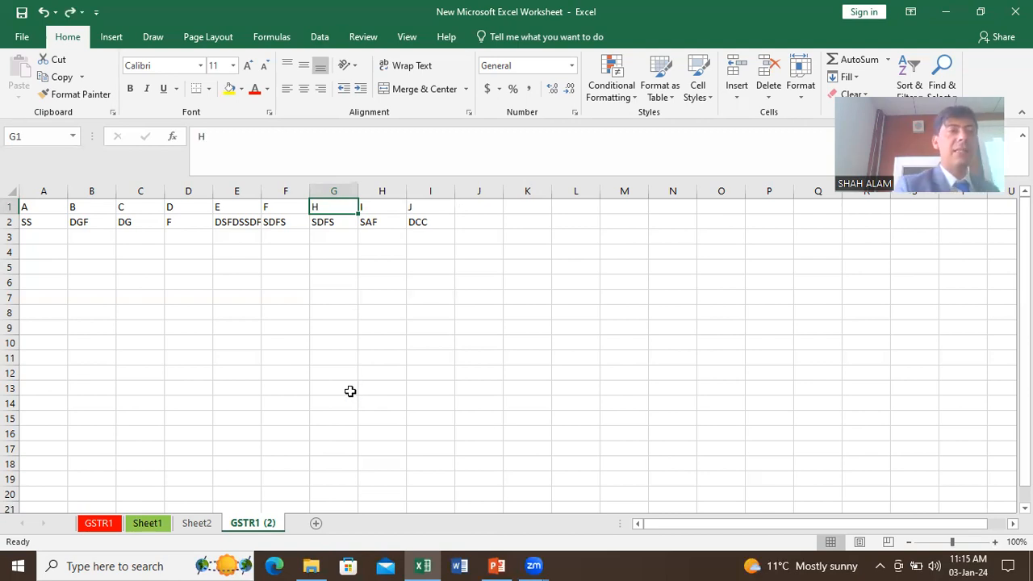
left_click(52, 238)
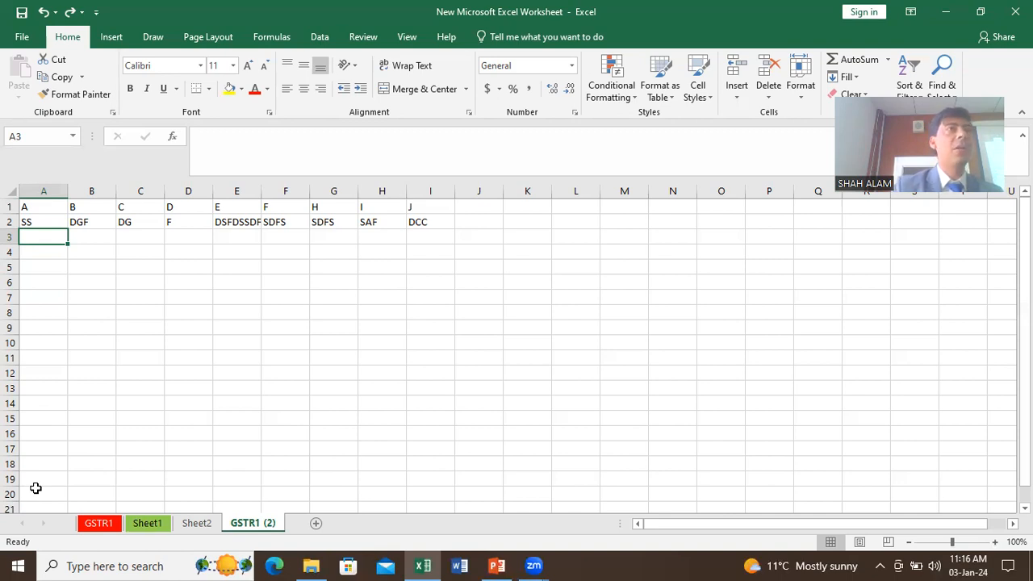
key("ctrl+Down")
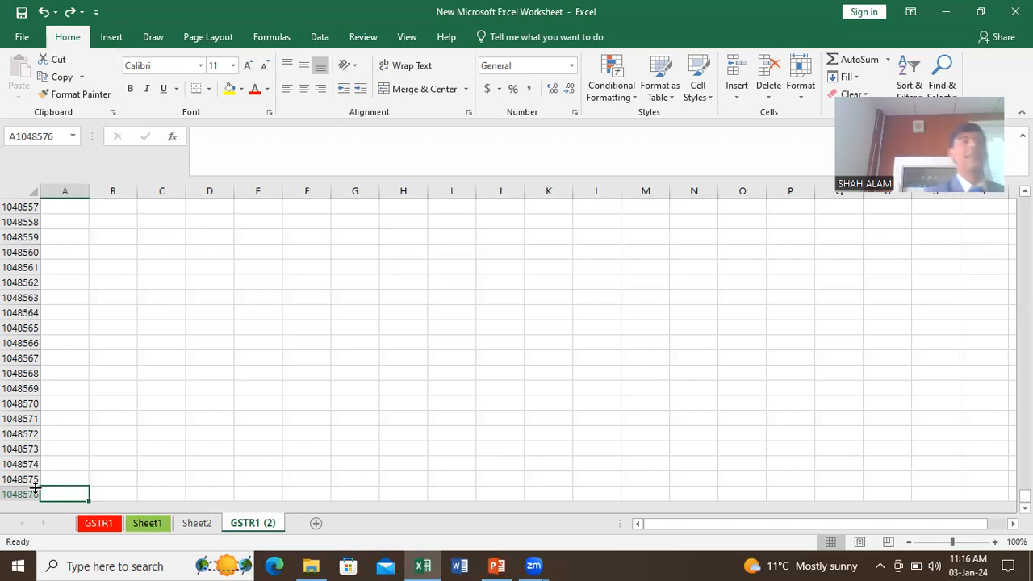
key("ctrl+Up")
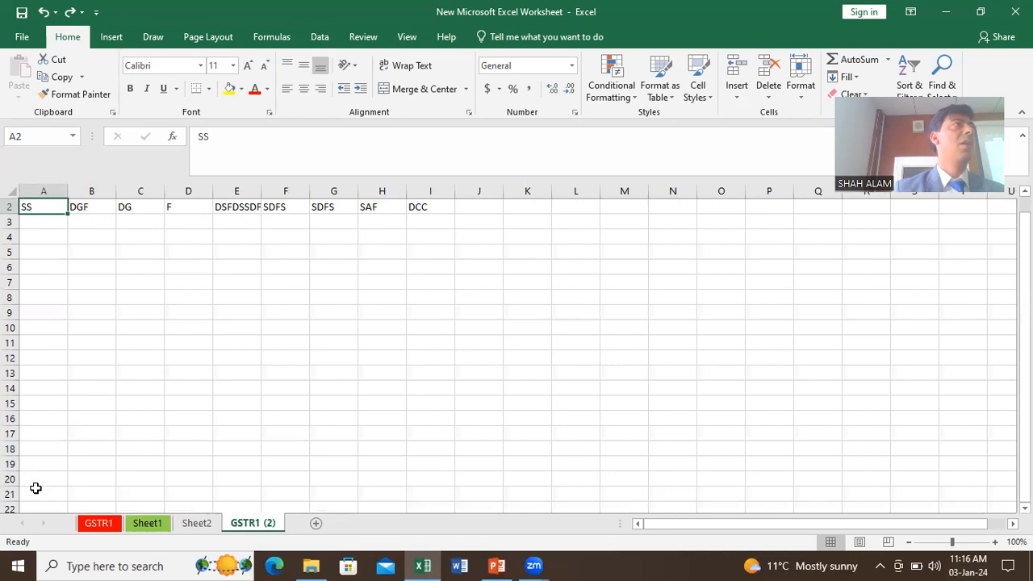
key("ctrl+Up")
key("ctrl+Right")
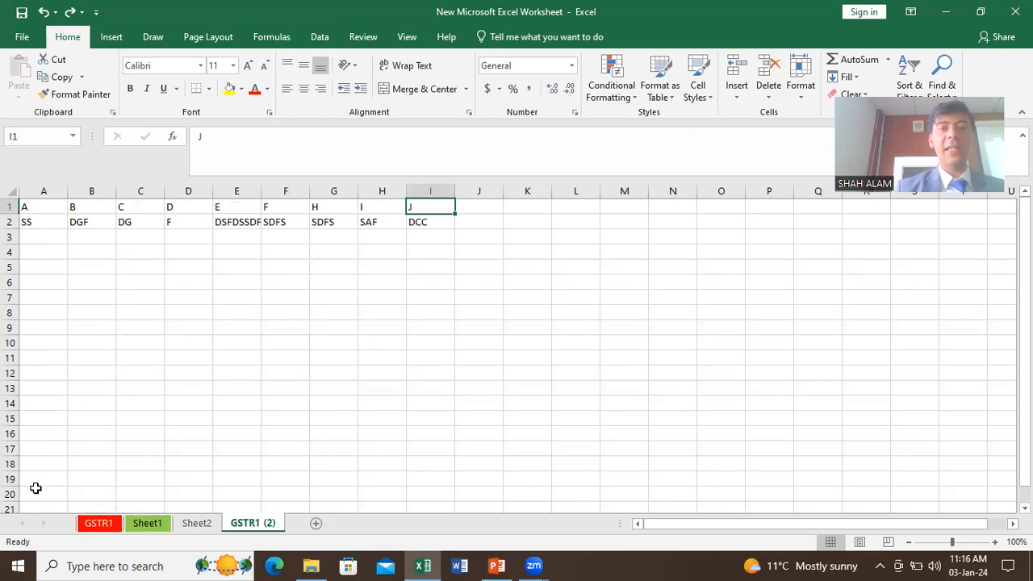
key("ctrl+Right")
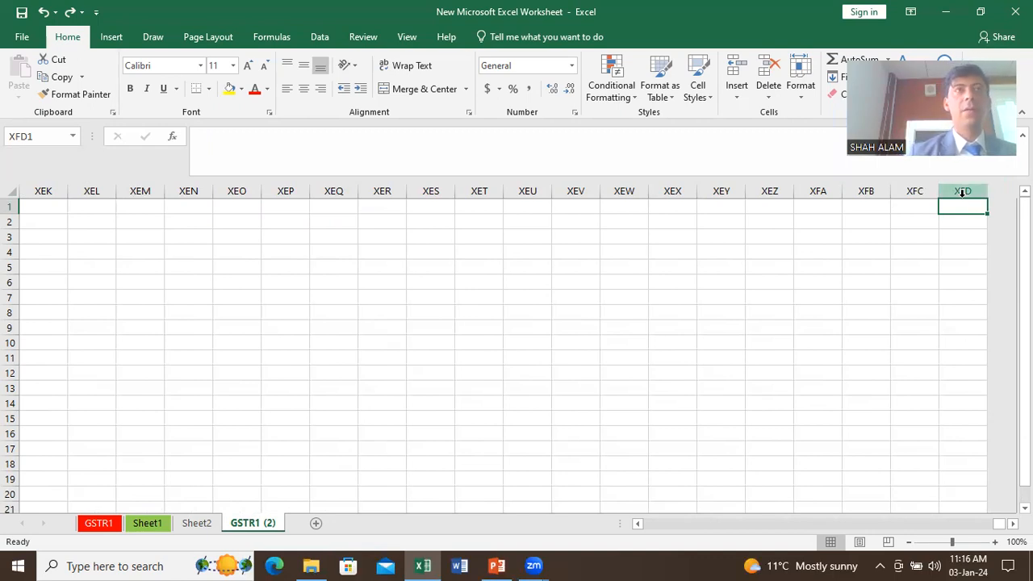
key("ctrl+Left")
key("ctrl+Left")
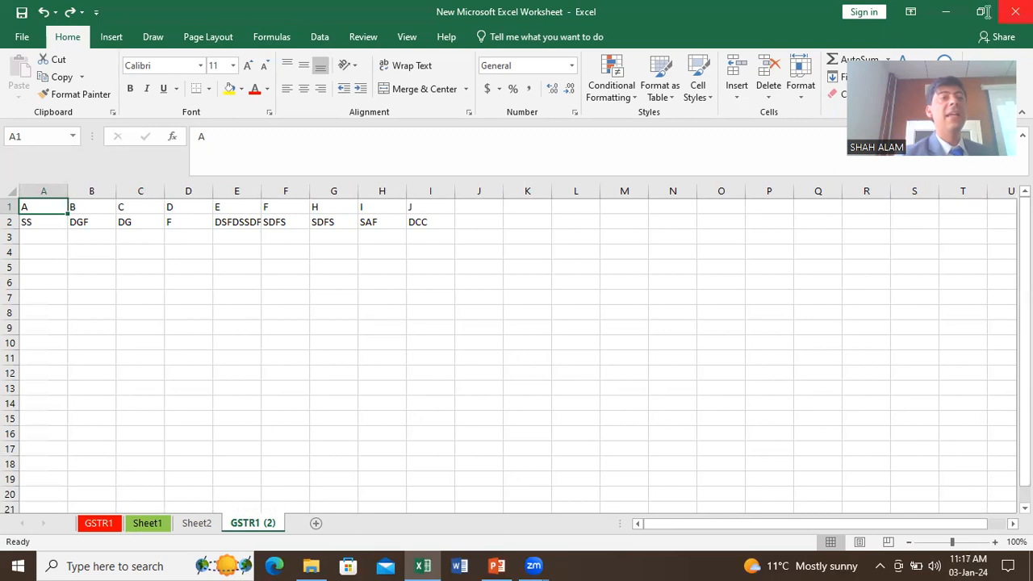
Step: Insert a blank column at G, then delete it again
left_click(331, 210)
left_click(332, 191)
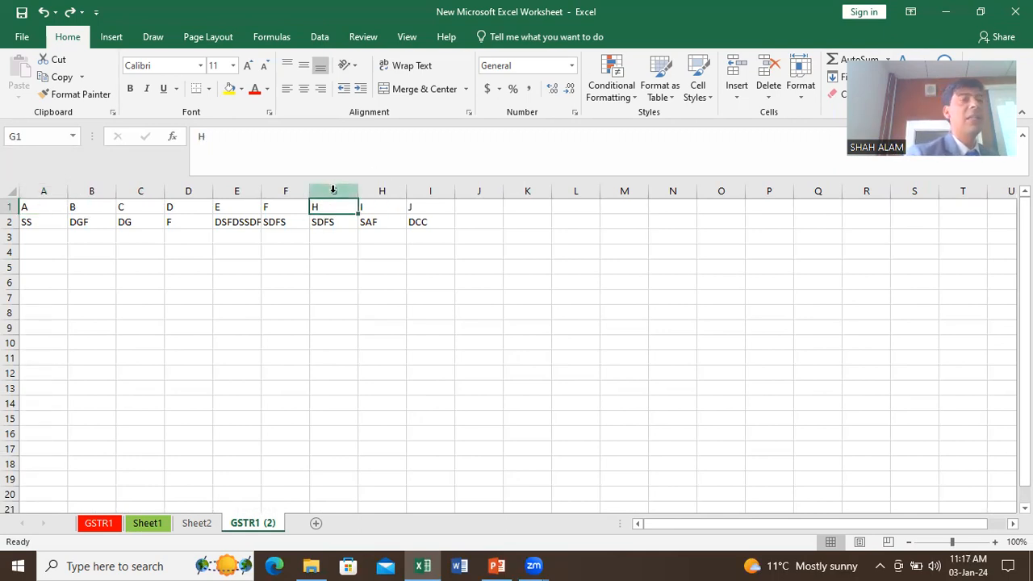
left_click(333, 191)
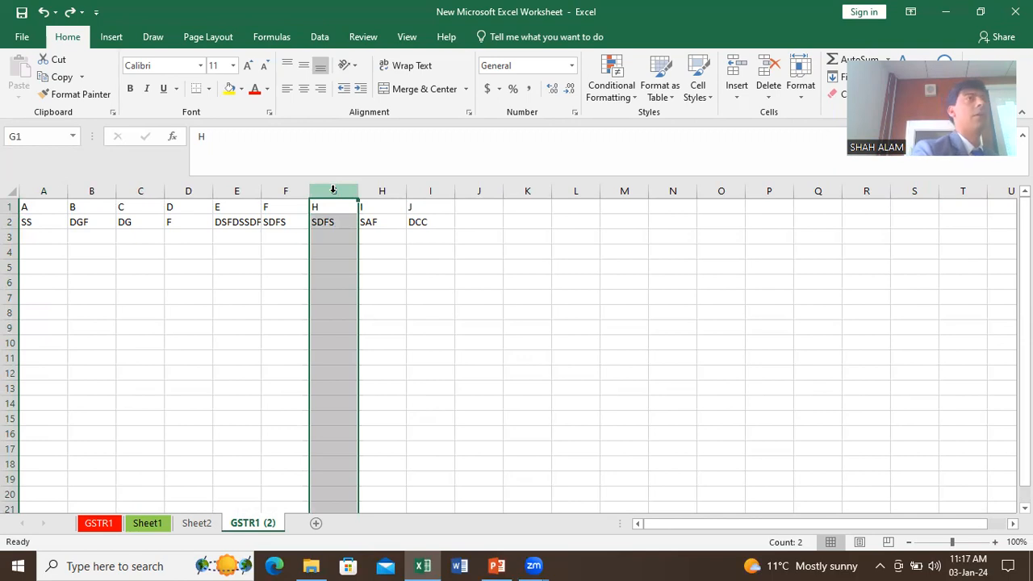
right_click(333, 191)
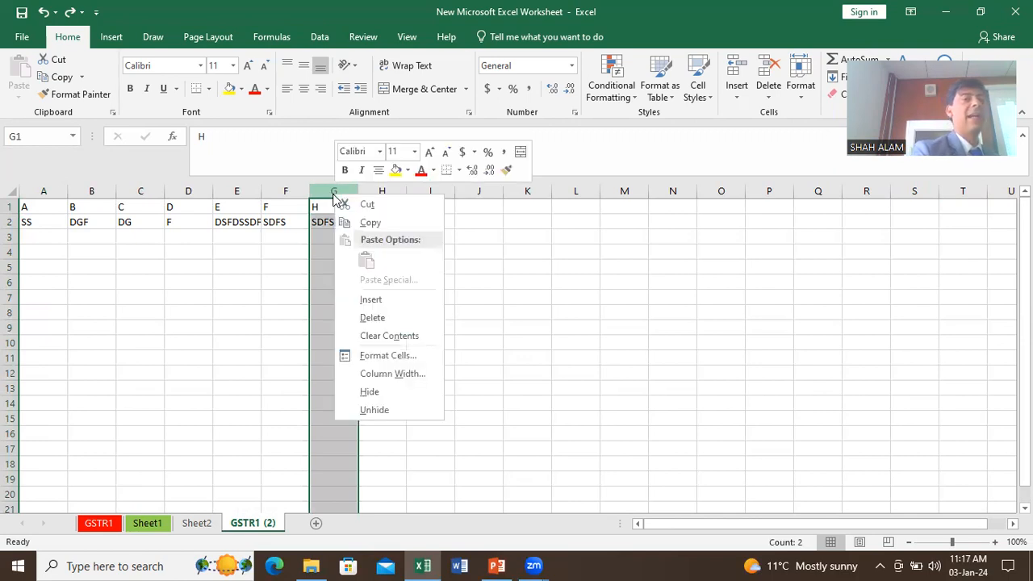
left_click(368, 300)
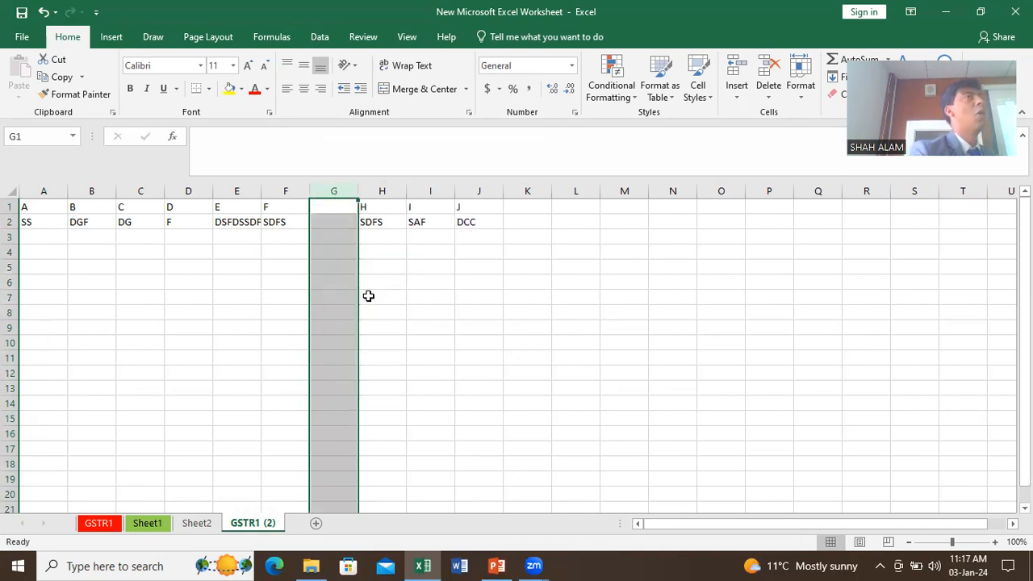
right_click(334, 195)
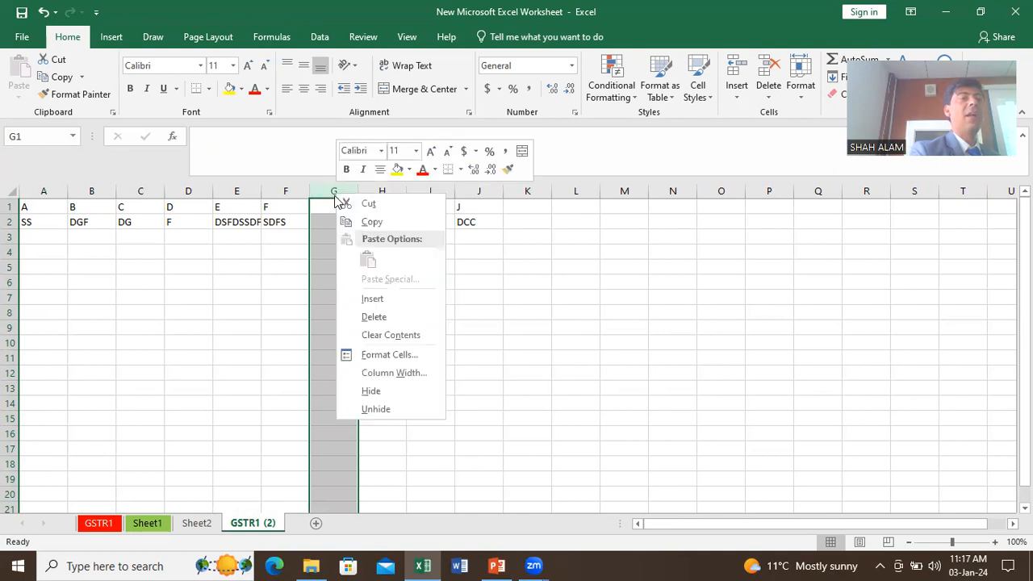
left_click(373, 318)
Step: Enter 5 in cell I1
left_click(453, 207)
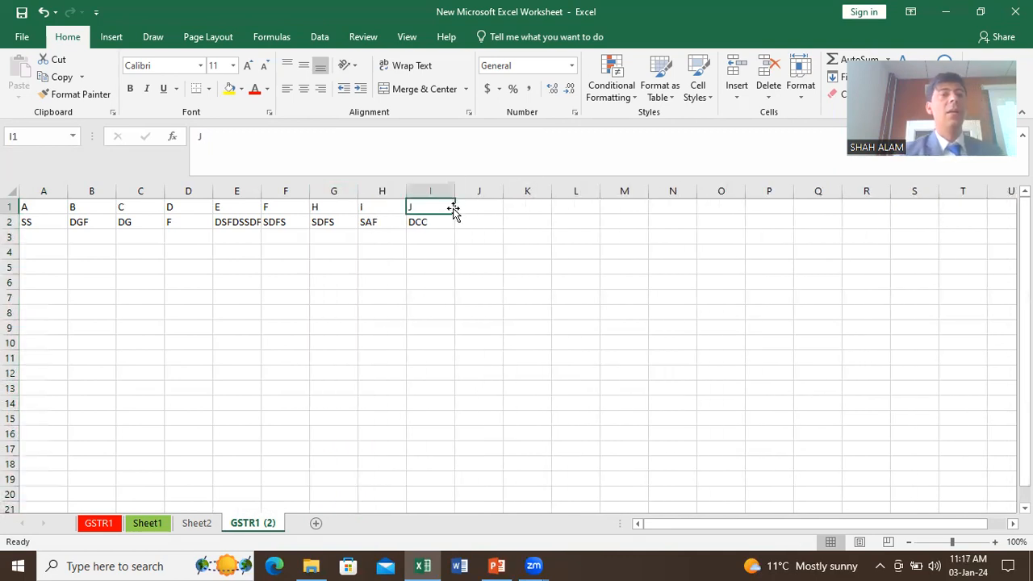
left_click_drag(454, 206, 456, 209)
type("5")
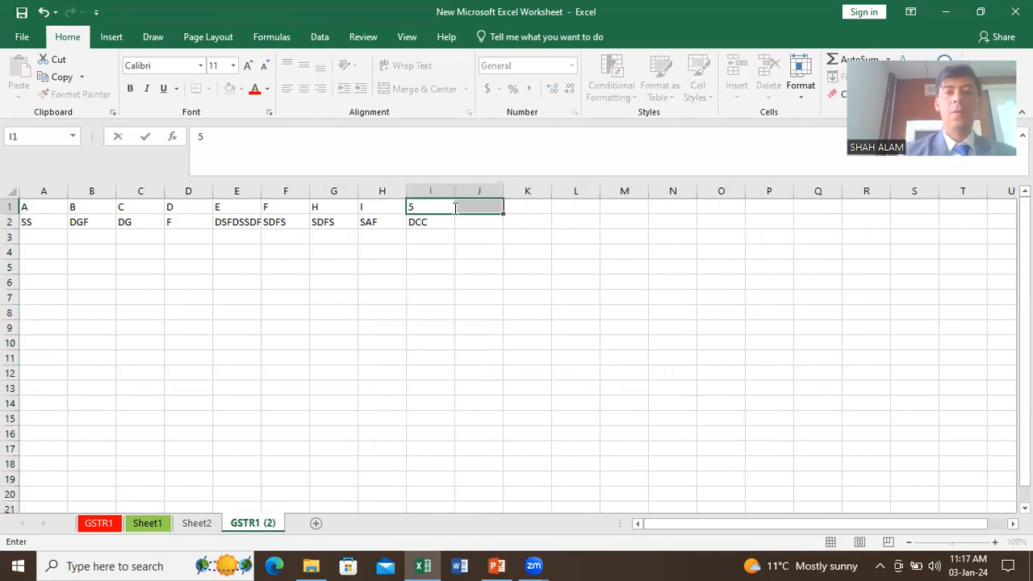
key("Return")
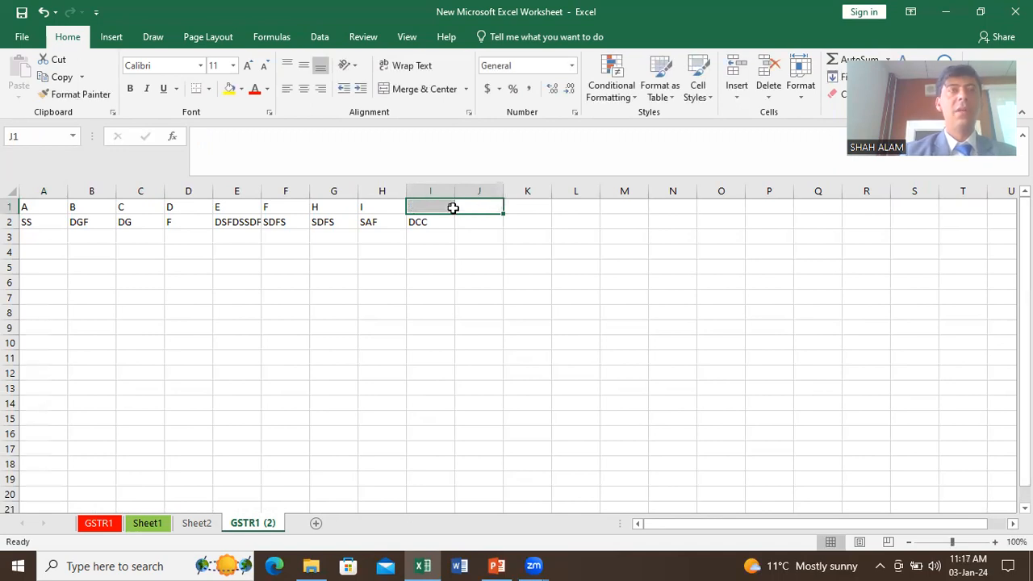
key("Left")
key("Right")
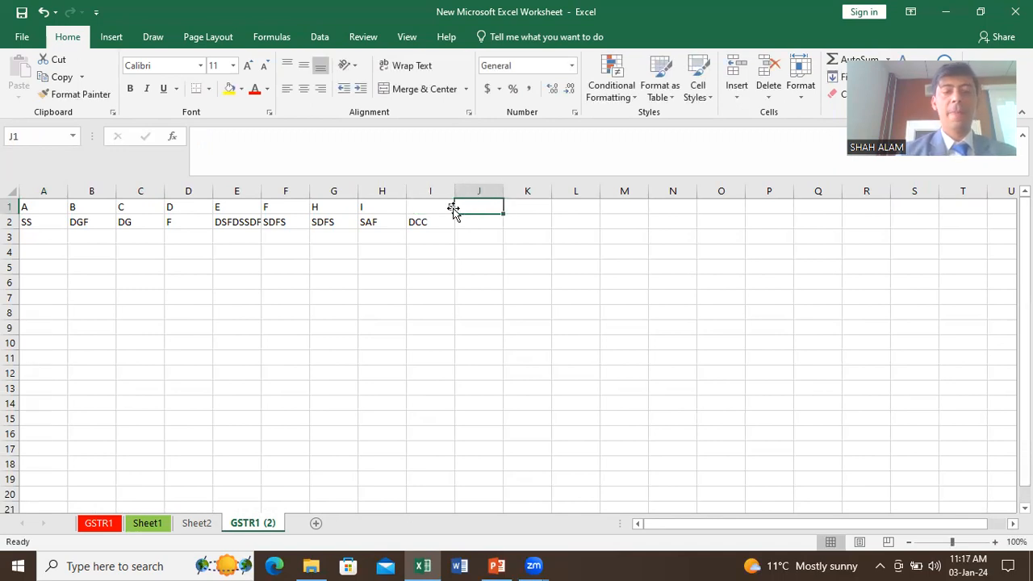
Step: Insert a blank column at H, then delete it again
right_click(394, 191)
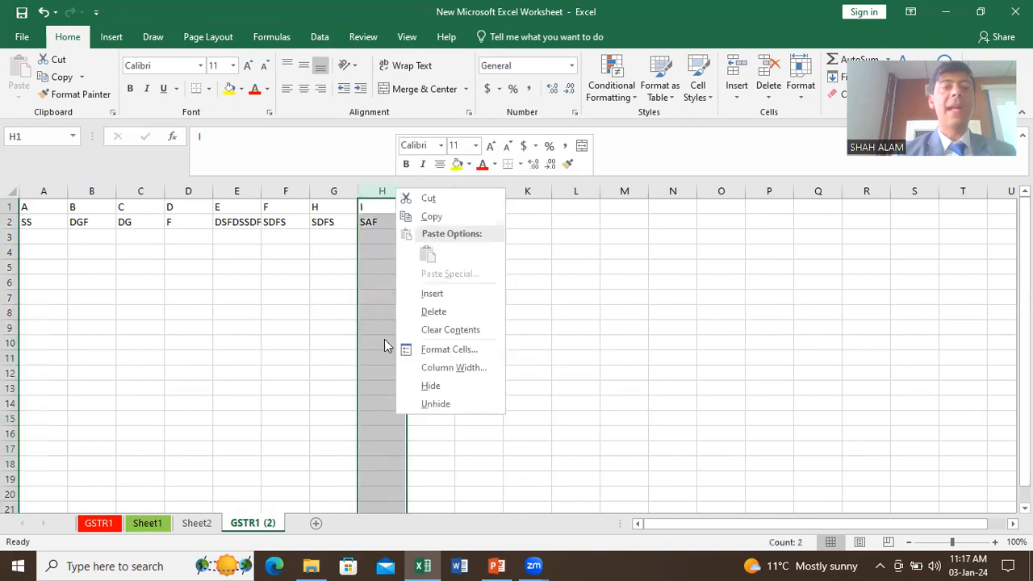
left_click(431, 295)
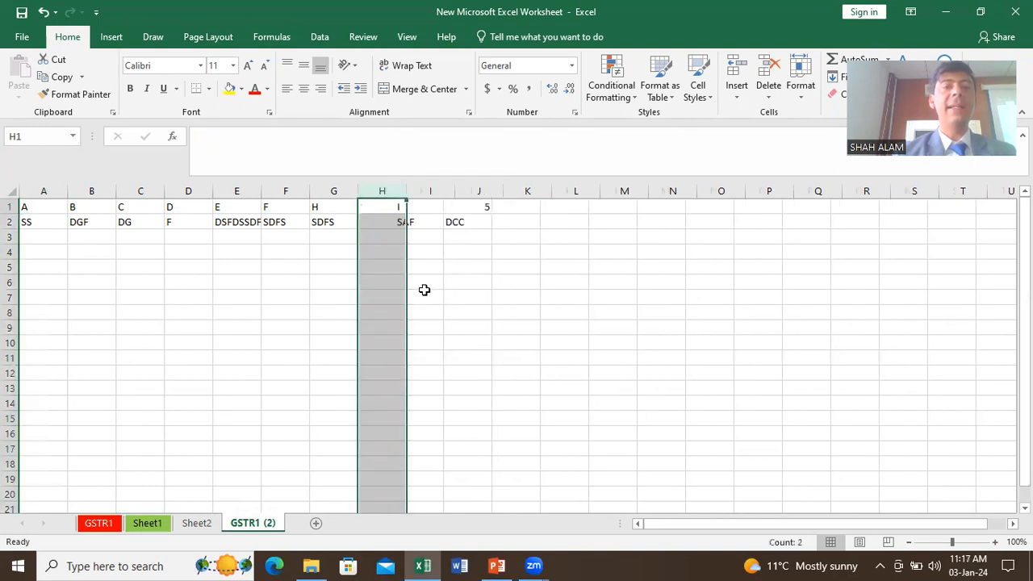
right_click(389, 190)
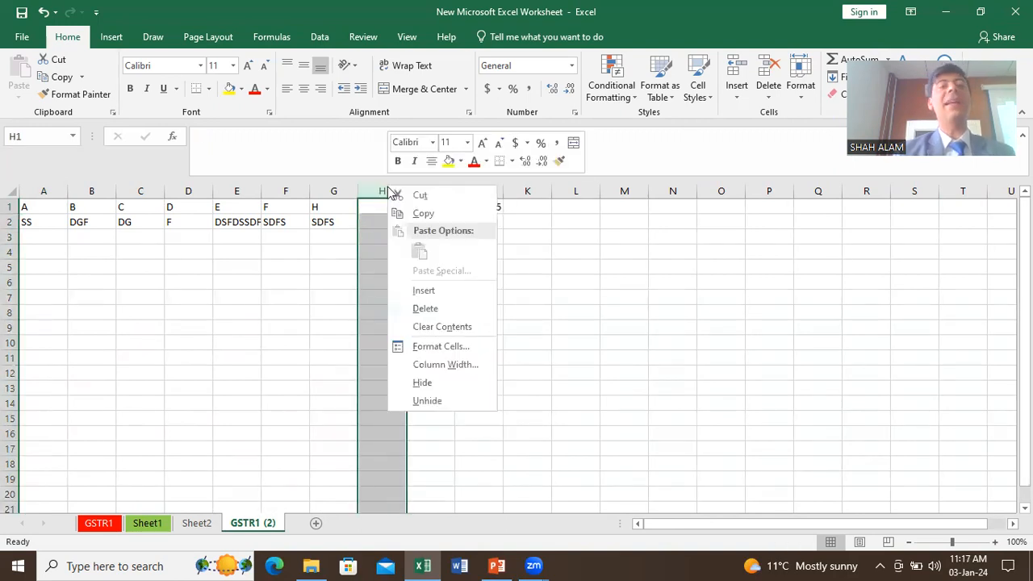
left_click(425, 309)
Step: Jump to the sheet's last column with Ctrl+Right and back with Ctrl+Left
left_click(476, 212)
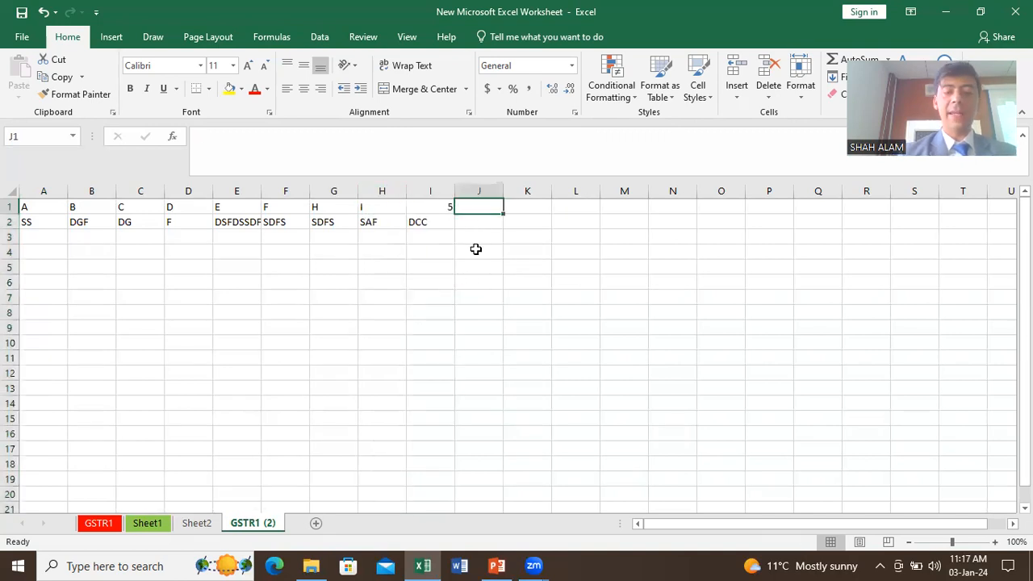
key("shift+Right")
key("ctrl+Right")
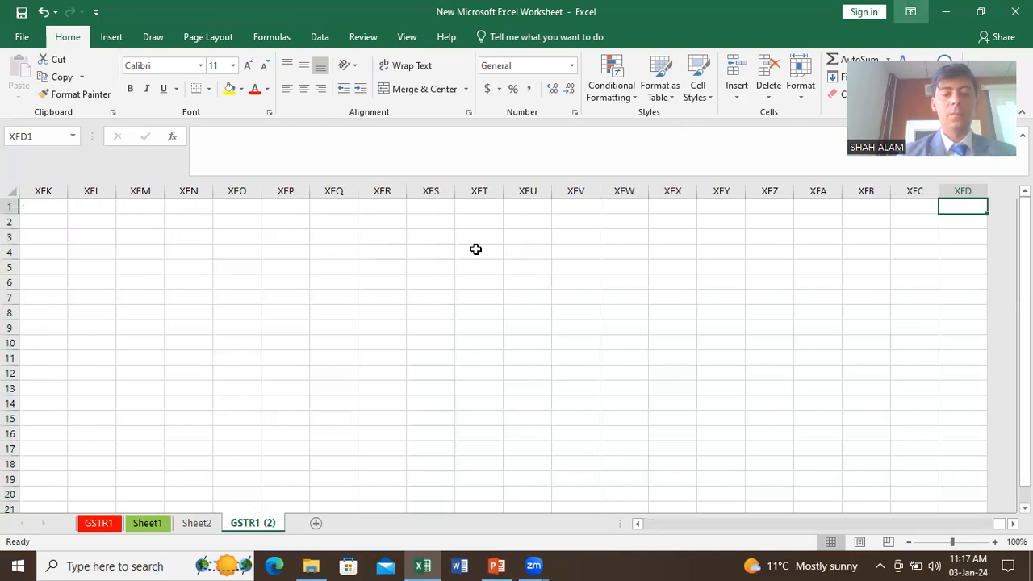
left_click(470, 270)
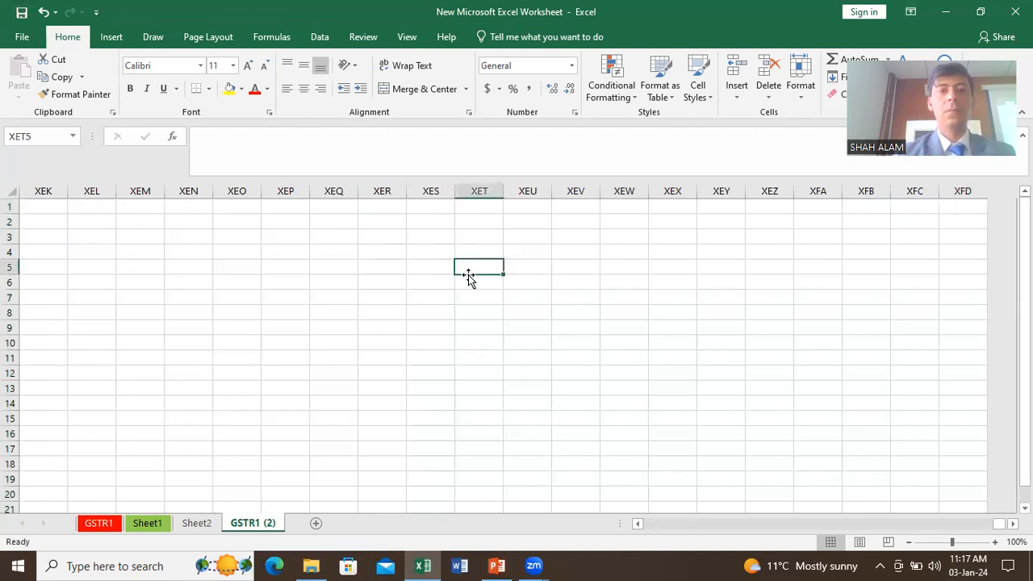
key("ctrl+Left")
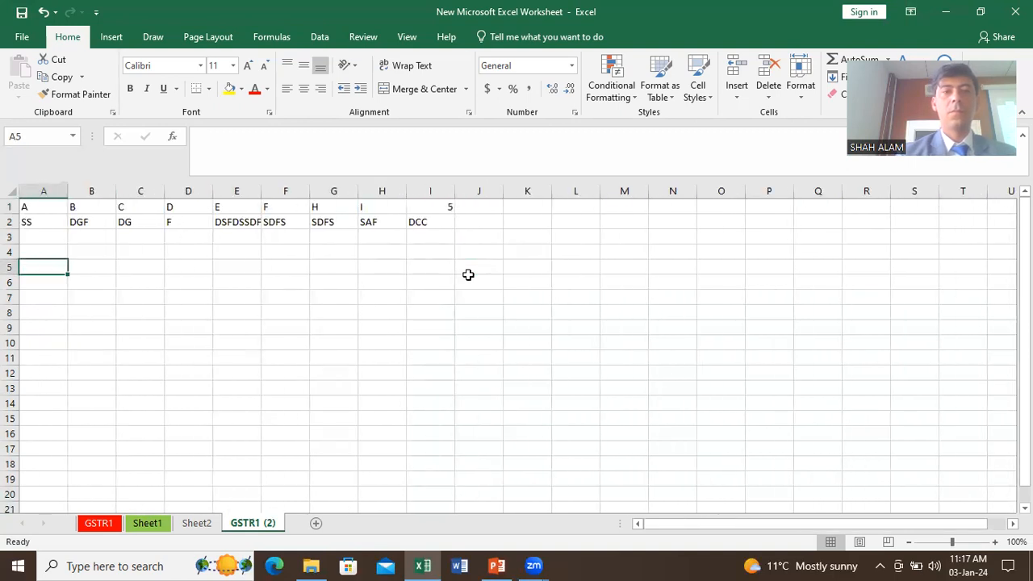
Step: Type K in cell XFD1, then return to the data near A1
left_click(436, 203)
key("ctrl+Right")
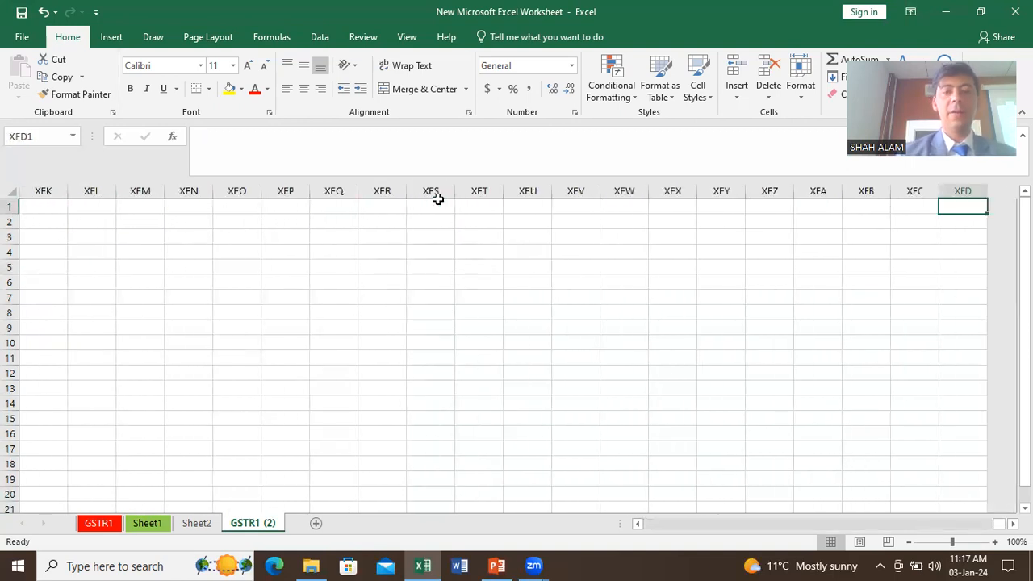
type("K")
key("Return")
key("Up")
key("ctrl+Left")
key("ctrl+Left")
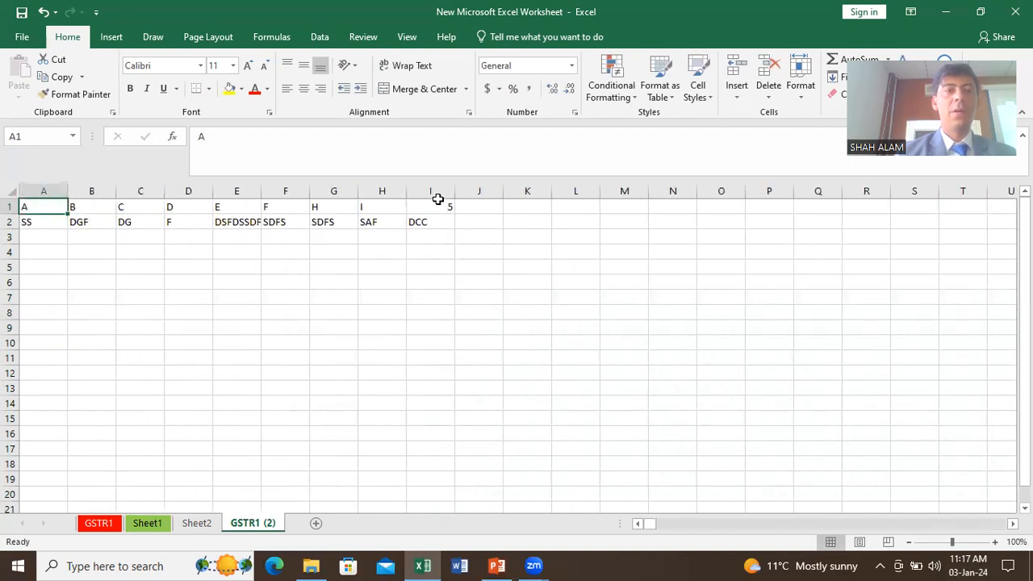
left_click(350, 261)
left_click(320, 234)
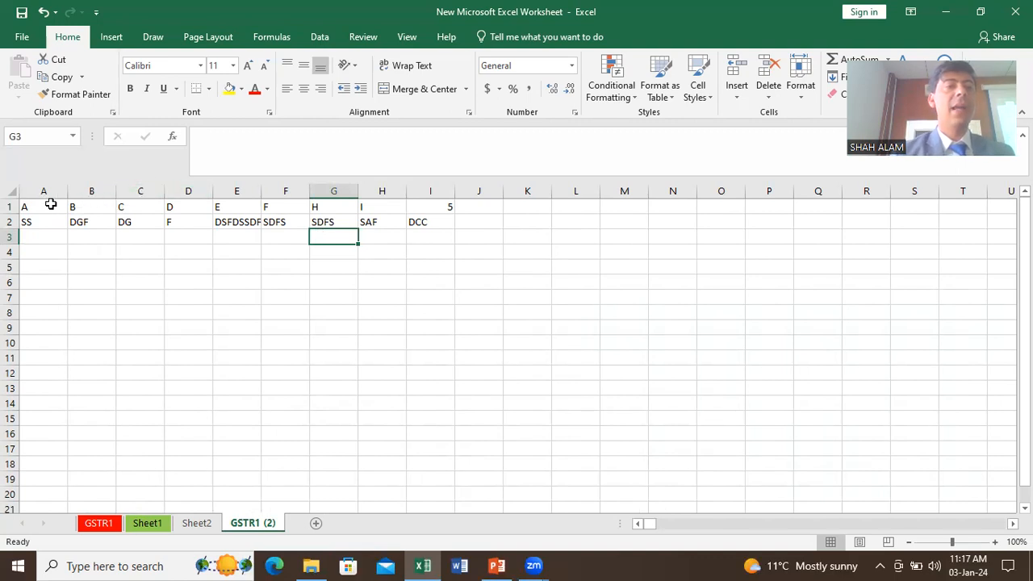
left_click(10, 207)
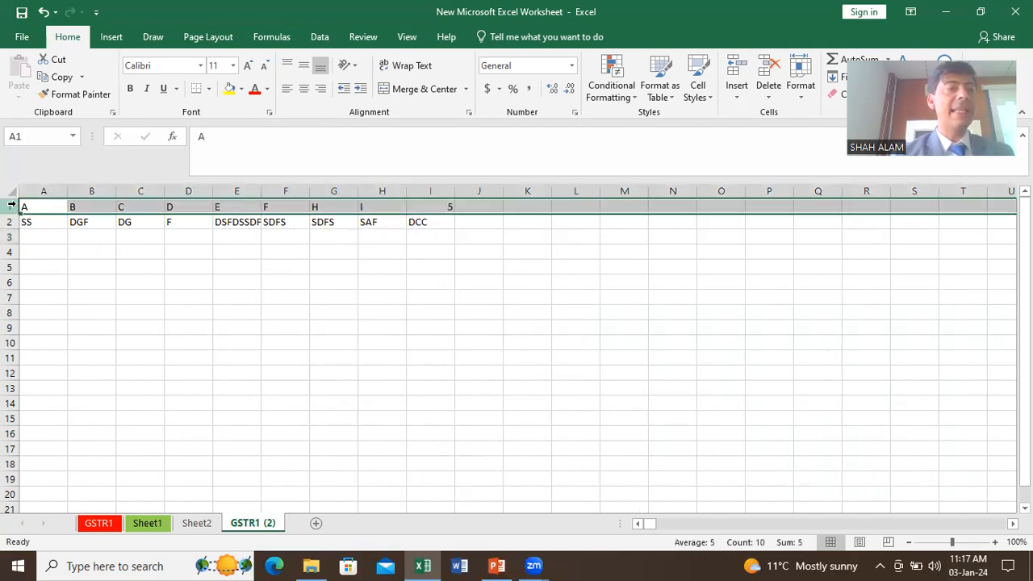
right_click(10, 206)
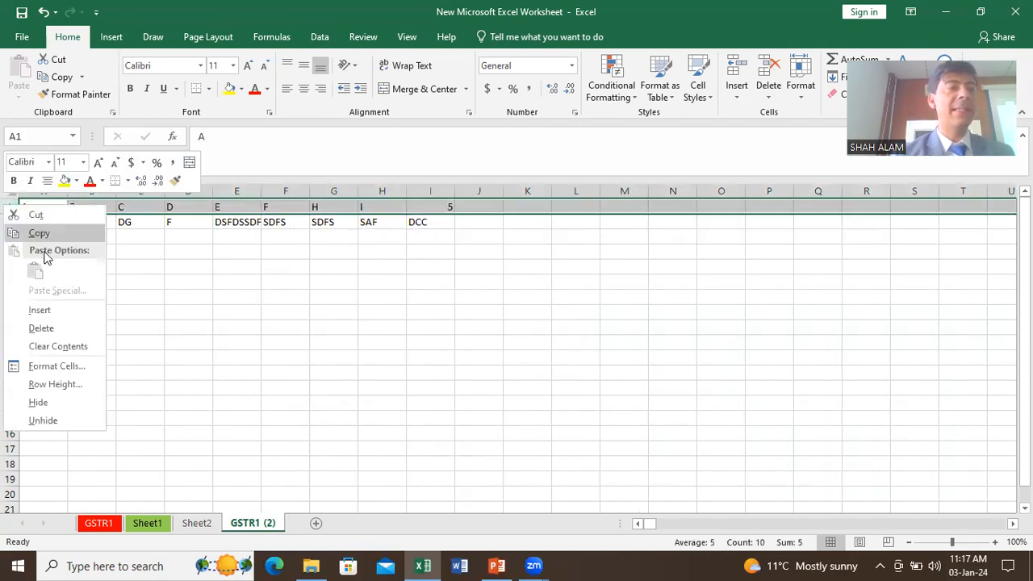
left_click(39, 310)
left_click(240, 297)
left_click(284, 191)
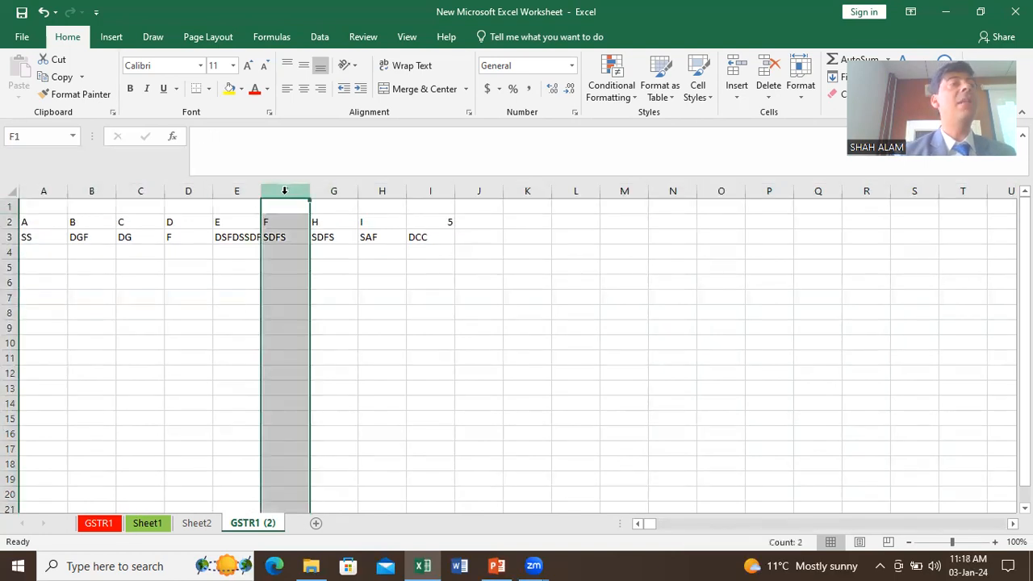
left_click(11, 207)
right_click(11, 206)
left_click(225, 288)
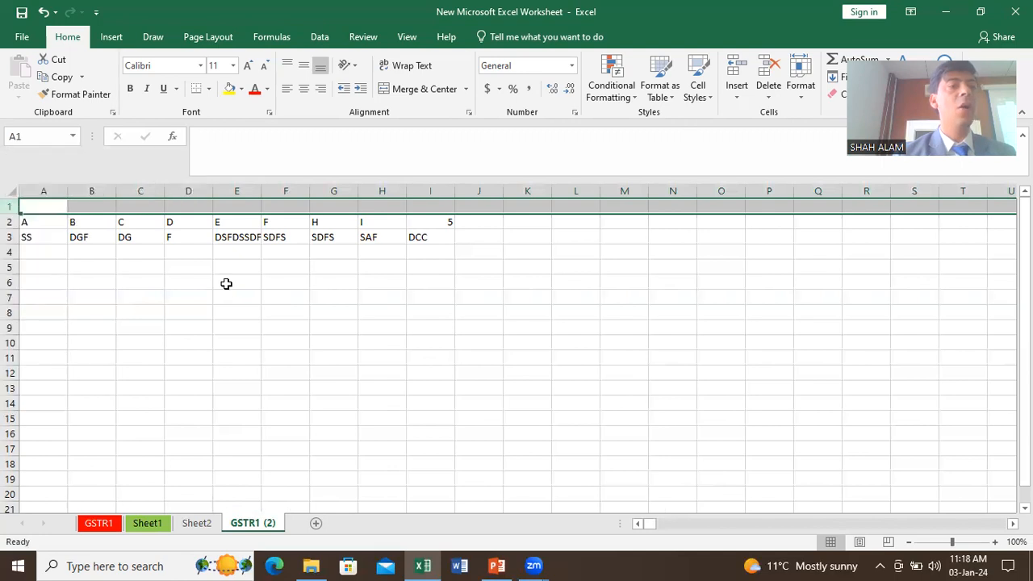
left_click(284, 191)
right_click(284, 189)
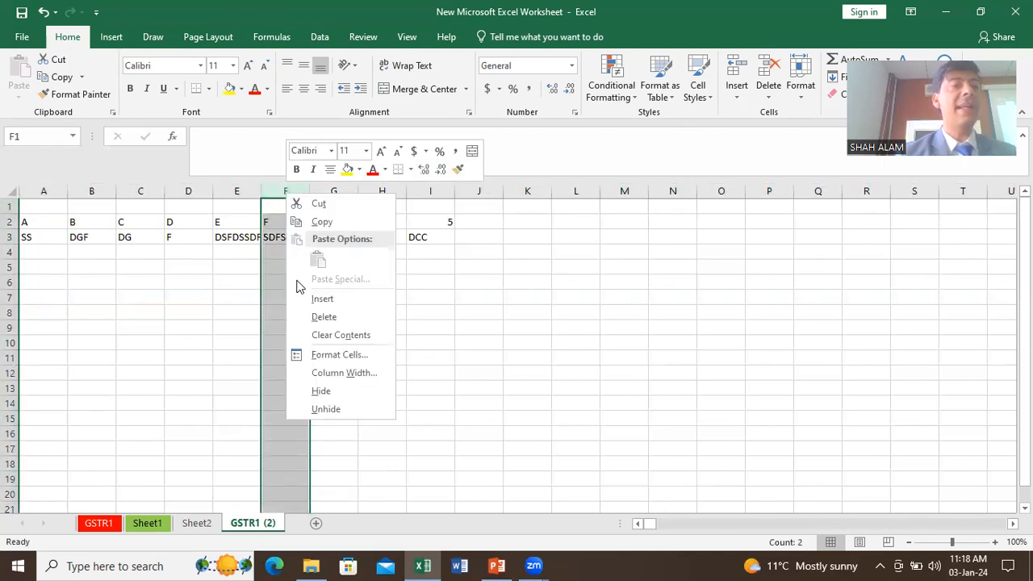
left_click(321, 299)
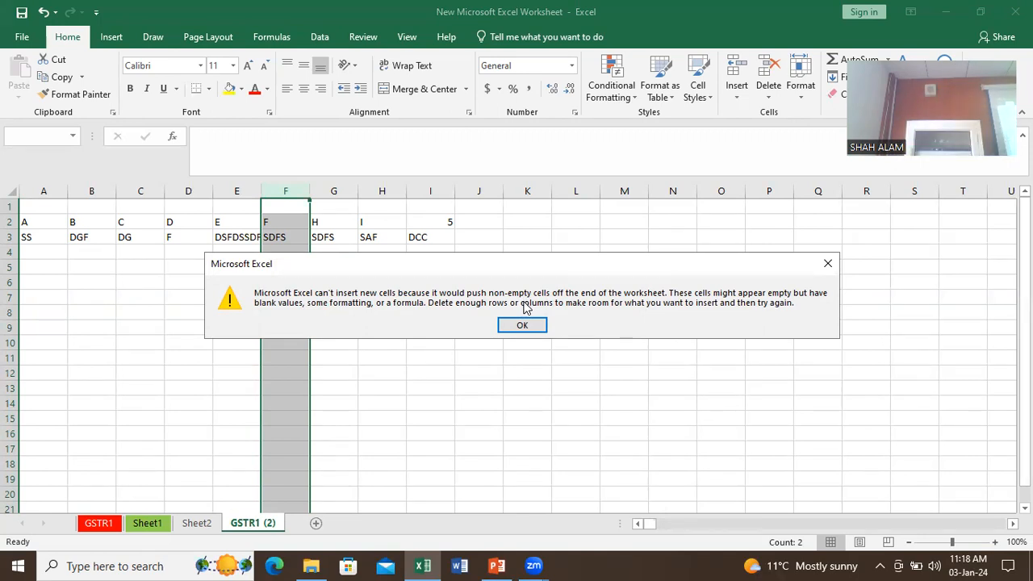
key("Return")
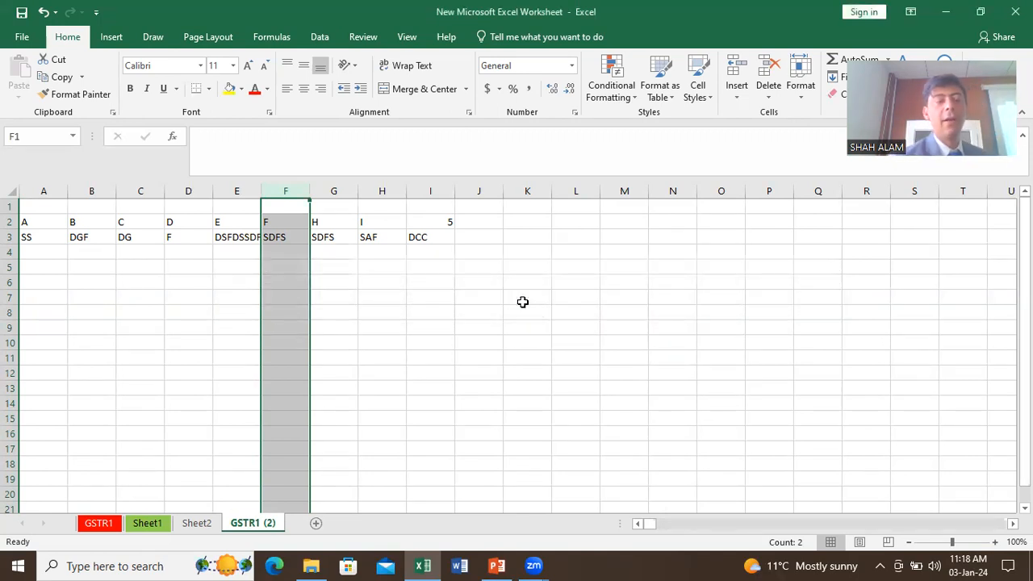
left_click(342, 226)
left_click(299, 188)
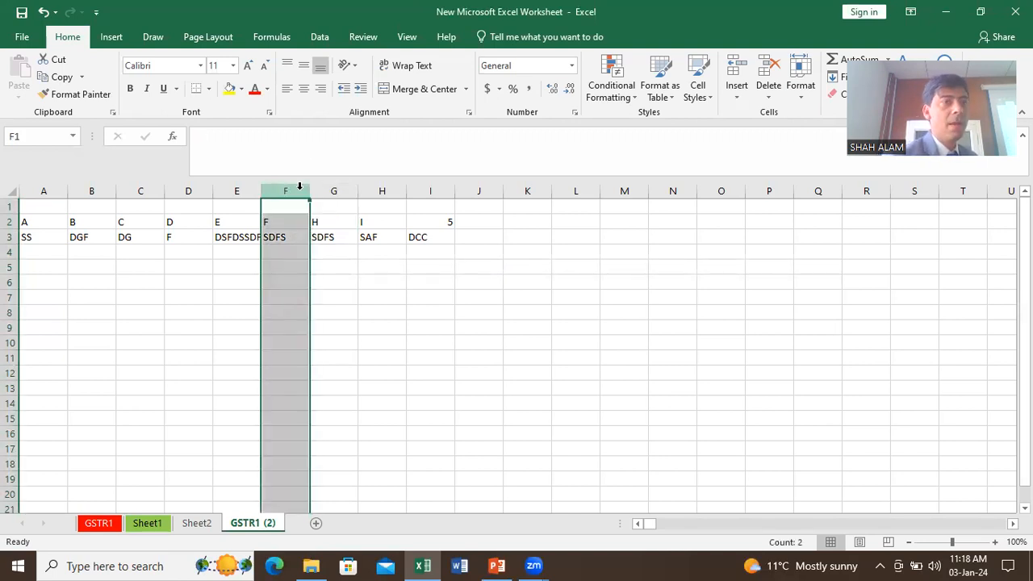
right_click(299, 186)
left_click(343, 300)
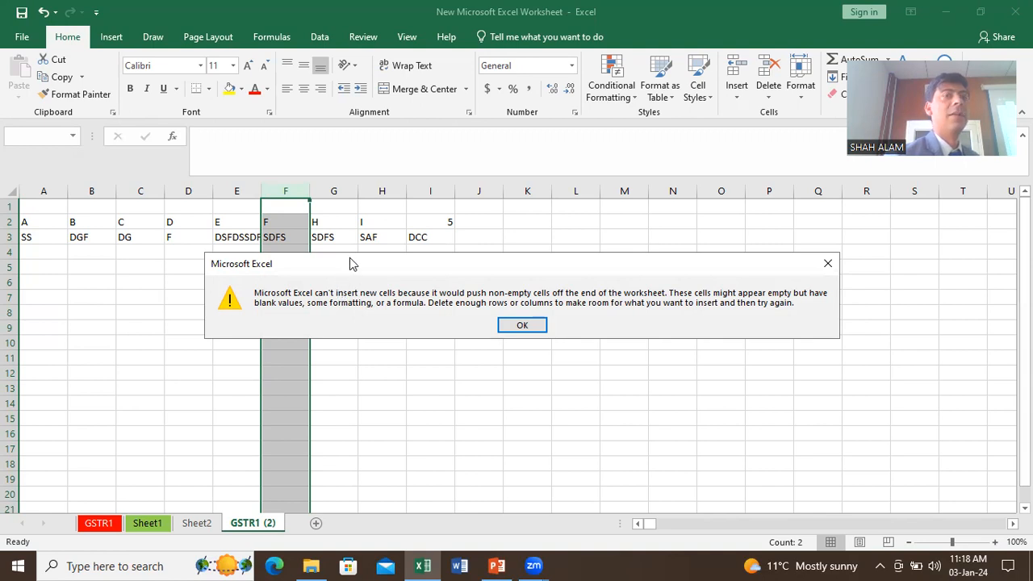
left_click(523, 324)
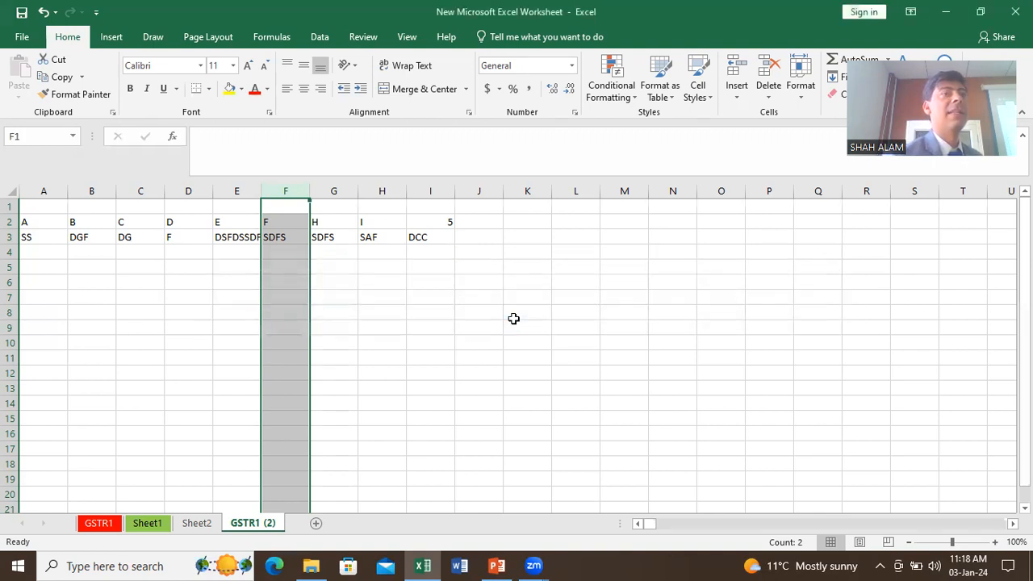
left_click(483, 302)
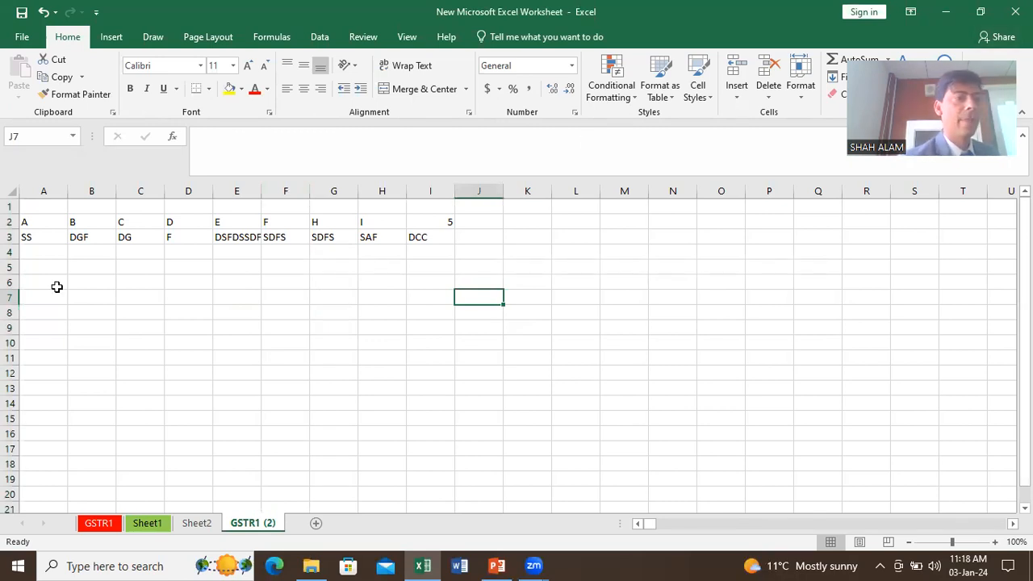
left_click(9, 206)
right_click(10, 208)
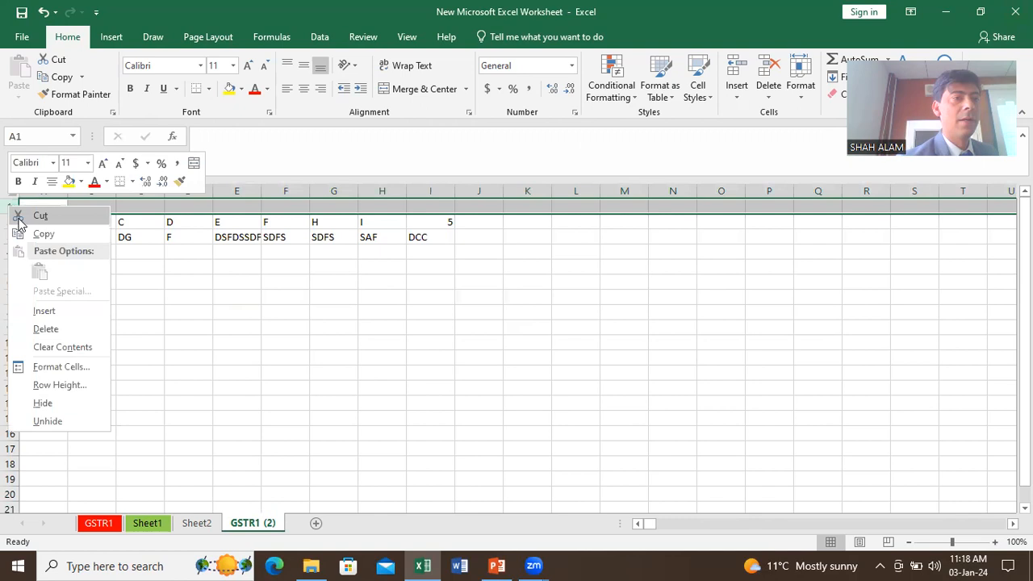
left_click(44, 329)
left_click(188, 281)
left_click(276, 191)
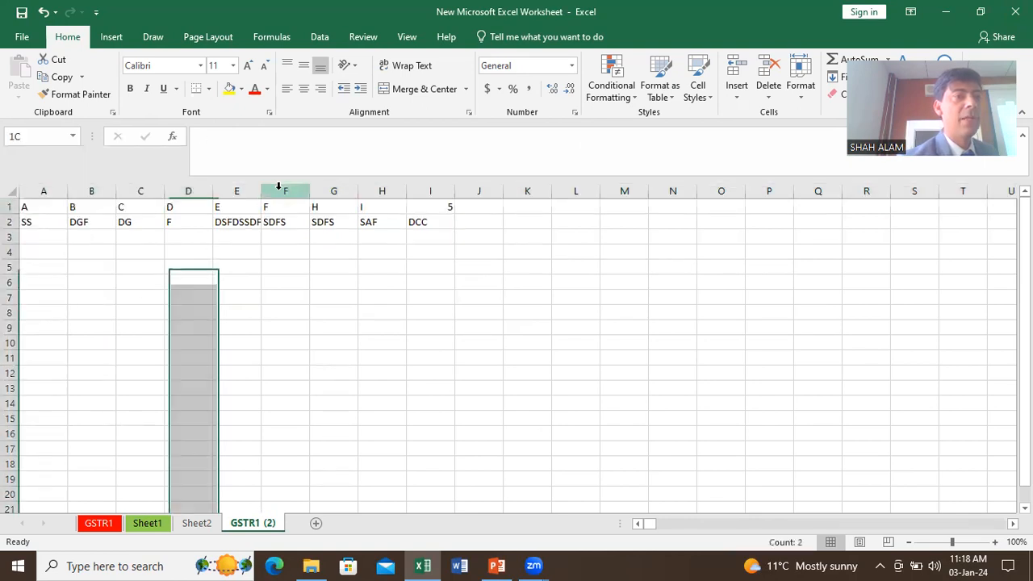
right_click(276, 196)
left_click(315, 296)
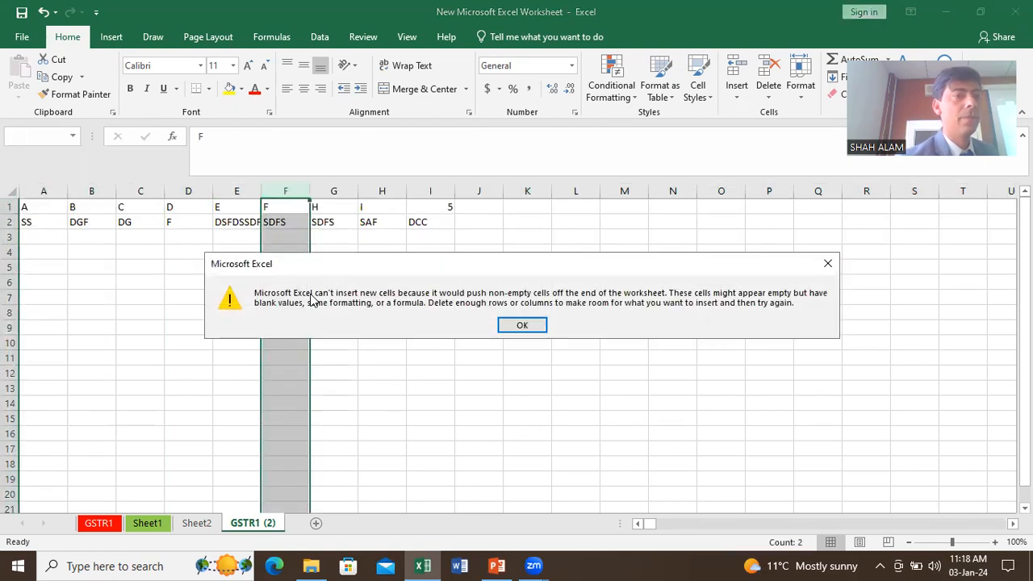
left_click(520, 324)
left_click(421, 207)
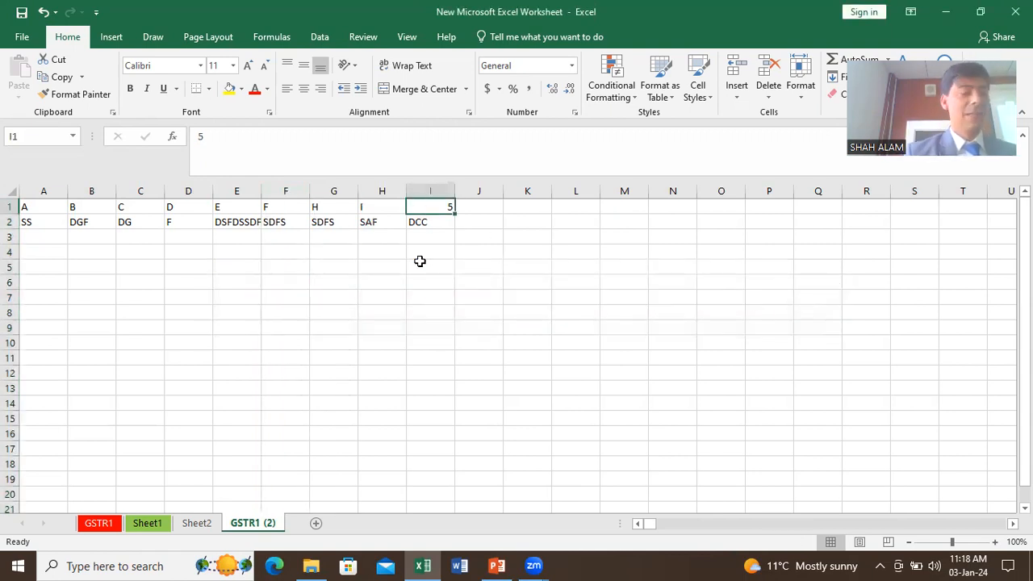
key("shift+Right")
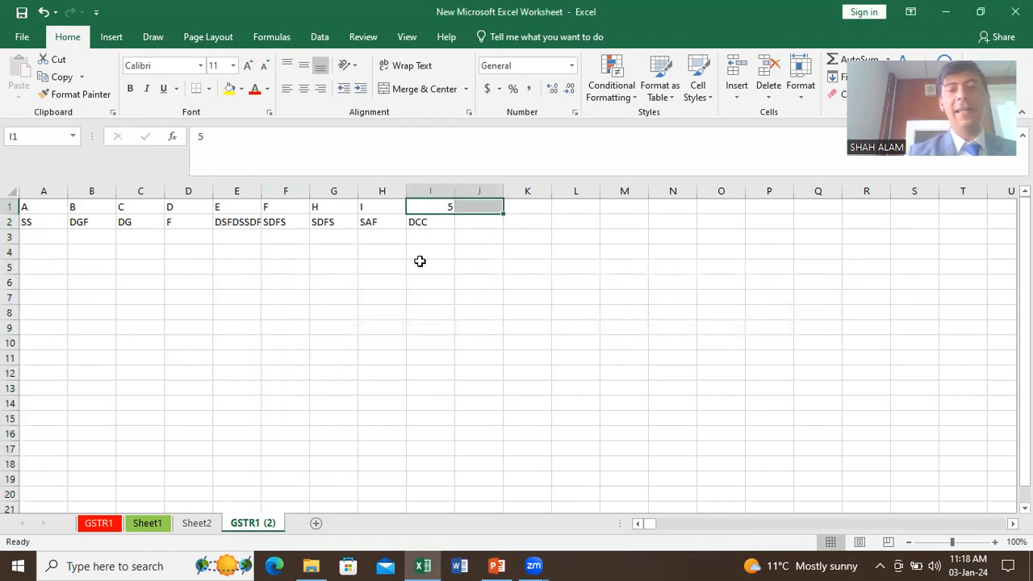
key("ctrl+Right")
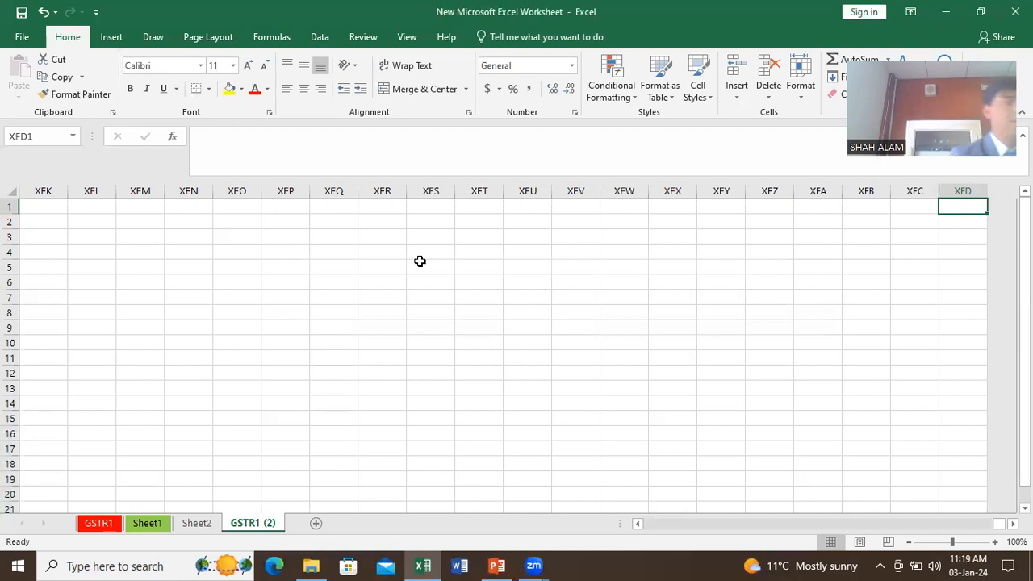
key("ctrl+Left")
key("ctrl+Left")
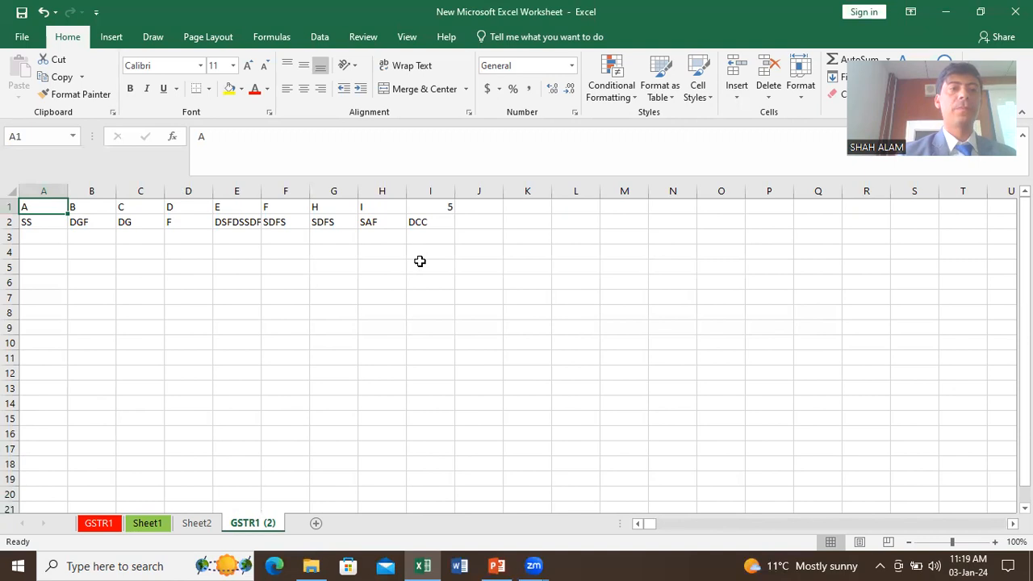
left_click(267, 295)
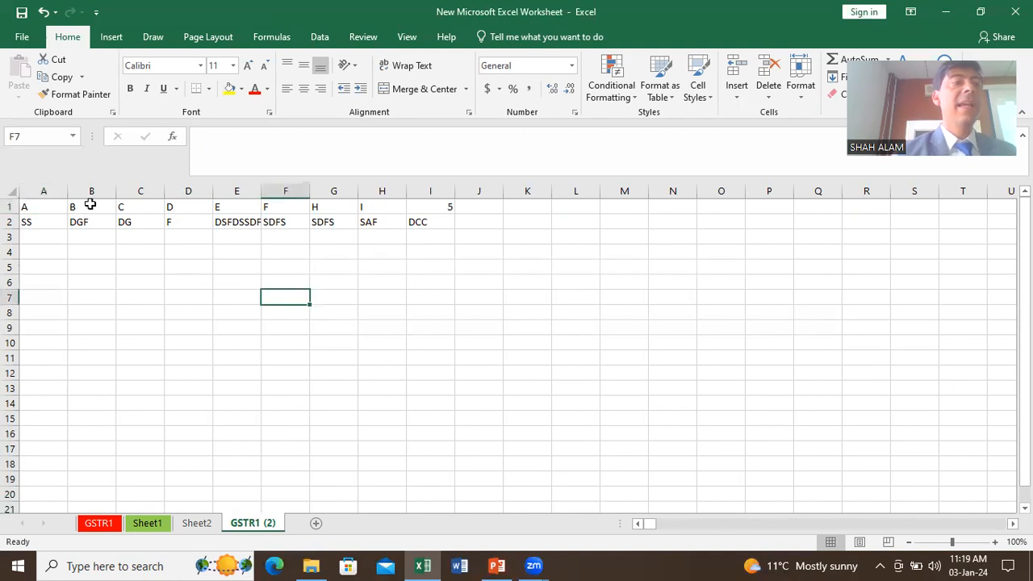
left_click(10, 207)
right_click(10, 208)
left_click(166, 246)
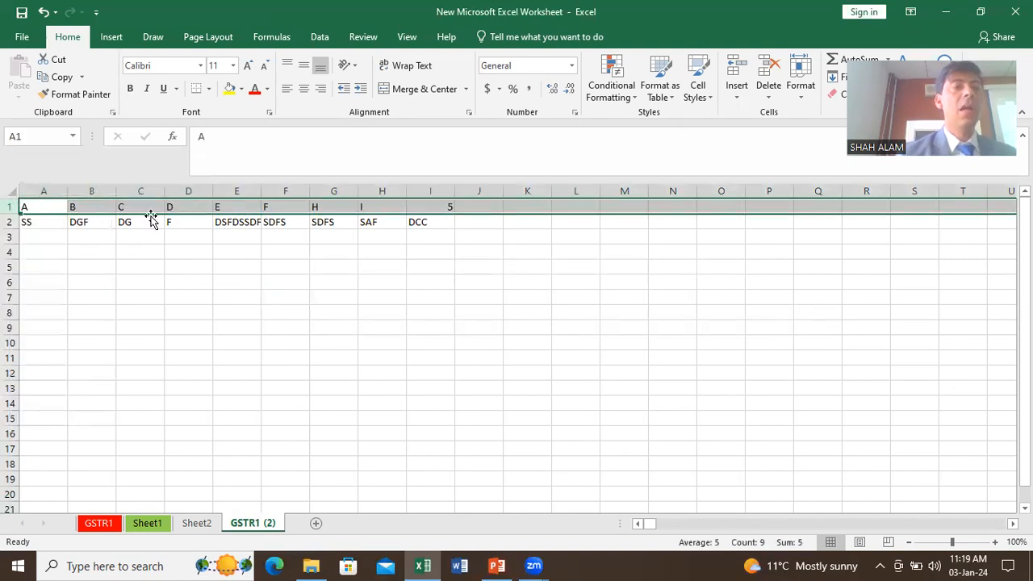
left_click(201, 240)
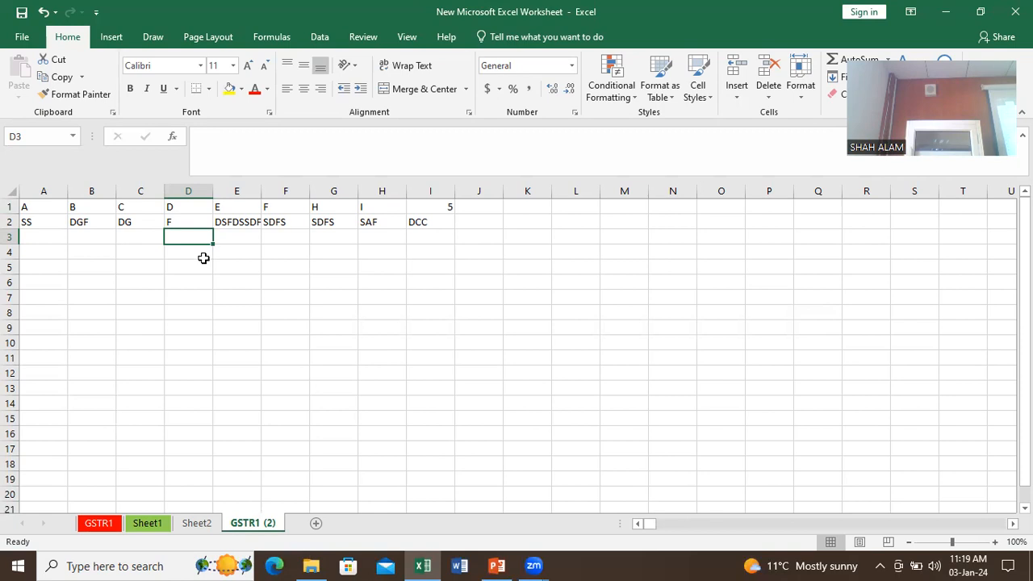
Step: Hide columns C through F, then undo it so DG, F, DSFDSSDF and SDFS reappear
left_click(203, 258)
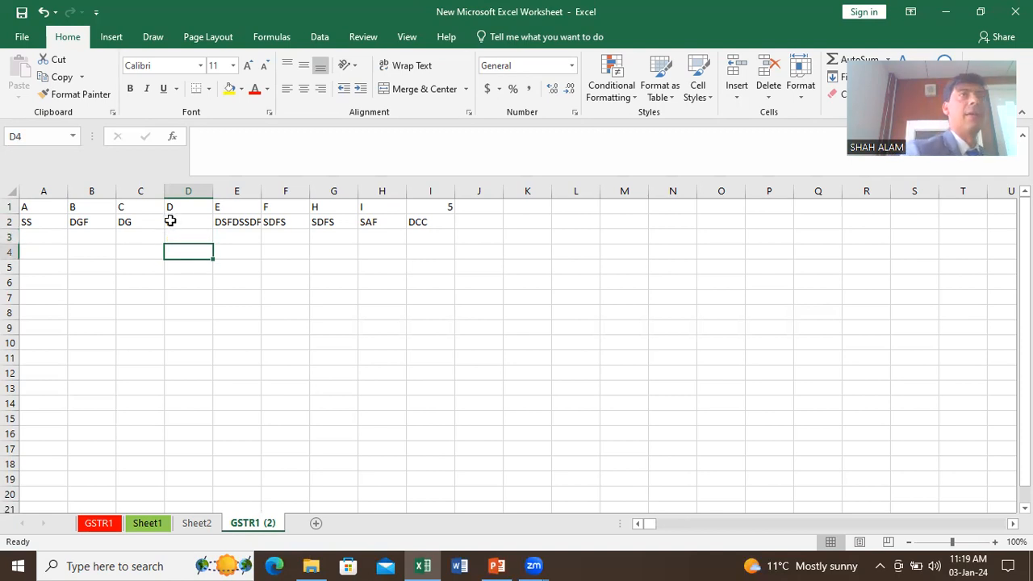
left_click_drag(148, 192, 290, 191)
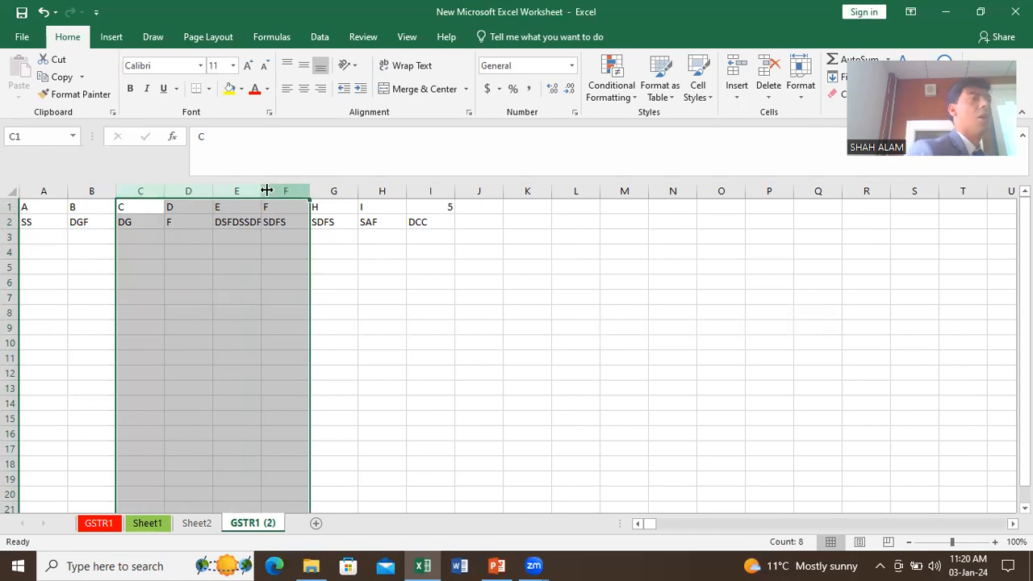
right_click(236, 192)
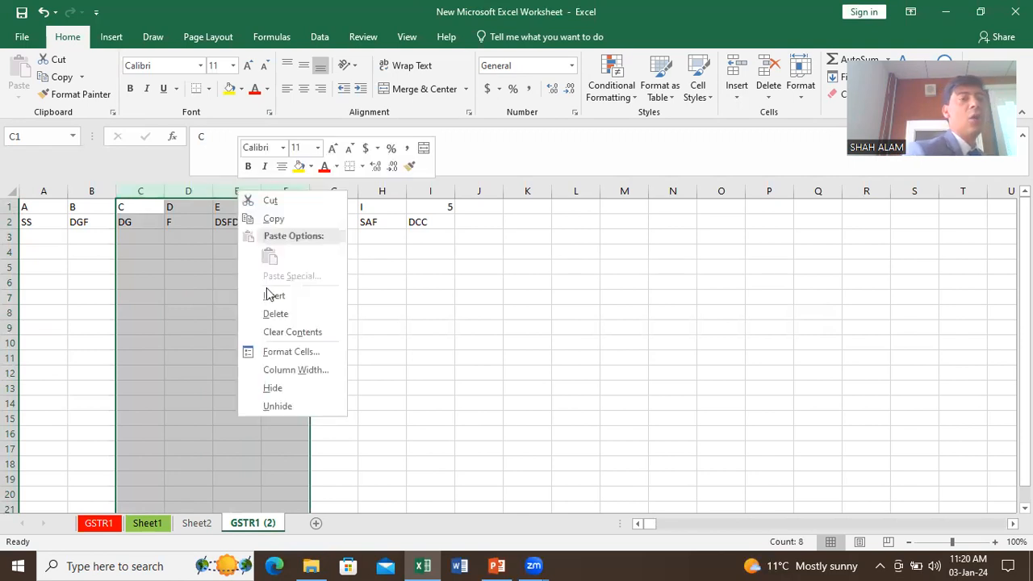
left_click(274, 388)
left_click(267, 371)
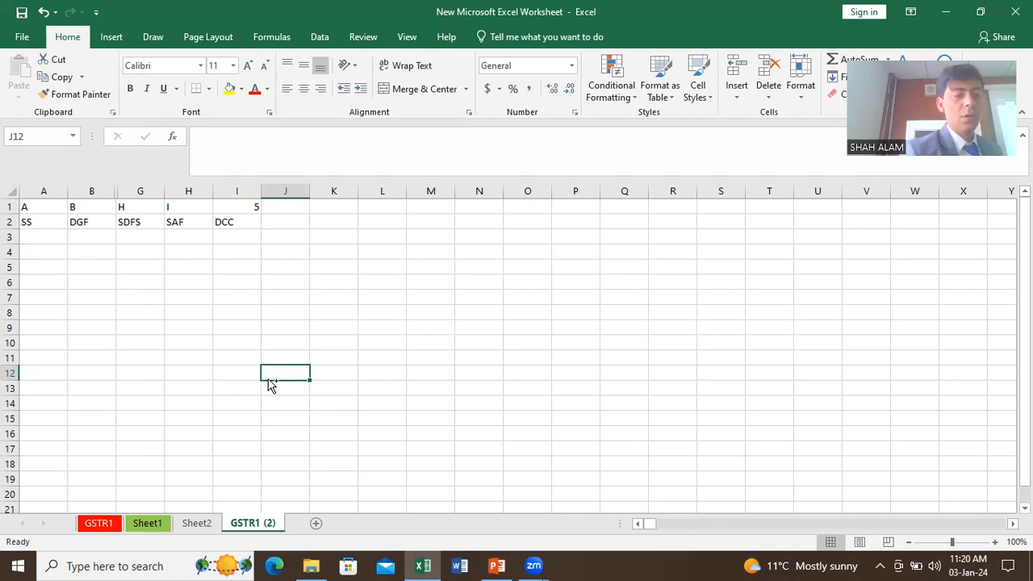
key("ctrl+z")
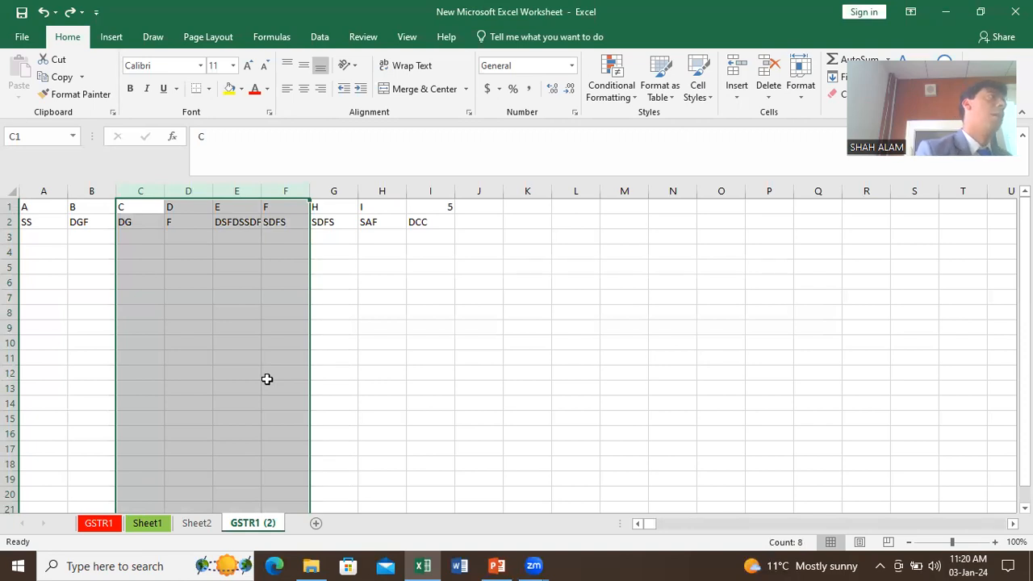
Step: Hide columns C, I and M
left_click(219, 324)
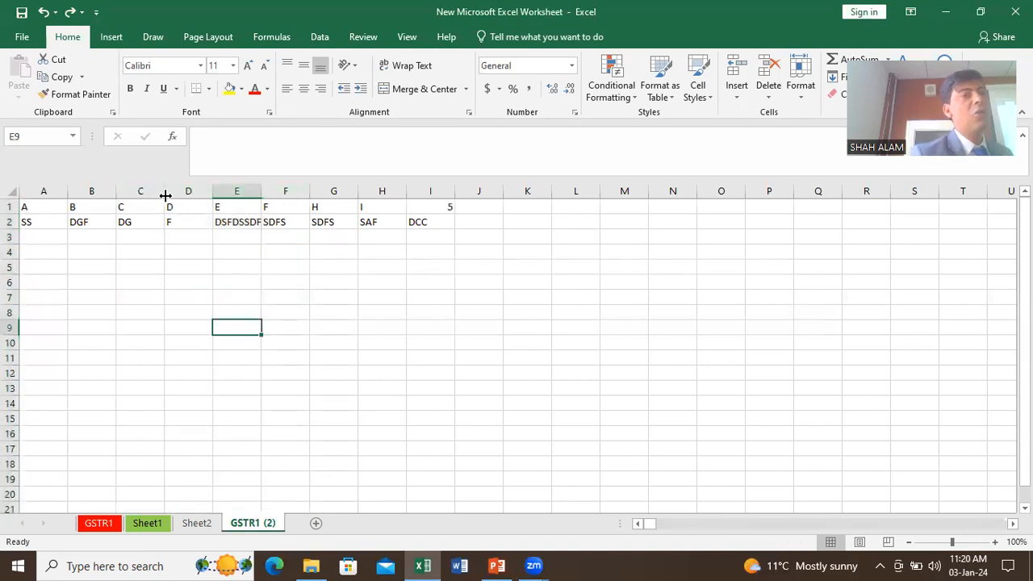
left_click(148, 189)
right_click(148, 191)
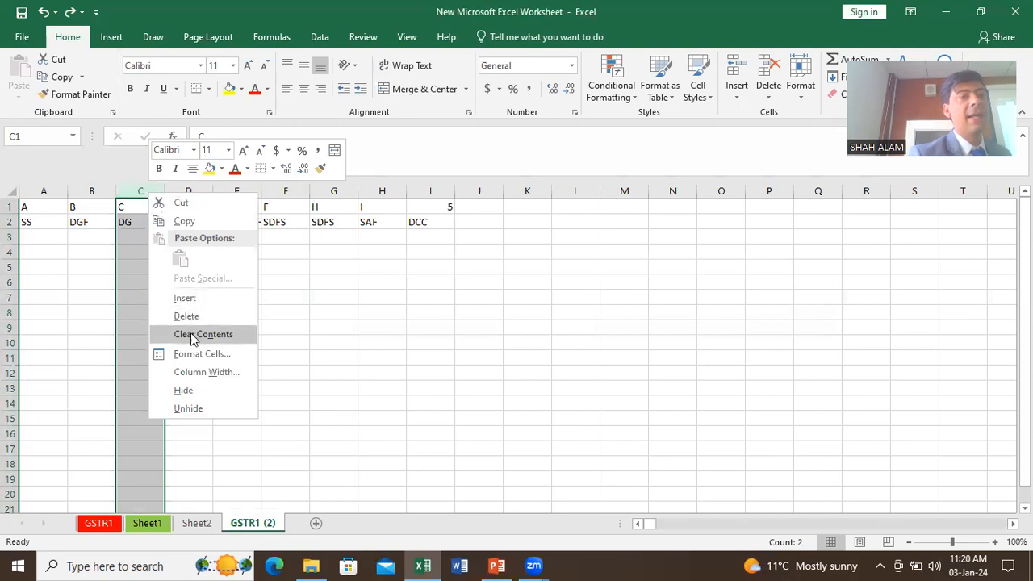
left_click(199, 397)
left_click(396, 191)
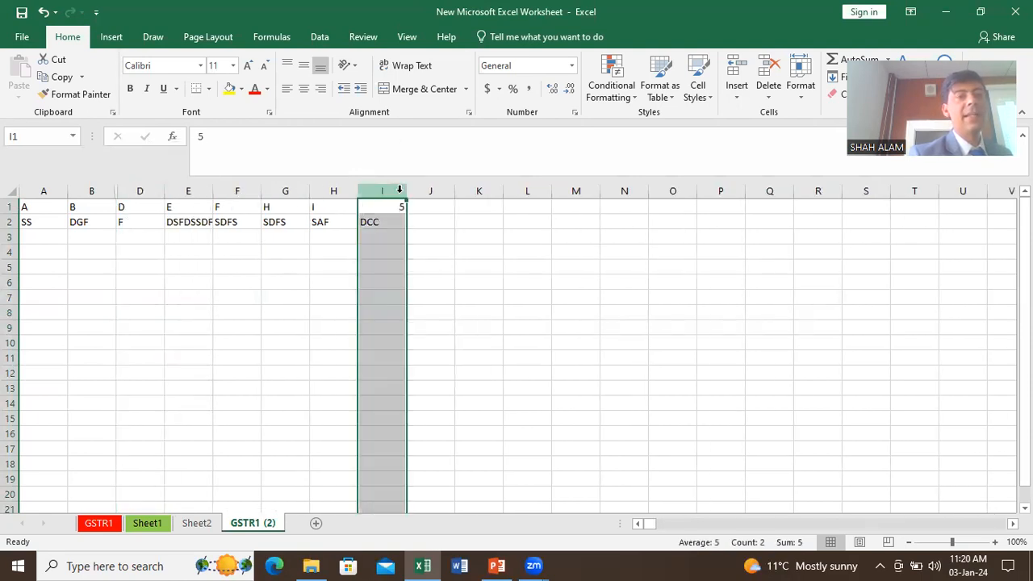
right_click(401, 191)
left_click(436, 391)
left_click(527, 191)
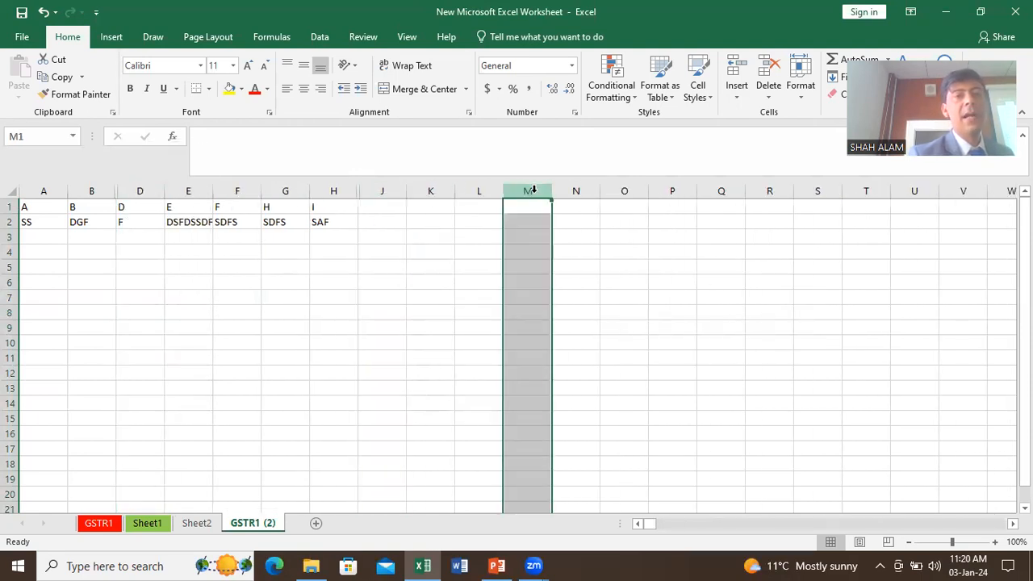
right_click(533, 193)
left_click(593, 391)
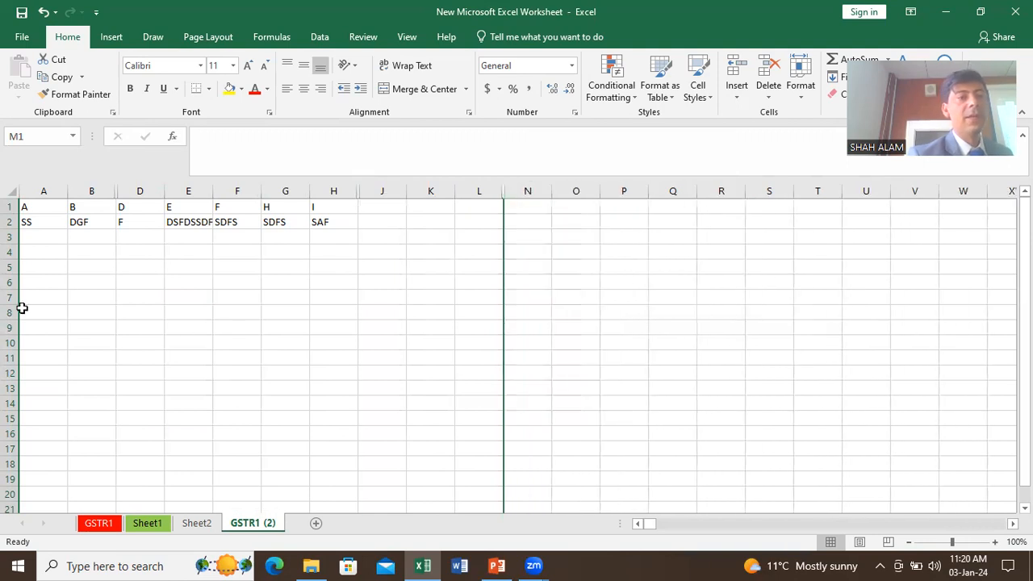
Step: Hide rows 7 and 13
left_click(16, 300)
right_click(13, 300)
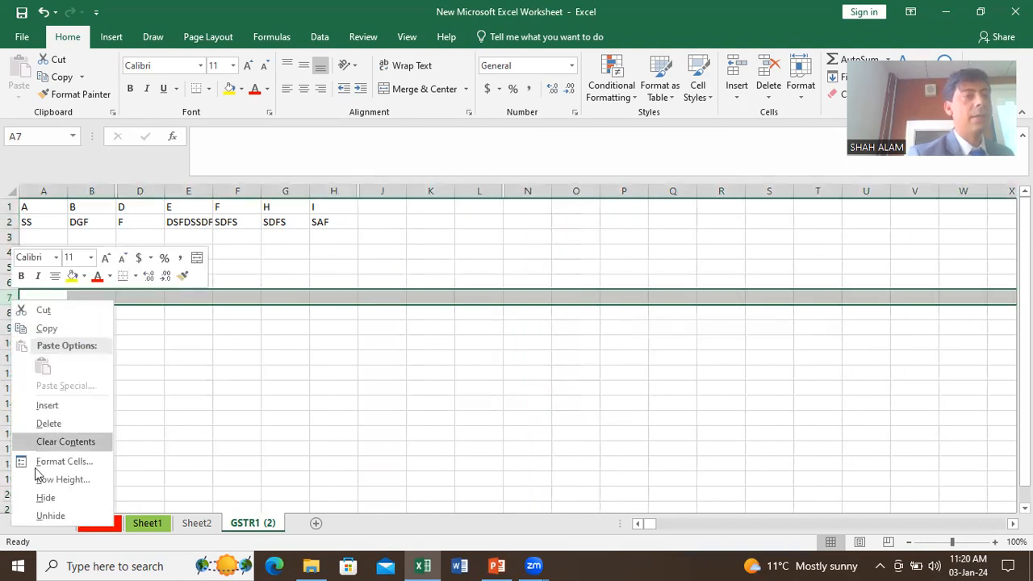
left_click(44, 500)
left_click(12, 374)
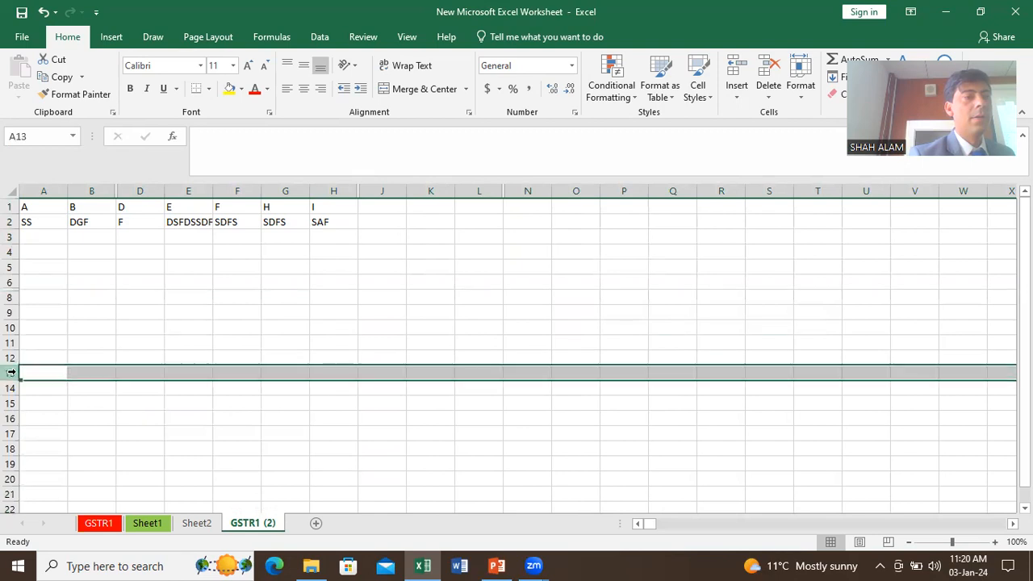
right_click(13, 376)
left_click(42, 346)
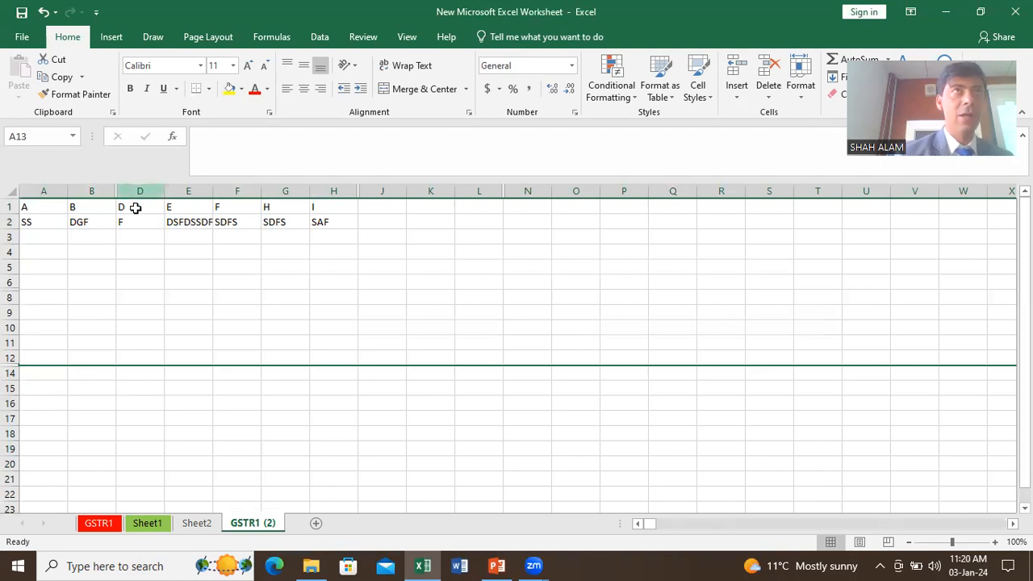
Step: Select columns B to D and unhide column C so DG shows again
left_click(112, 219)
left_click_drag(107, 192, 131, 189)
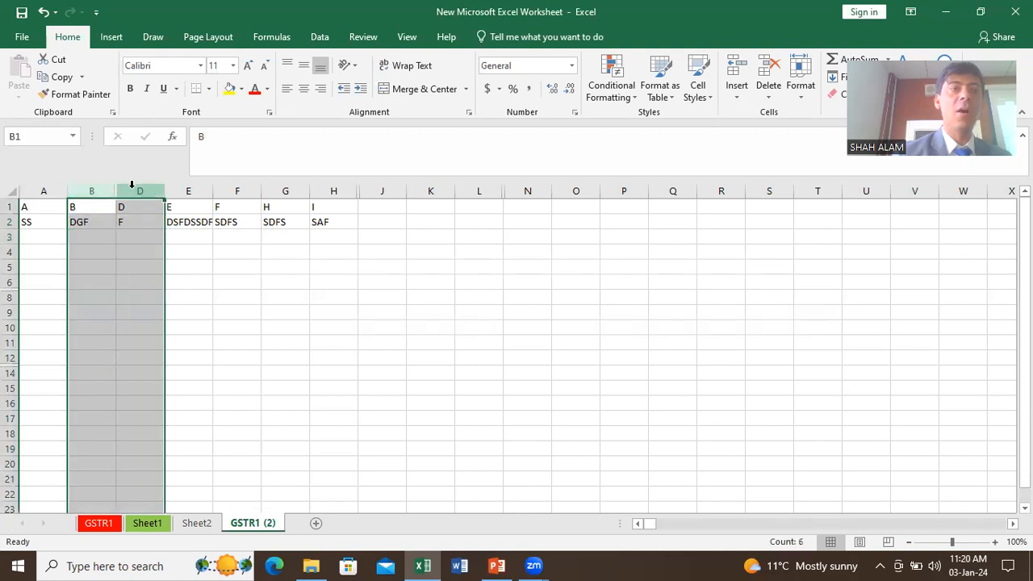
right_click(133, 191)
left_click(165, 404)
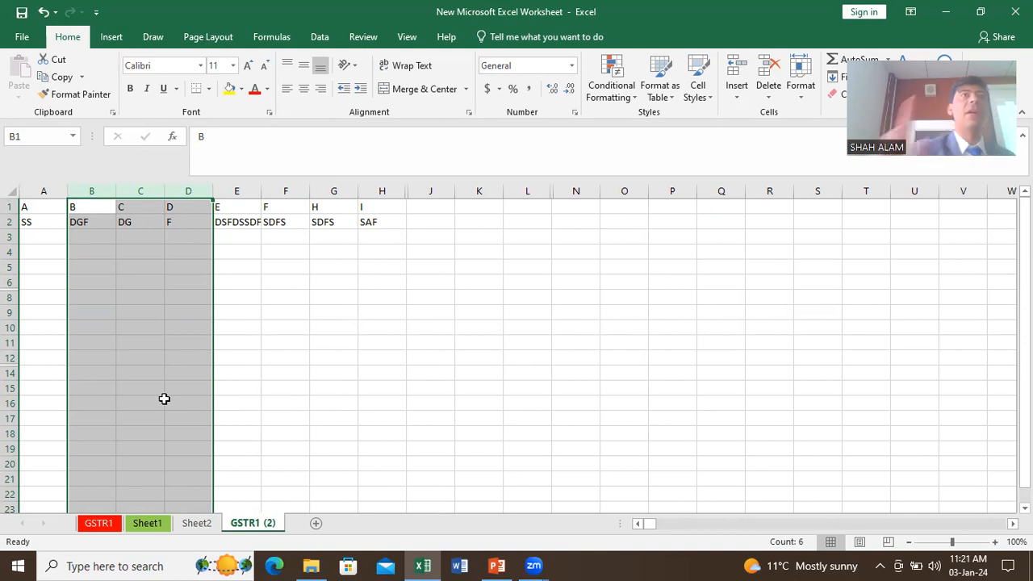
Step: Select the range A1:N16, then select the entire worksheet
left_click_drag(41, 212, 577, 411)
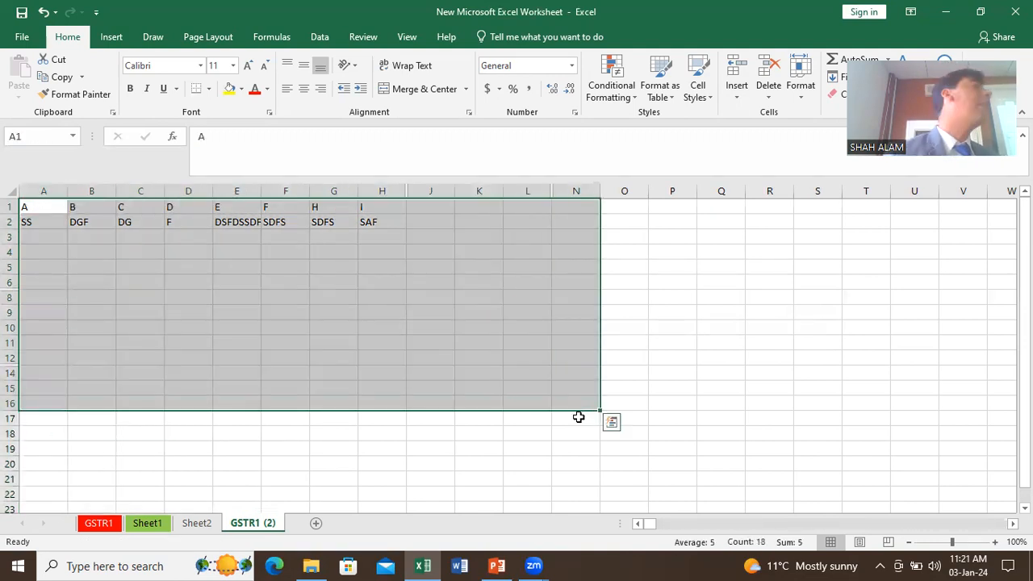
left_click(539, 391)
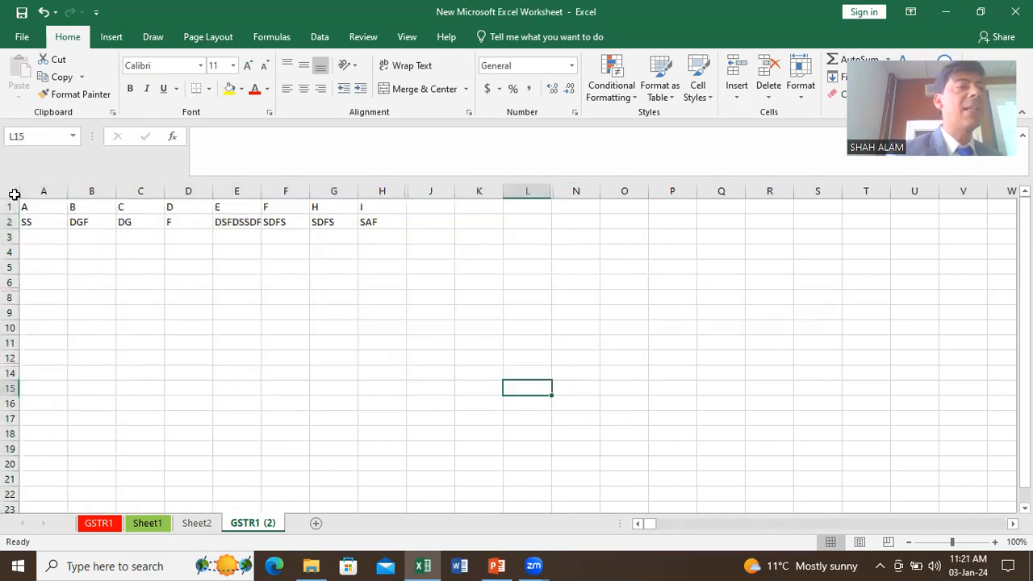
left_click(11, 191)
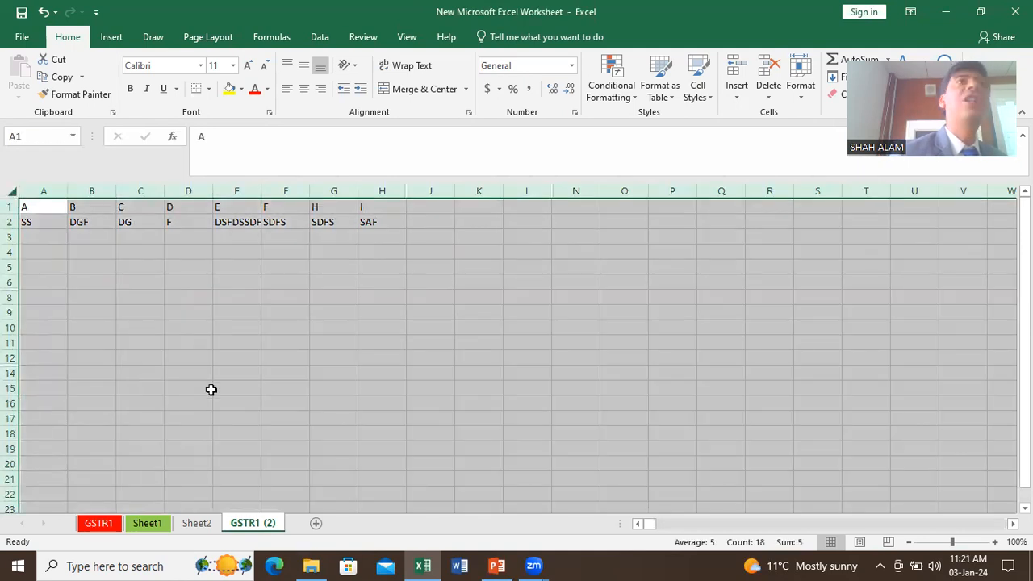
Step: Unhide every column and row of the sheet, undoing an accidental hide of all columns
right_click(300, 194)
left_click(343, 392)
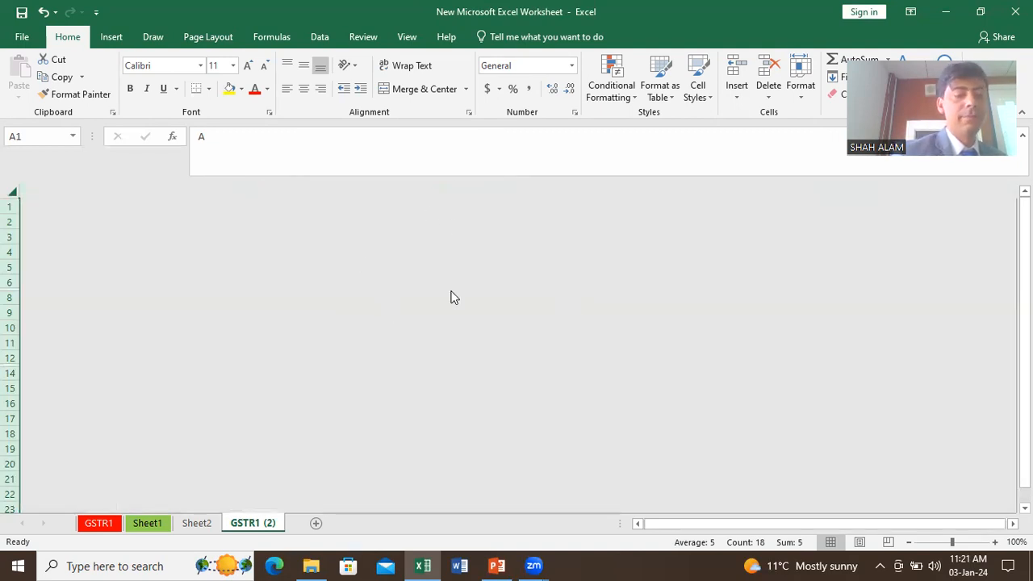
key("ctrl+z")
right_click(241, 194)
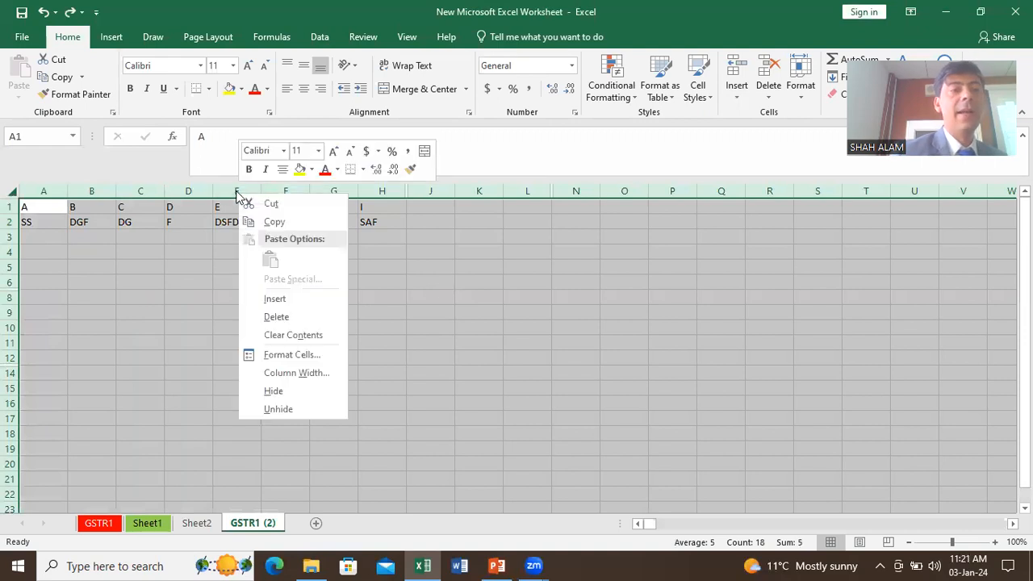
left_click(309, 409)
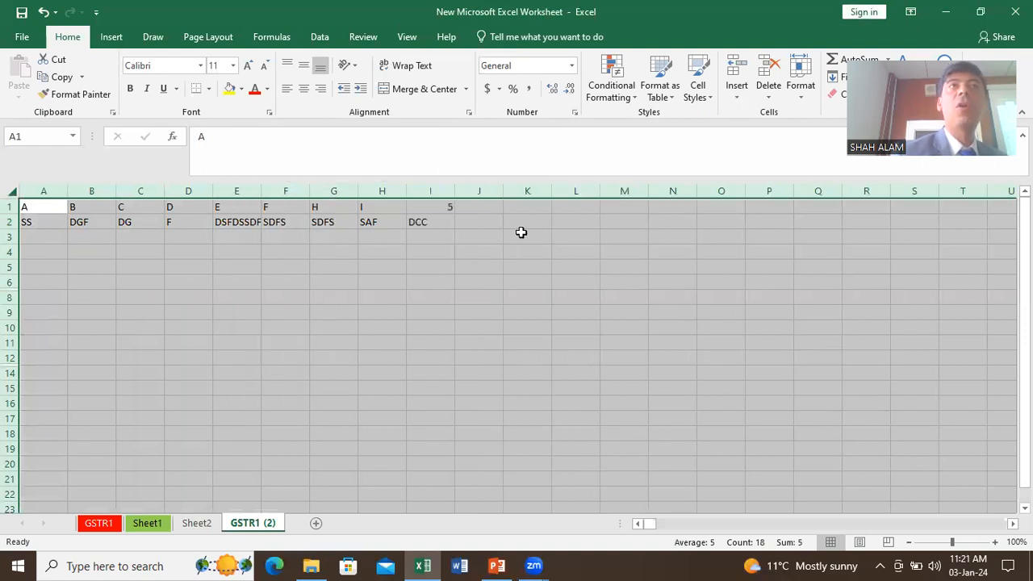
right_click(11, 312)
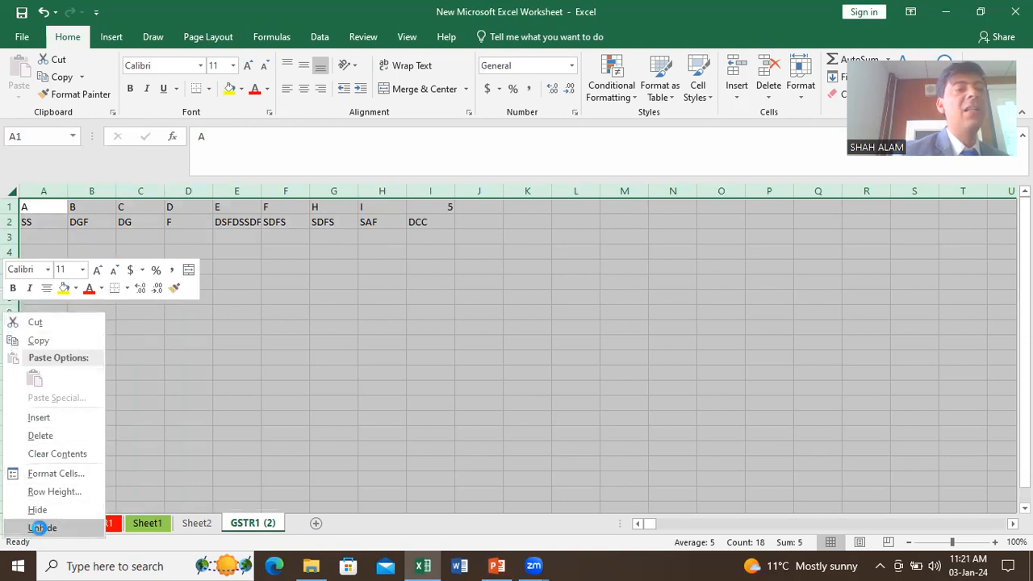
left_click(40, 528)
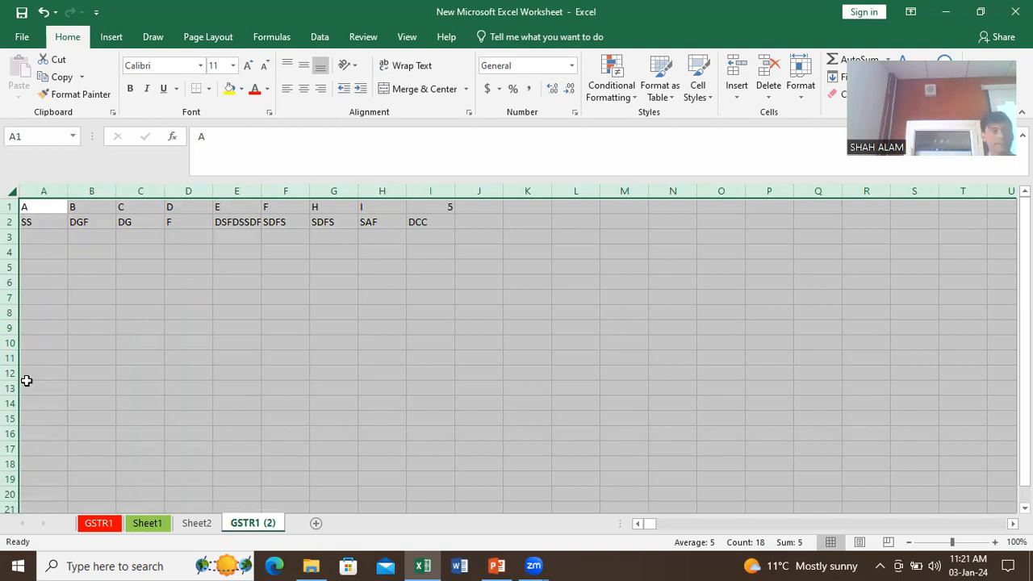
Step: Insert a blank row above row 1 so the entries move to rows 2 and 3
left_click(39, 268)
left_click(12, 207)
right_click(12, 208)
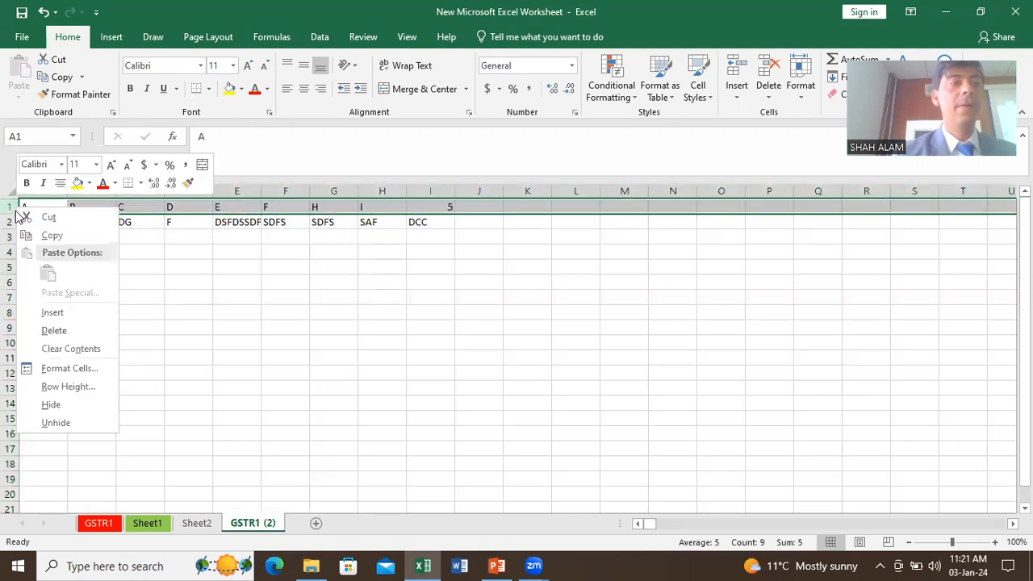
left_click(52, 311)
left_click(104, 279)
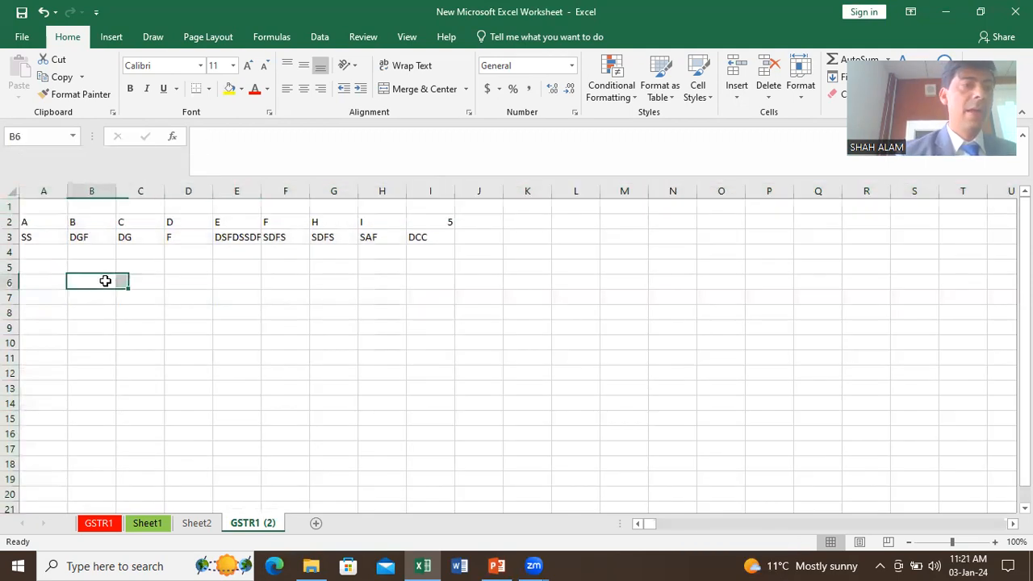
left_click(57, 207)
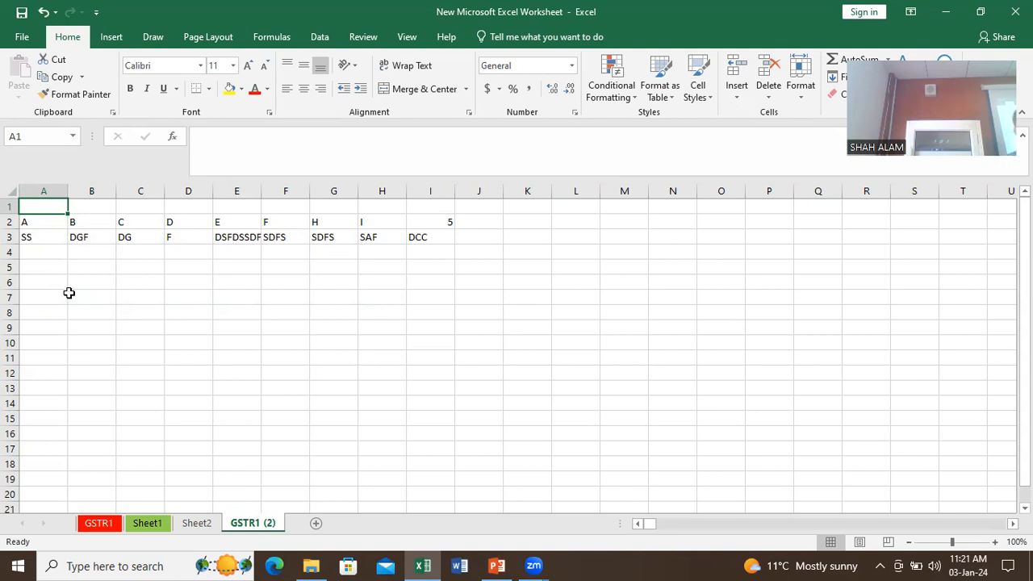
Step: Apply All Borders to A1:I3, then select A1:I1 for a title
left_click_drag(51, 212, 442, 234)
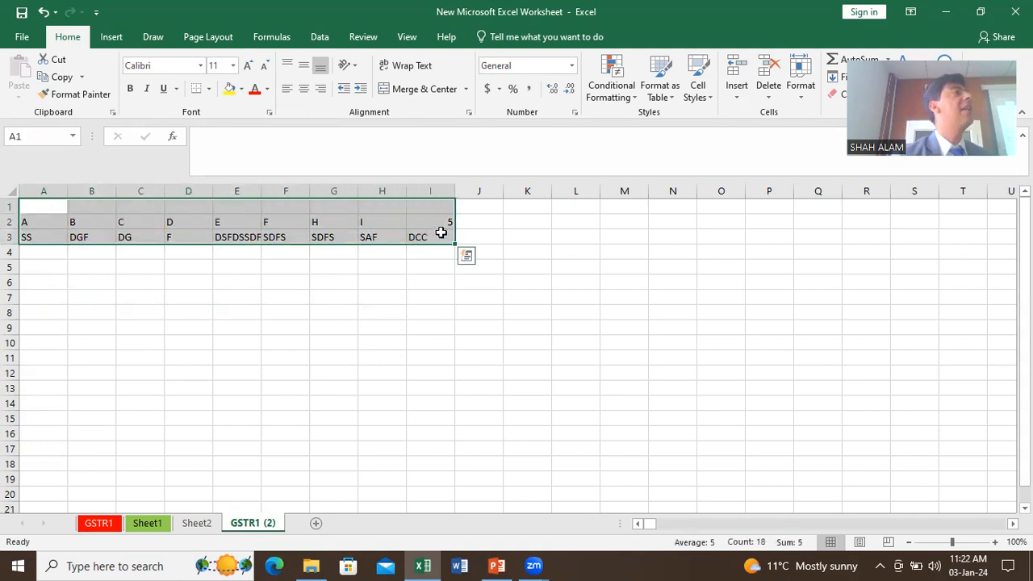
left_click(209, 89)
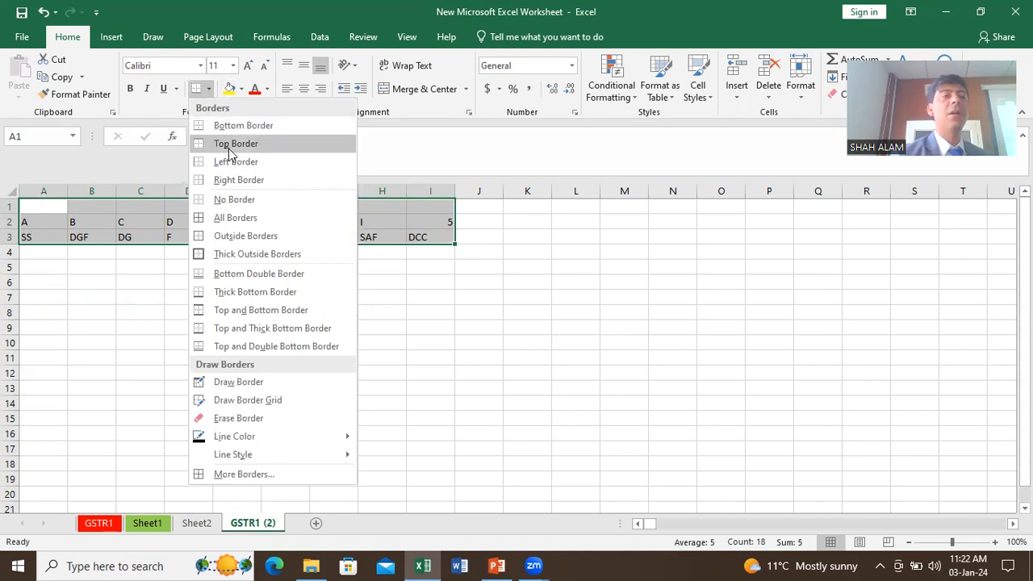
left_click(237, 218)
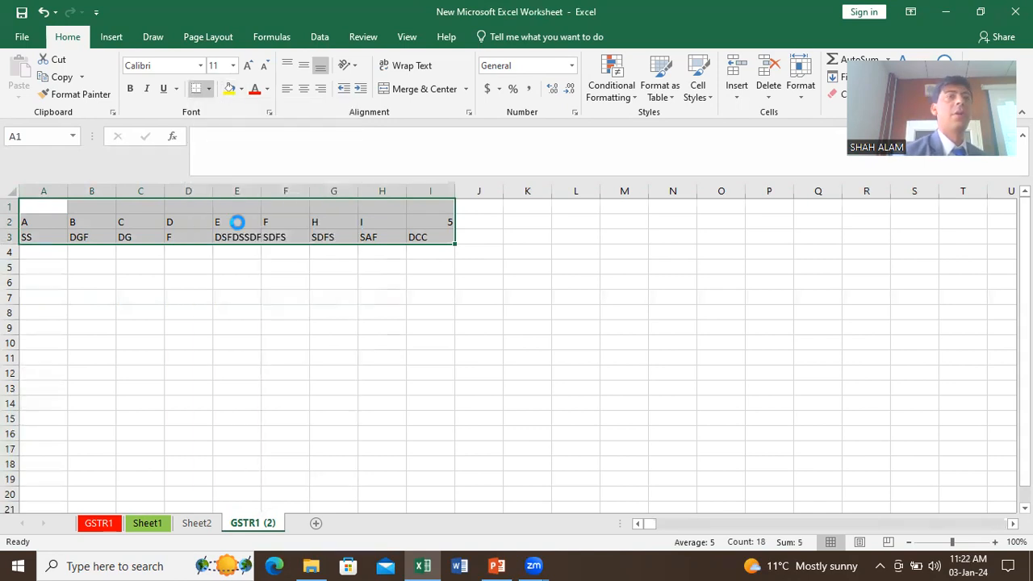
left_click(238, 221)
left_click(248, 296)
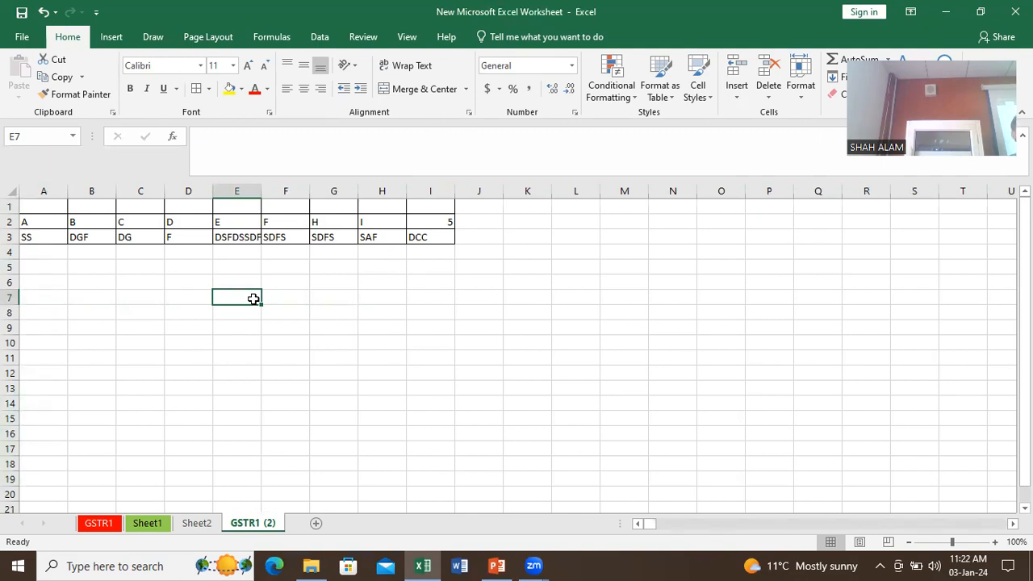
left_click_drag(39, 205, 449, 202)
Step: Merge and center A1:I1 and enter the title SBFDH
left_click(413, 89)
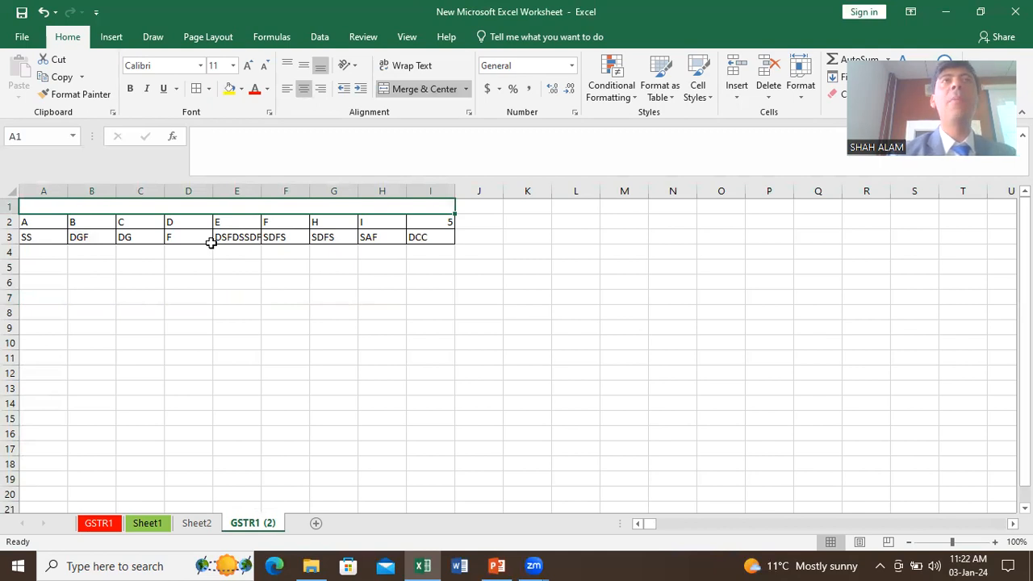
type("SBFDH")
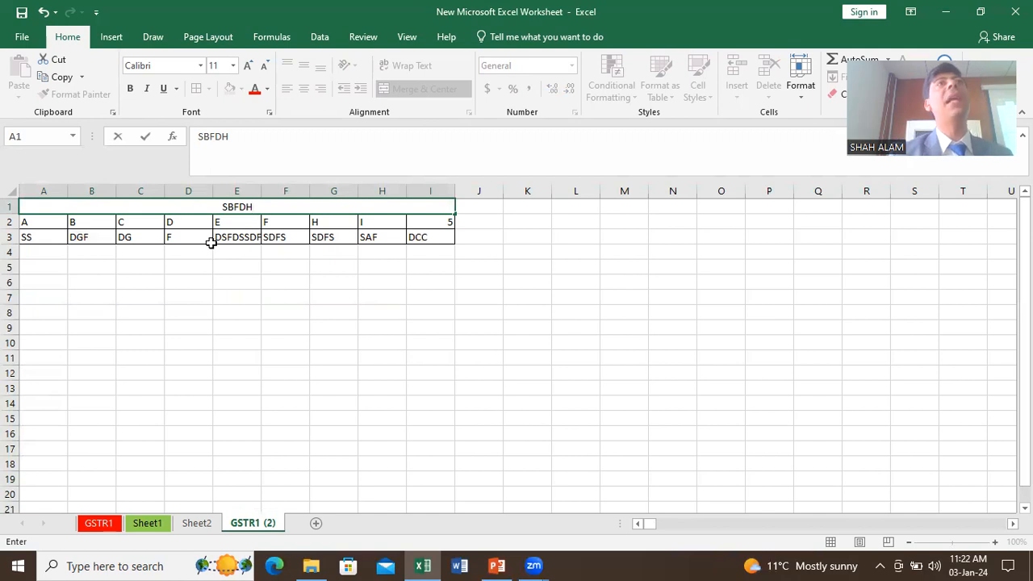
left_click(221, 267)
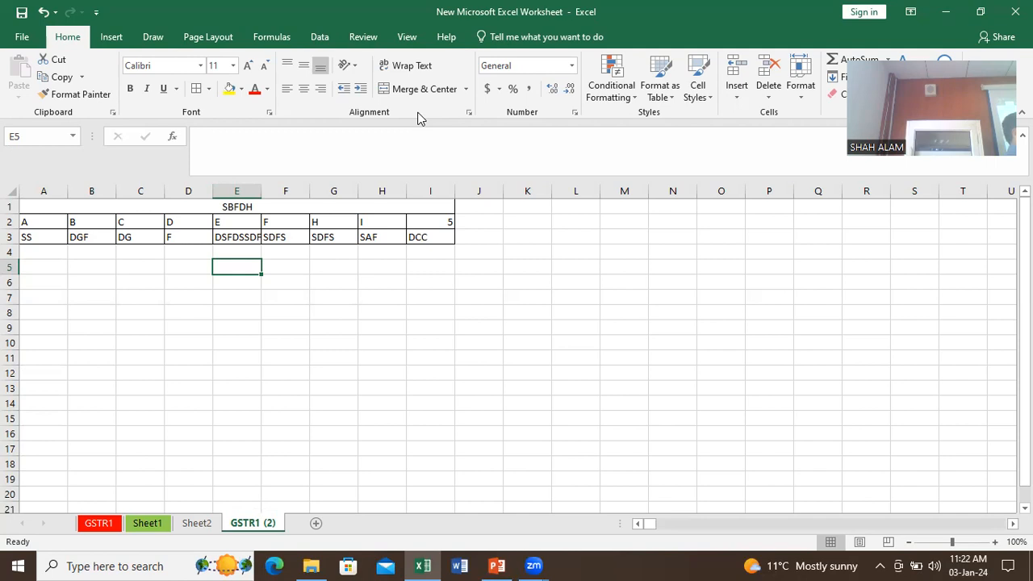
Step: Hide columns G and C and check the sheet in print preview
right_click(347, 192)
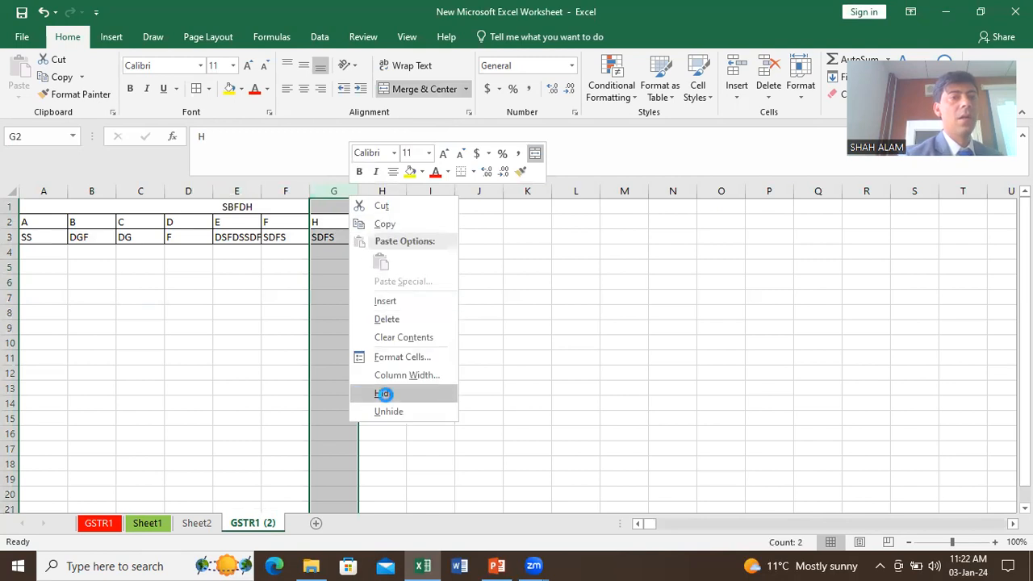
left_click(384, 393)
left_click(154, 188)
right_click(153, 189)
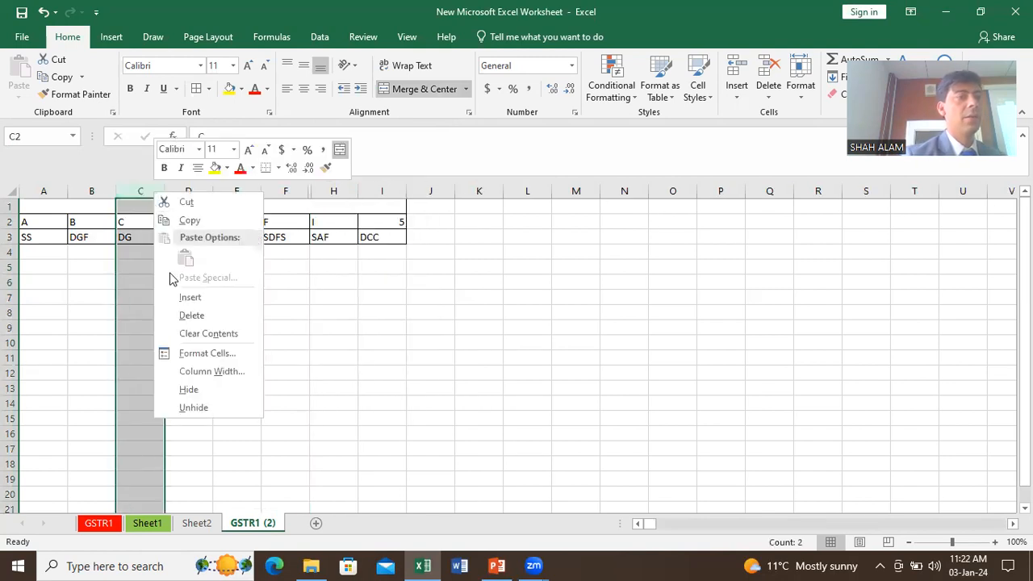
left_click(197, 384)
left_click(245, 339)
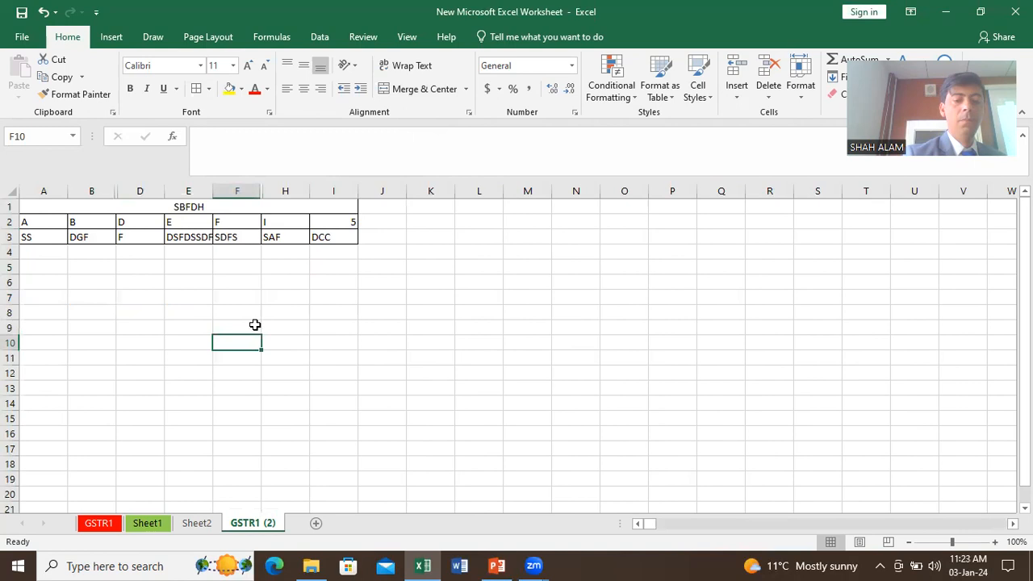
key("ctrl+p")
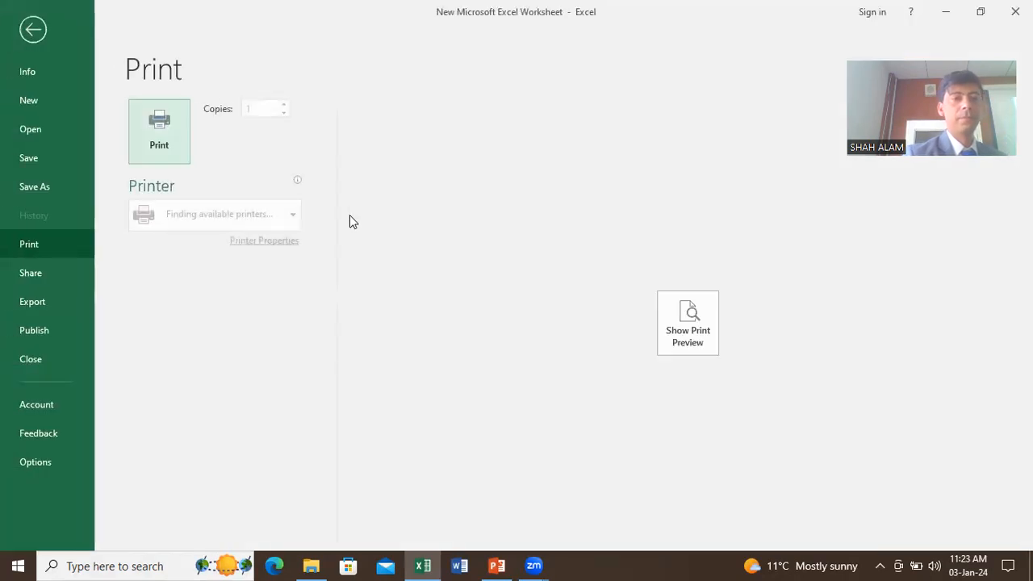
left_click(690, 327)
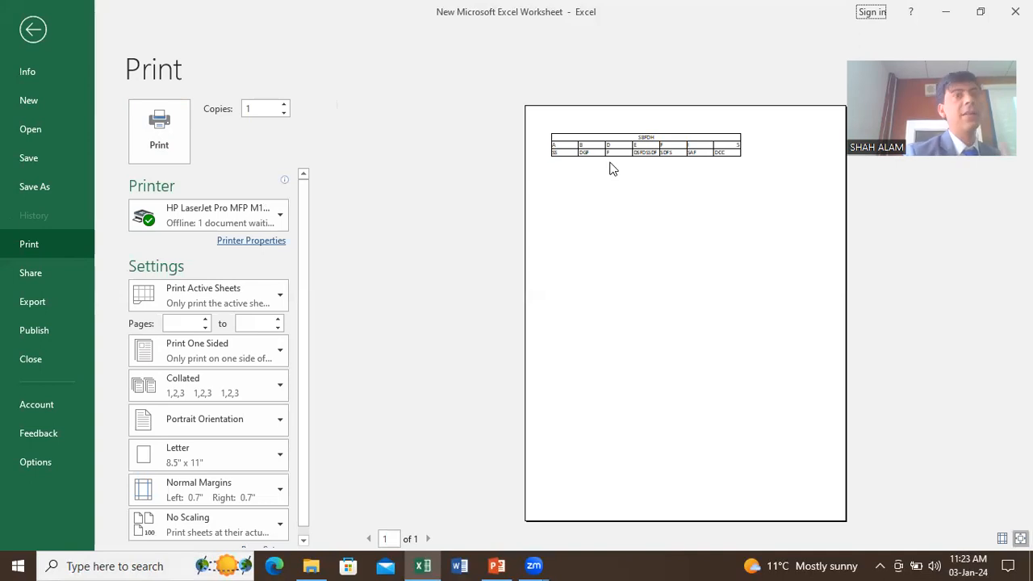
left_click(33, 29)
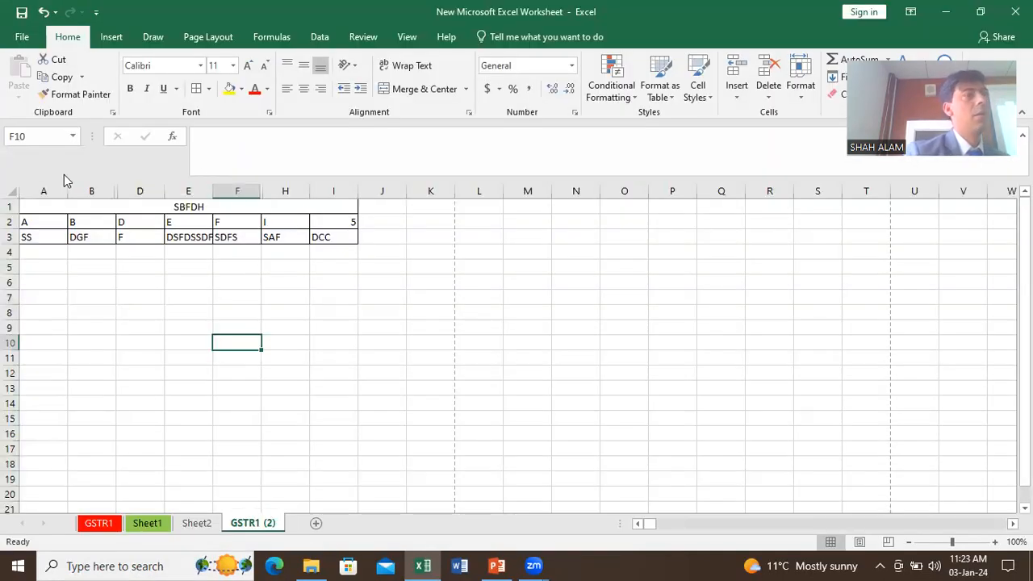
Step: Unhide all columns of the sheet so A–I show again
left_click(11, 193)
right_click(11, 193)
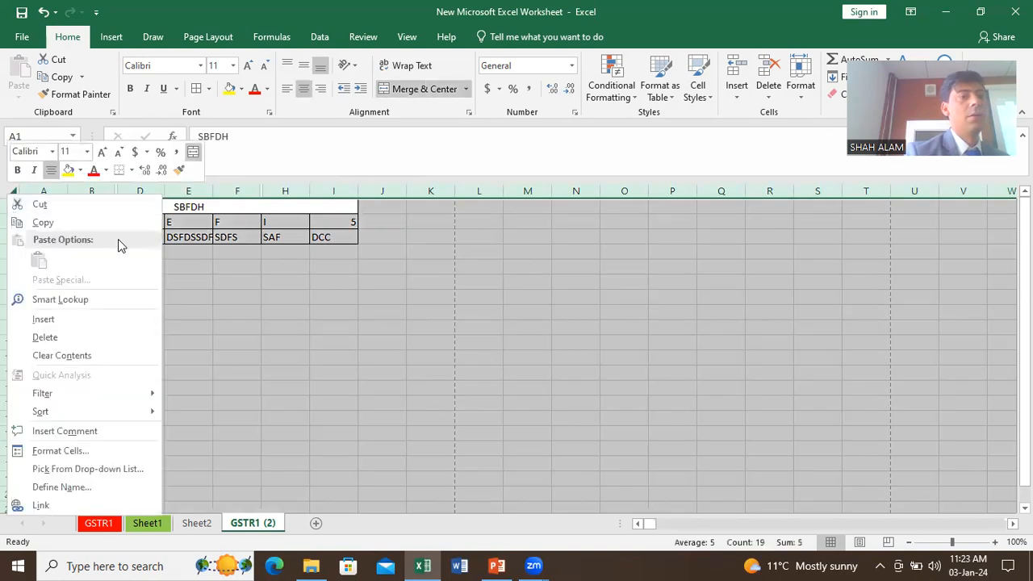
left_click(206, 191)
right_click(209, 192)
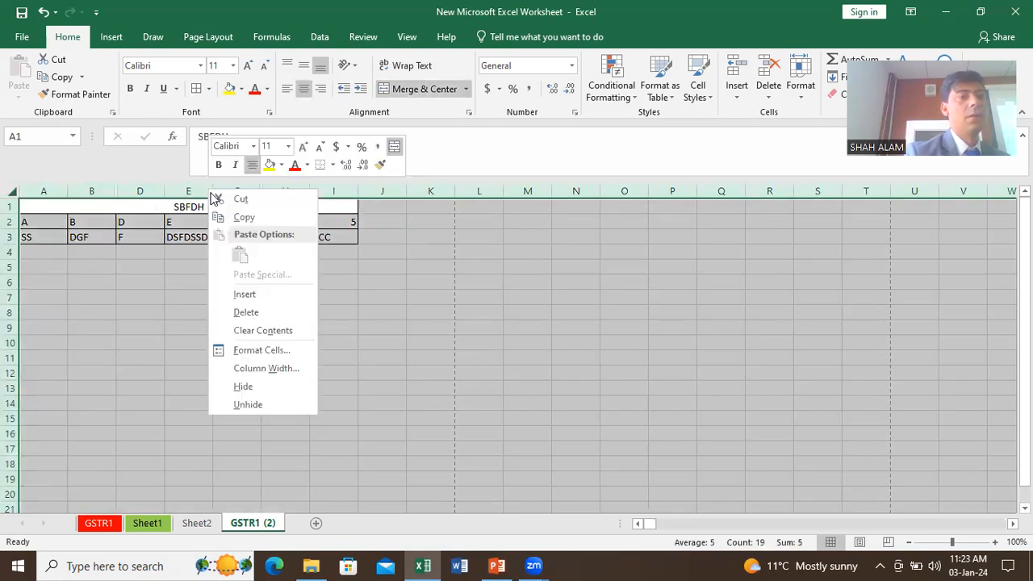
left_click(260, 405)
left_click(284, 348)
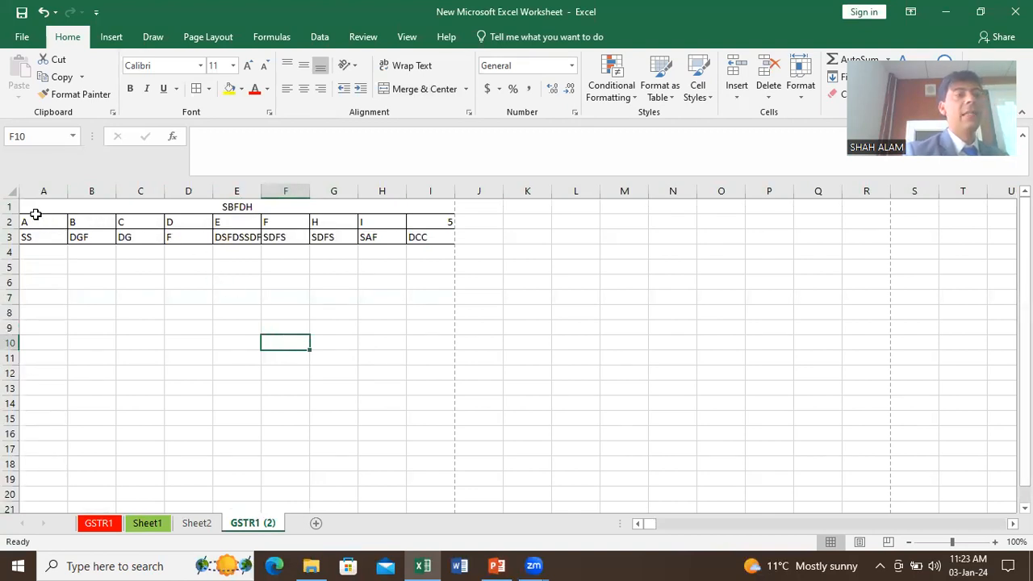
Step: Delete rows 1–3, removing the SBFDH title, bordered table and entries
left_click_drag(9, 206, 9, 236)
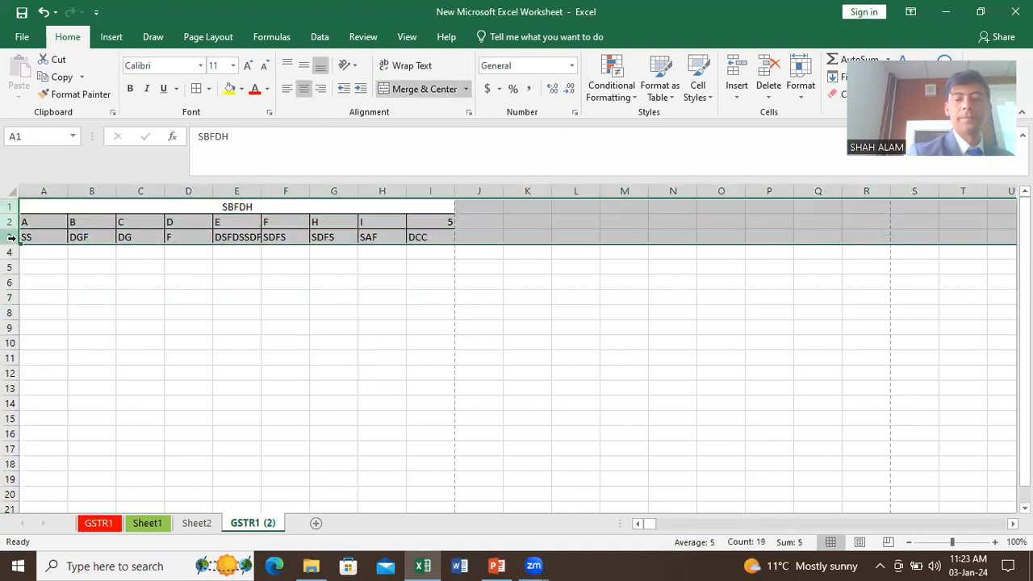
key("ctrl+minus")
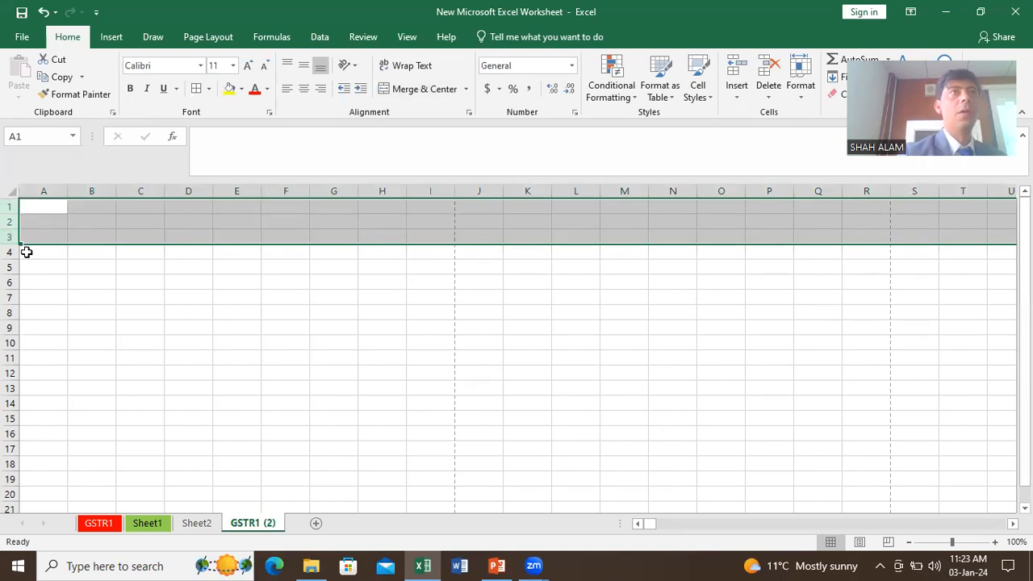
left_click(52, 263)
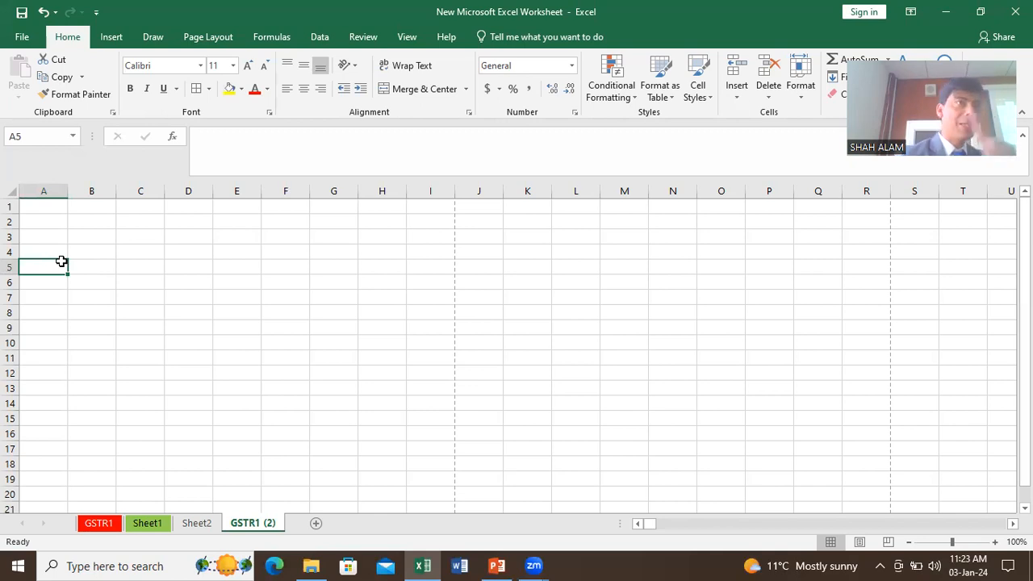
left_click(311, 565)
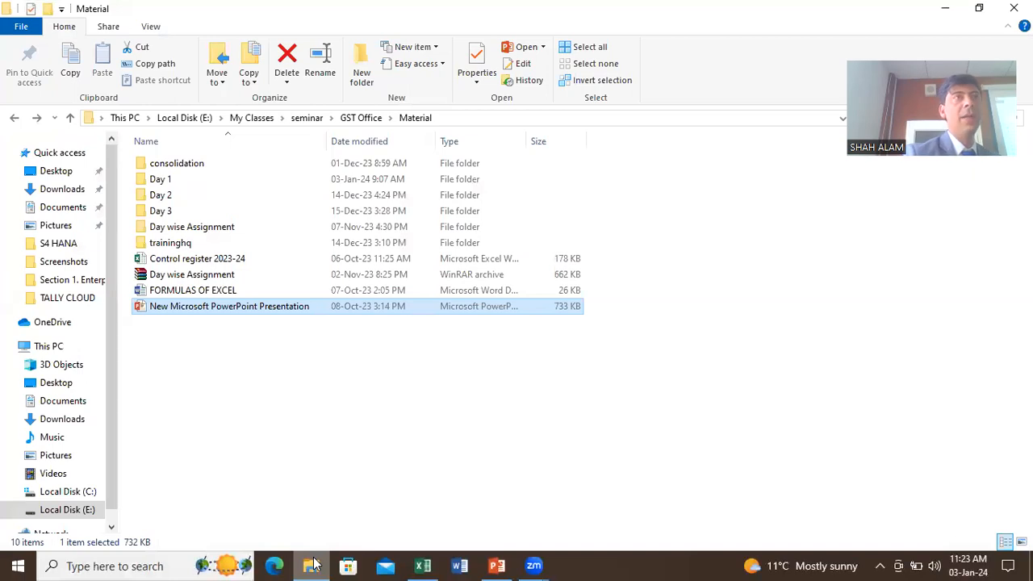
Step: Open the traininghq folder and the List_of_Suspended_Taxpayer for formating workbook
double_click(194, 243)
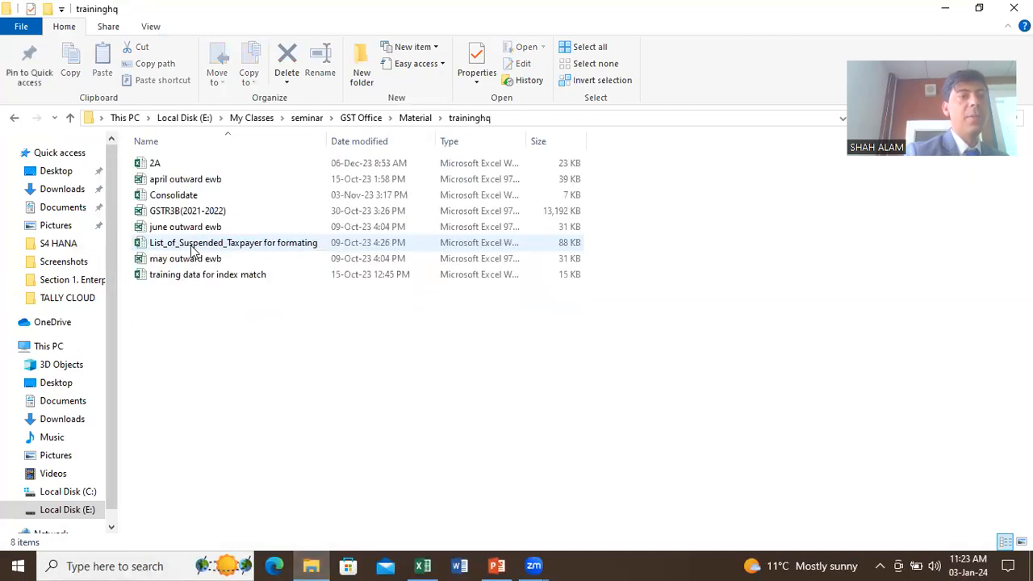
left_click(186, 245)
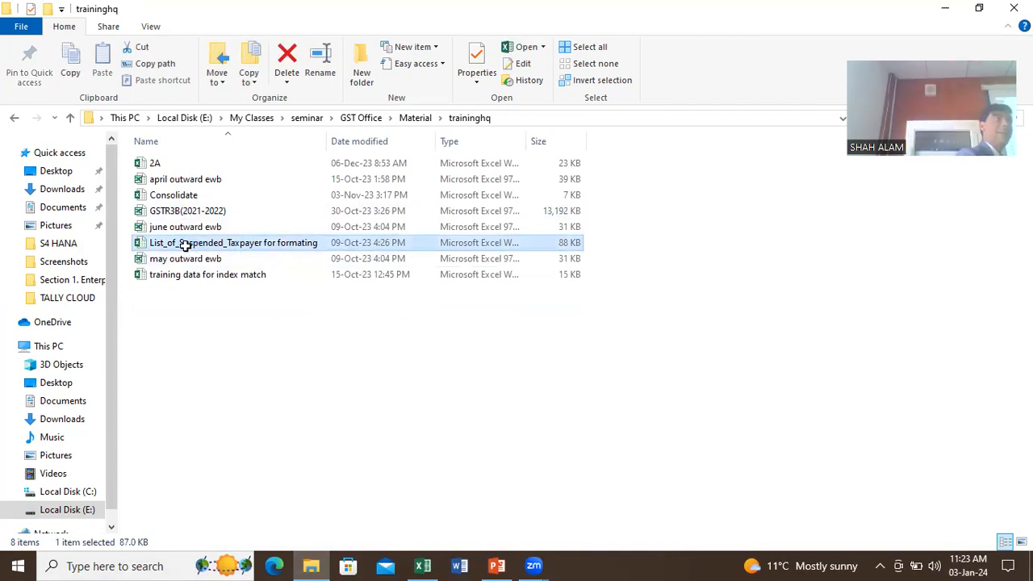
double_click(186, 245)
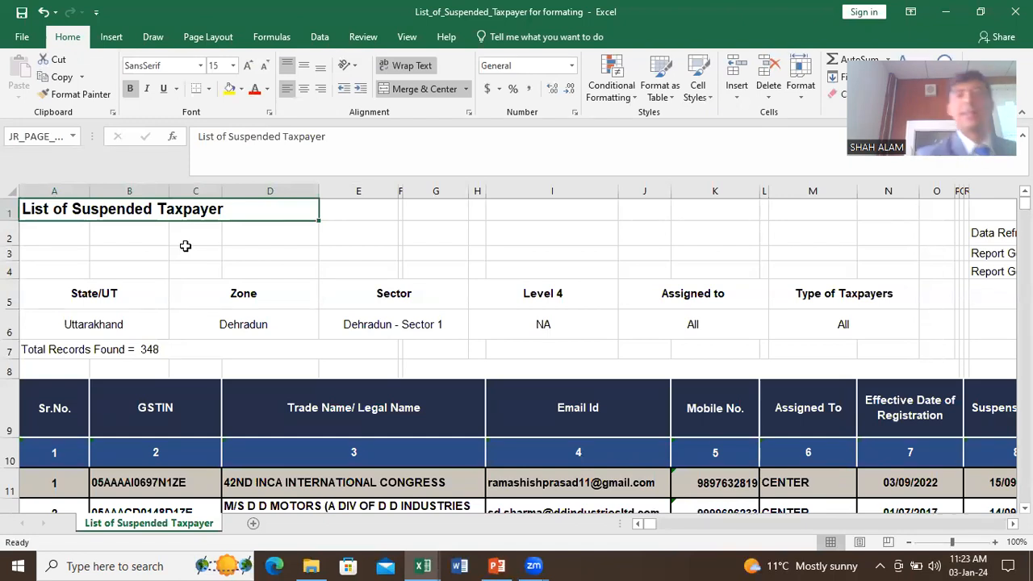
Step: Close the suspended taxpayer workbook and enter a person's name in cell A1
left_click(1015, 11)
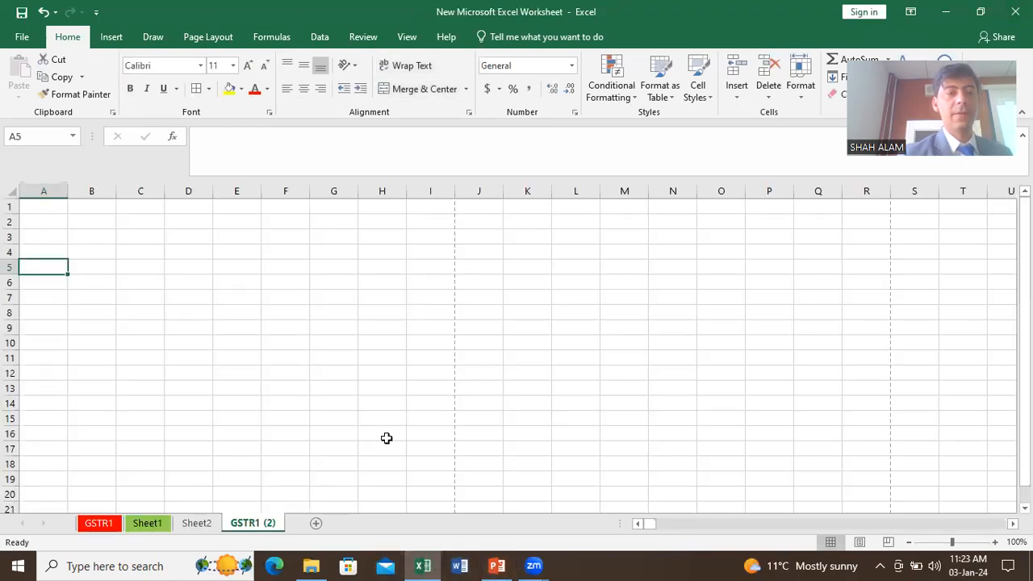
left_click(200, 276)
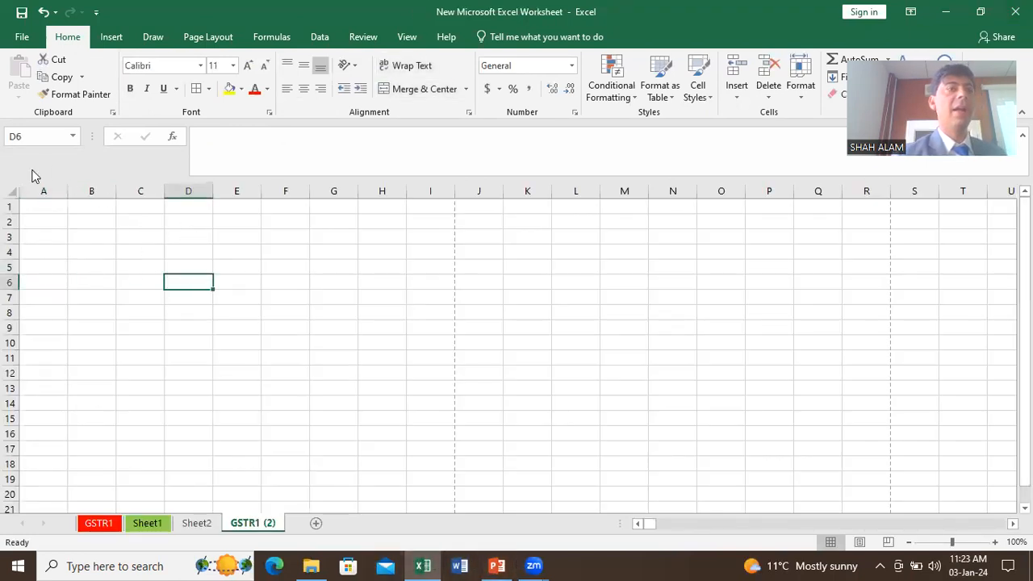
left_click(44, 212)
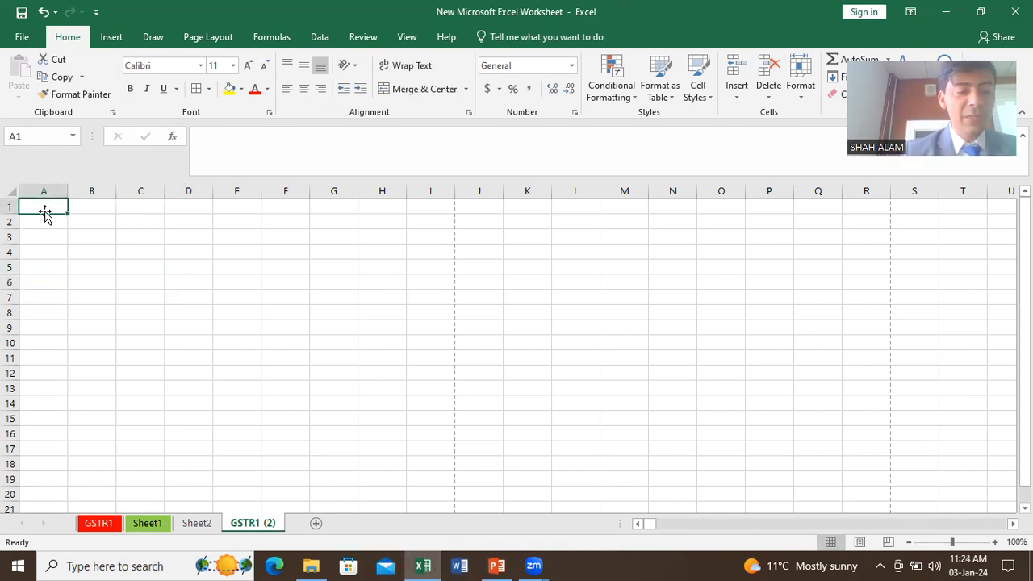
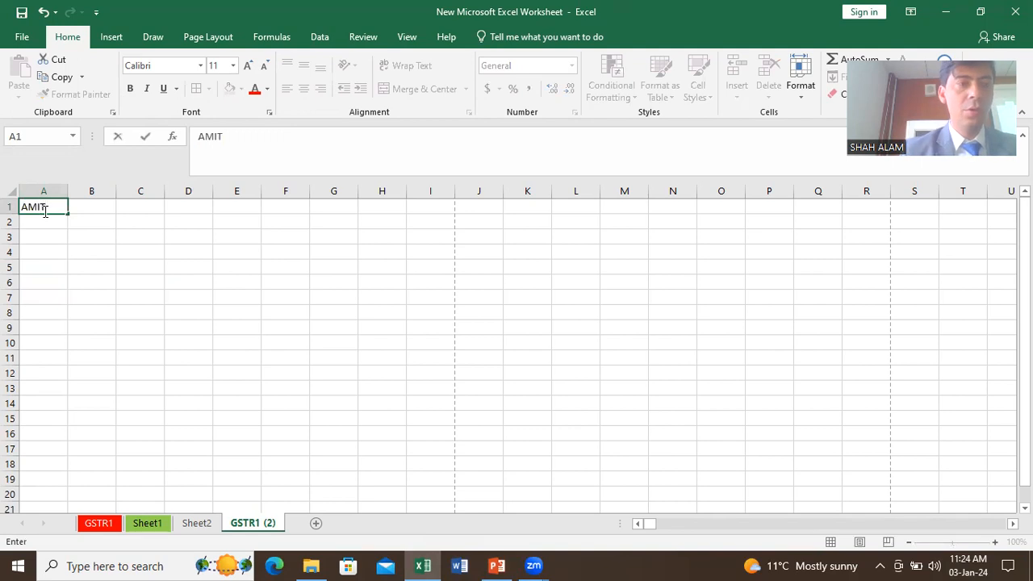
key("Return")
key("Up")
key("Right")
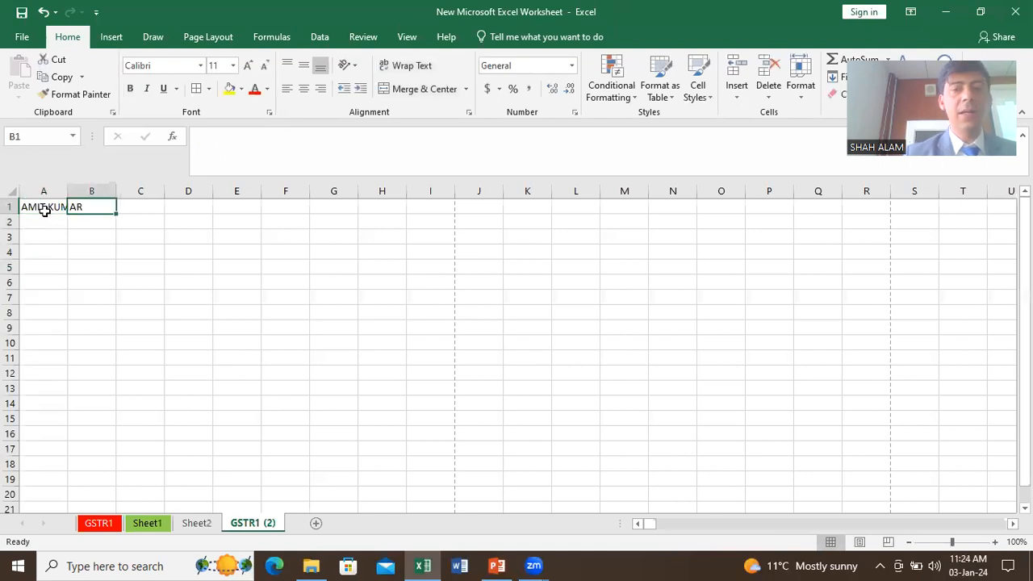
Step: Zoom in and fill B1:E1 with a long number, HGHGHJGJHJ, SFDSFDSFDGFD and GHGHG
left_click(994, 542)
left_click(994, 542)
left_click(995, 542)
left_click(994, 543)
left_click(994, 542)
left_click(994, 542)
left_click(994, 542)
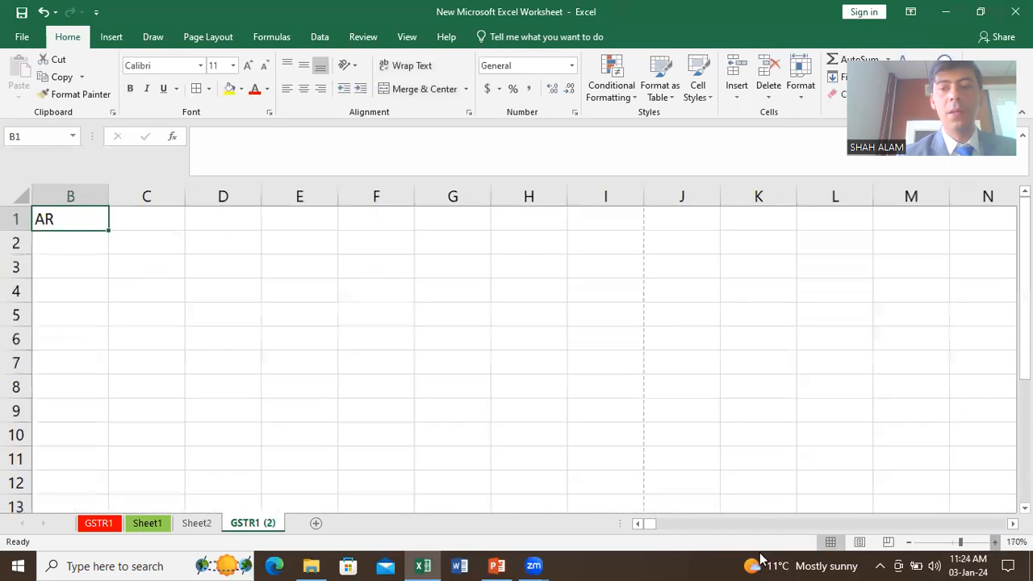
left_click(637, 524)
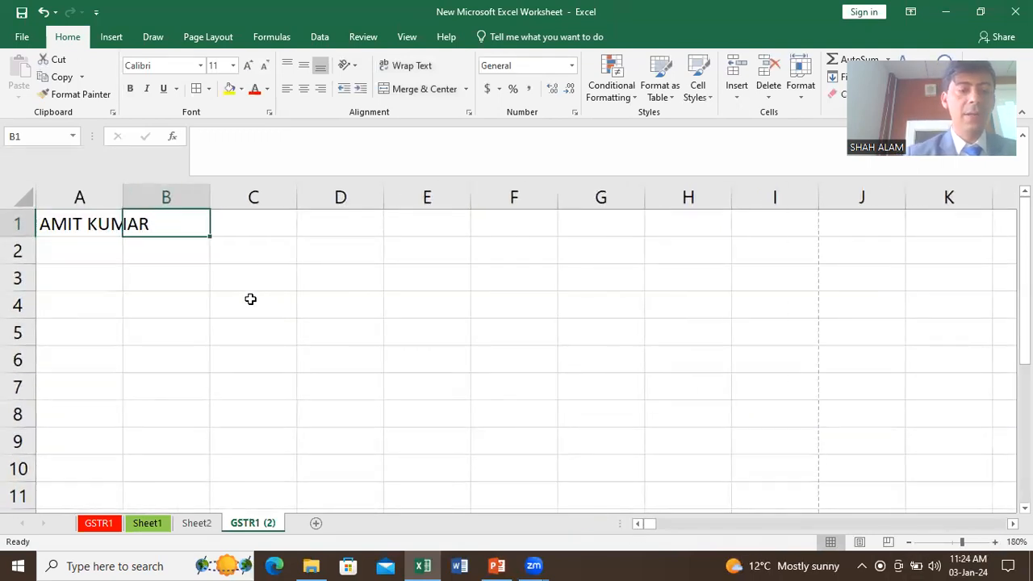
type("25454545454")
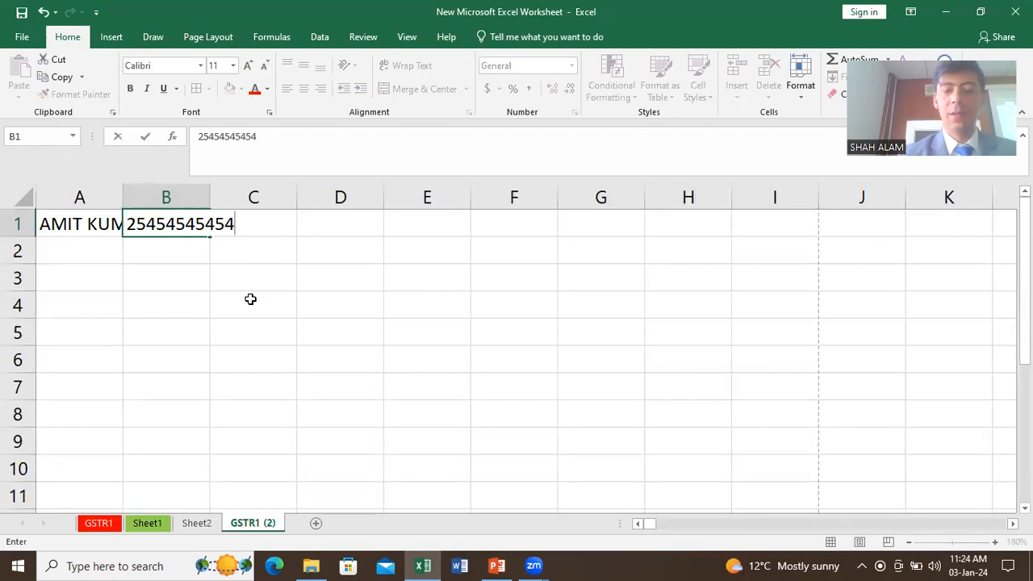
key("Tab")
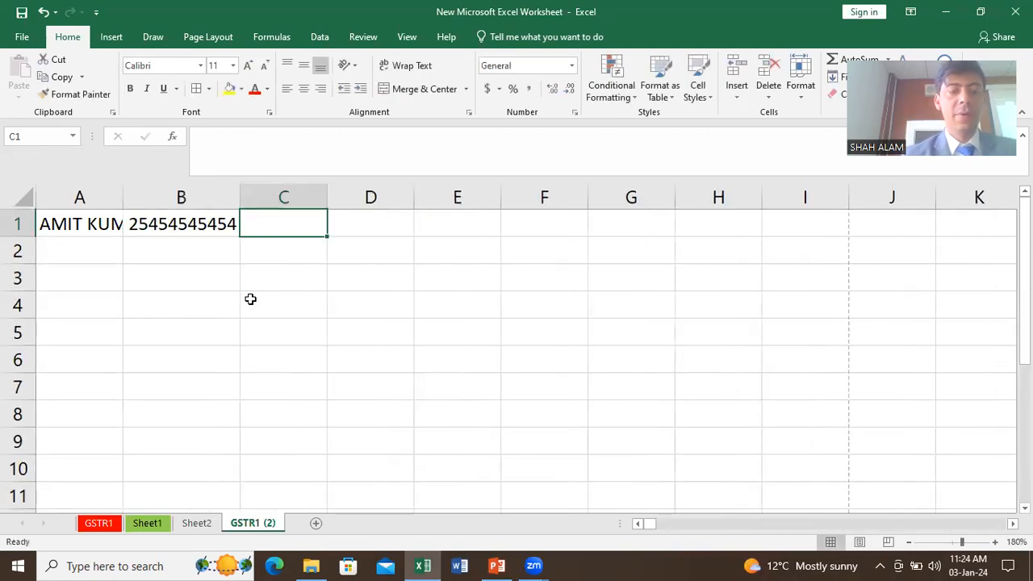
type("HGHGHJGJHJ")
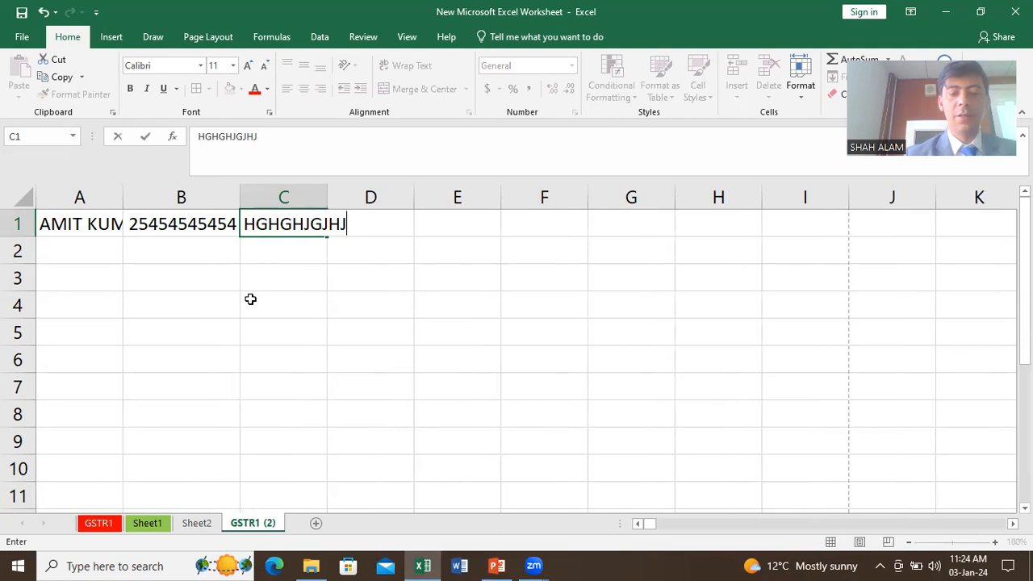
key("Tab")
type("SFDSFDSFDGFD")
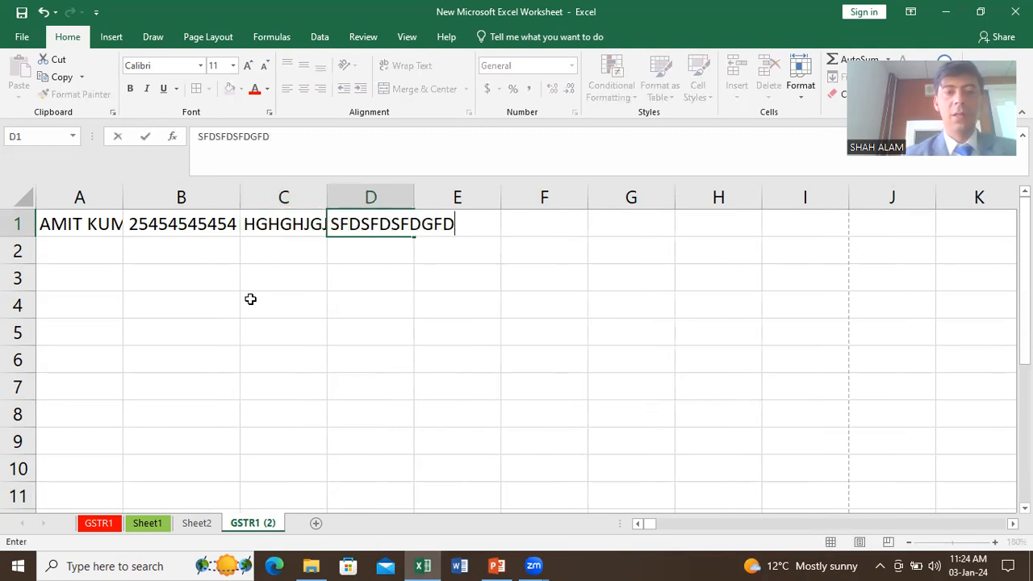
key("Tab")
type("GHGHG")
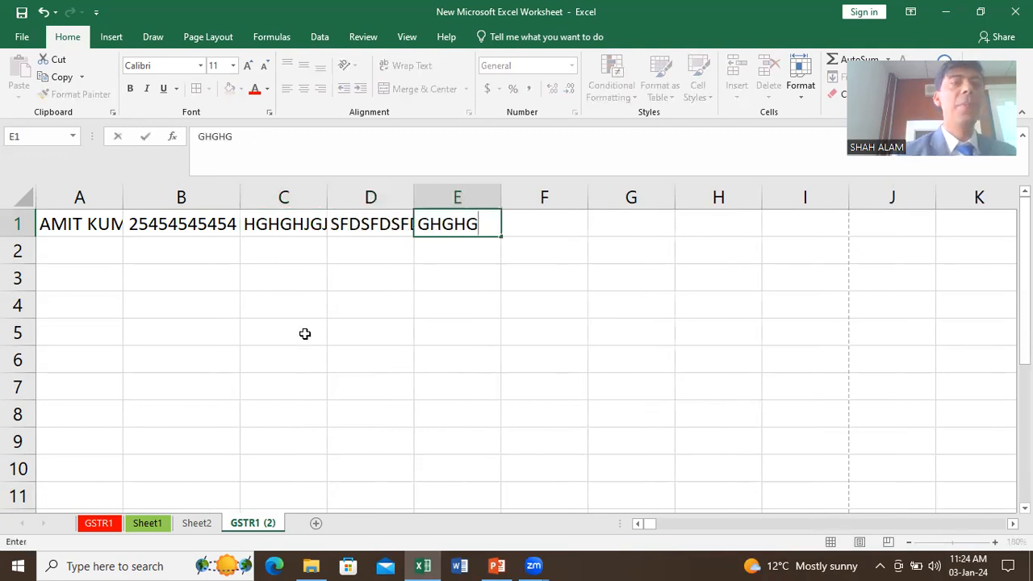
left_click(344, 317)
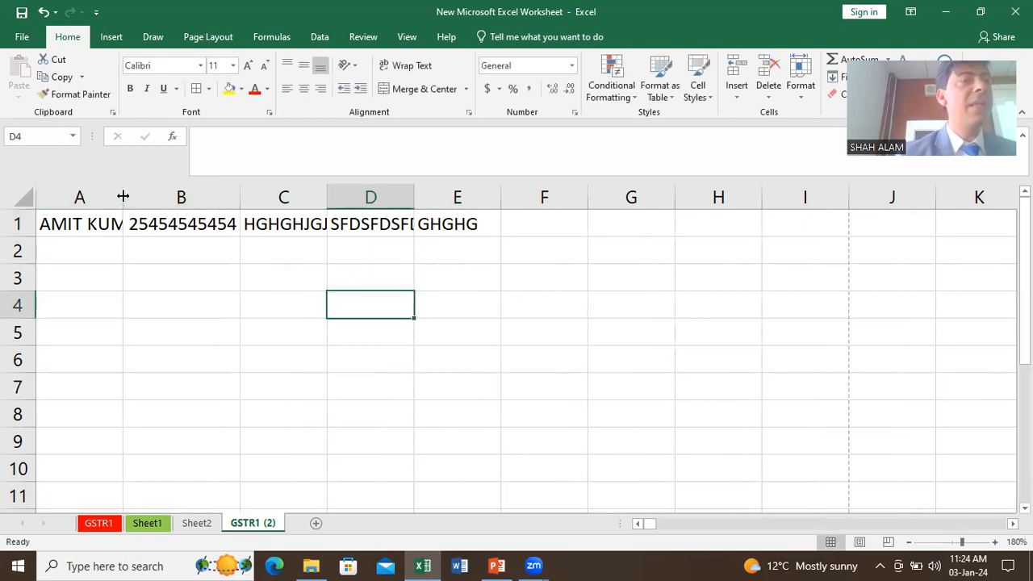
Step: AutoFit columns A through E together, after undoing trial resizes of column A
left_click_drag(123, 196, 150, 198)
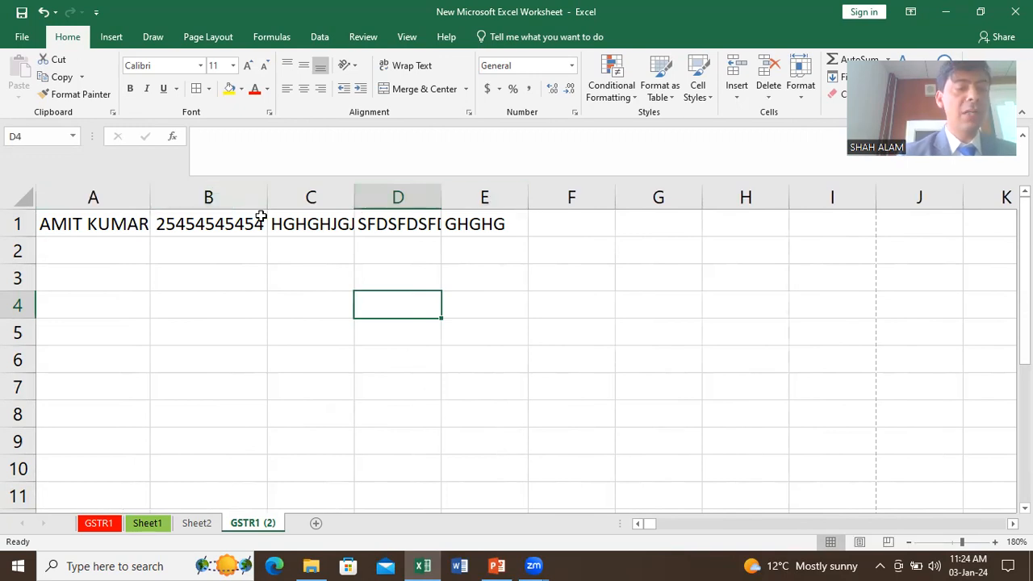
key("ctrl+z")
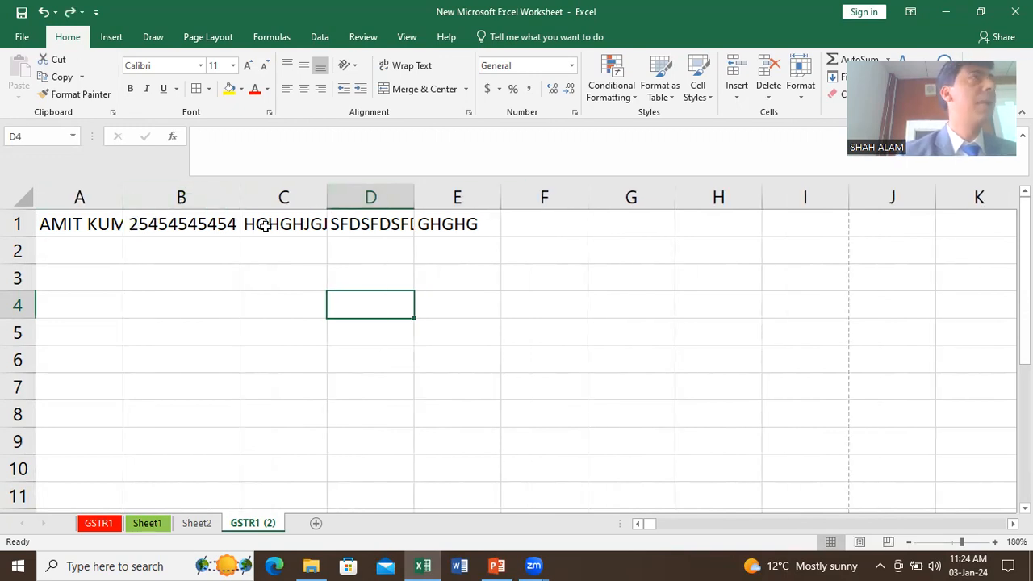
double_click(125, 194)
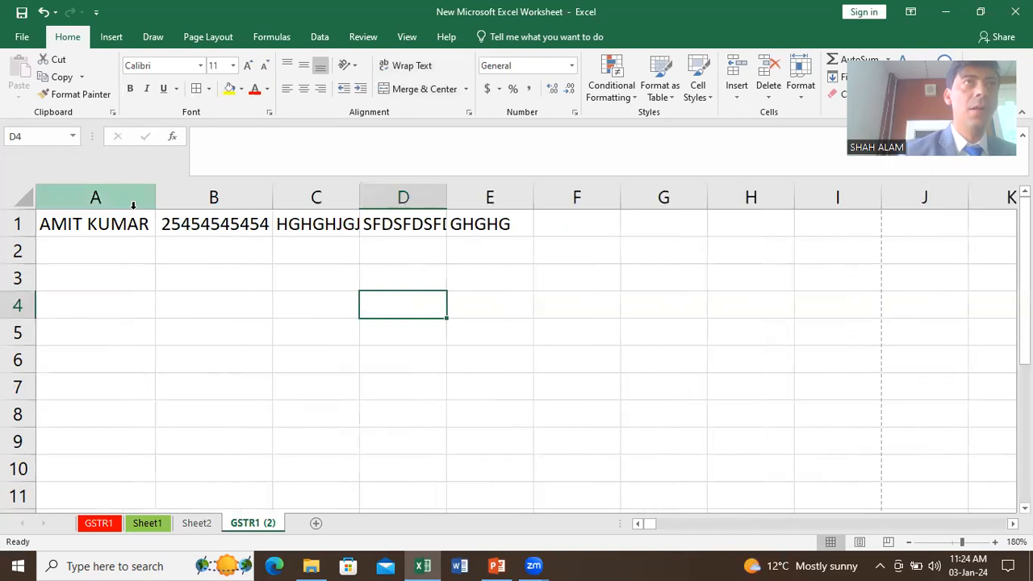
key("ctrl+z")
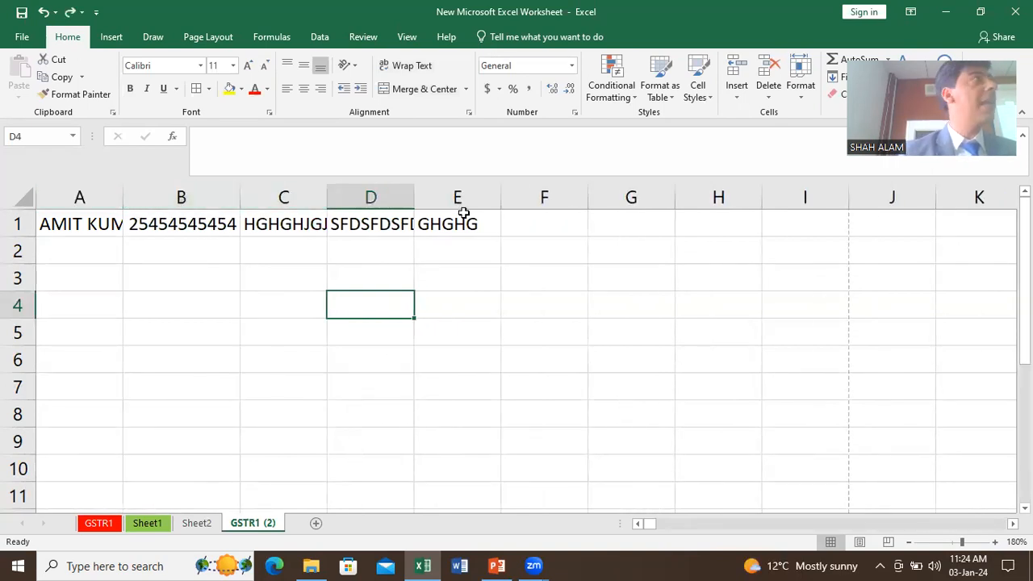
left_click_drag(61, 195, 462, 195)
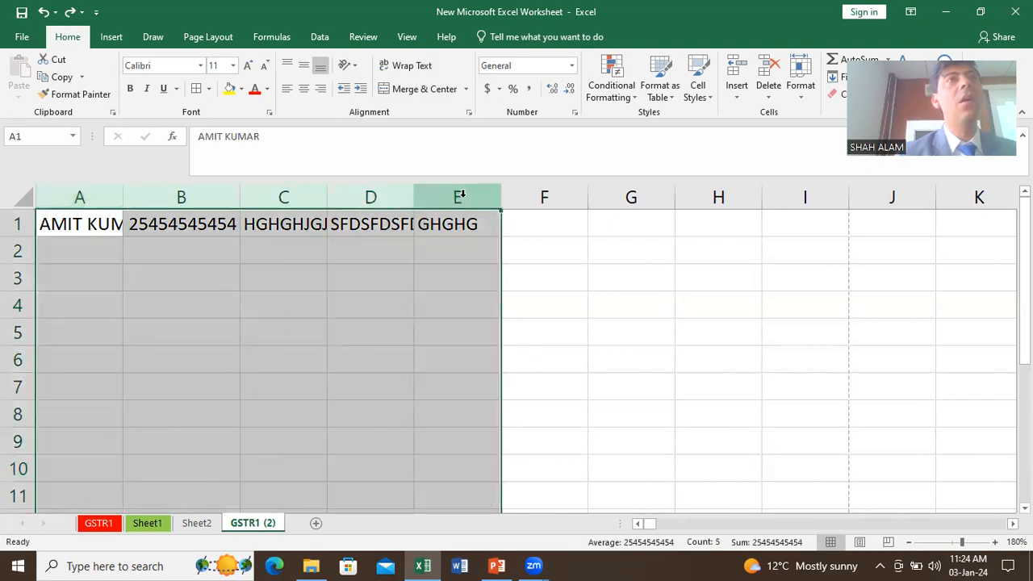
double_click(238, 186)
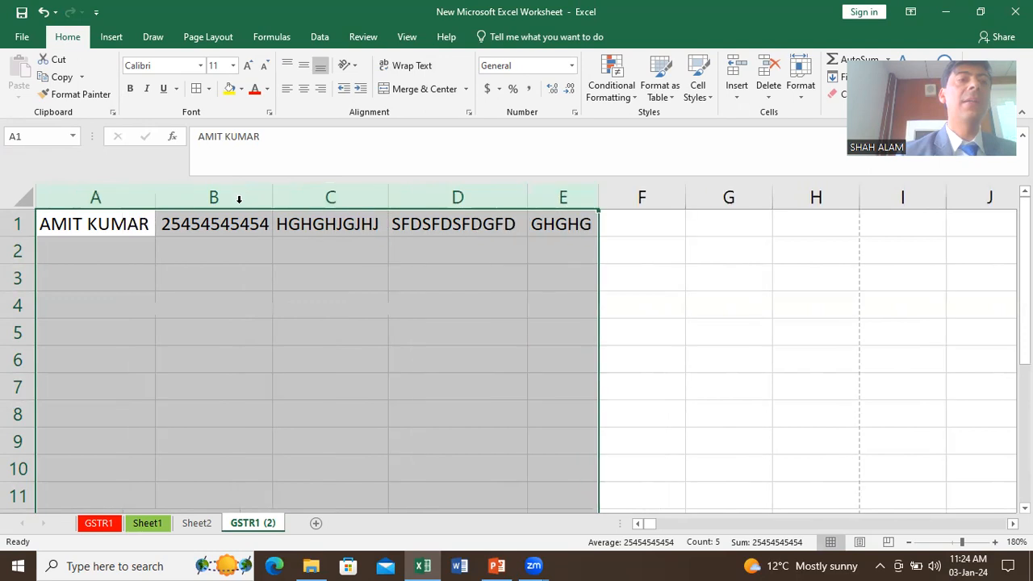
left_click(302, 266)
left_click(163, 239)
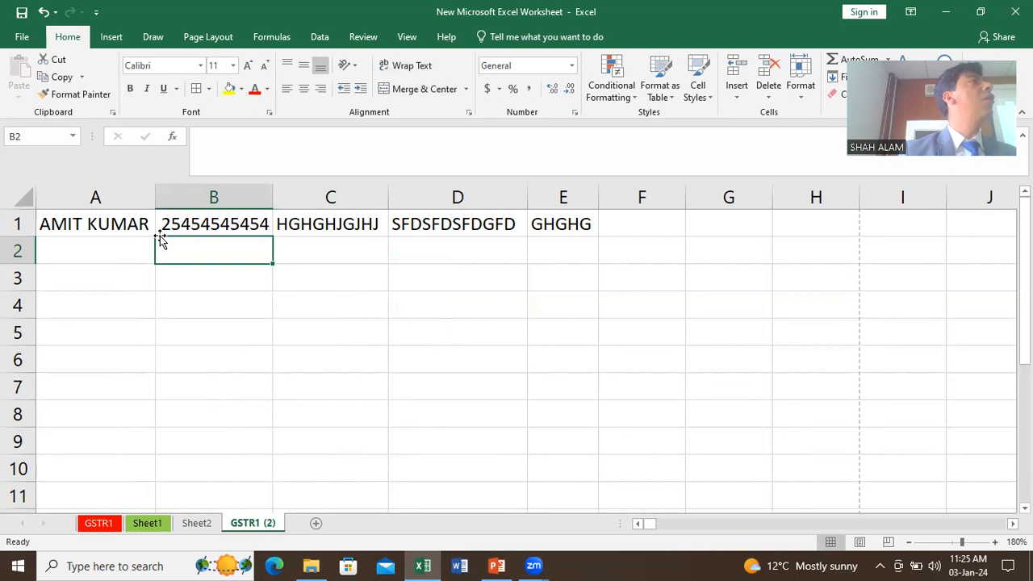
Step: Set columns A through E to a column width of 23
left_click_drag(129, 195, 541, 195)
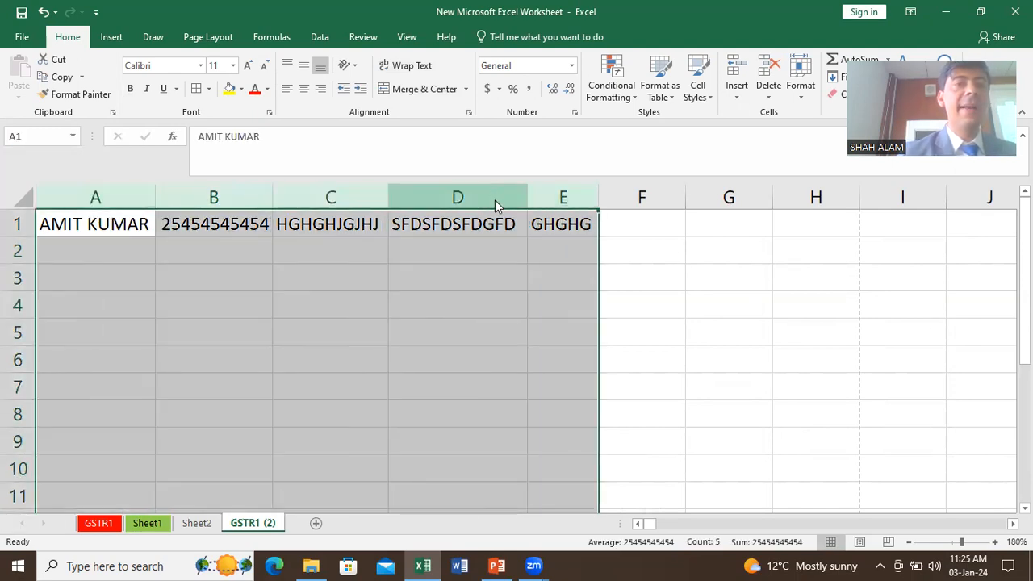
right_click(495, 201)
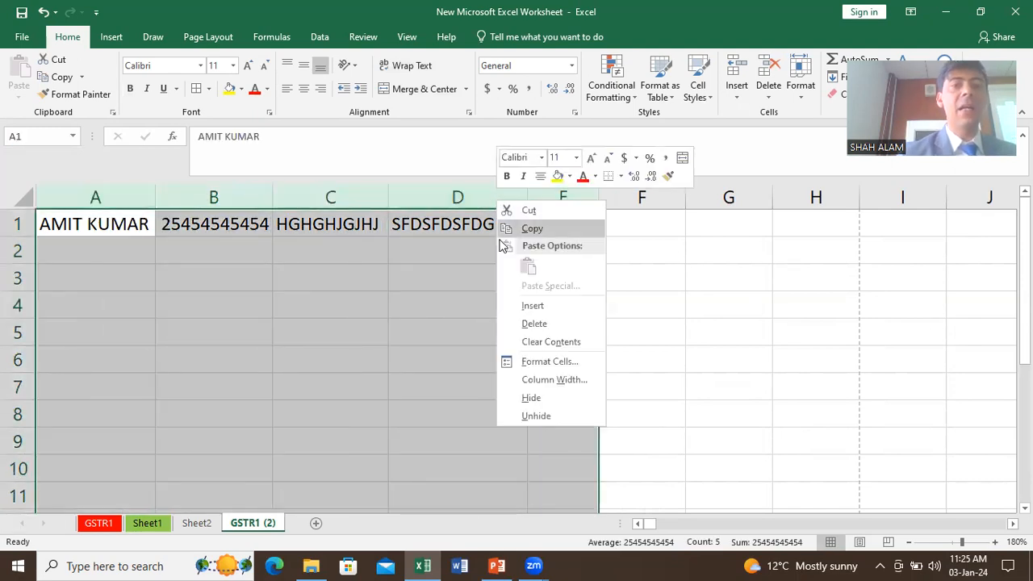
left_click(536, 380)
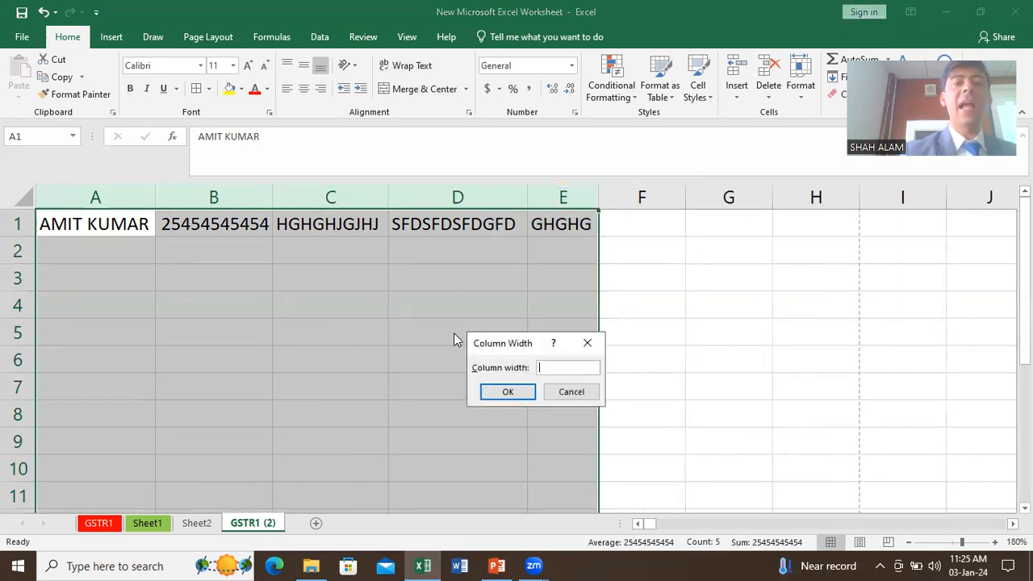
type("23")
key("Return")
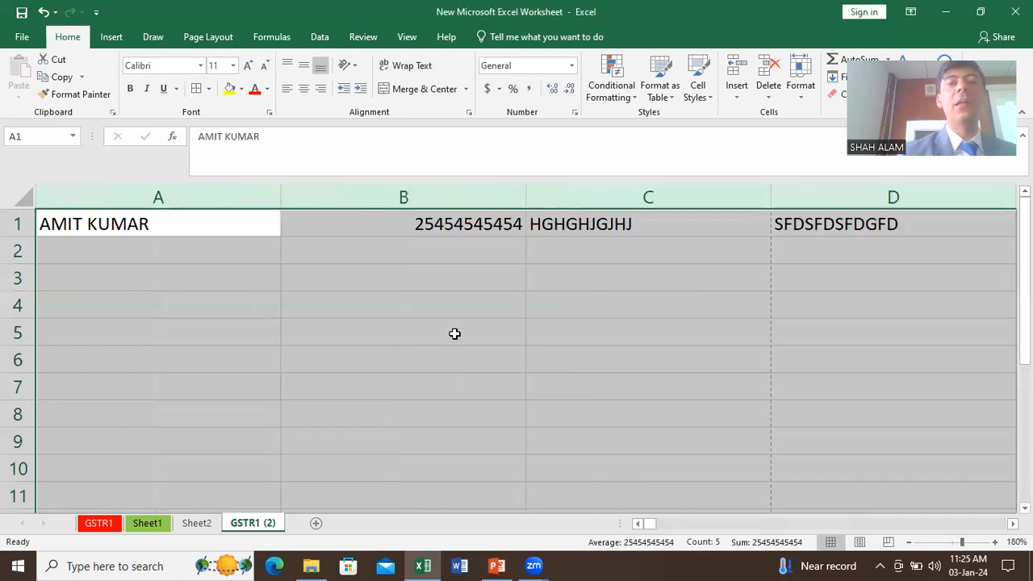
right_click(453, 198)
left_click(508, 384)
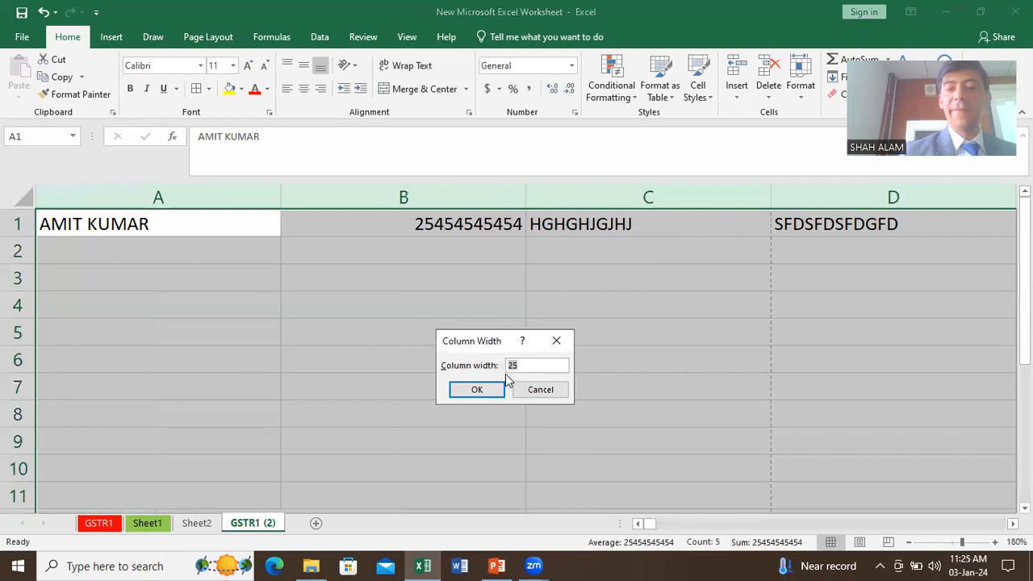
left_click(474, 389)
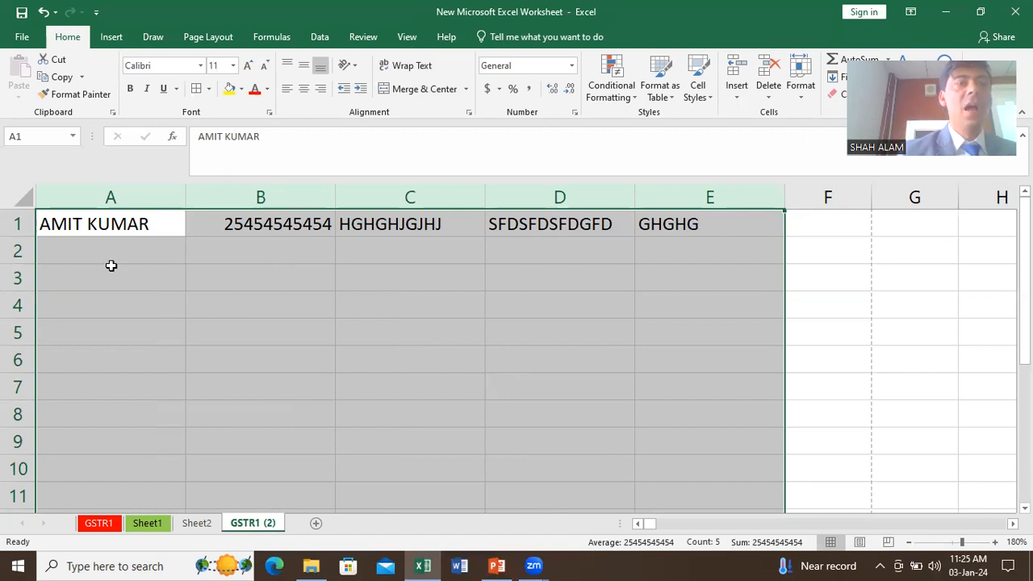
Step: Try a row height of 25 on rows 1–7, then undo it
left_click_drag(28, 223, 28, 387)
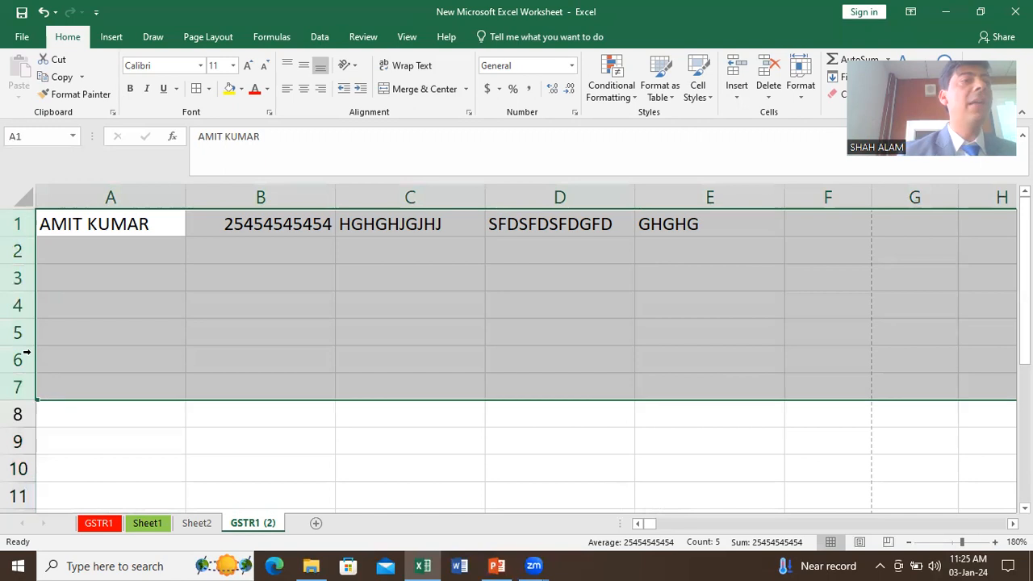
right_click(27, 337)
left_click(80, 289)
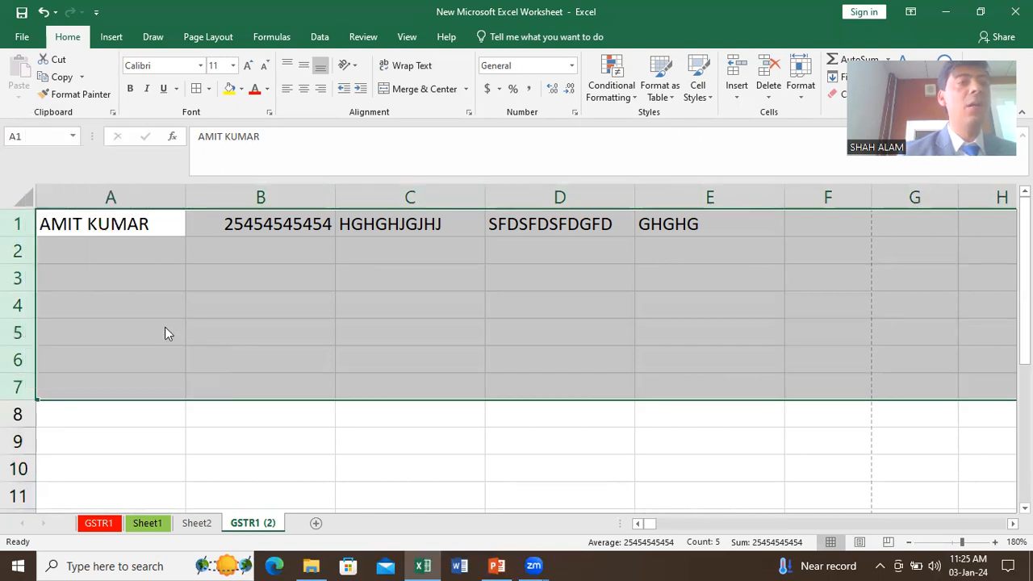
type("25")
key("Return")
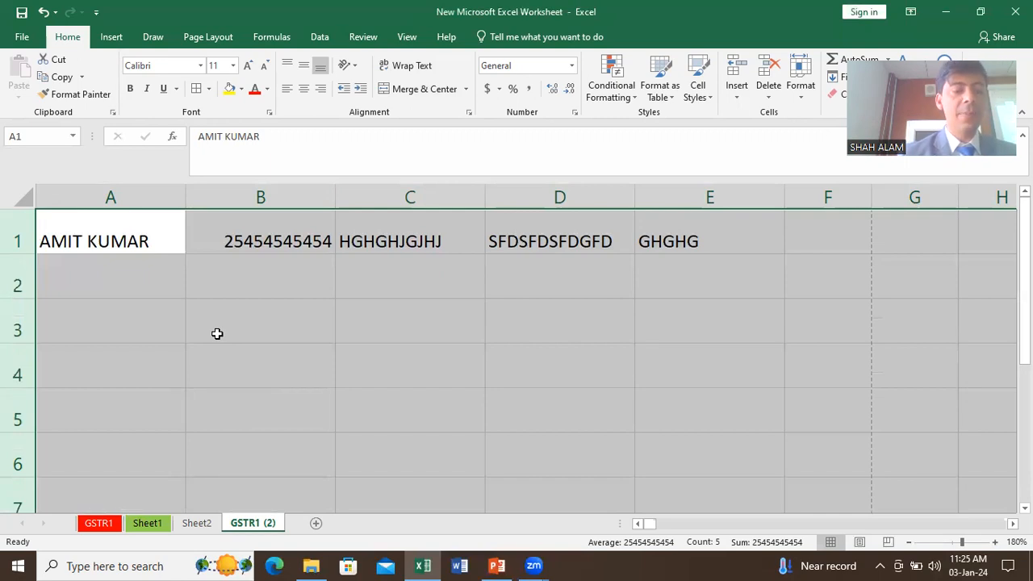
key("ctrl+z")
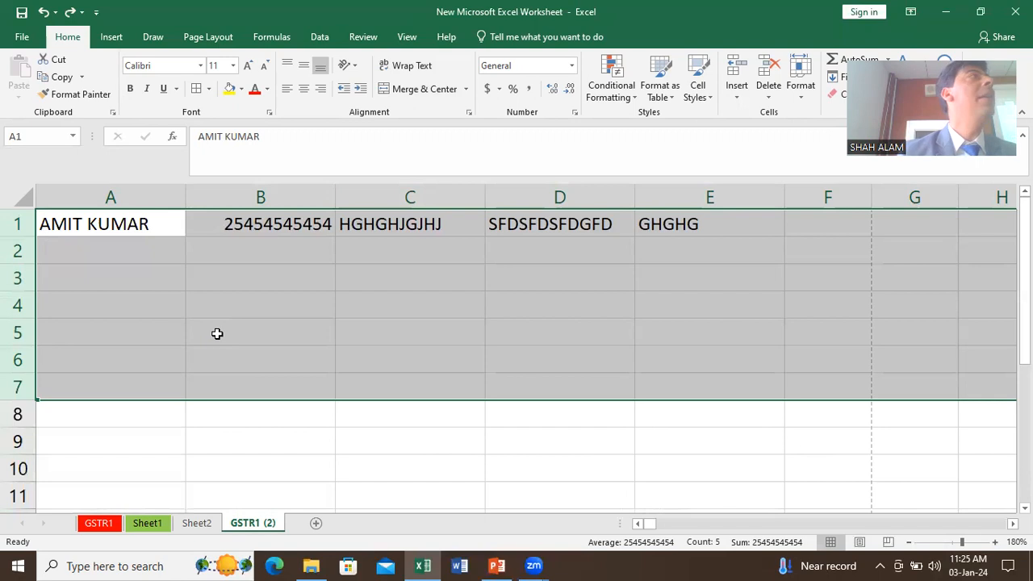
left_click(217, 333)
Step: Narrow column A until the name in A1 is cut off
left_click(252, 252)
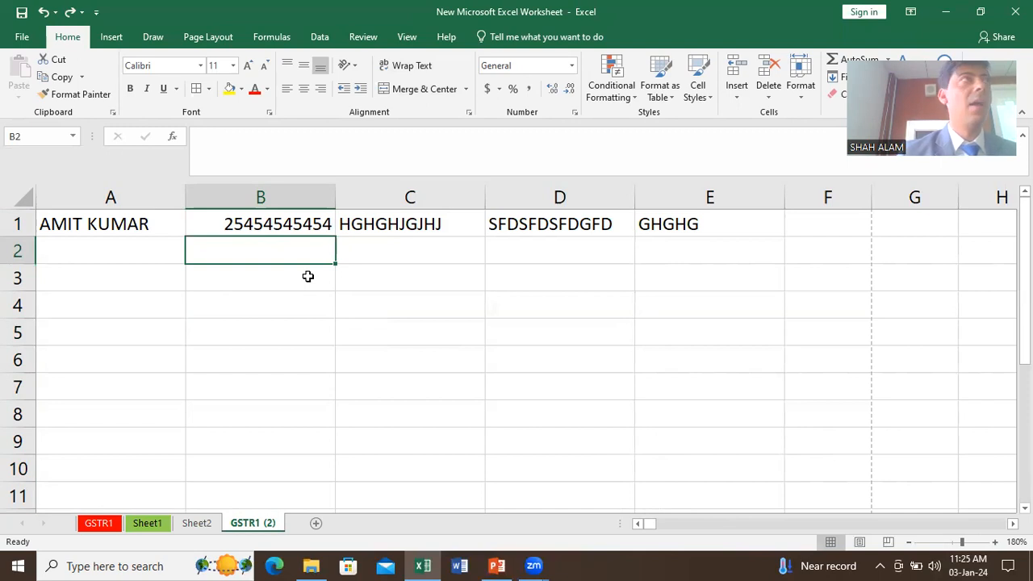
left_click(363, 303)
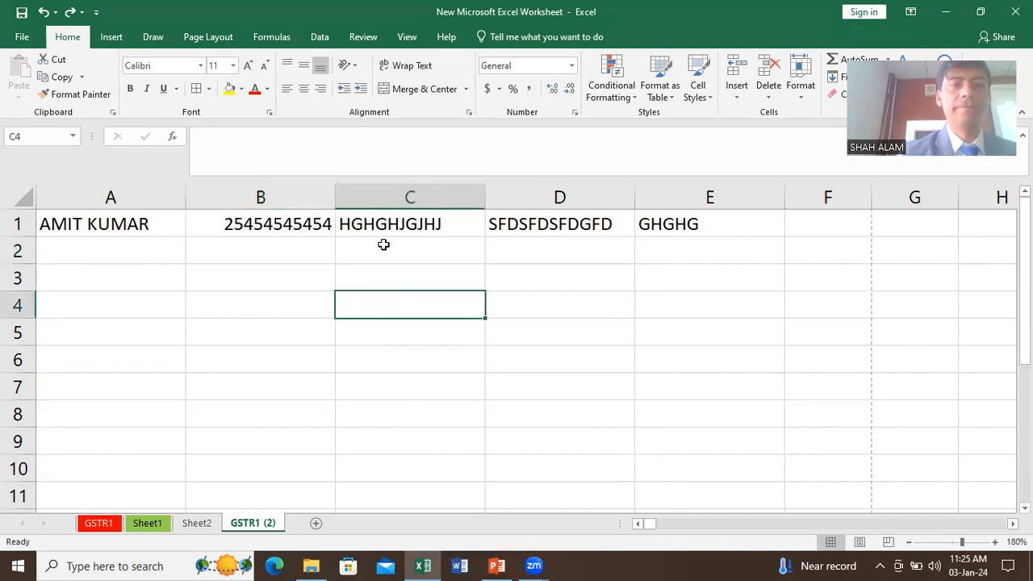
left_click(410, 196)
right_click(410, 196)
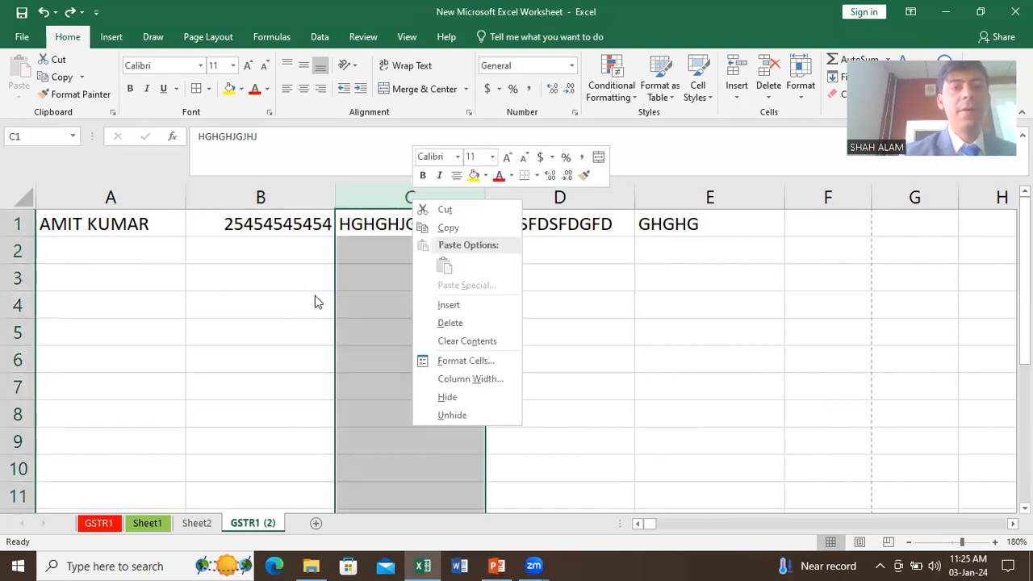
key("Escape")
left_click(266, 197)
left_click(49, 213)
left_click(259, 266)
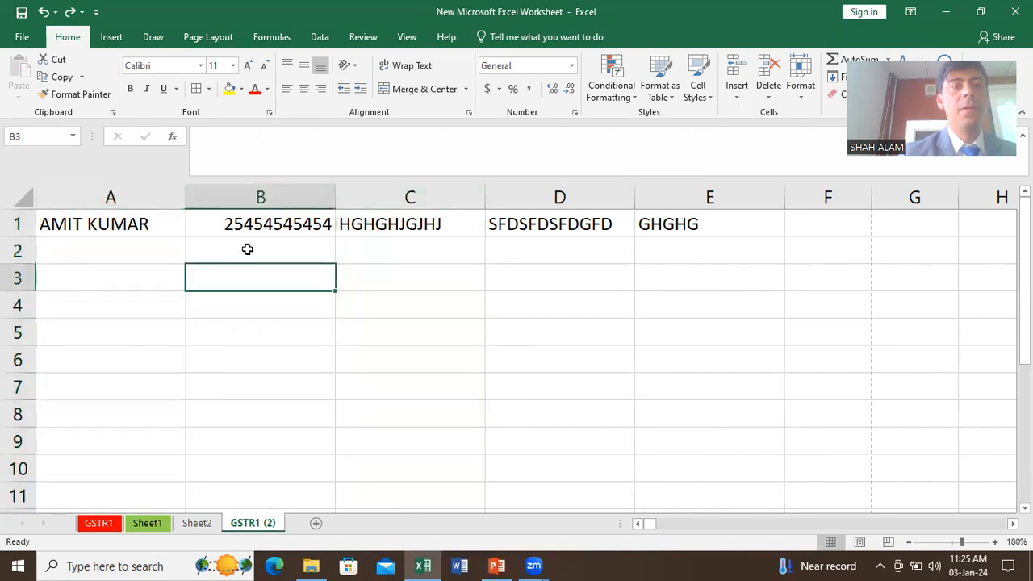
left_click(395, 224)
left_click(323, 300)
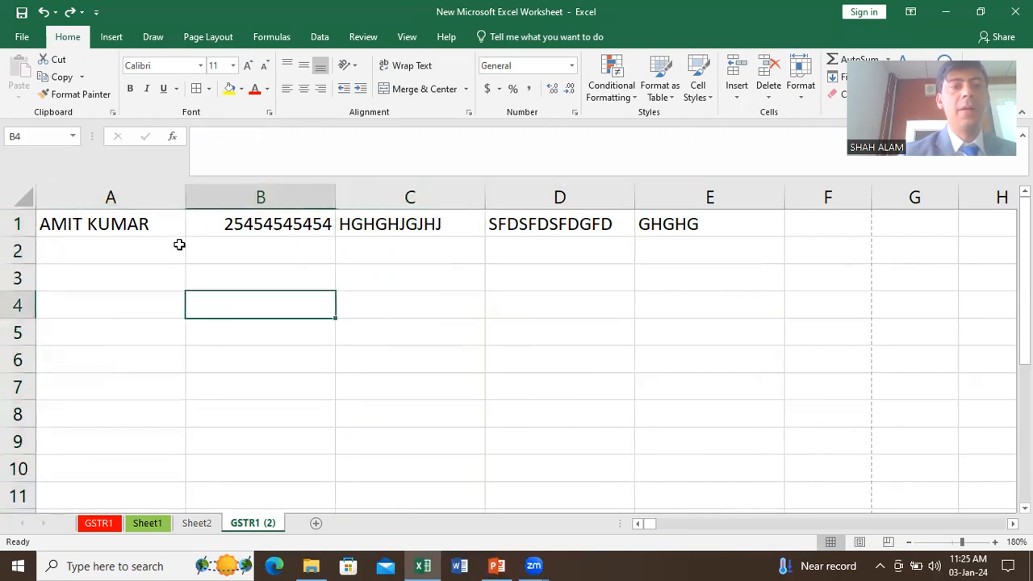
left_click_drag(184, 195, 130, 209)
left_click(80, 224)
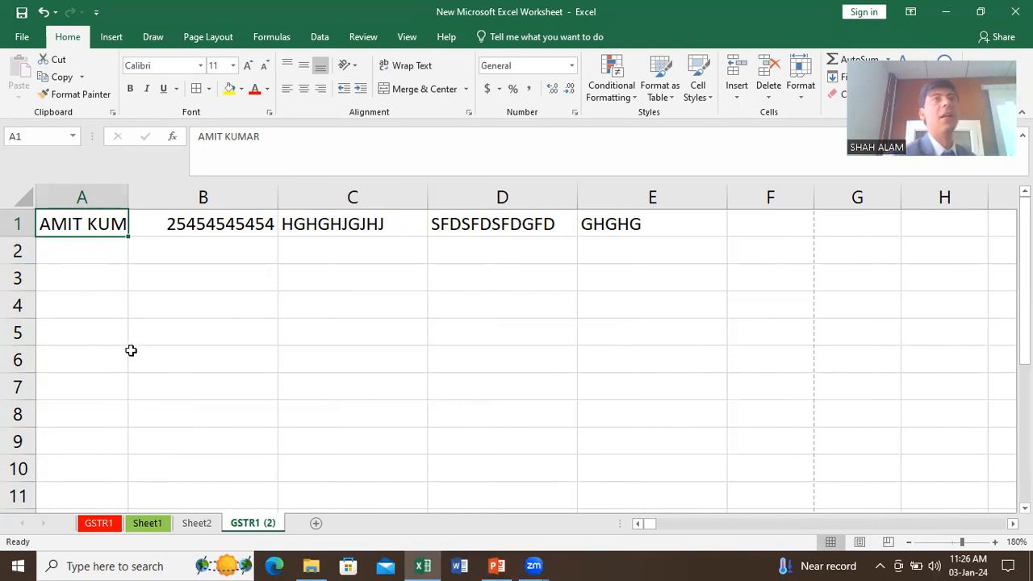
left_click(409, 74)
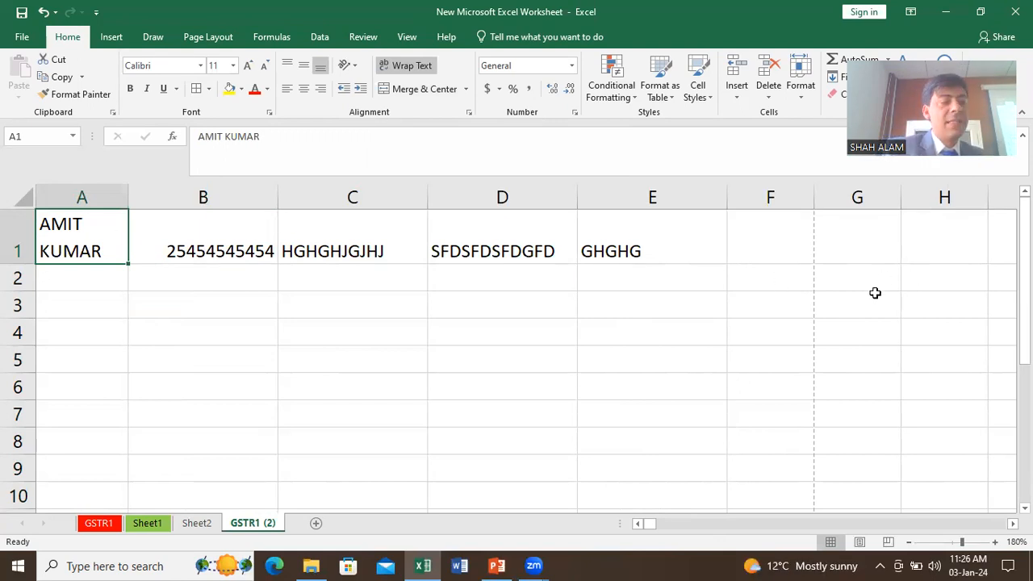
key("ctrl+z")
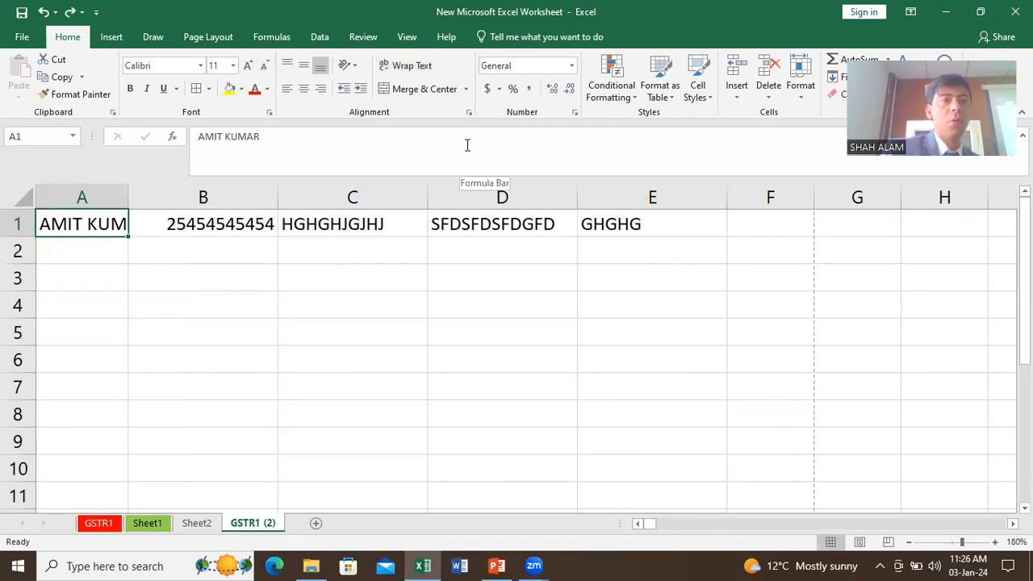
Step: Make row 1 much taller and widen columns A through E together
left_click_drag(16, 237, 23, 322)
left_click(172, 328)
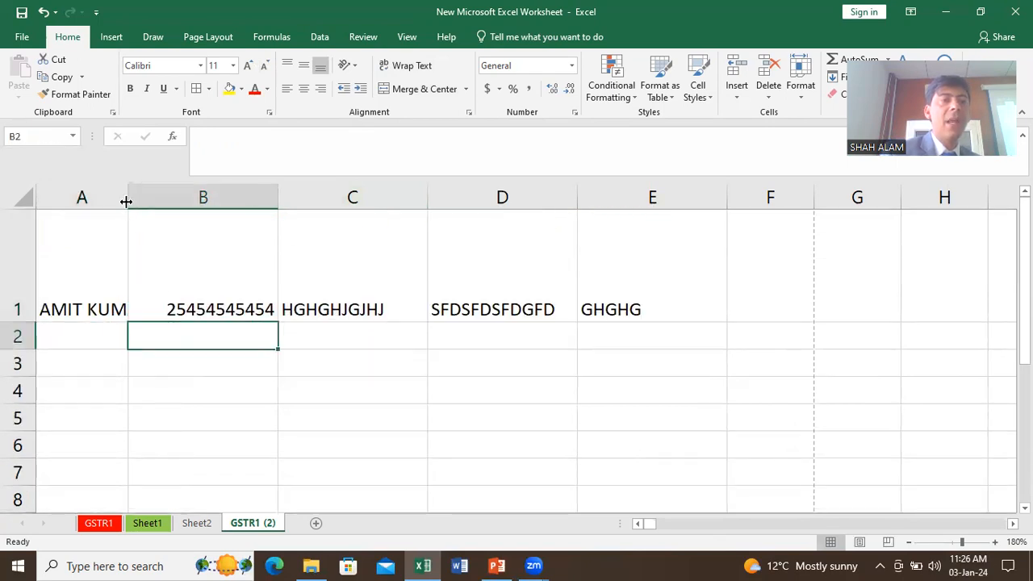
left_click_drag(121, 194, 583, 205)
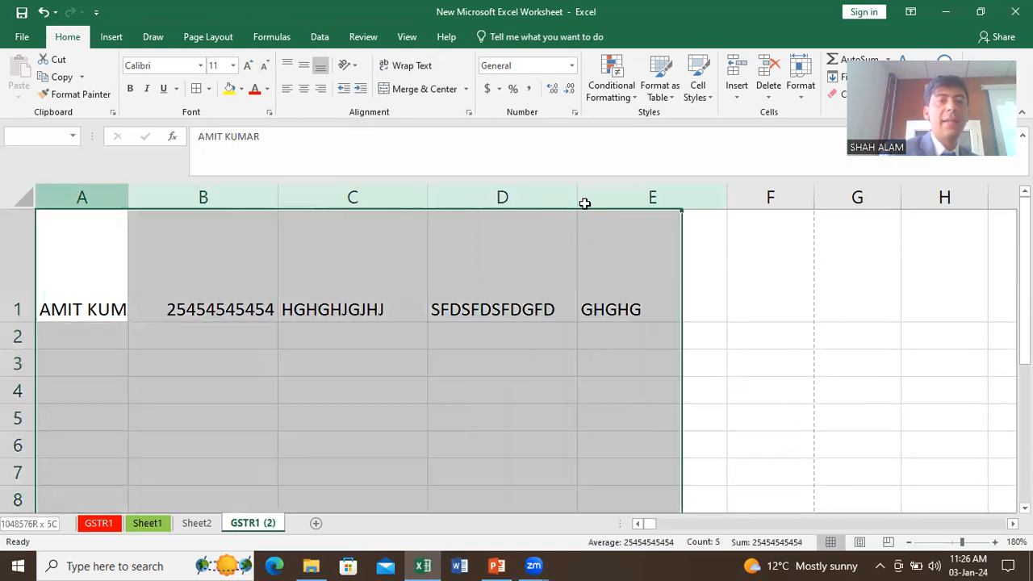
left_click_drag(132, 193, 324, 191)
left_click(335, 200)
Step: Try left, right, top and bottom alignments on A1, ending with Center and Middle Align
left_click(138, 296)
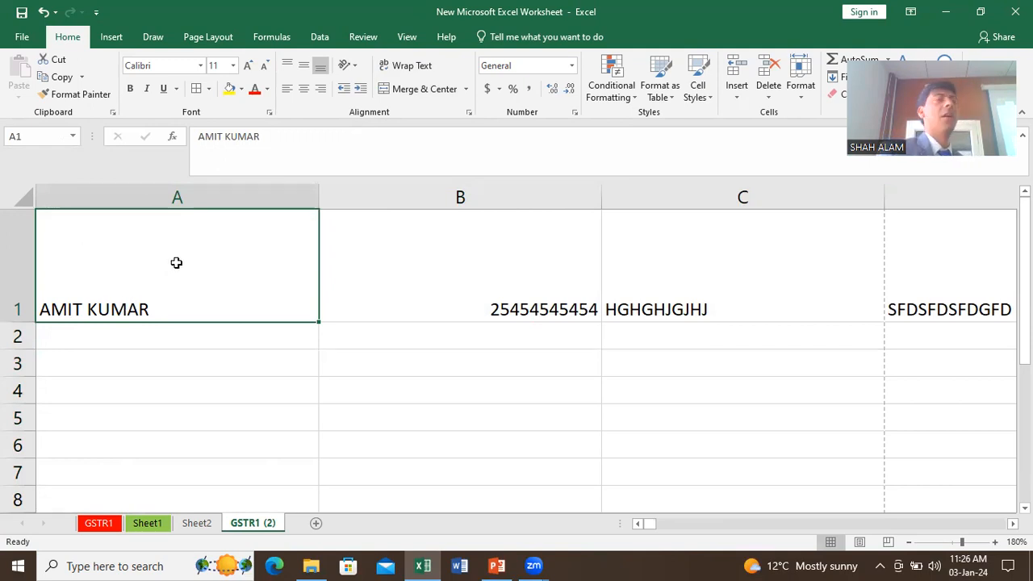
left_click(302, 92)
left_click(320, 89)
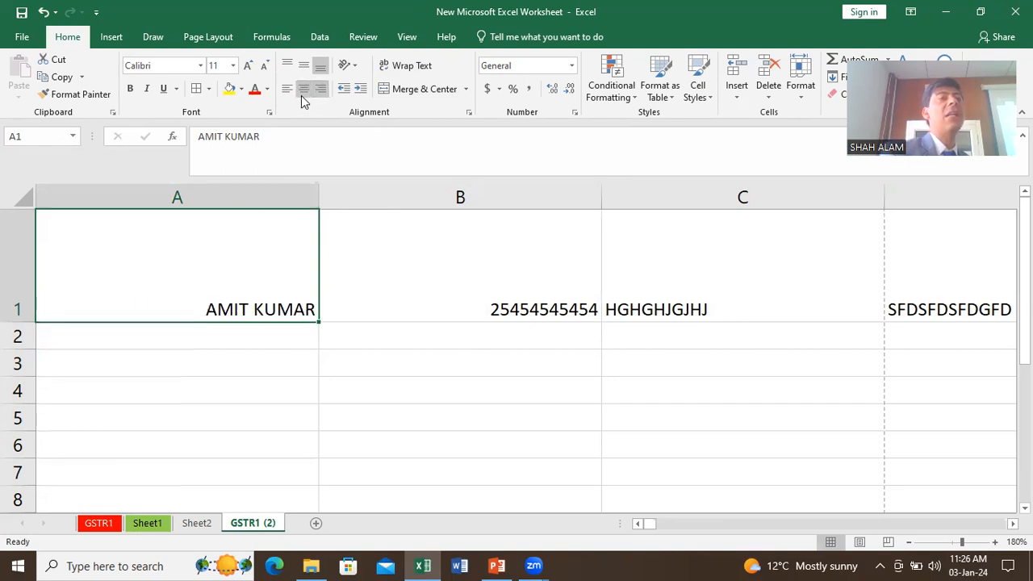
left_click(301, 96)
left_click(285, 94)
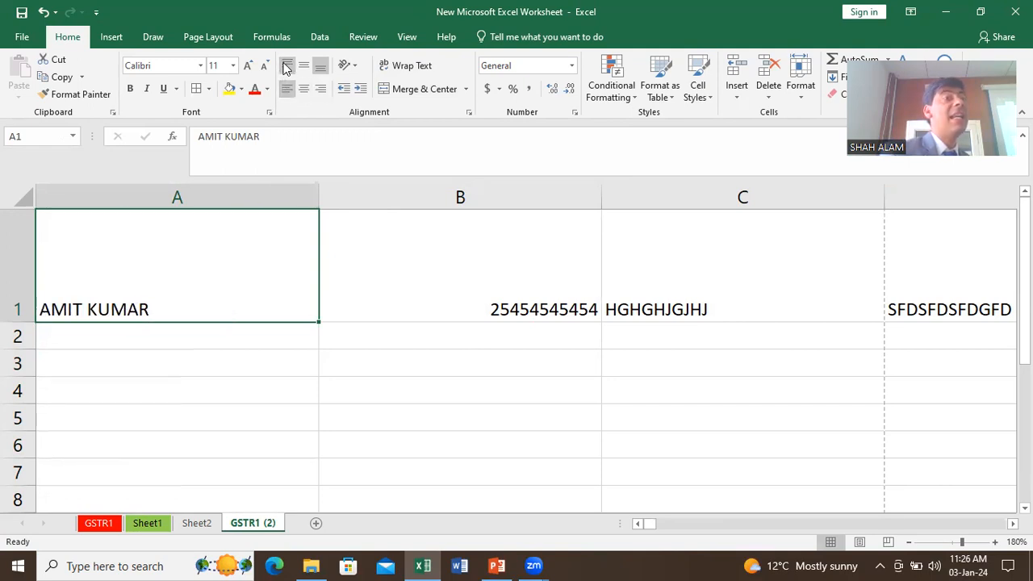
left_click(287, 67)
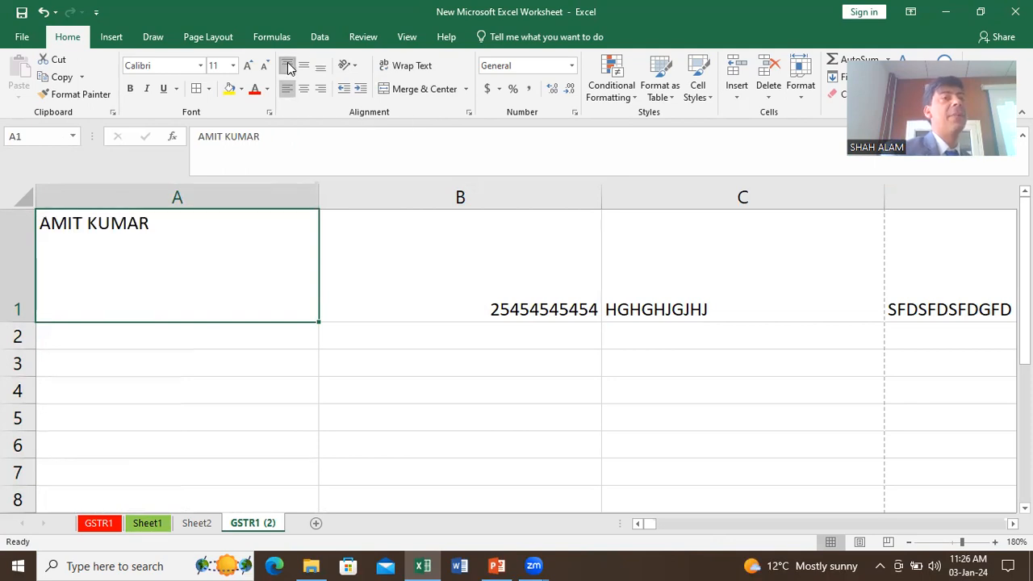
left_click(303, 66)
left_click(321, 68)
left_click(305, 67)
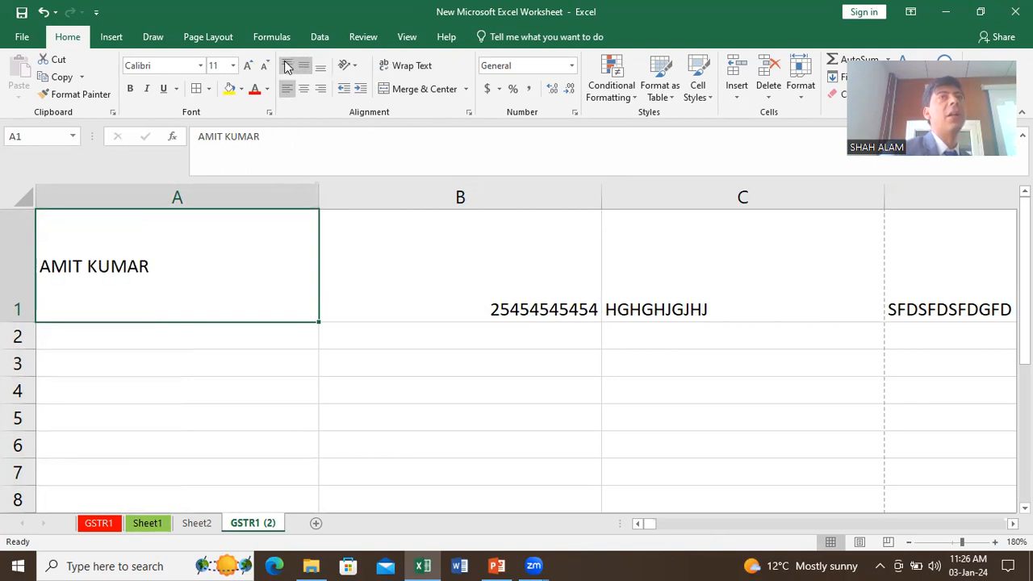
left_click(286, 66)
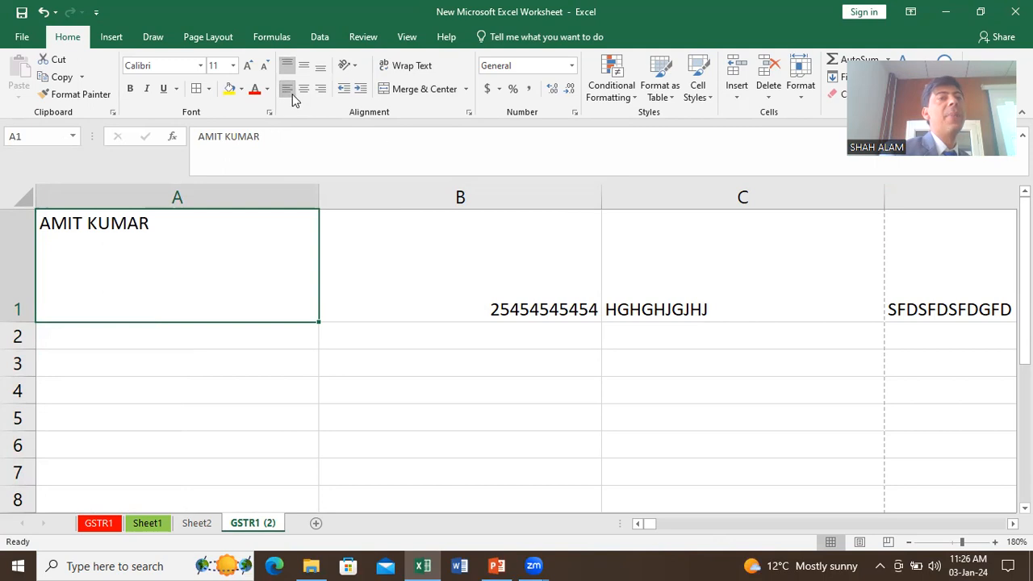
left_click(303, 89)
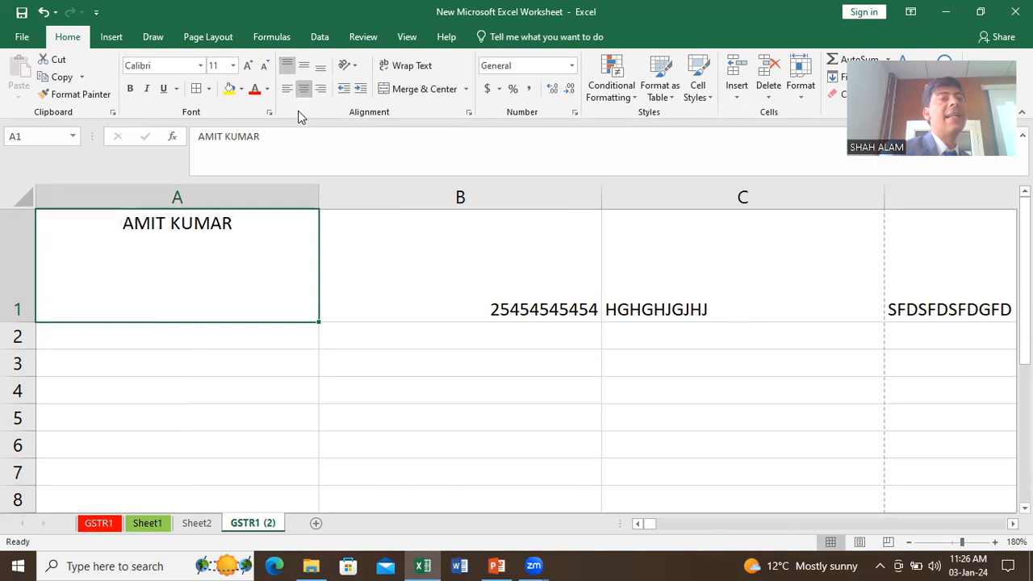
left_click(303, 68)
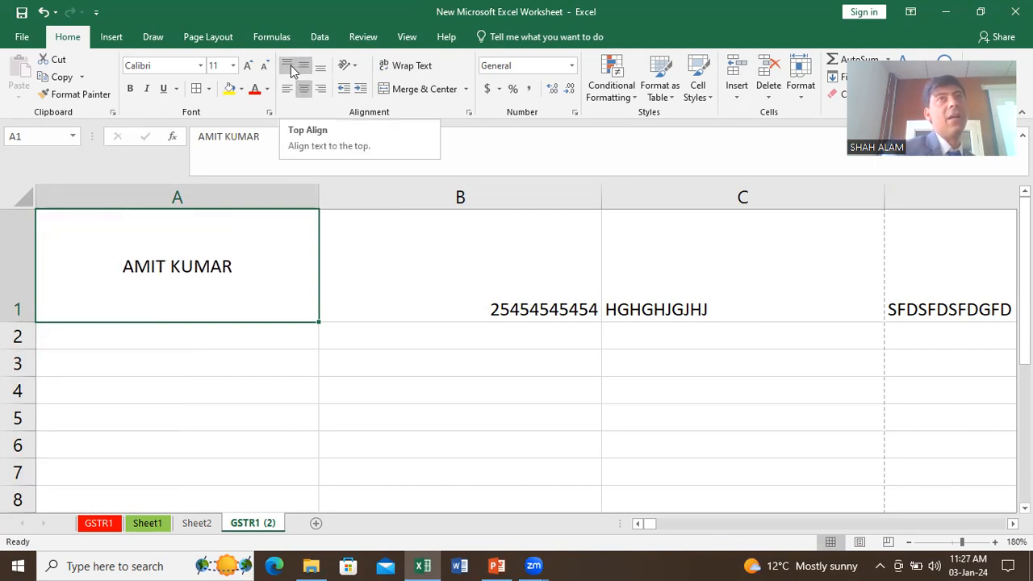
Step: Select A1:D1 and try the horizontal and top, middle, bottom alignments on them
left_click_drag(143, 263, 982, 264)
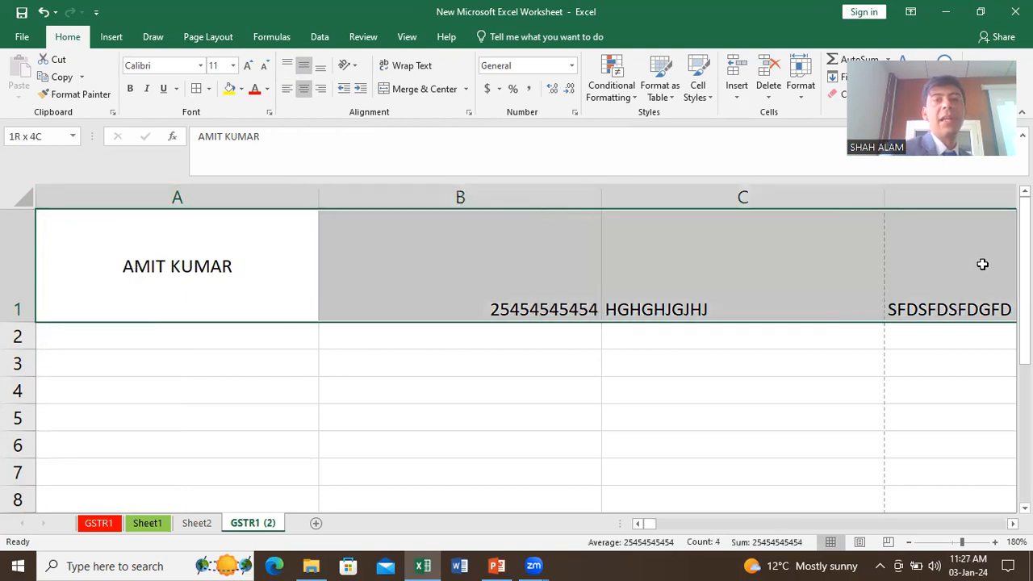
left_click(287, 89)
left_click(304, 89)
left_click(305, 71)
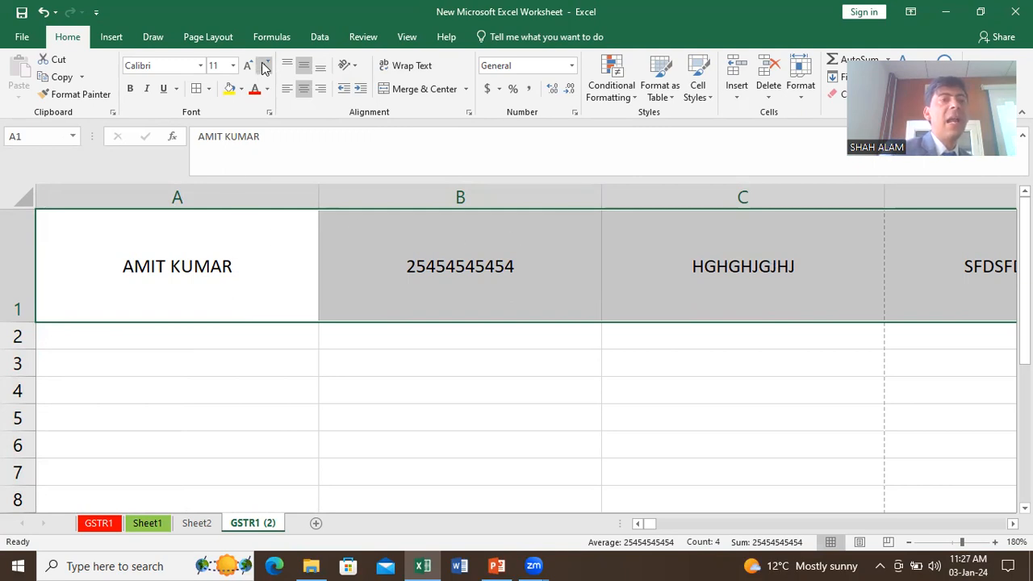
left_click(287, 66)
left_click(304, 68)
left_click(318, 68)
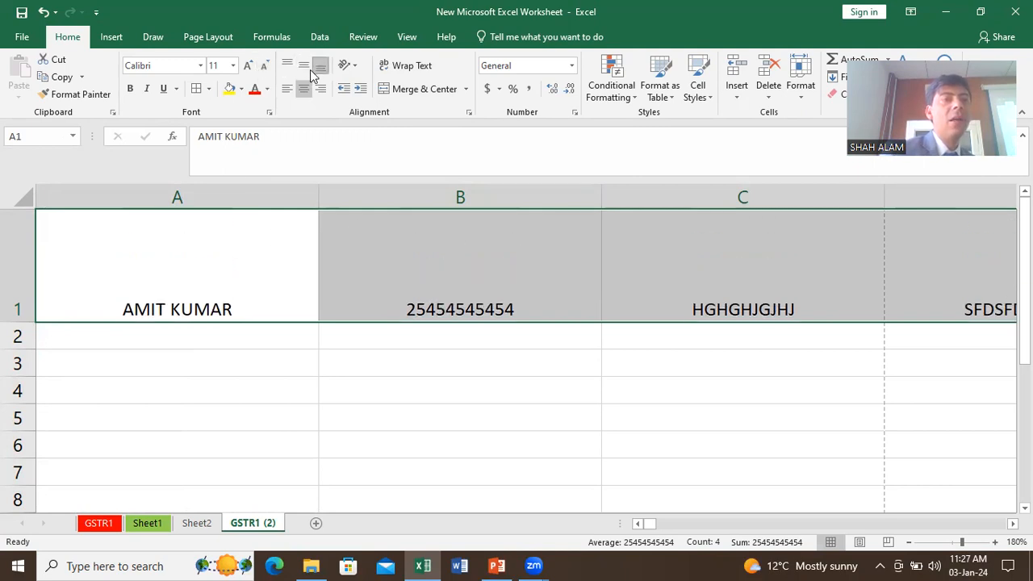
Step: Set A1:D1 to left and bottom alignment, then autofit row 1 to standard height
left_click(287, 89)
left_click(287, 65)
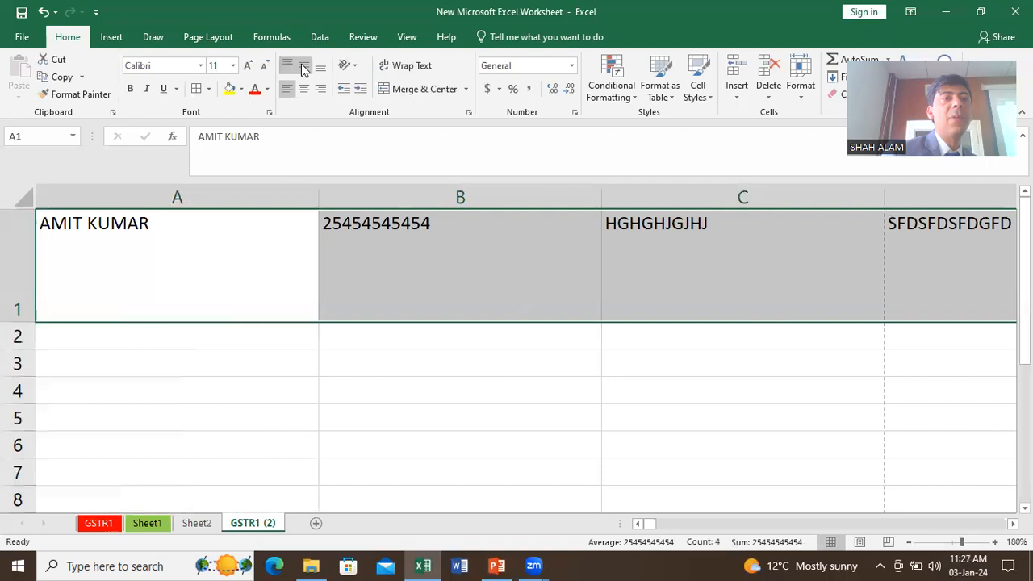
left_click(321, 66)
left_click(304, 88)
left_click(319, 90)
left_click(288, 91)
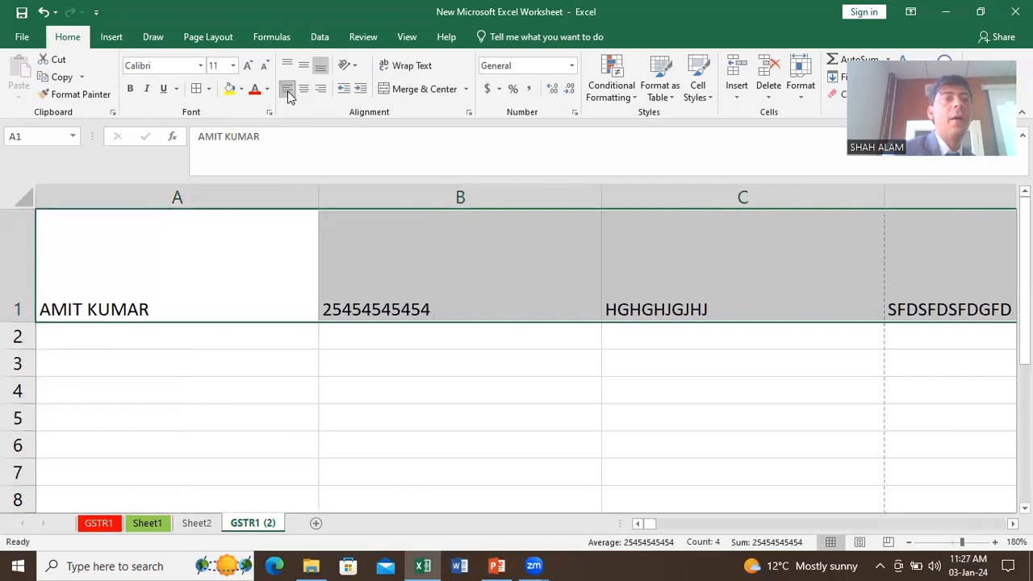
double_click(31, 322)
left_click(145, 278)
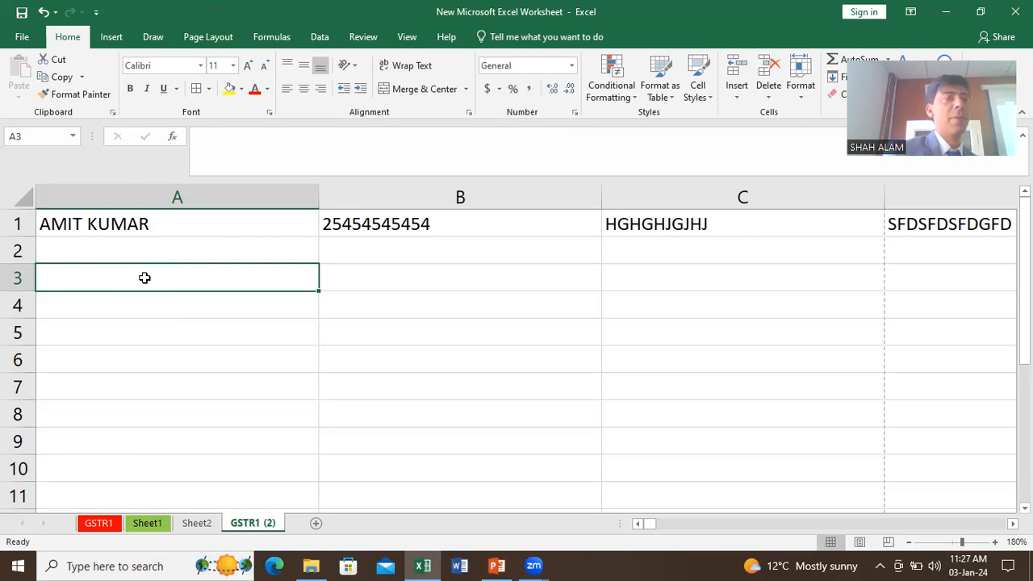
left_click(242, 259)
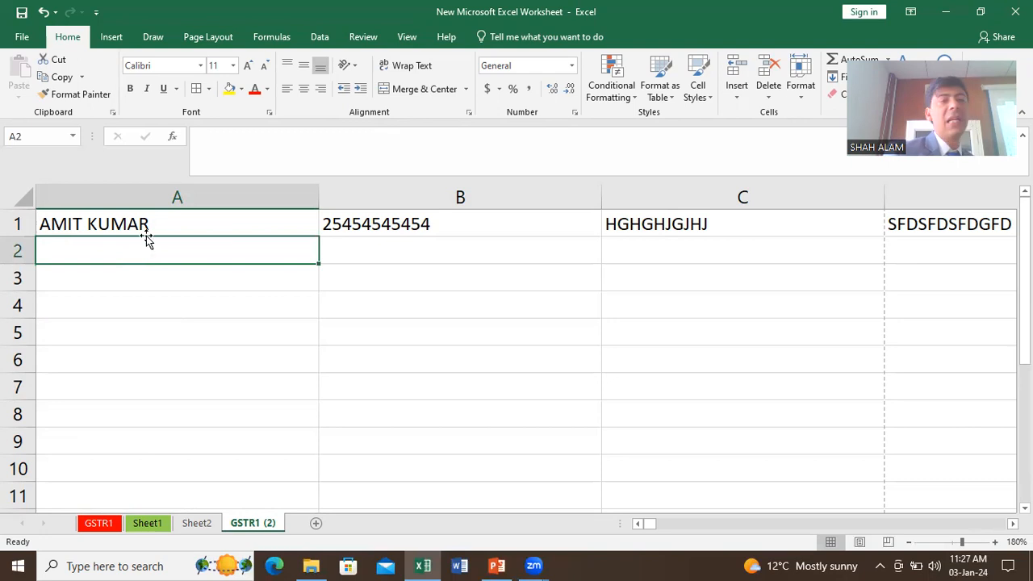
left_click(156, 198)
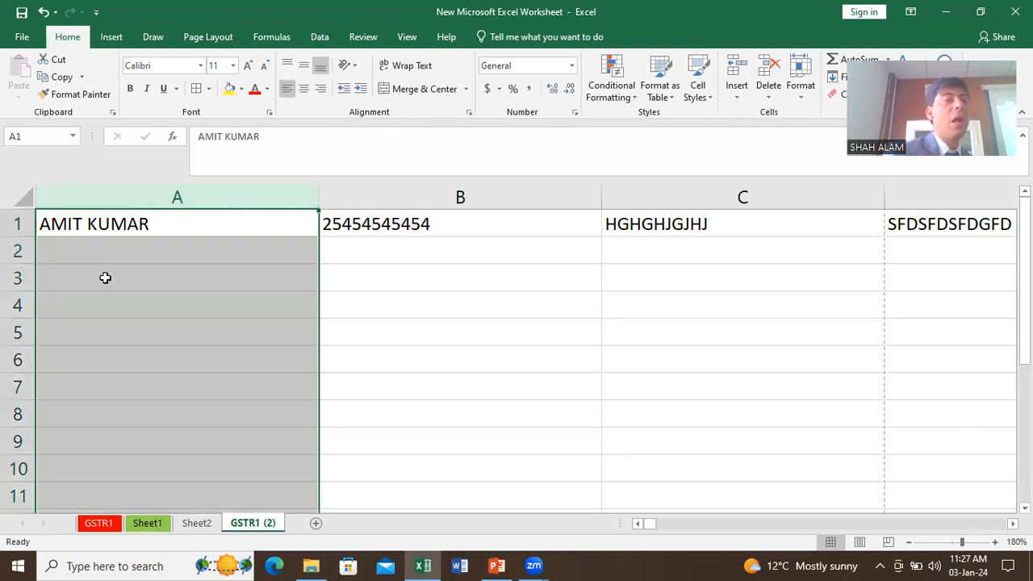
left_click(19, 274)
left_click(149, 278)
left_click(394, 289)
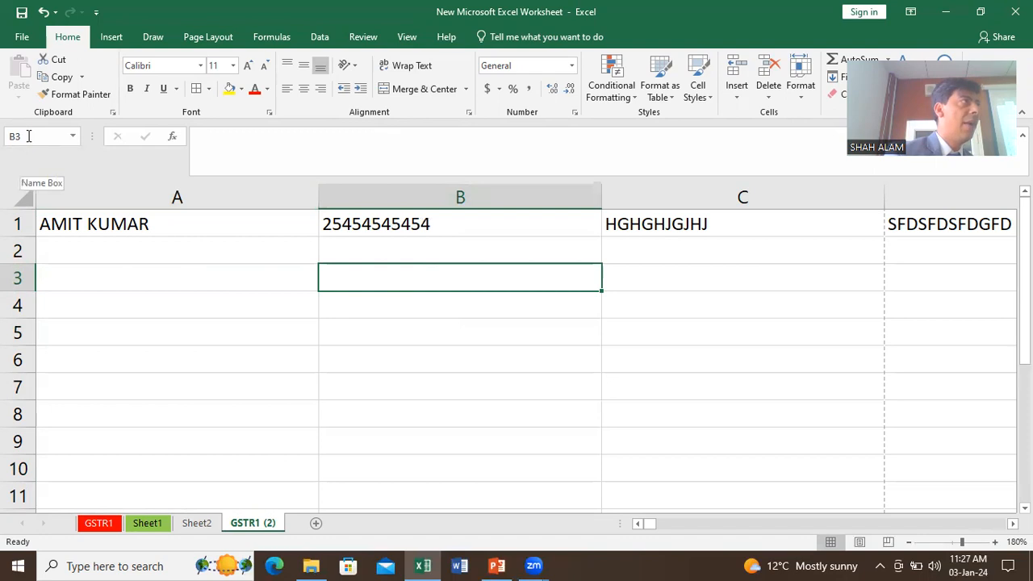
left_click(290, 297)
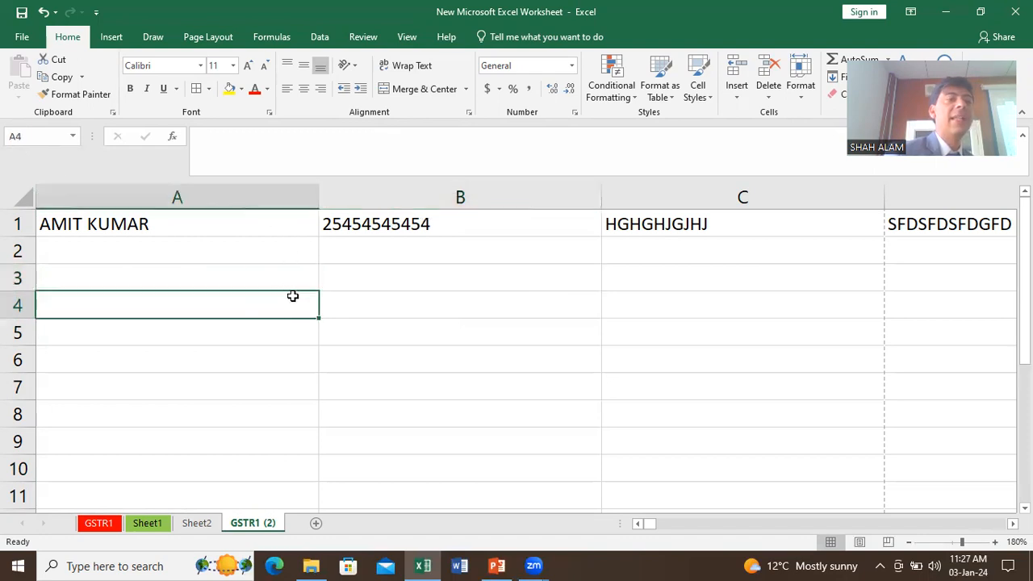
left_click(360, 308)
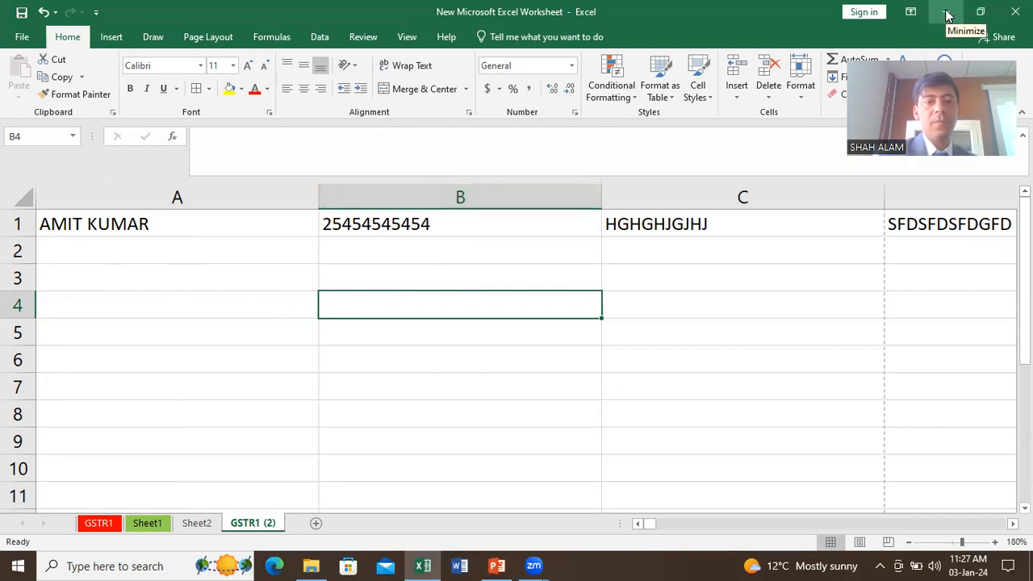
Step: Go to the Material folder, open the Day 1 folder and select the Day 1 workbook
left_click(311, 565)
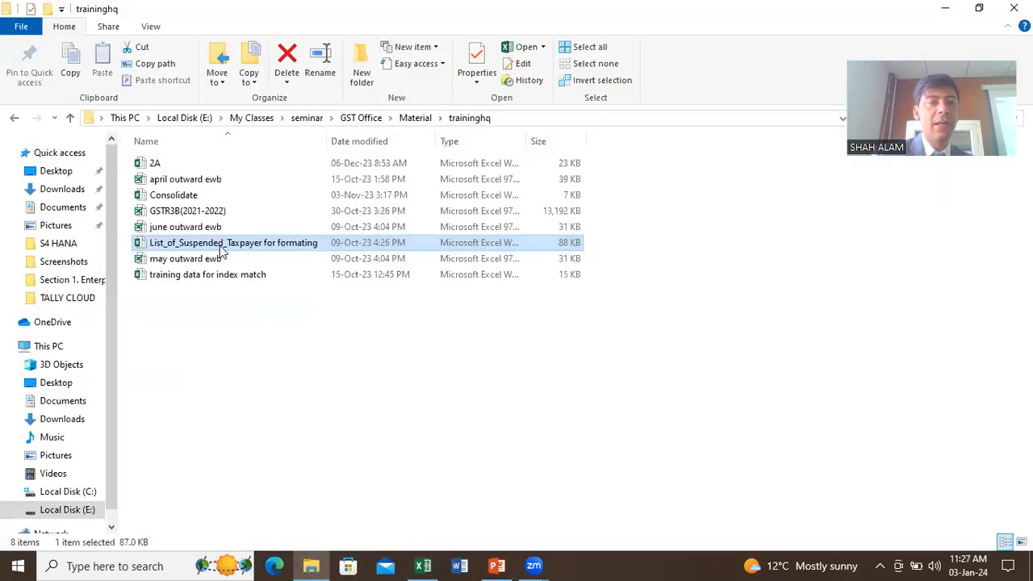
left_click(406, 117)
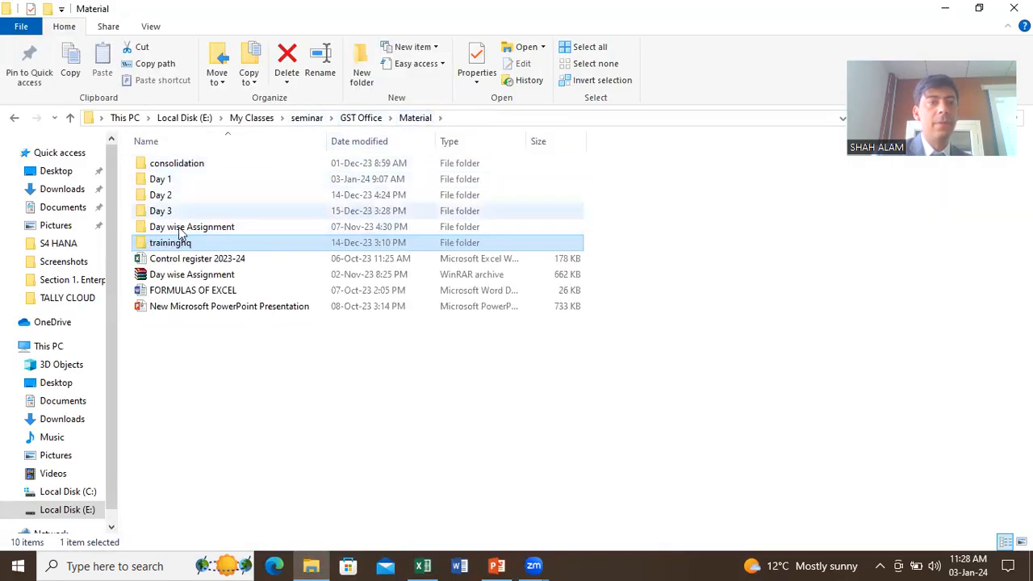
left_click(173, 184)
double_click(178, 184)
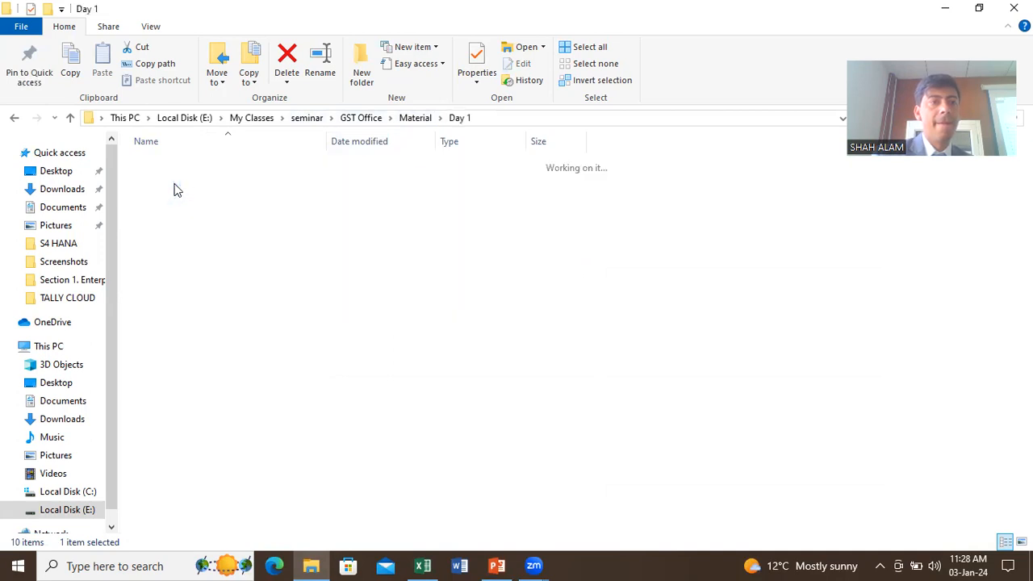
left_click(182, 166)
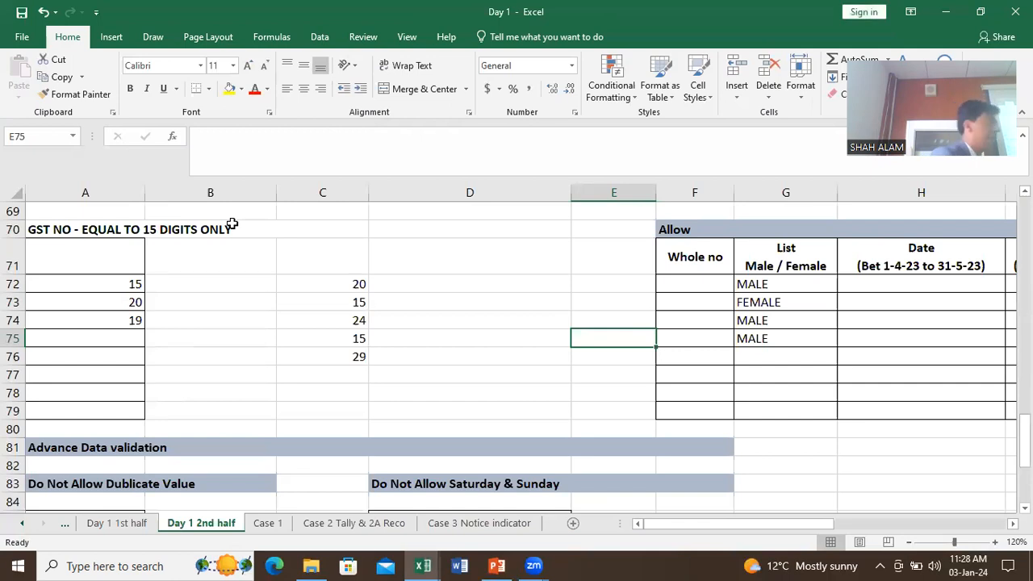
Step: Show the Day 1 1st half sheet, scrolled up to its Relative Cell Reference table at row 1
scroll(221, 390, "up", 5)
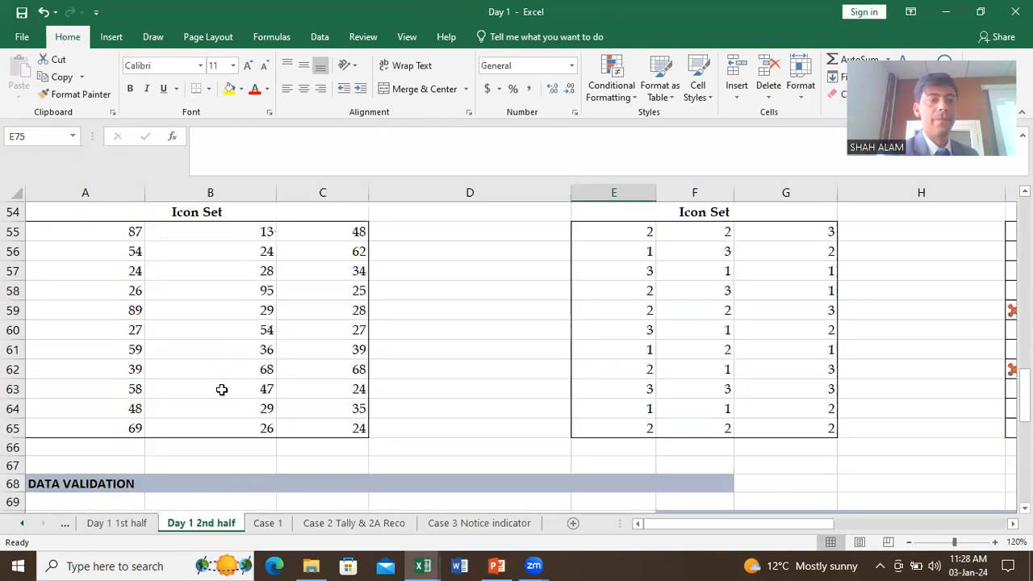
left_click(116, 523)
left_click(115, 523)
scroll(168, 433, "up", 20)
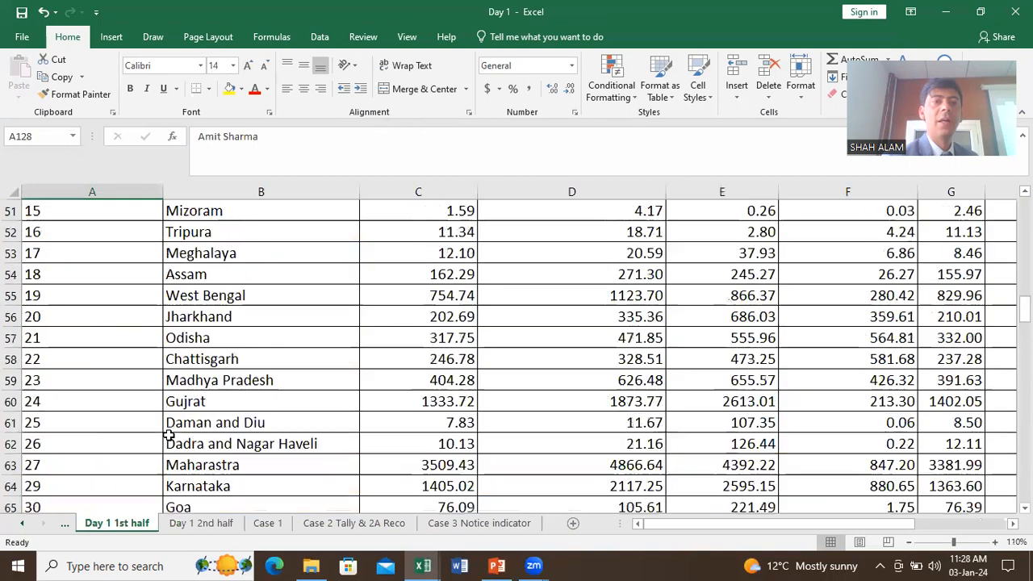
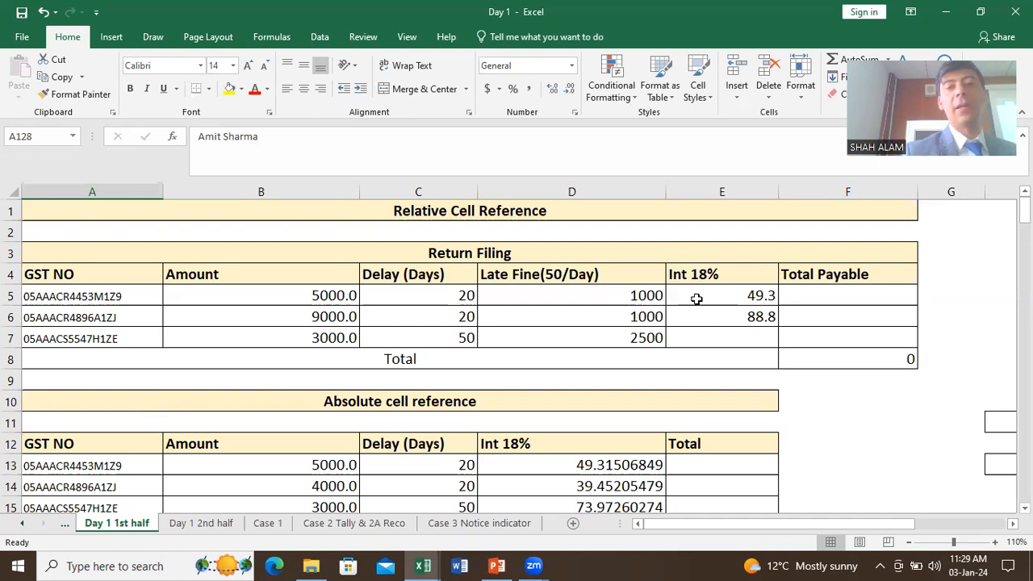
Step: Delete the existing fine and interest values in D5:E7
left_click(643, 295)
left_click_drag(640, 295, 728, 339)
key("Delete")
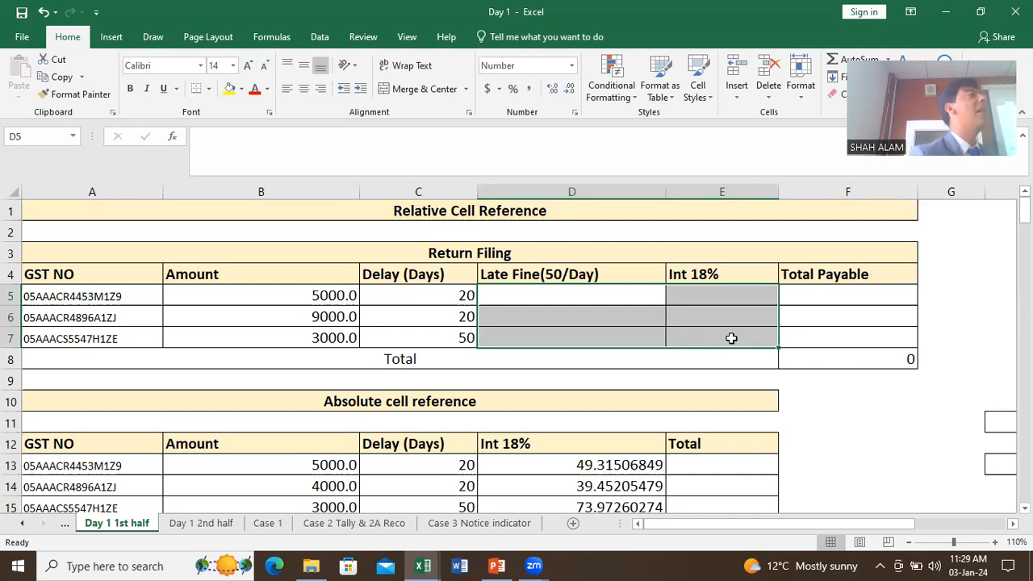
Step: Enter a fixed Late Fine of =20*50 in D5
left_click(714, 341)
left_click(560, 302)
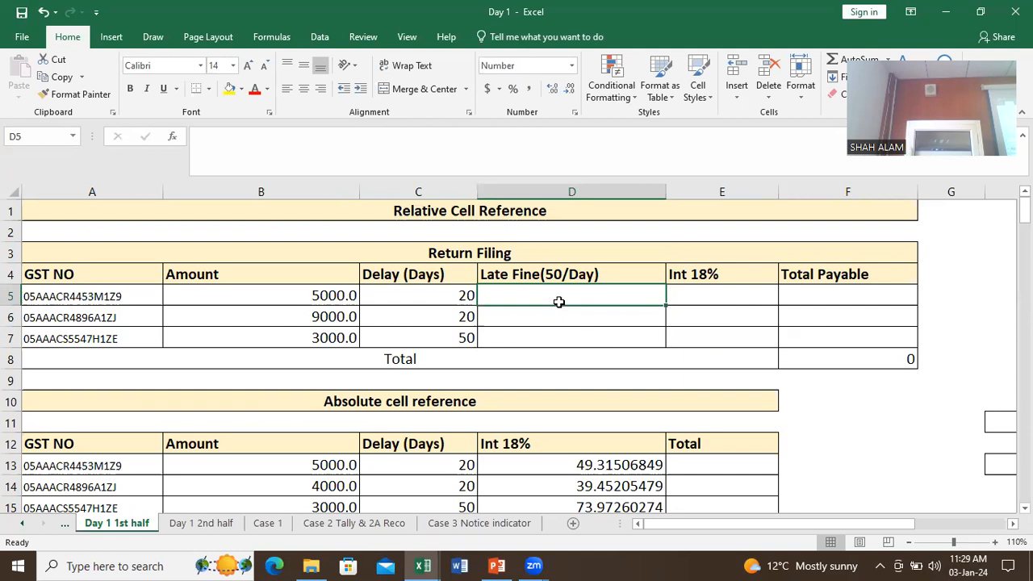
type("=")
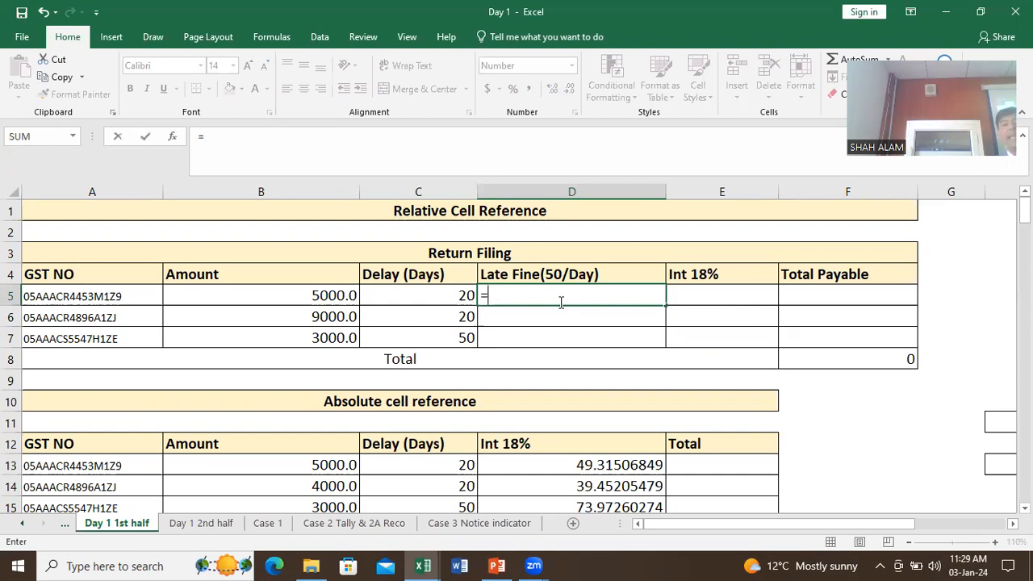
type("20*50")
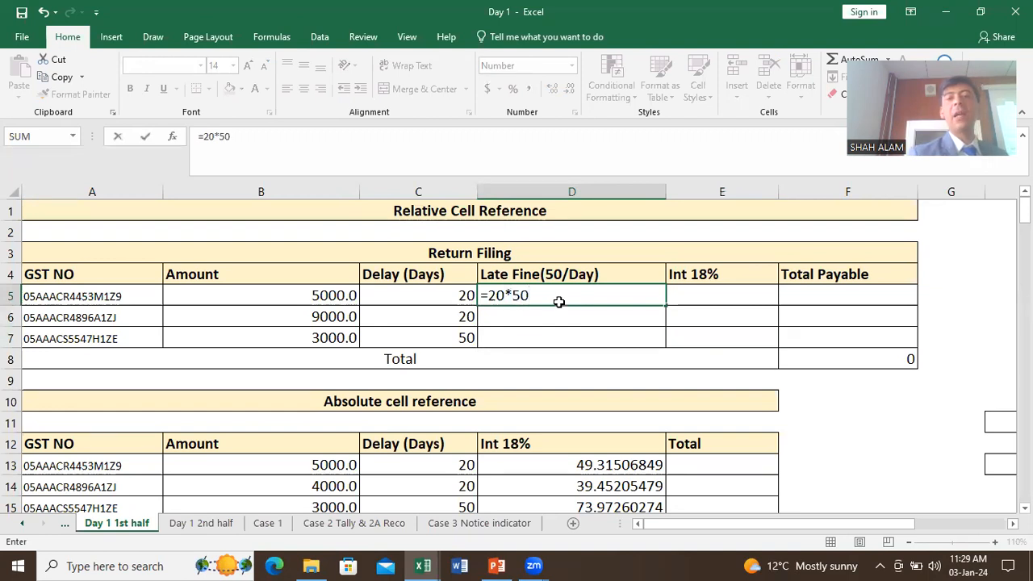
key("Return")
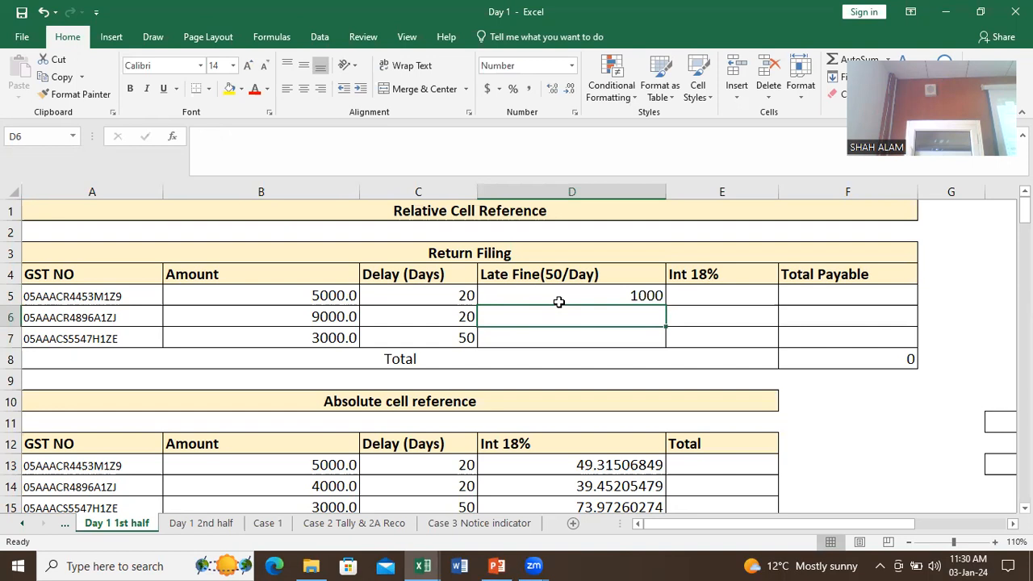
Step: Rewrite D5 as =C5*50 so the fine is based on the delay days
left_click(559, 301)
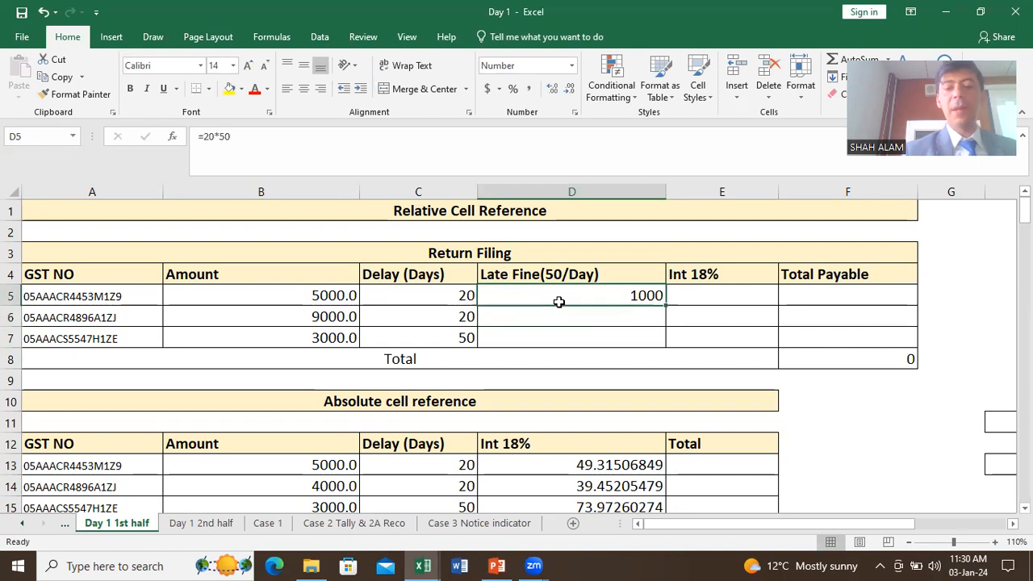
type("=")
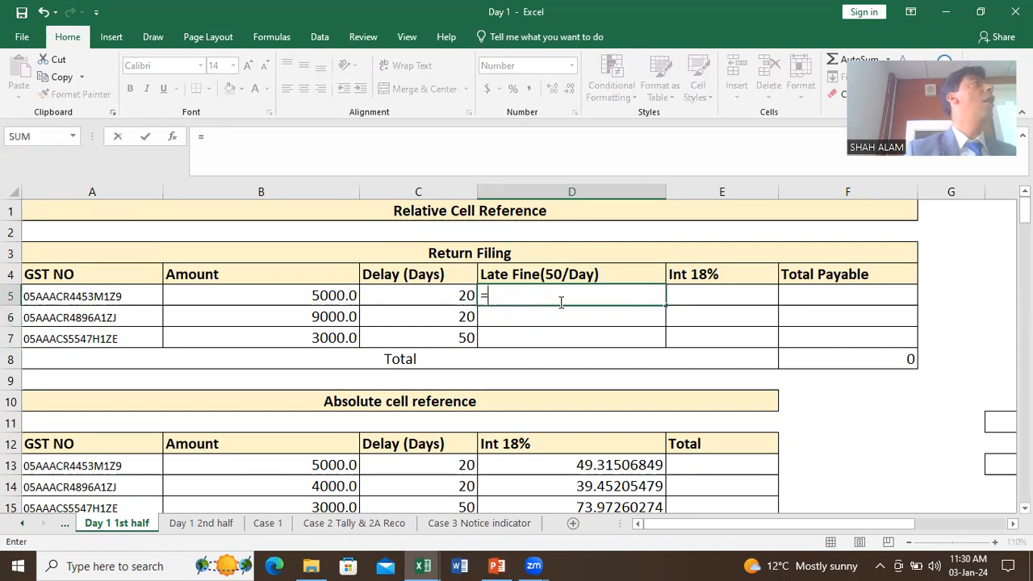
left_click(421, 296)
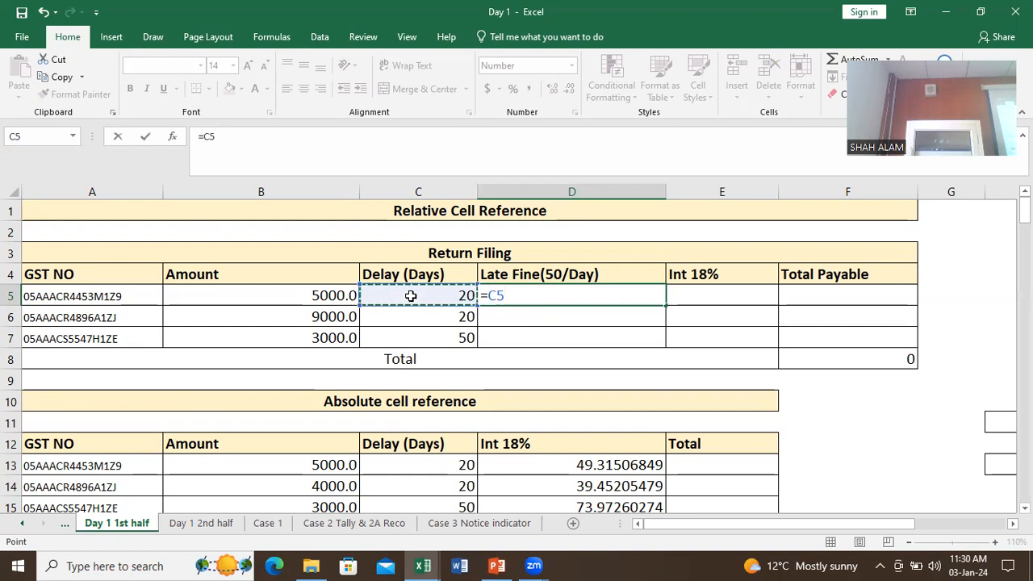
type("*")
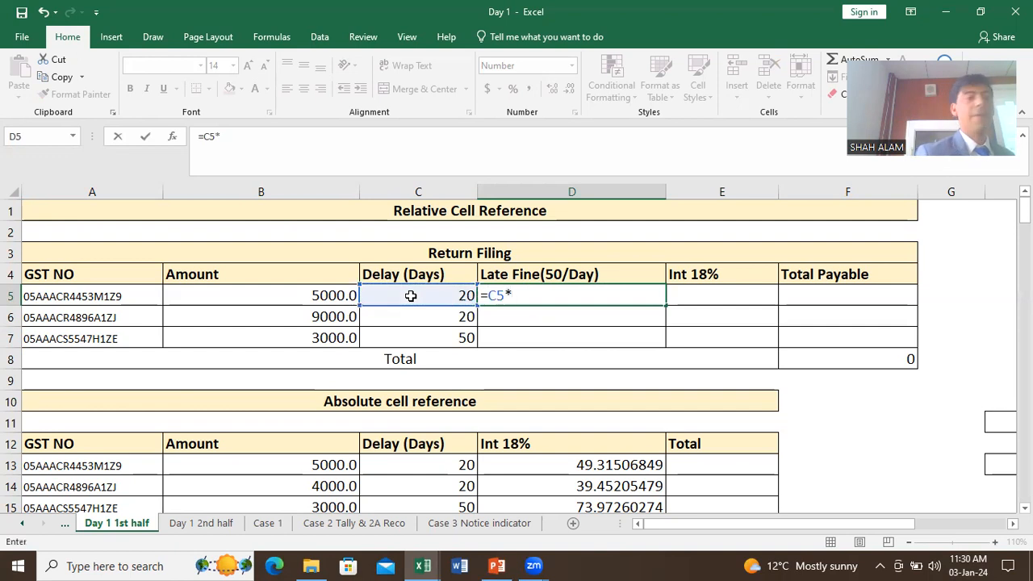
type("50")
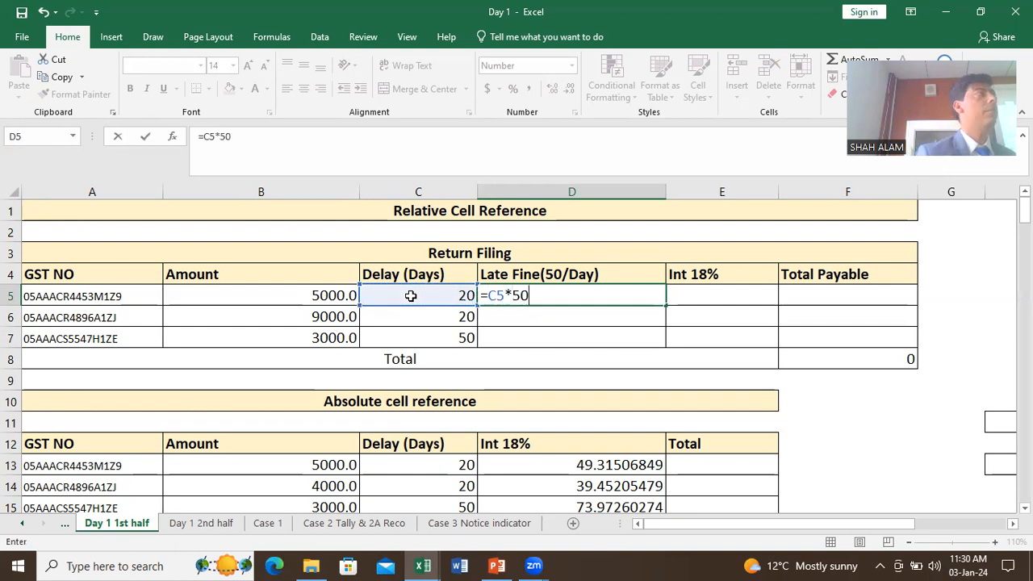
key("Return")
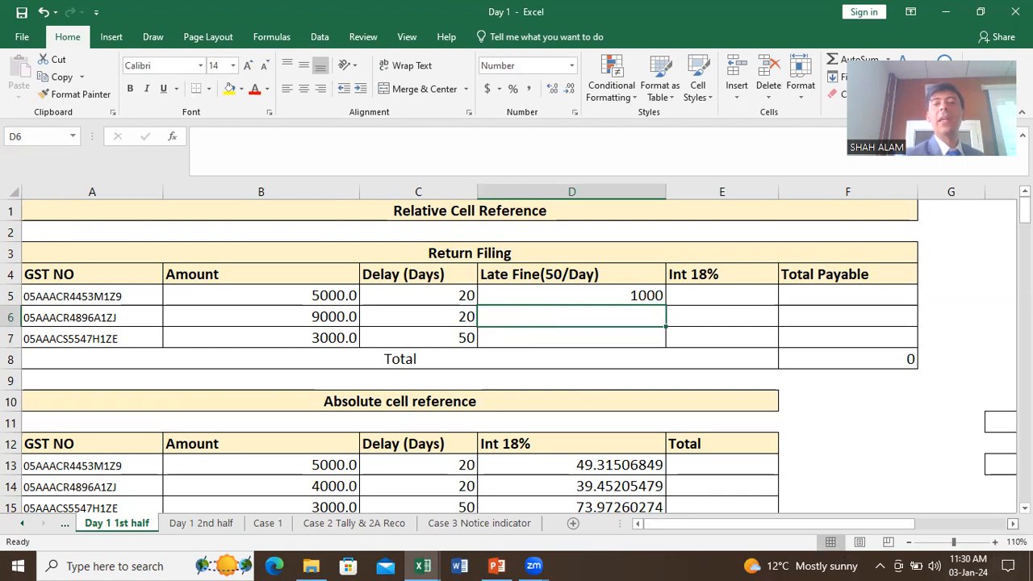
Step: Copy the D5 fine formula to J6 and check it has become =I6*50
scroll(251, 312, "right", 3)
left_click(269, 296)
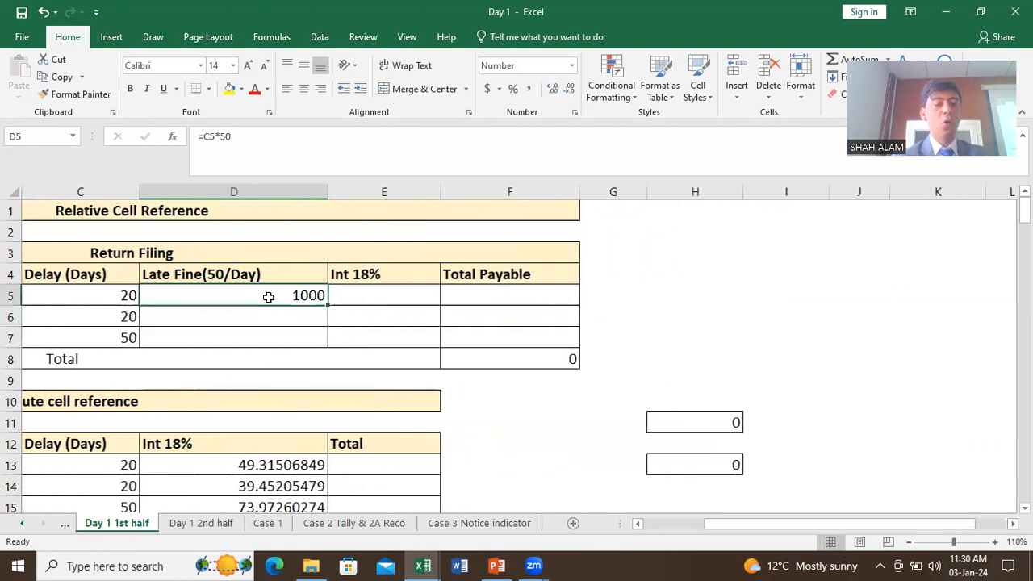
key("ctrl+c")
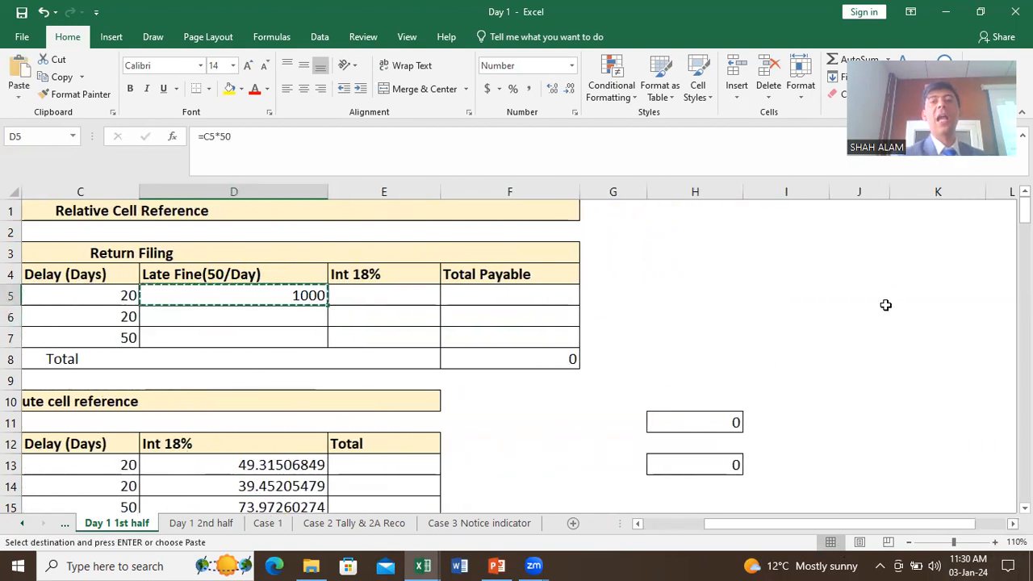
left_click(886, 309)
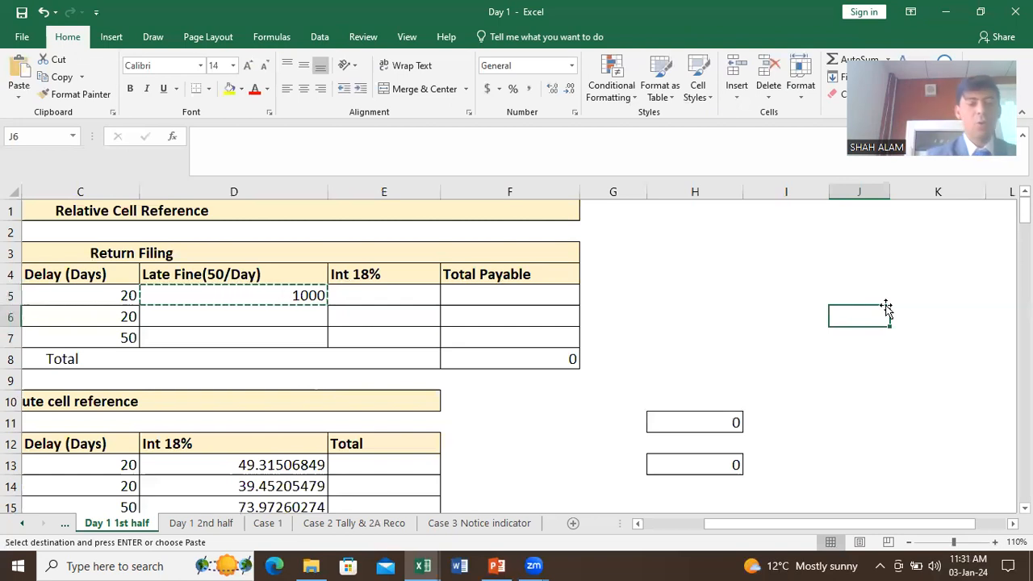
key("ctrl+v")
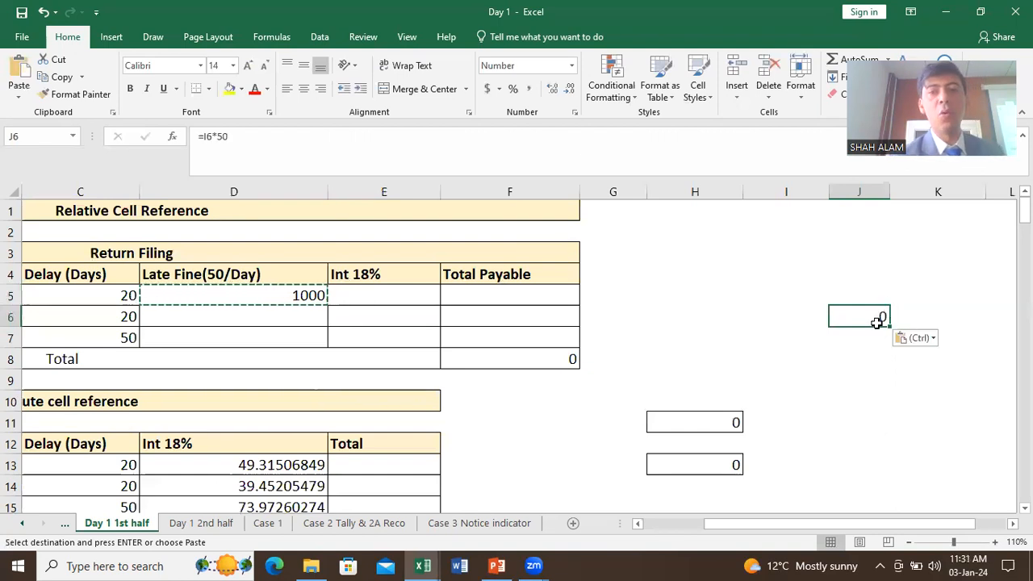
double_click(878, 322)
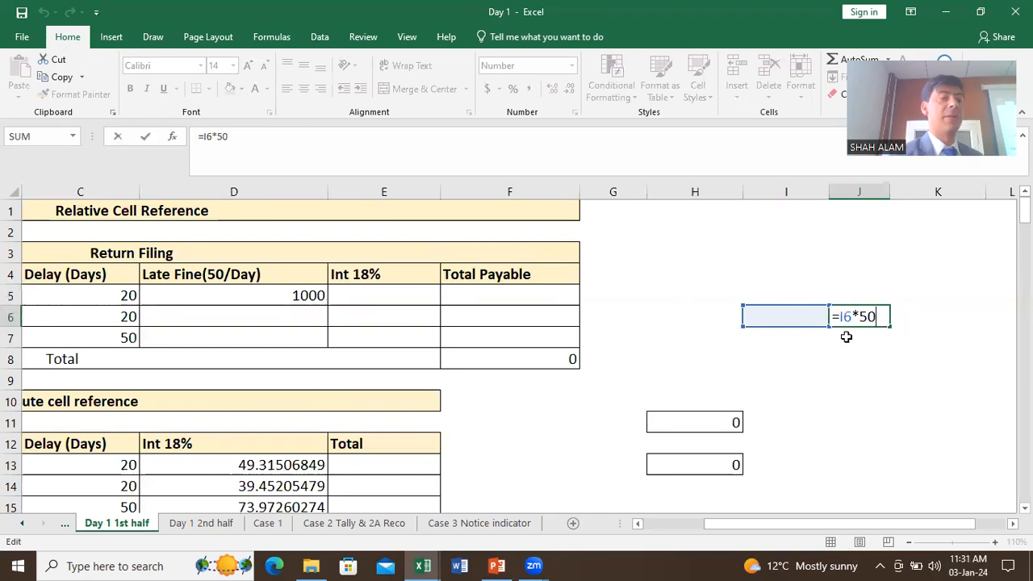
key("ctrl+Return")
left_click_drag(749, 528, 611, 520)
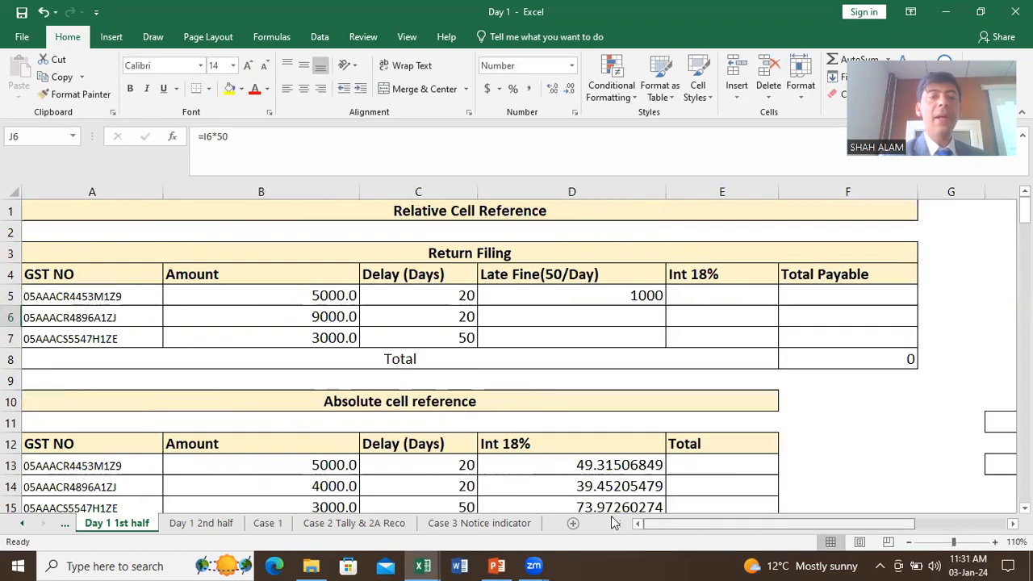
left_click(612, 296)
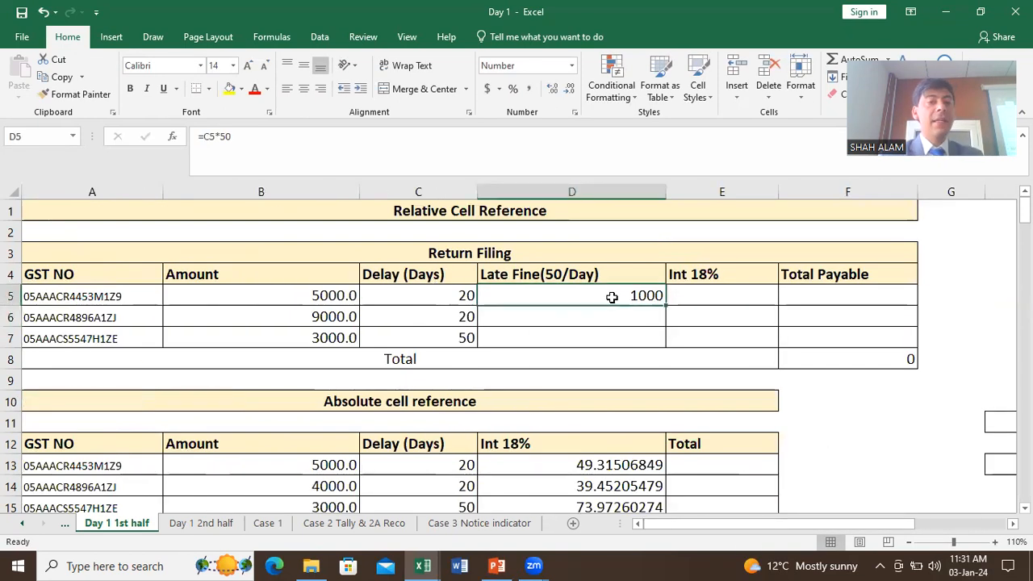
key("ctrl+c")
left_click_drag(616, 315, 611, 341)
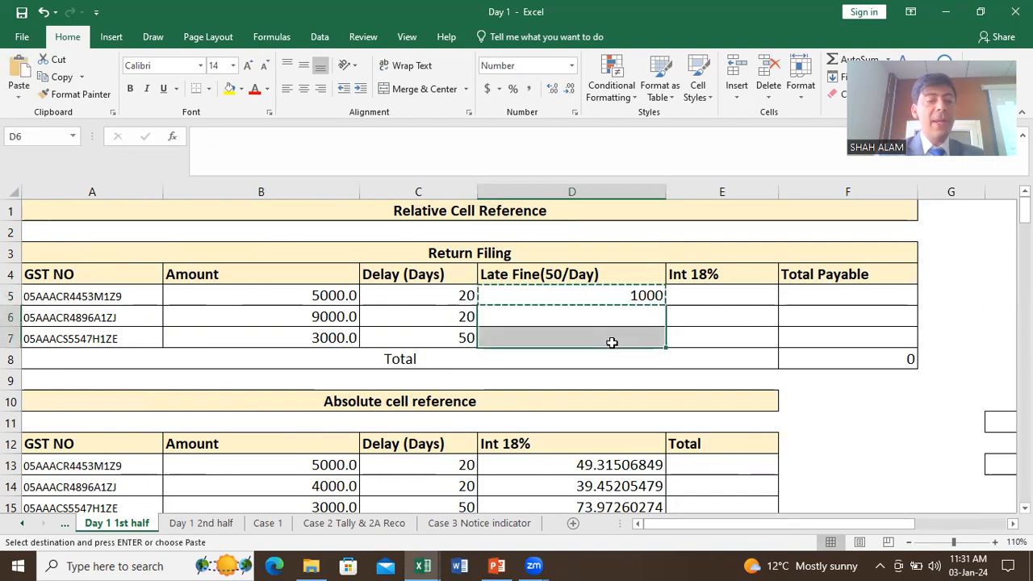
key("ctrl+v")
double_click(611, 318)
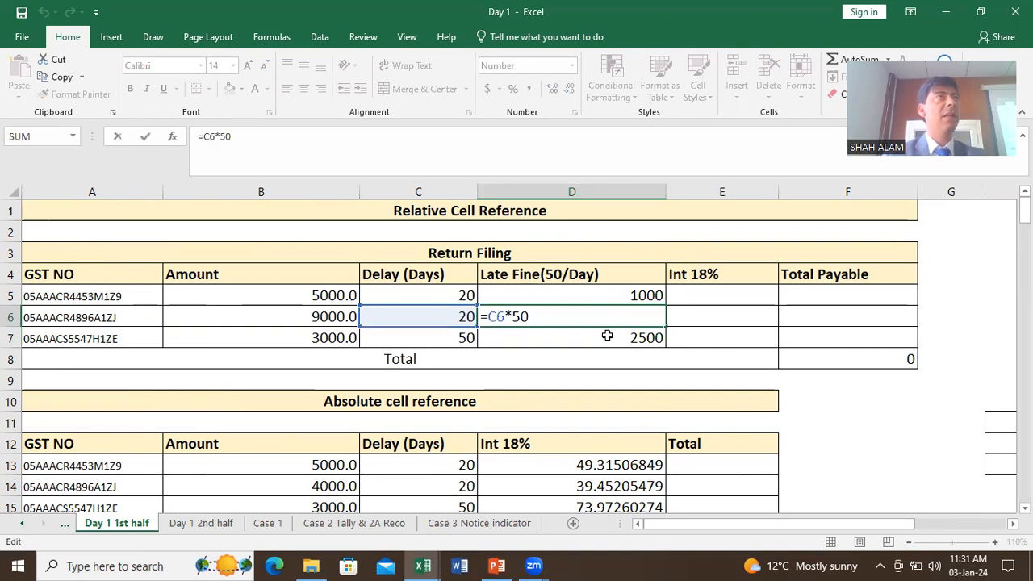
key("Escape")
double_click(609, 339)
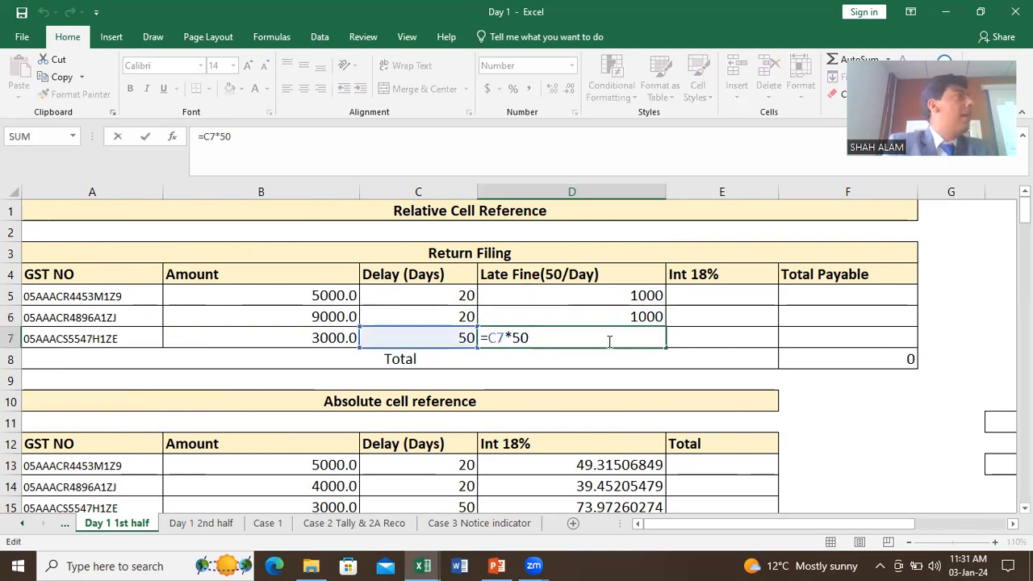
left_click_drag(608, 318, 613, 339)
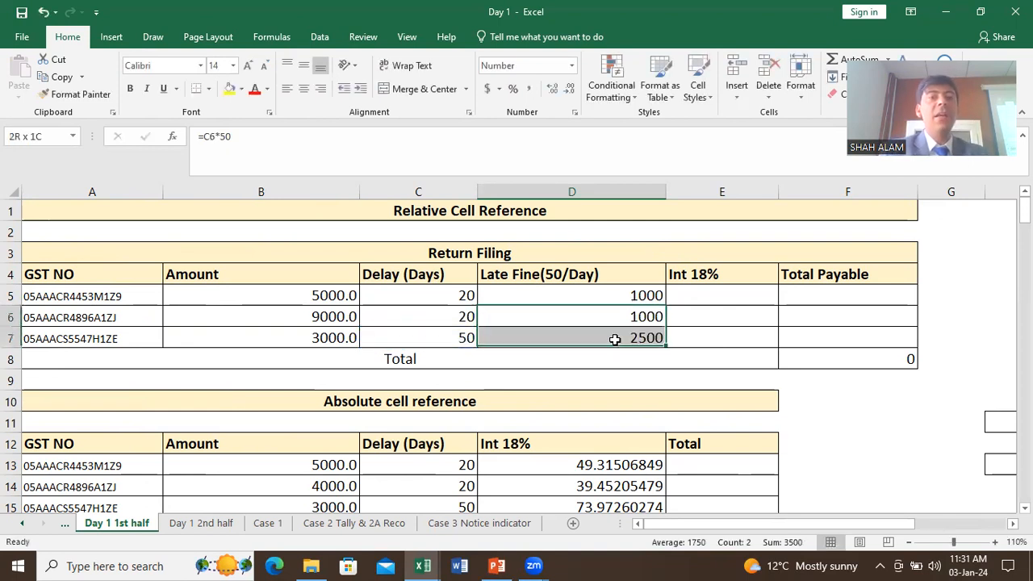
key("Delete")
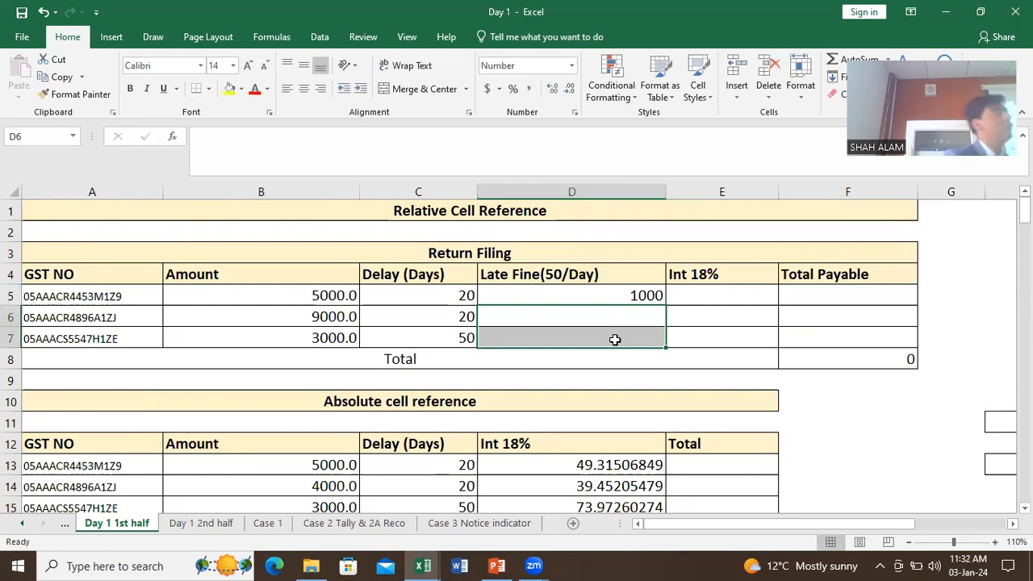
left_click(592, 293)
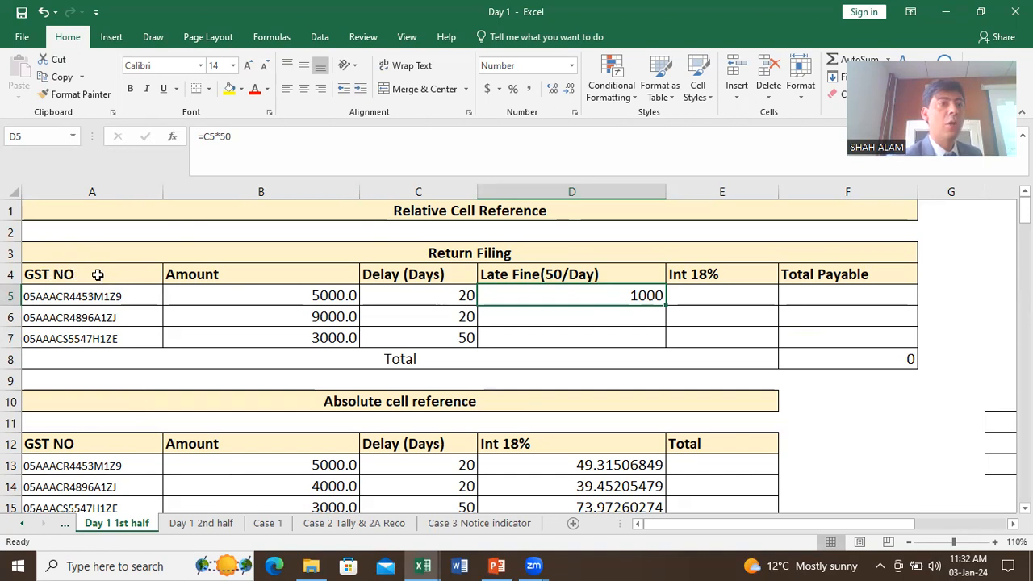
Step: Fill the D5 fine formula down to D7, giving fines of 1000, 1000 and 2500
left_click_drag(81, 274, 840, 268)
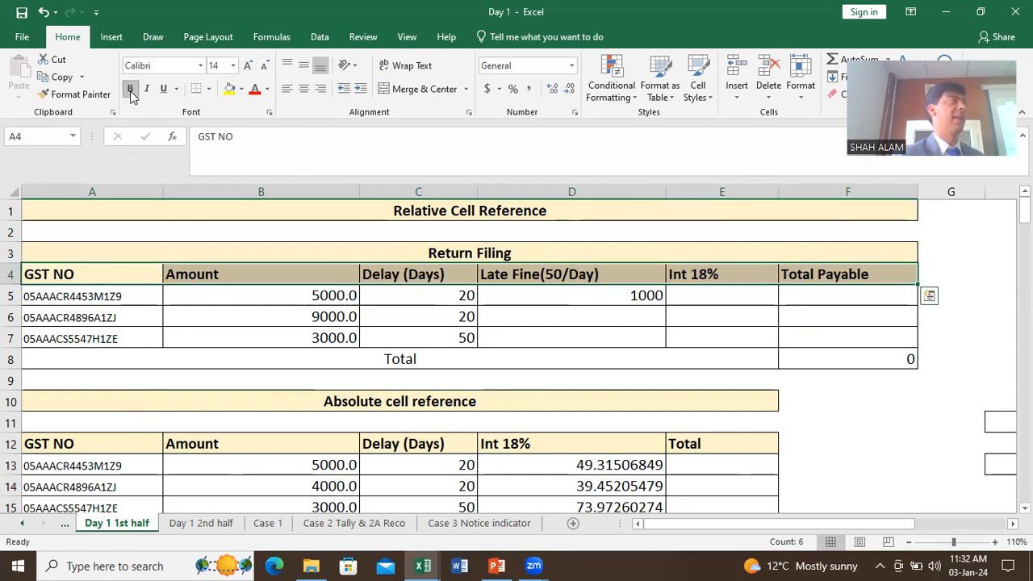
left_click(408, 300)
left_click(624, 295)
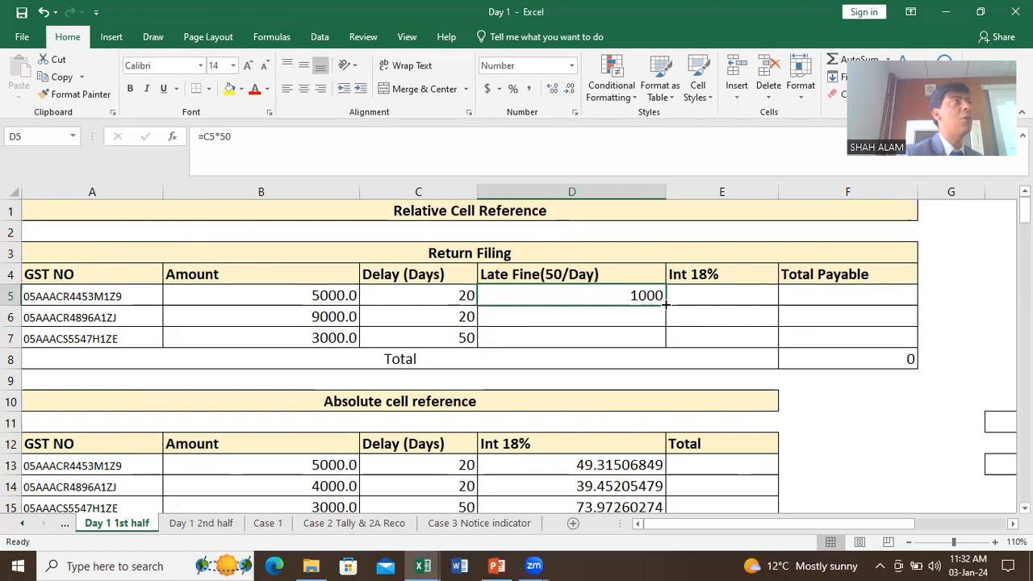
left_click_drag(665, 303, 665, 352)
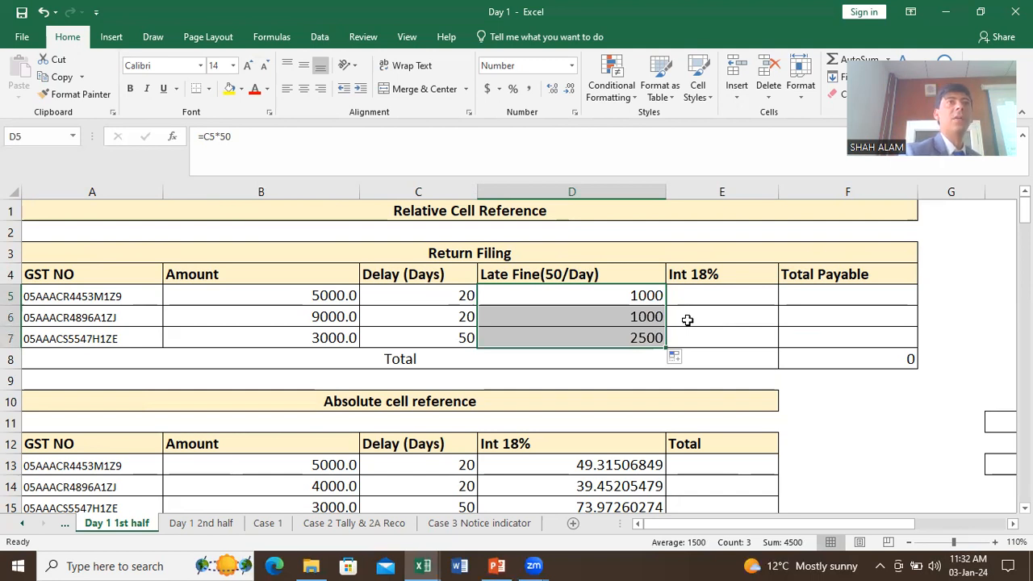
Step: Move the D5 formula to H5 to inspect it, undo the move, and select E5
left_click(601, 297)
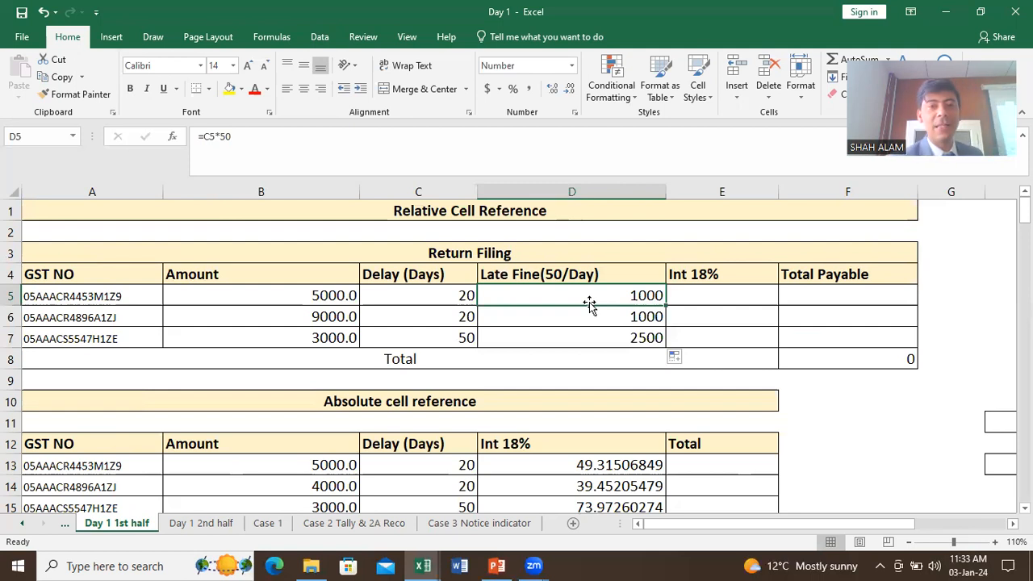
left_click_drag(590, 304, 994, 296)
left_click_drag(903, 523, 932, 519)
double_click(911, 295)
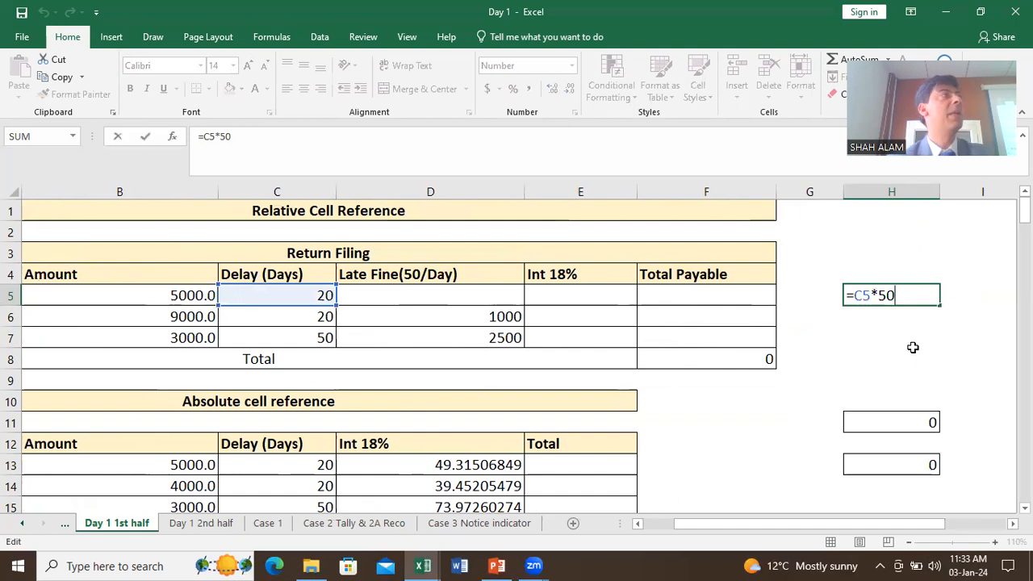
key("Escape")
key("ctrl+z")
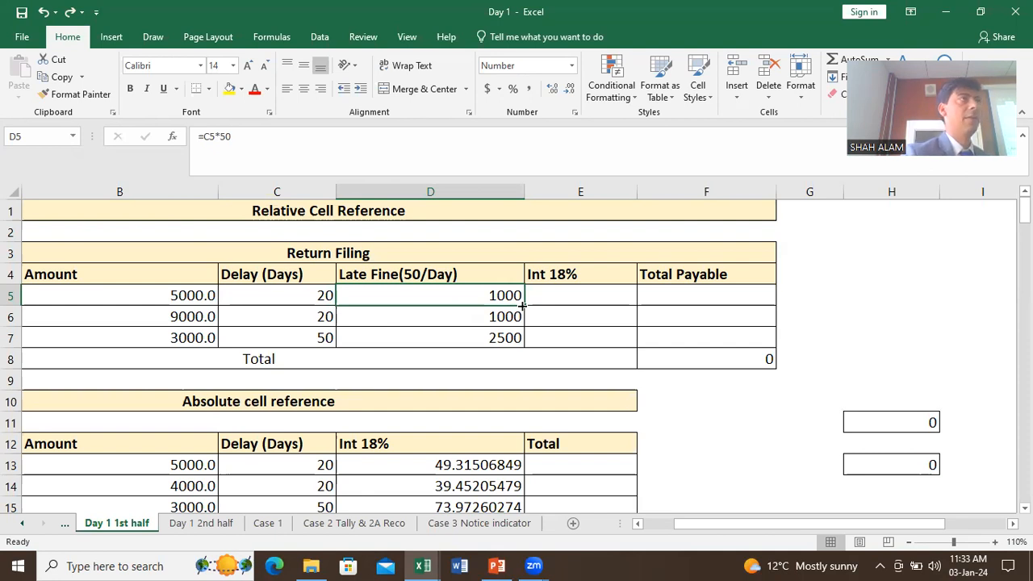
left_click_drag(745, 525, 719, 524)
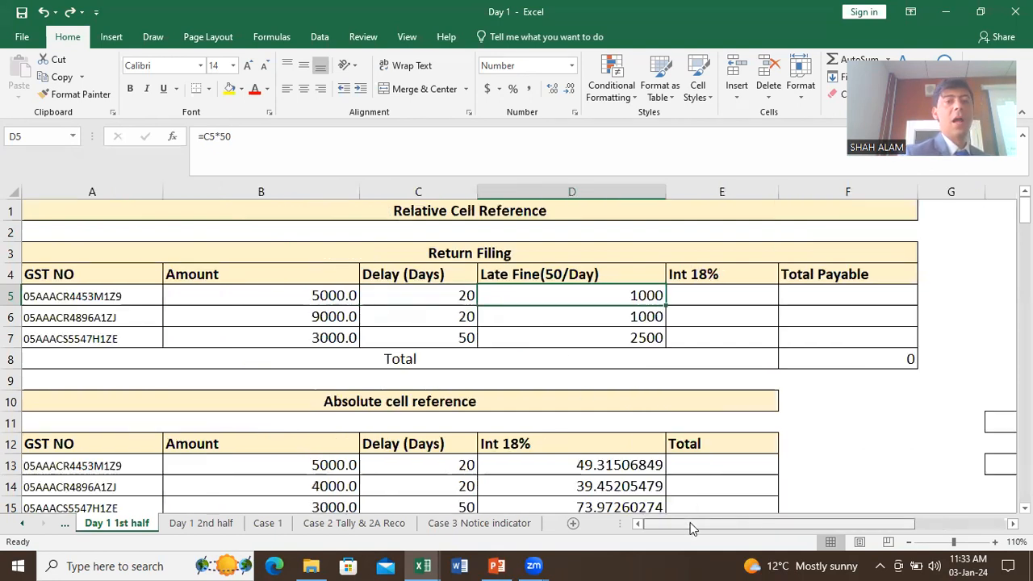
left_click(696, 297)
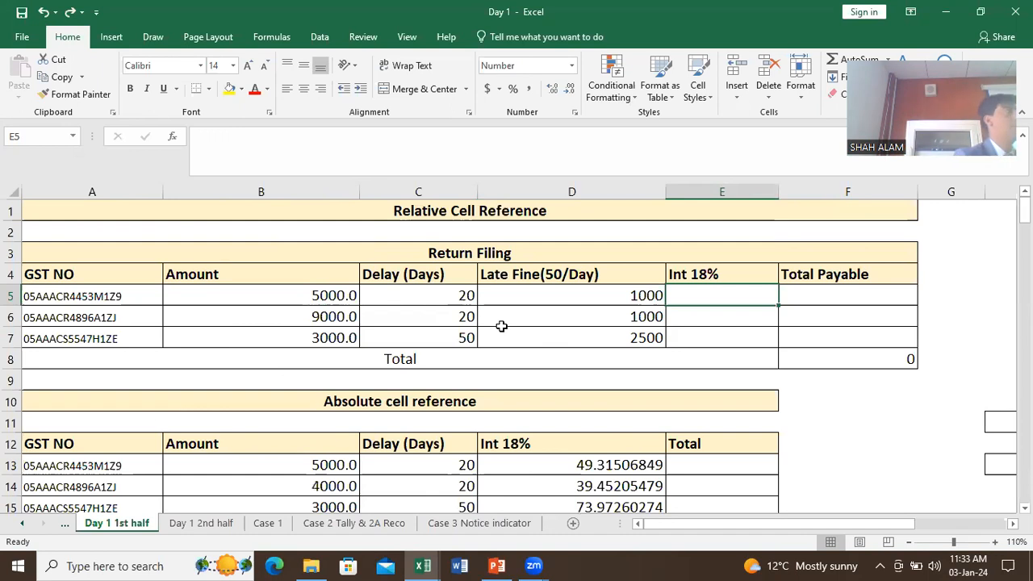
Step: Enter the interest formula =B5*(C5*18%/365) in E5 and fill it down to E7
type("=")
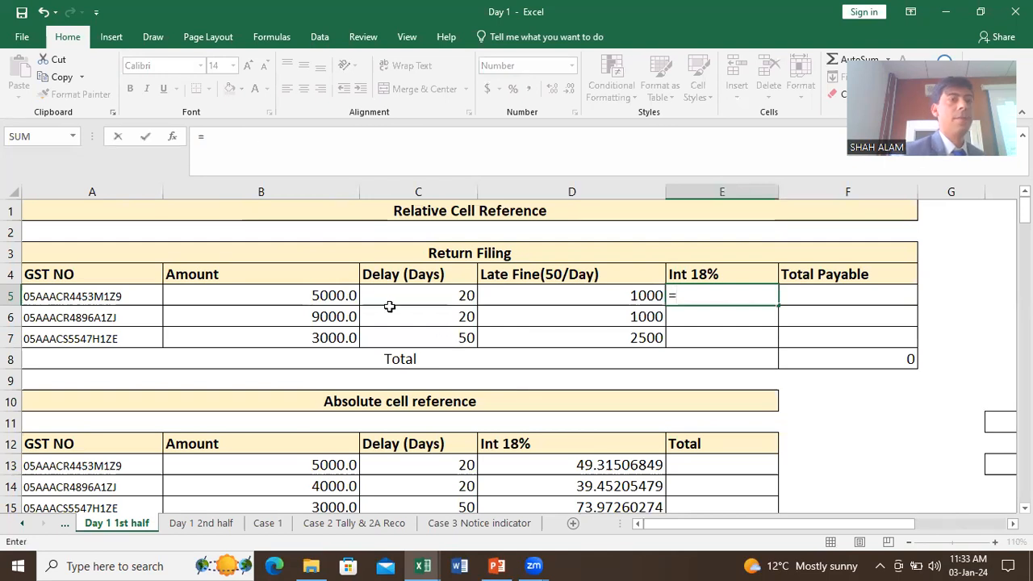
left_click(318, 299)
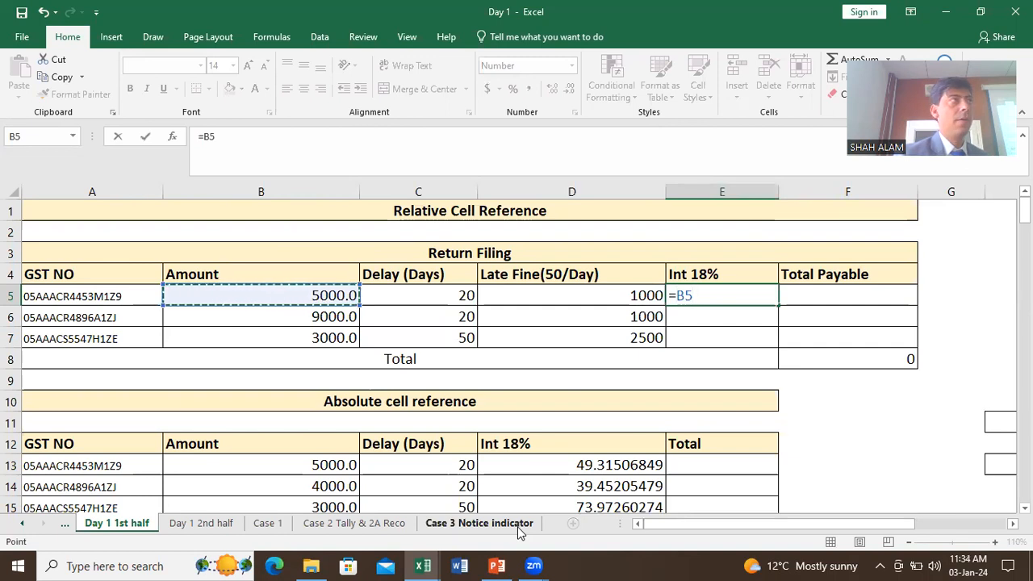
type("*")
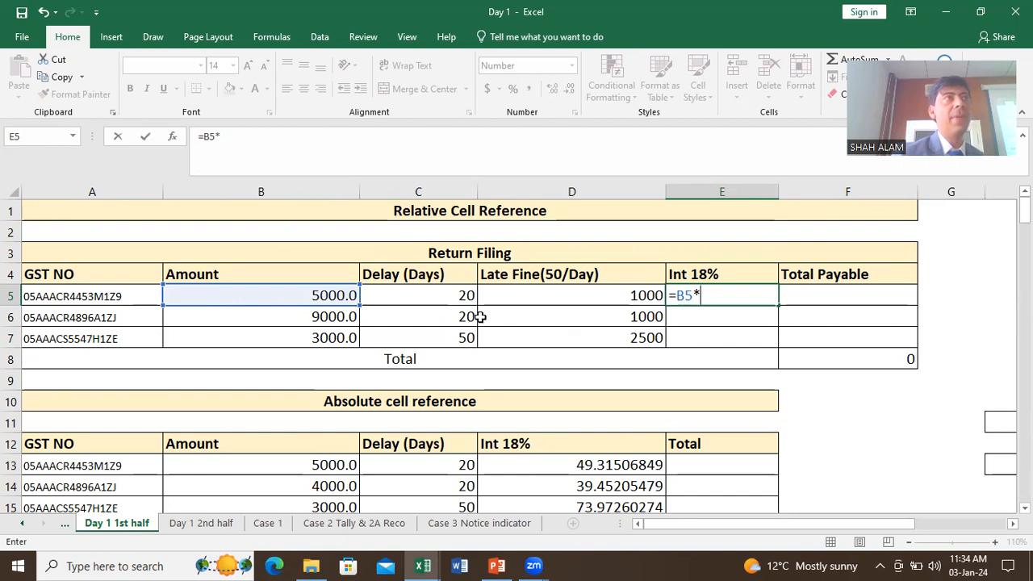
type("*(")
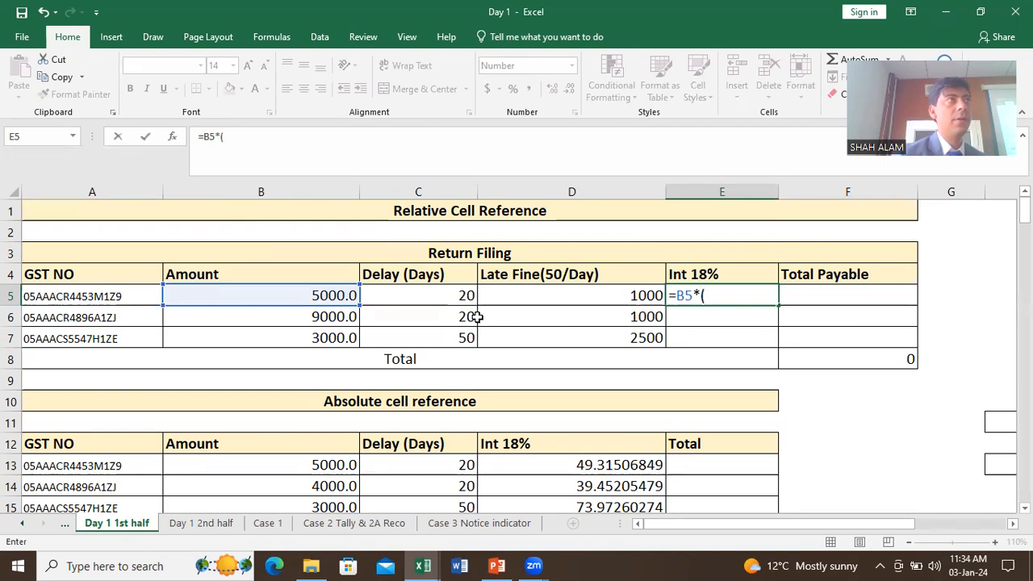
left_click(442, 295)
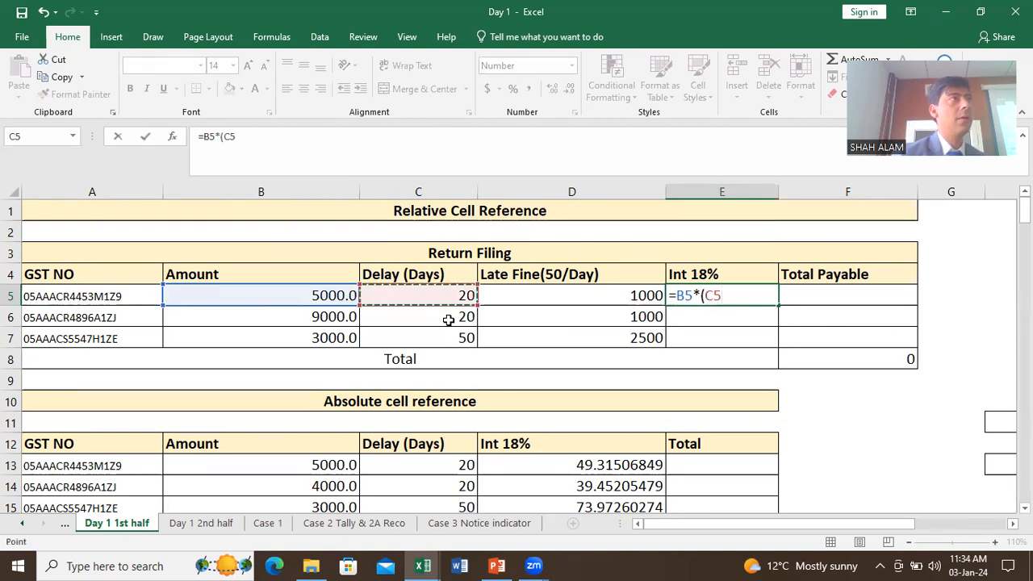
type("*")
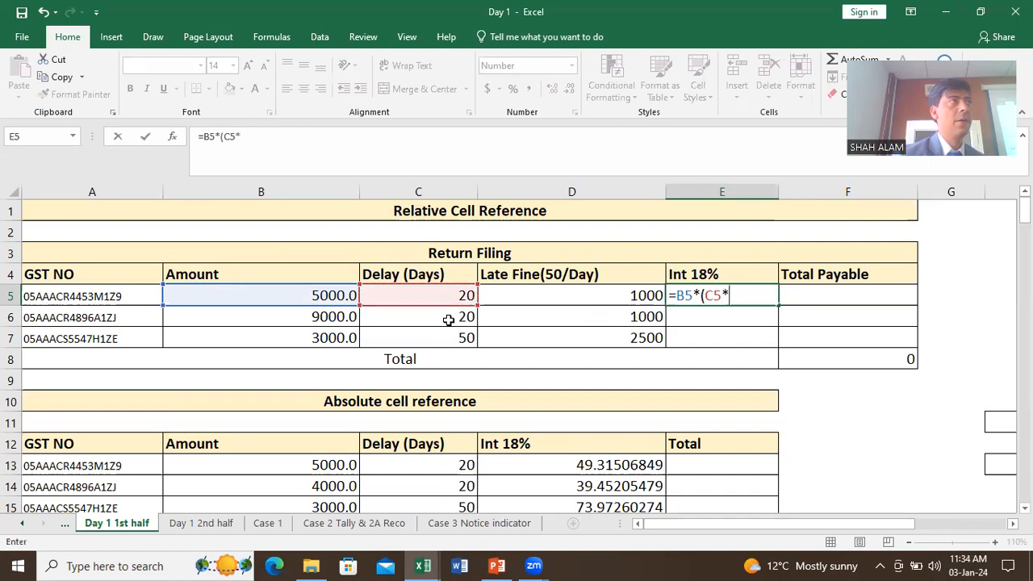
type("18%/365)")
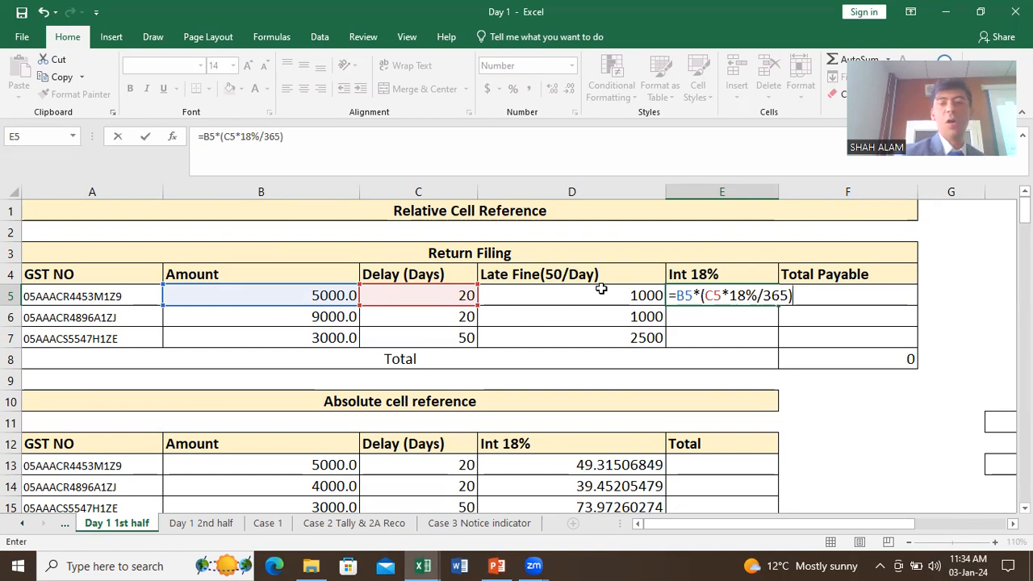
key("Return")
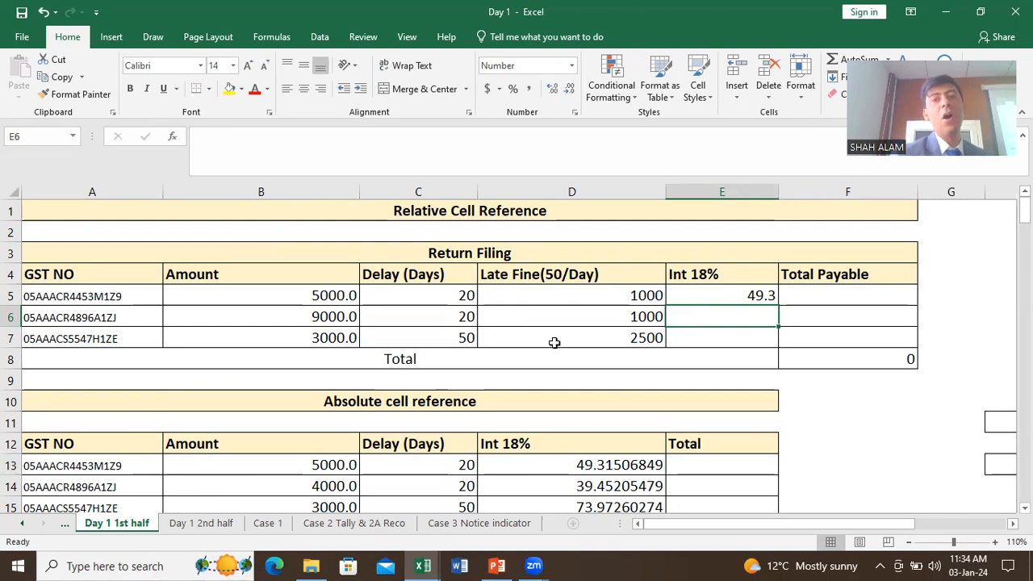
left_click(730, 295)
left_click_drag(777, 307, 768, 344)
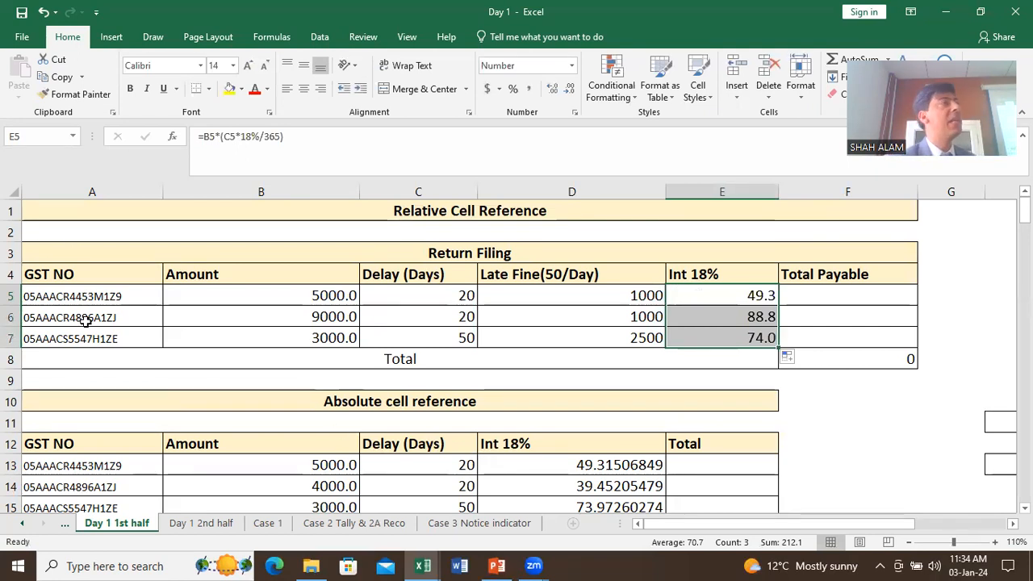
Step: Change C6's delay to 60 days and clear the interest results in E5:E7
left_click(429, 324)
type("60")
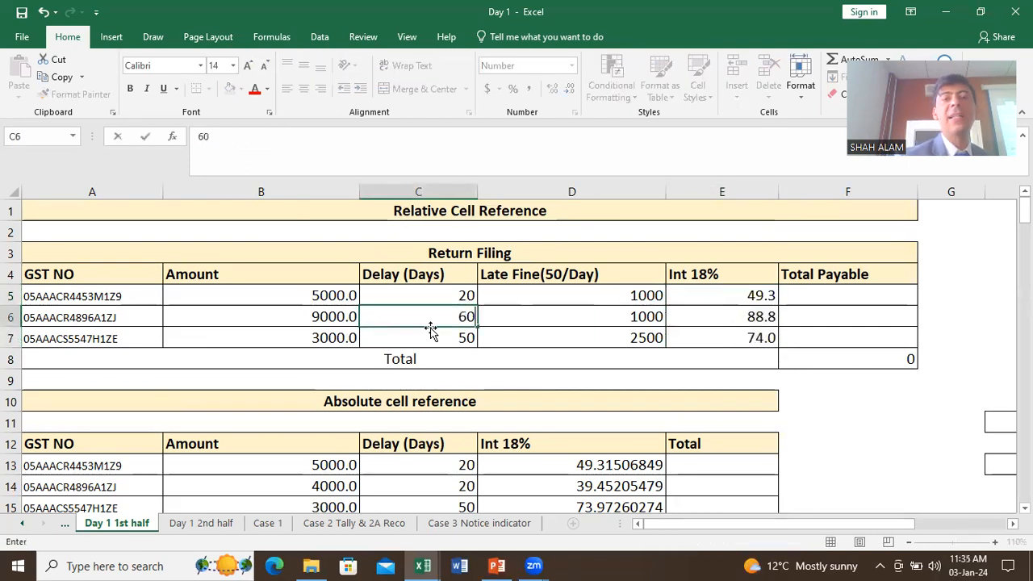
key("Return")
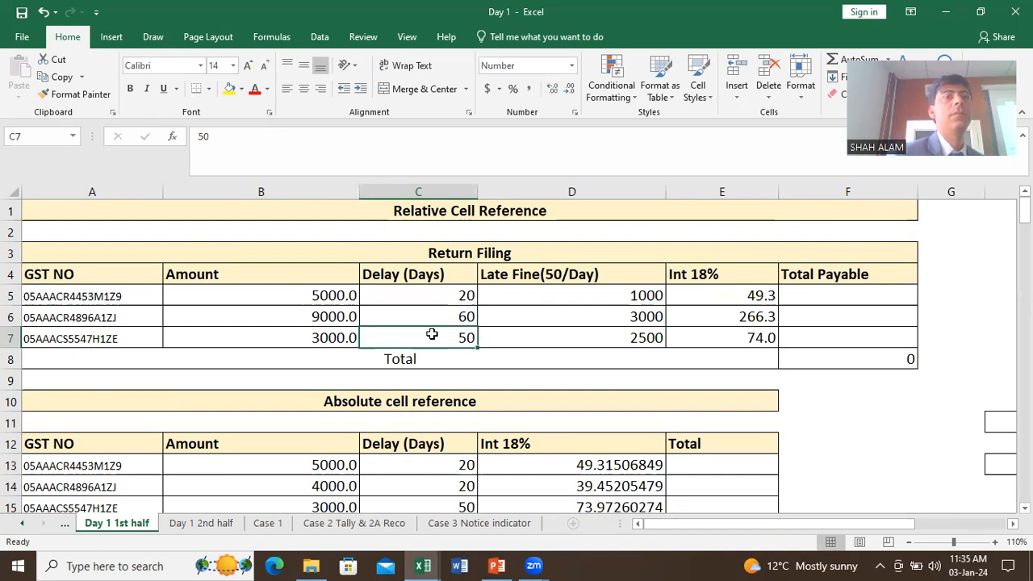
left_click_drag(717, 296, 721, 340)
key("Delete")
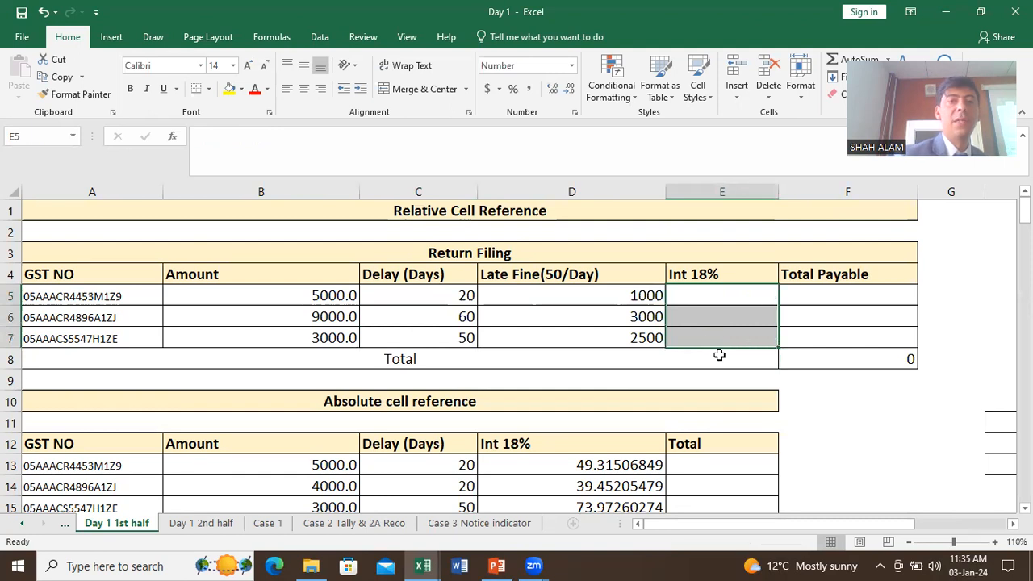
Step: Enter =B5*(C5*18%/365) in E5, giving 49.3, and fill it down the Int 18% column
left_click(708, 298)
double_click(708, 297)
type("=")
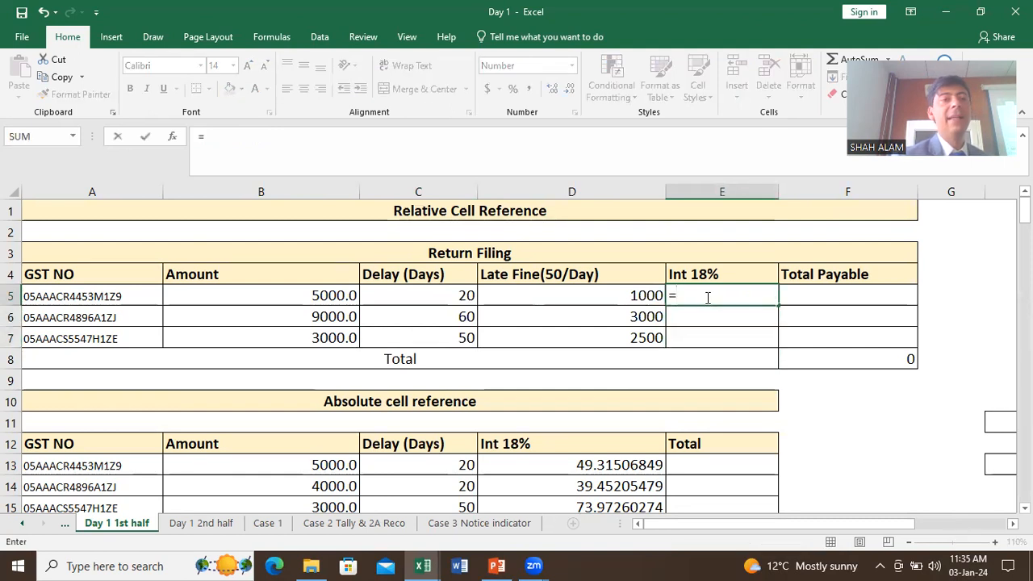
left_click(349, 297)
type("*(")
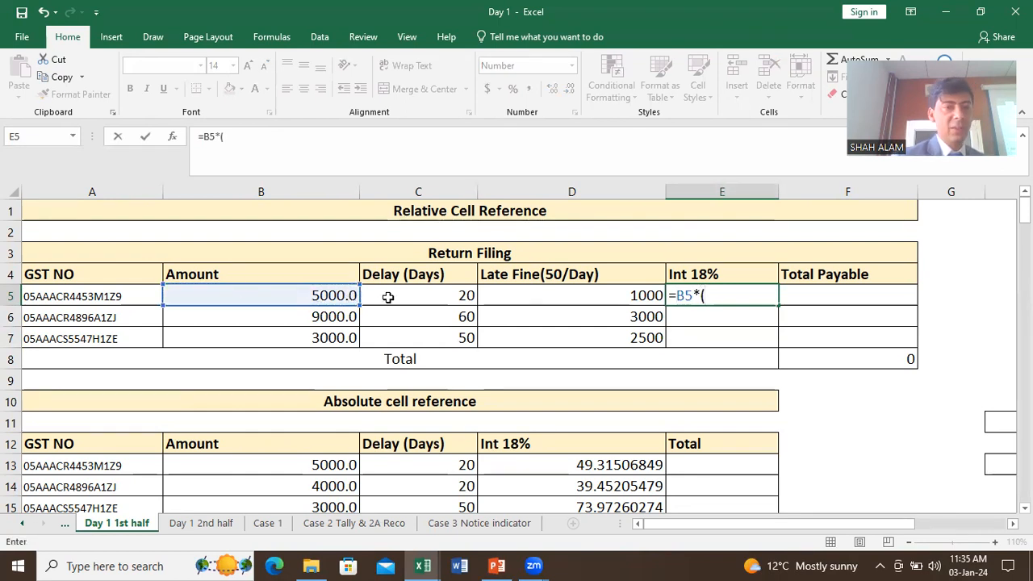
left_click(388, 297)
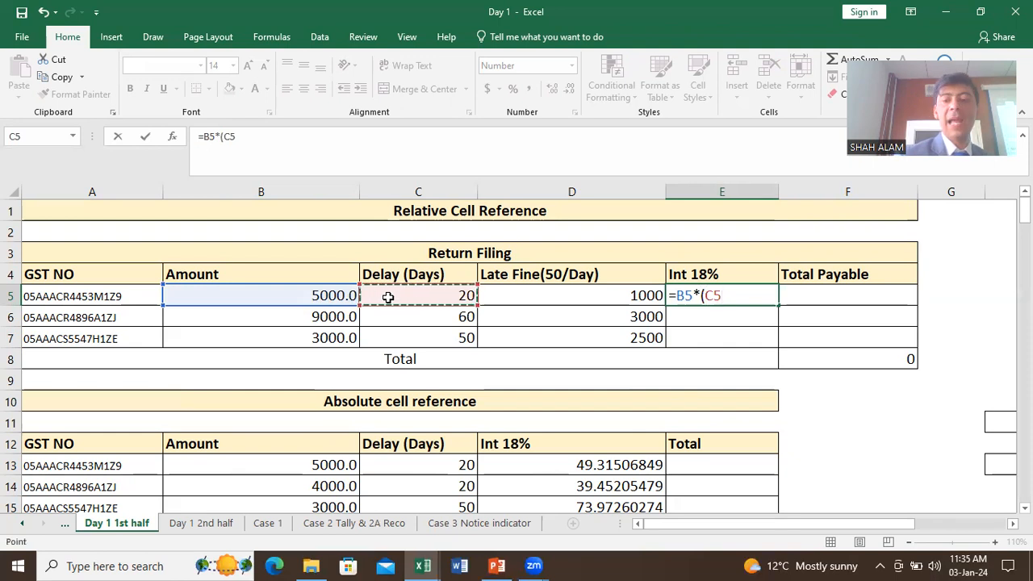
type("*")
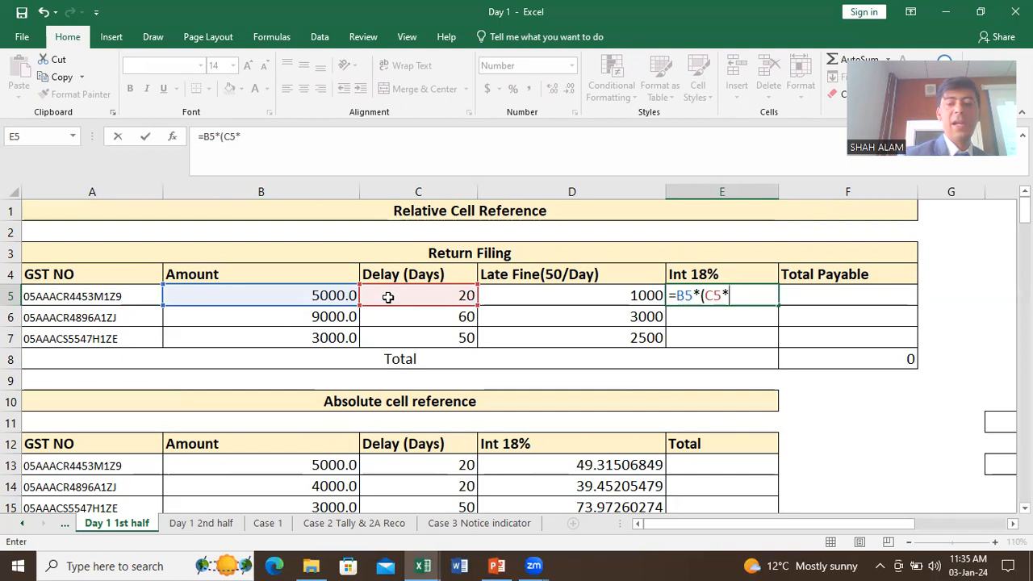
type("18")
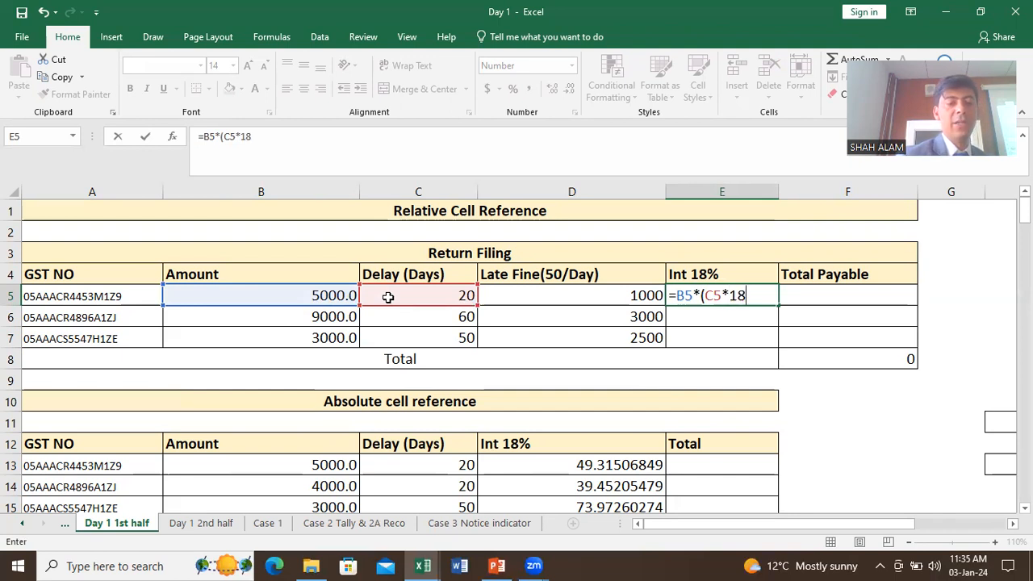
type("%/365")
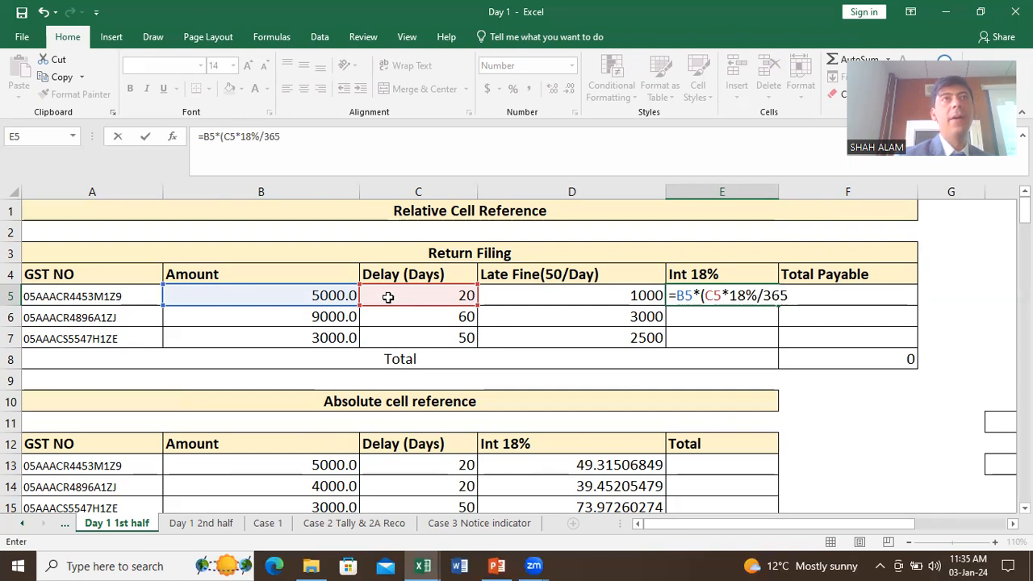
type(")")
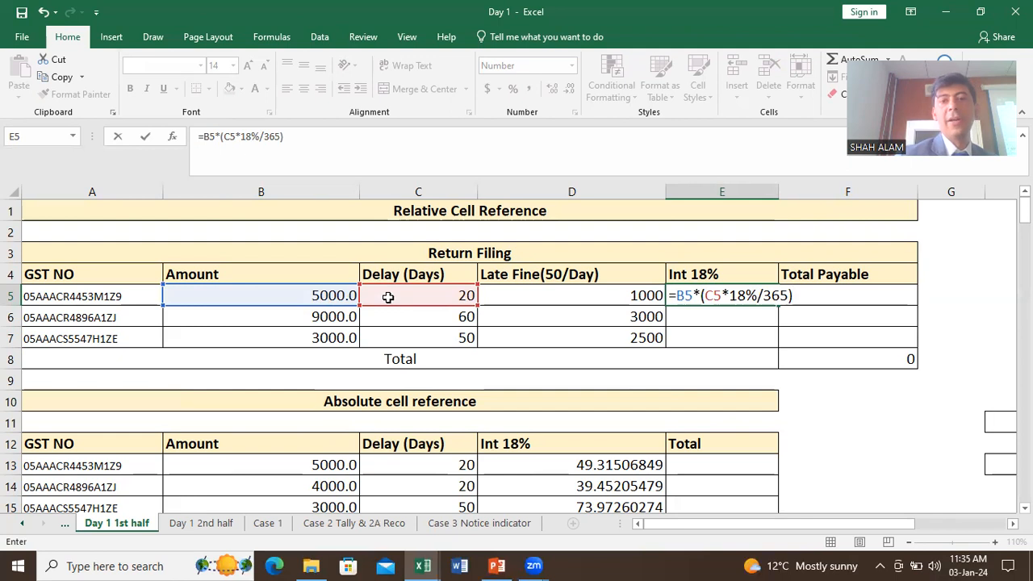
key("Return")
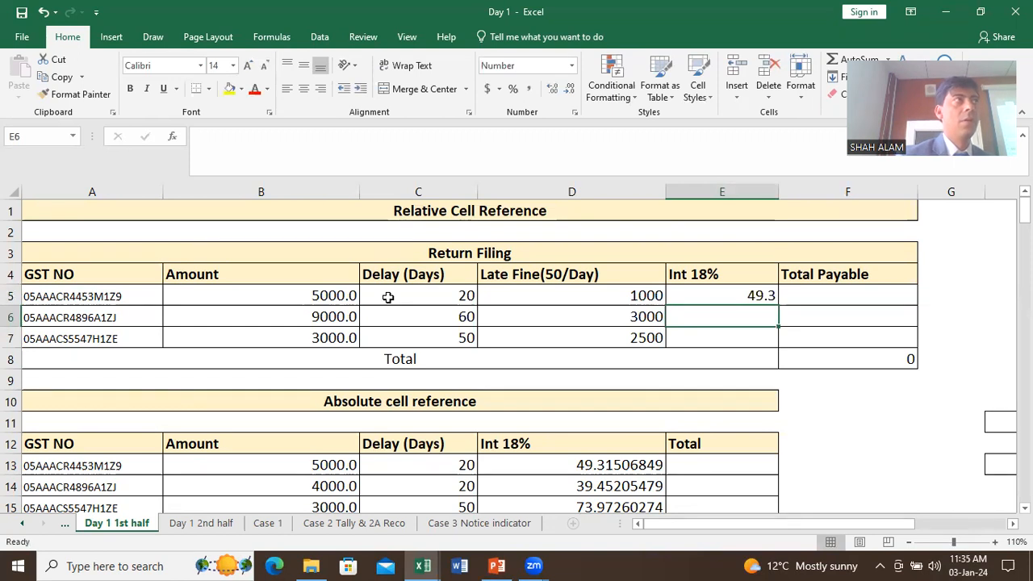
left_click(757, 295)
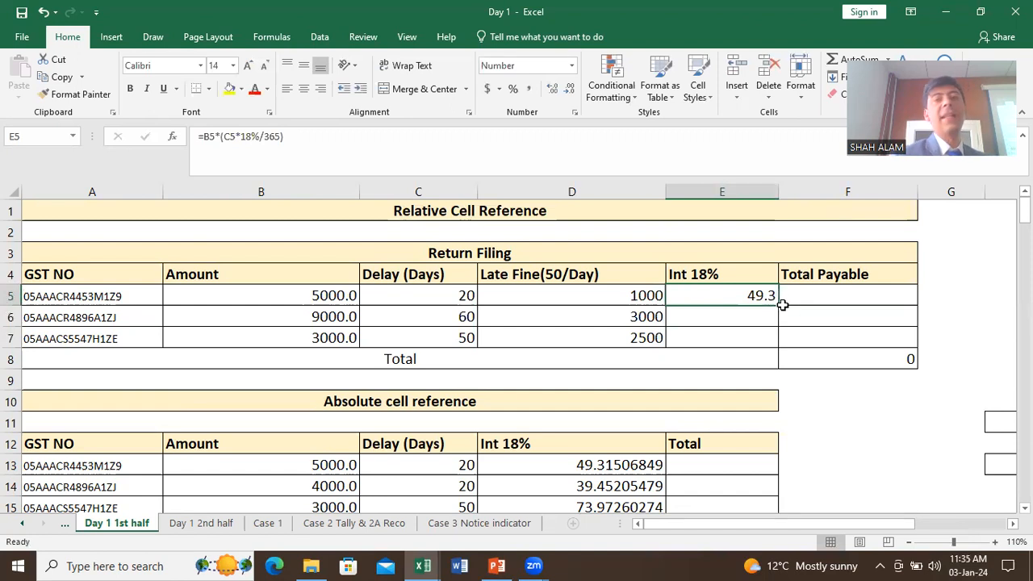
left_click_drag(777, 306, 772, 340)
scroll(763, 311, "down", 2)
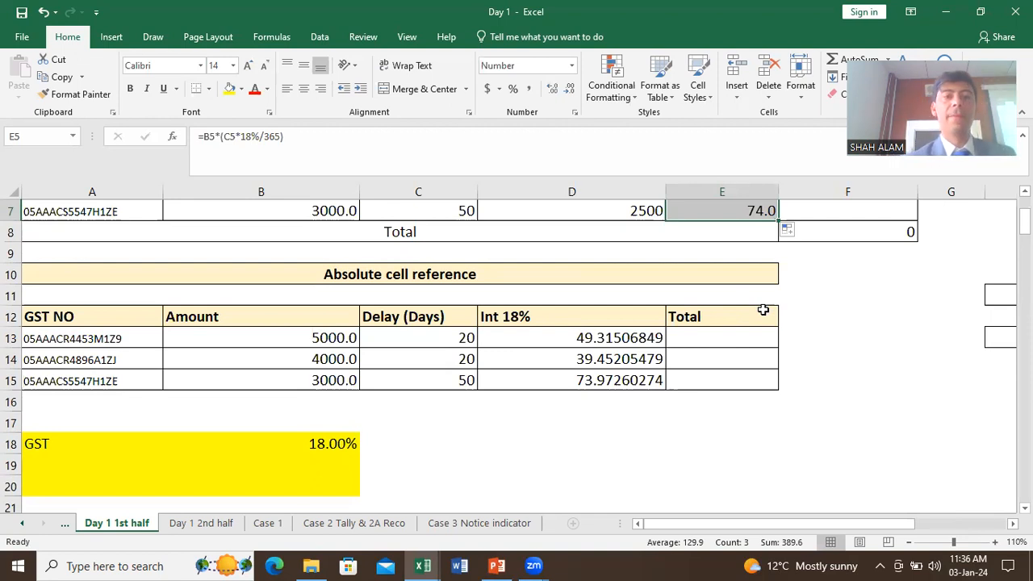
left_click(625, 342)
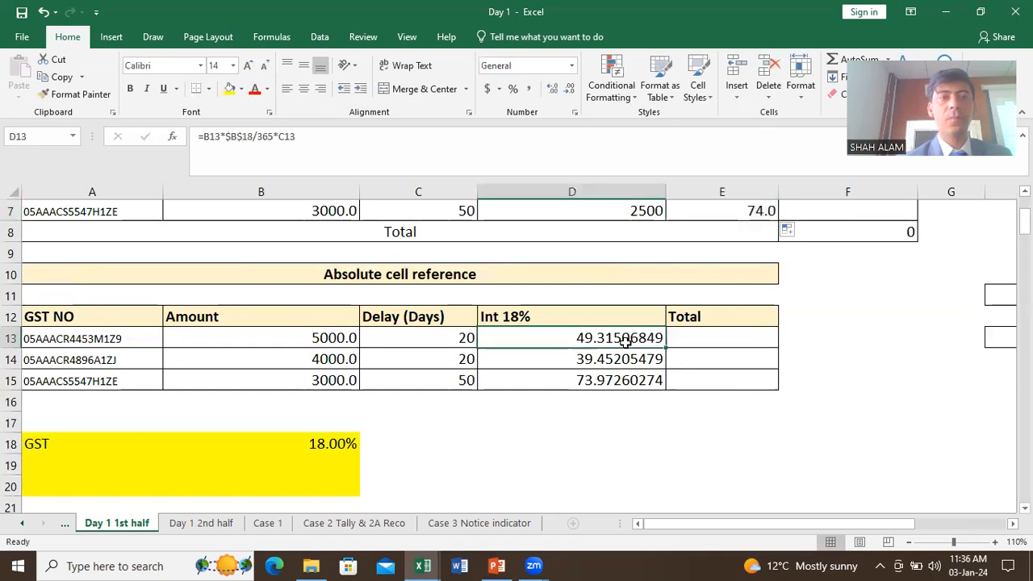
left_click_drag(625, 342, 626, 380)
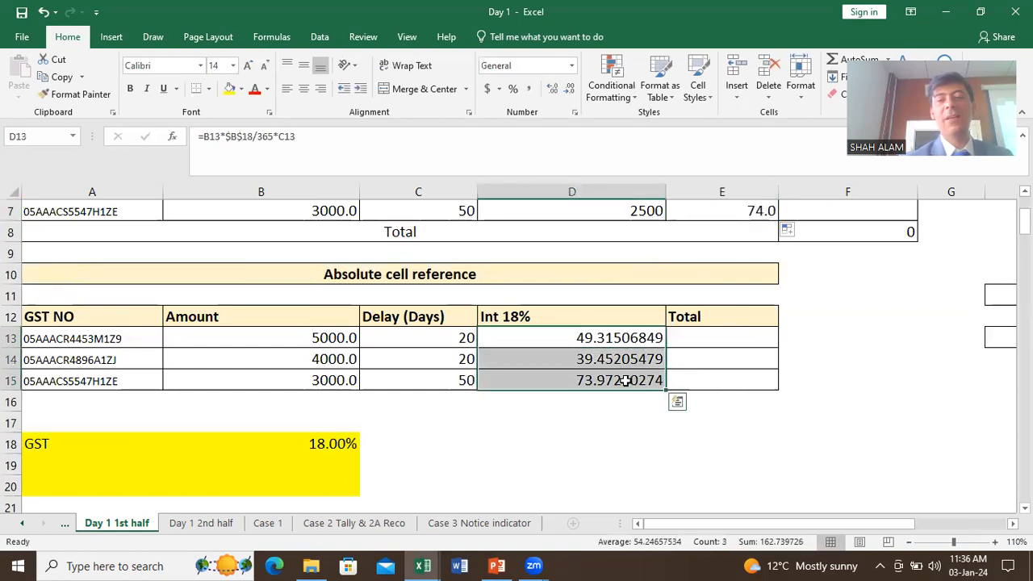
key("Delete")
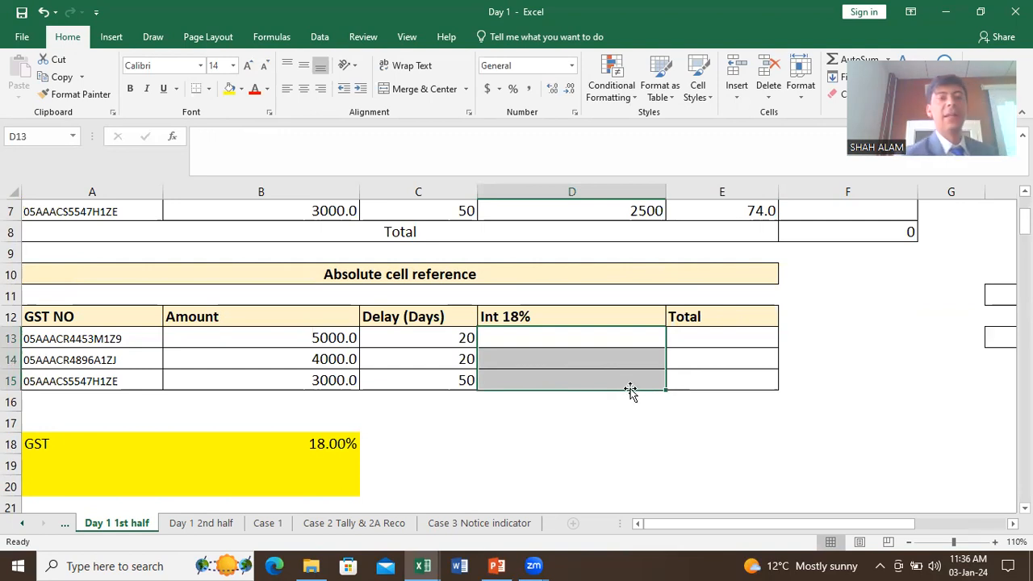
left_click(343, 436)
left_click(98, 439)
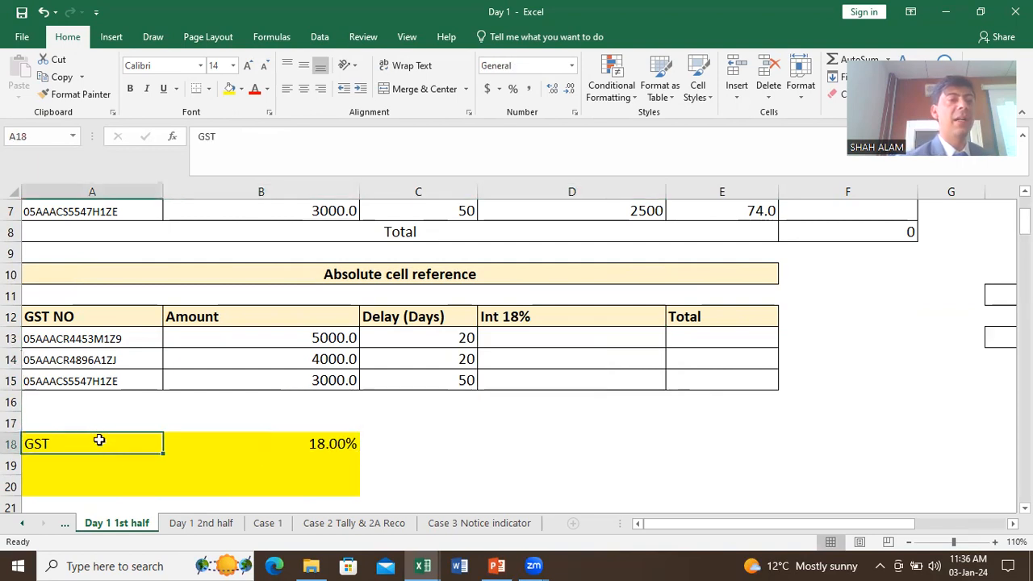
type("INT")
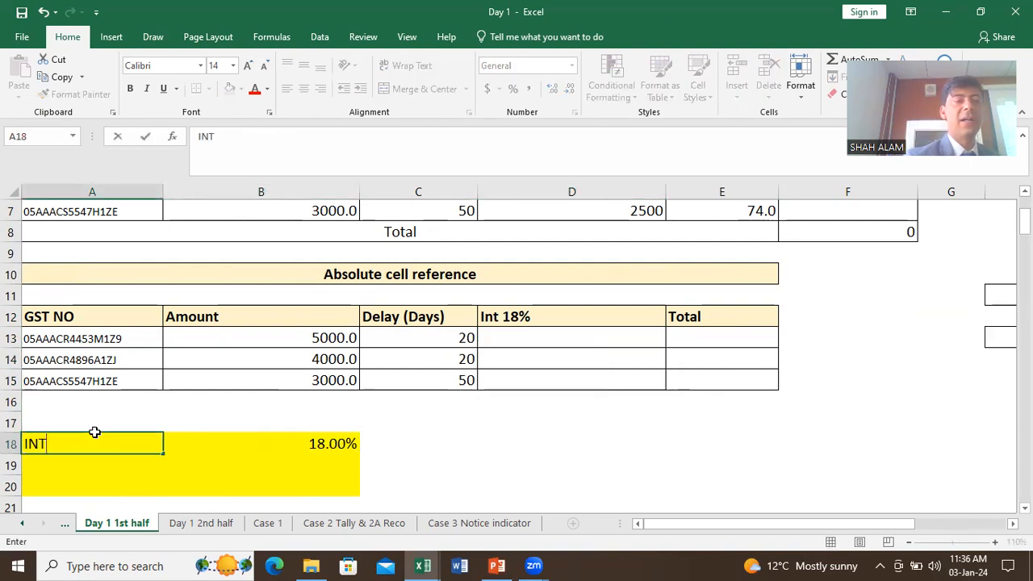
key("Return")
left_click(321, 444)
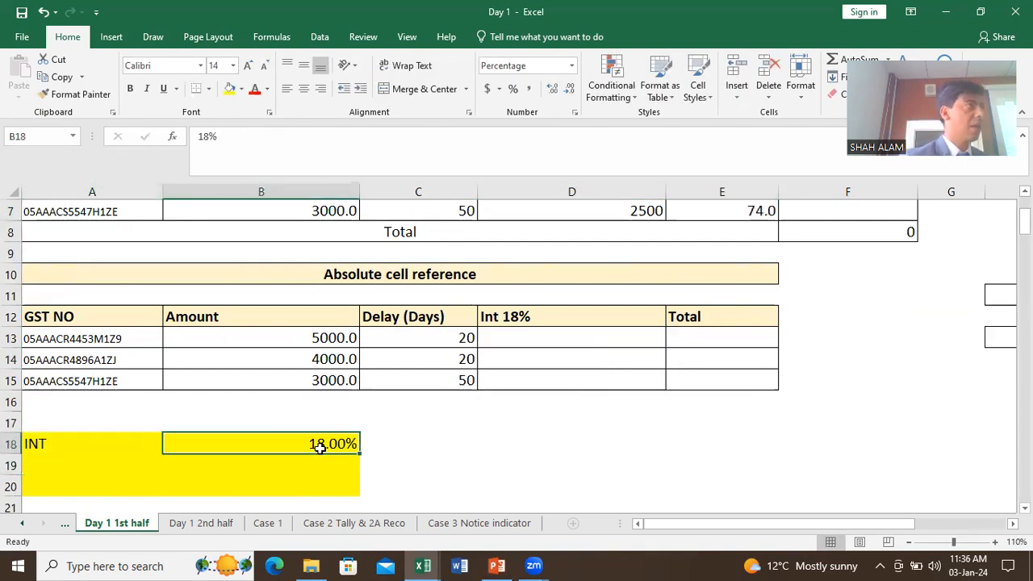
left_click(543, 340)
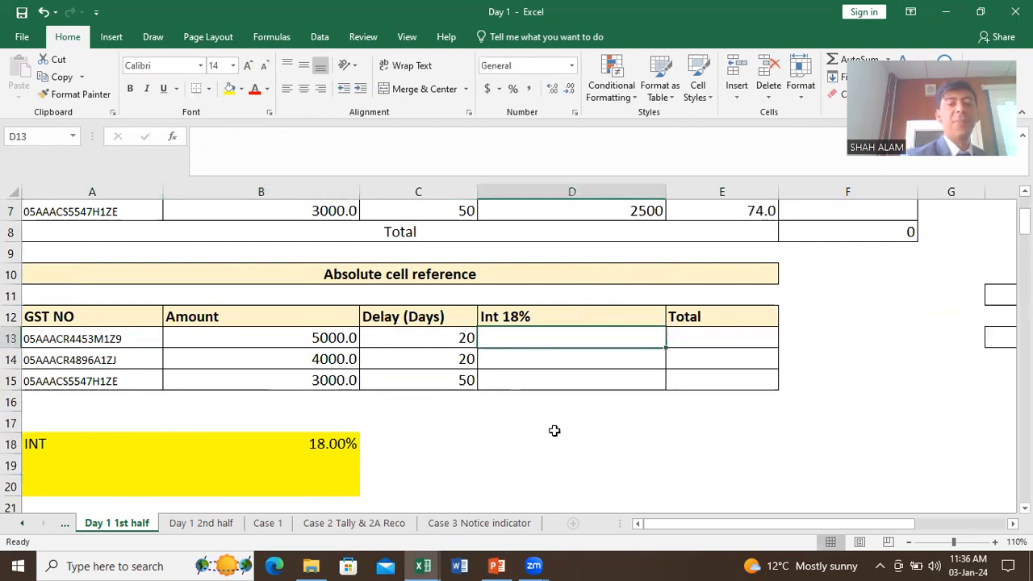
Step: Enter =B13*(C13*B18/365) in D13, showing 49.31506849, and fill it down to D15
type("=")
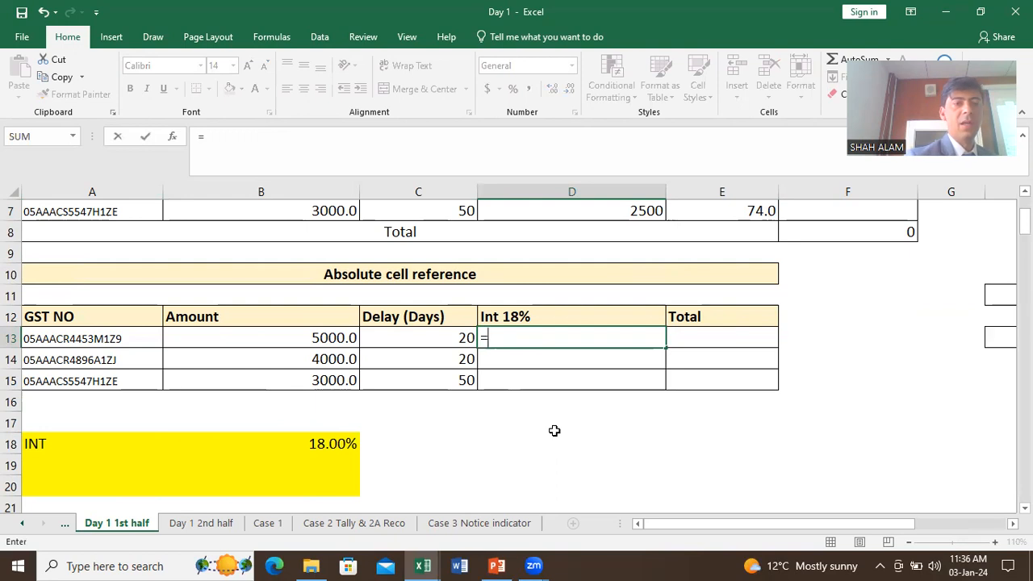
left_click(345, 349)
type("*(")
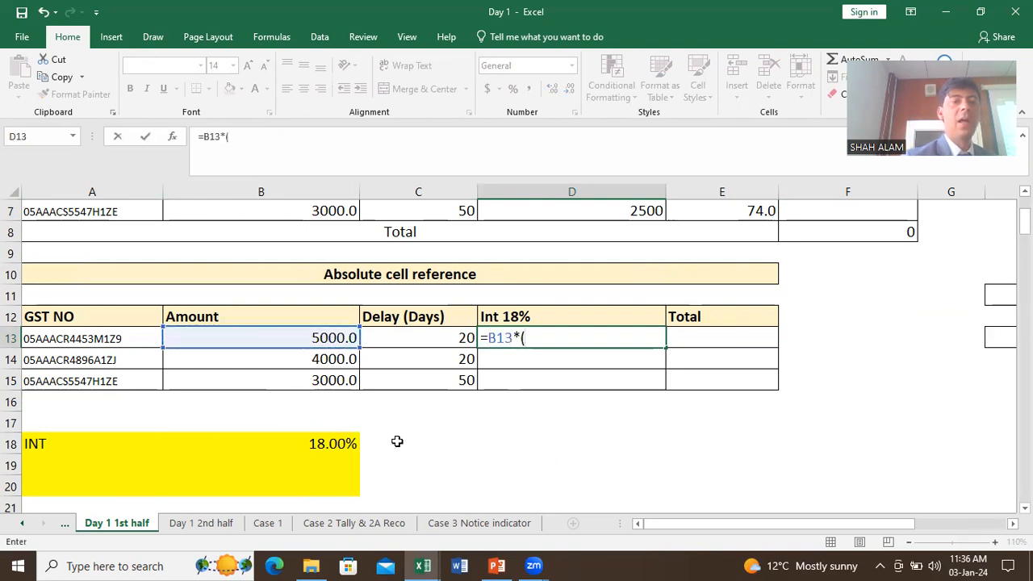
left_click(416, 340)
type("*")
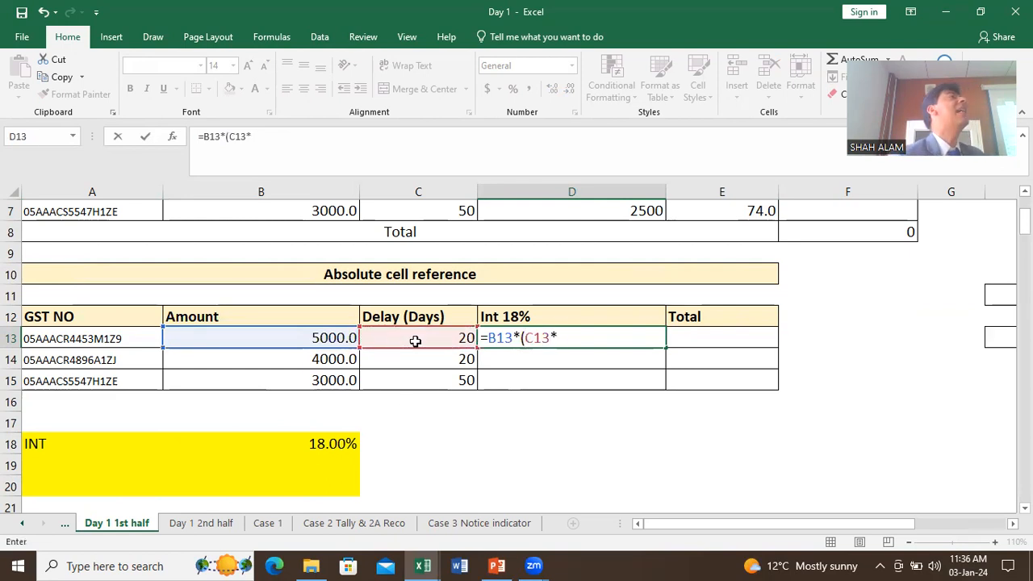
left_click(329, 443)
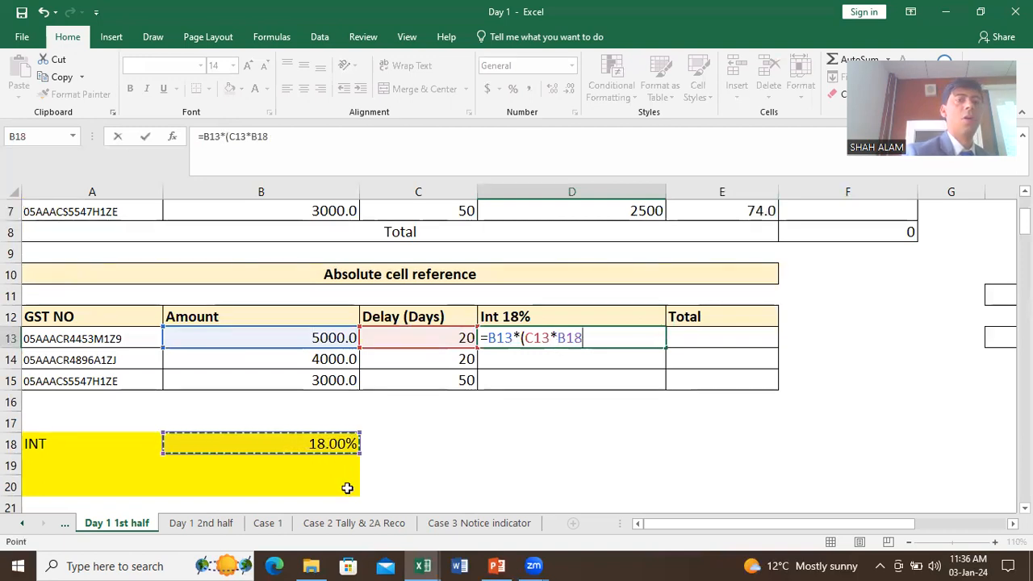
type("/365")
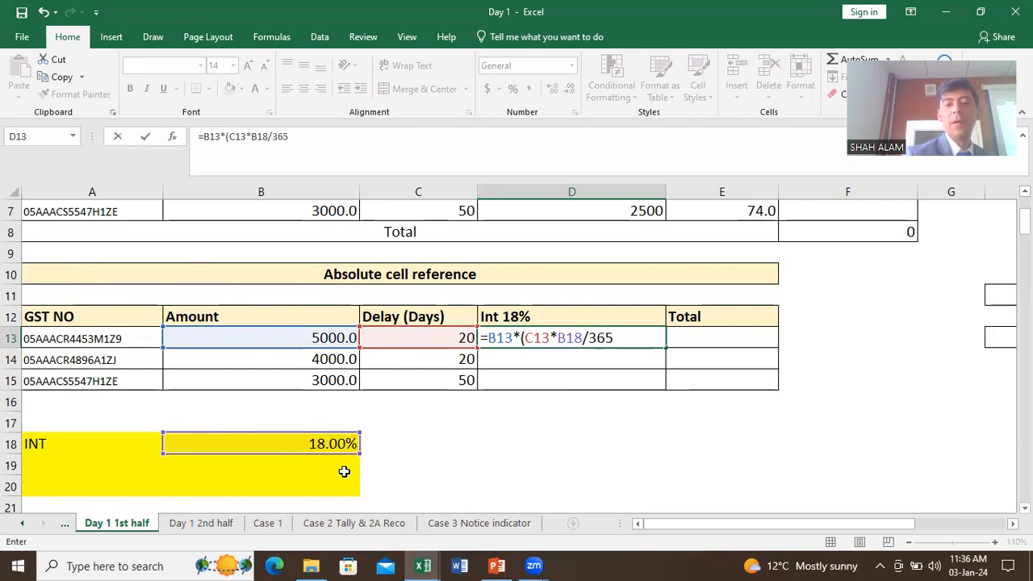
type(")")
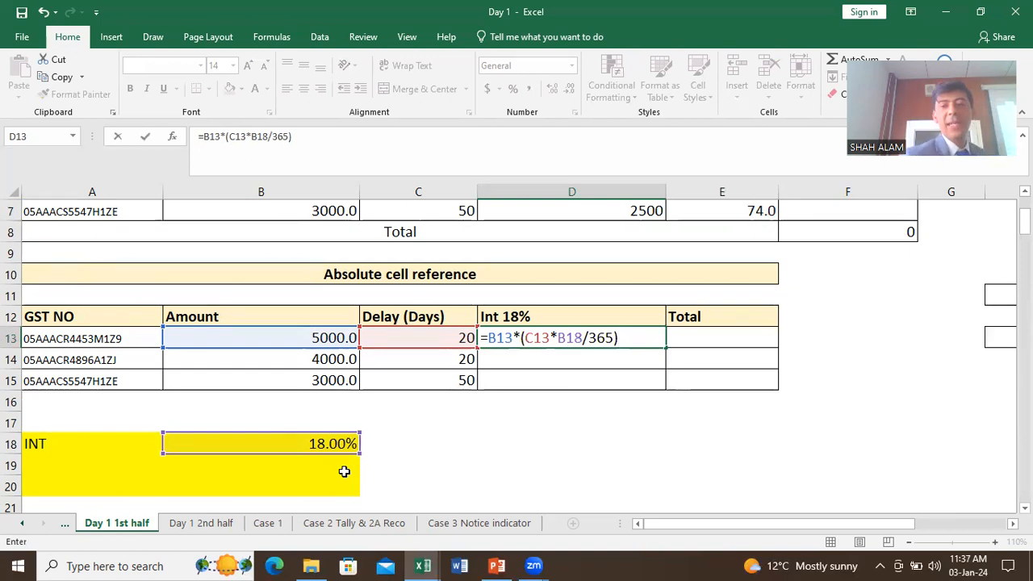
key("Return")
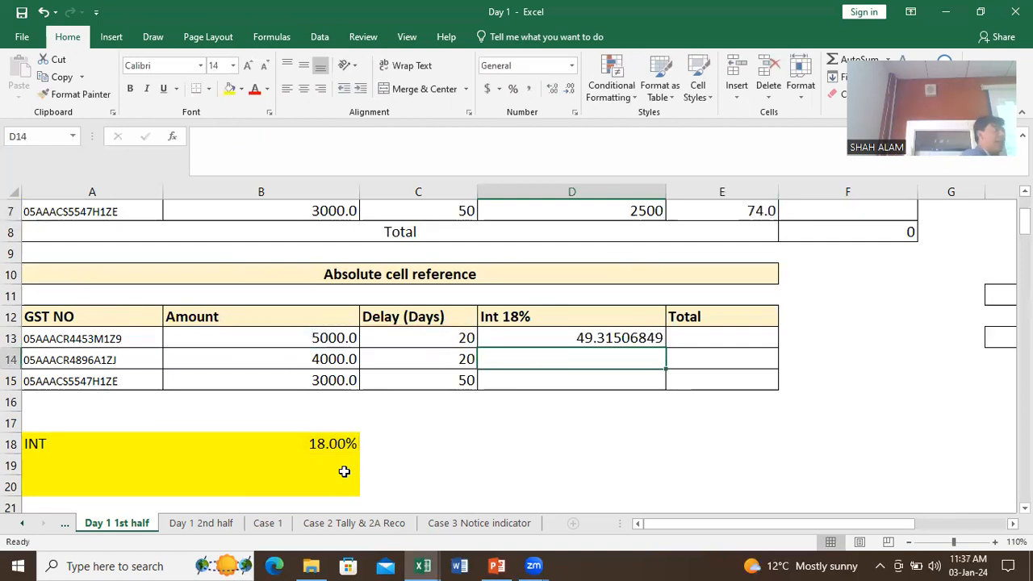
left_click(621, 339)
left_click_drag(660, 349, 658, 393)
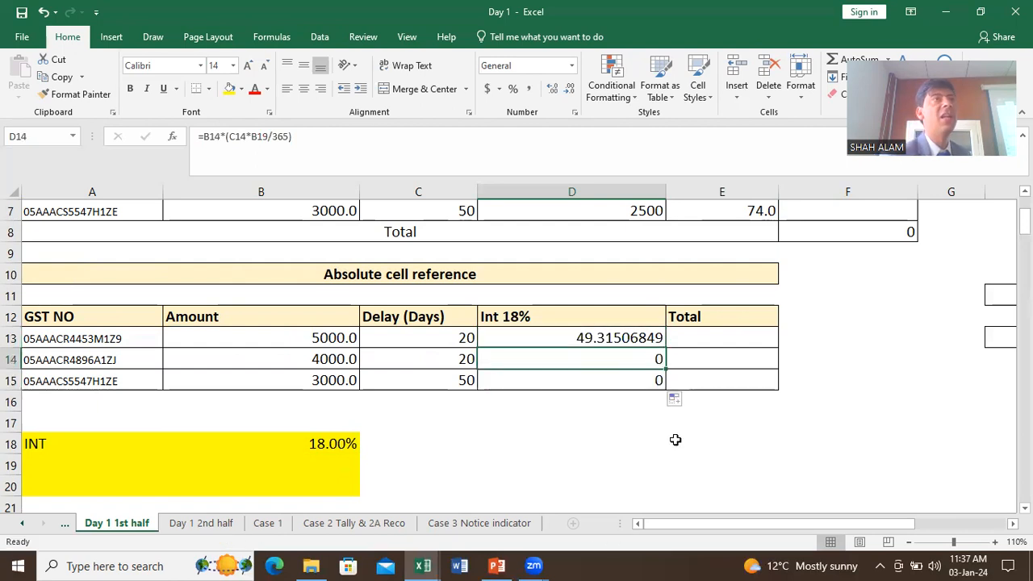
left_click(598, 449)
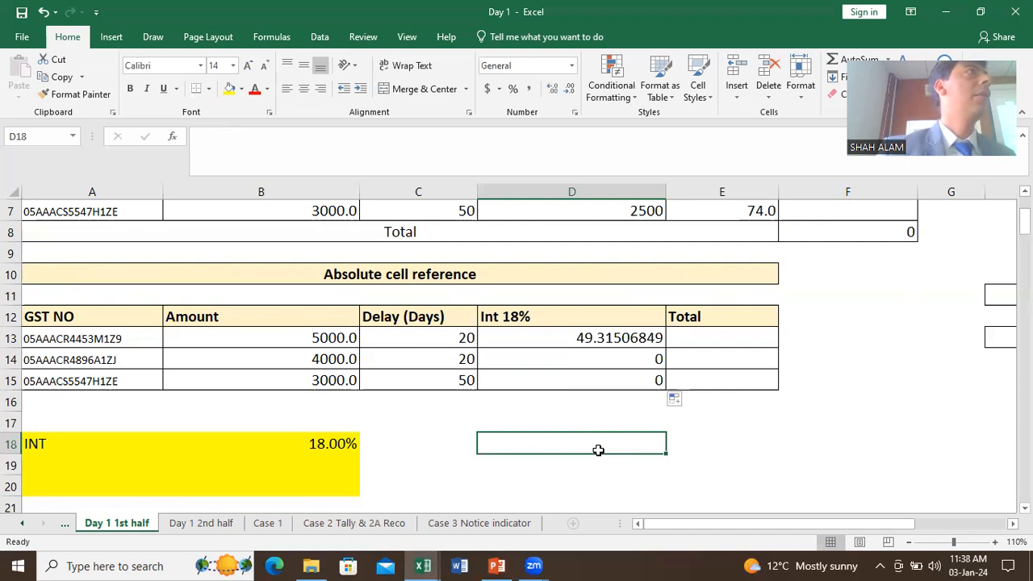
Step: Clear D13:D15, re-enter =B13*(C13*B18/365) in D13, and fill it down to D15
left_click_drag(626, 343, 628, 381)
key("Delete")
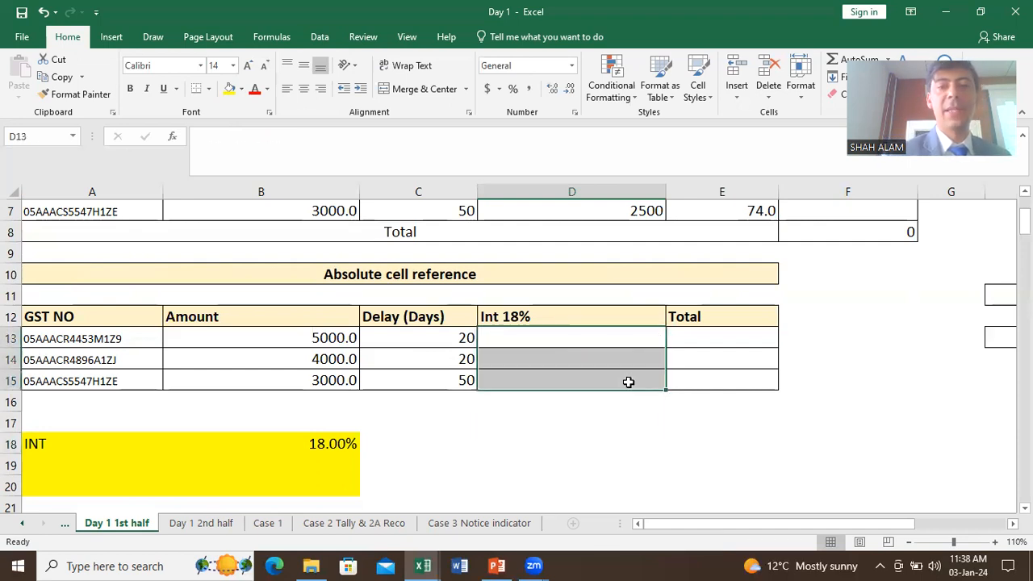
left_click(623, 337)
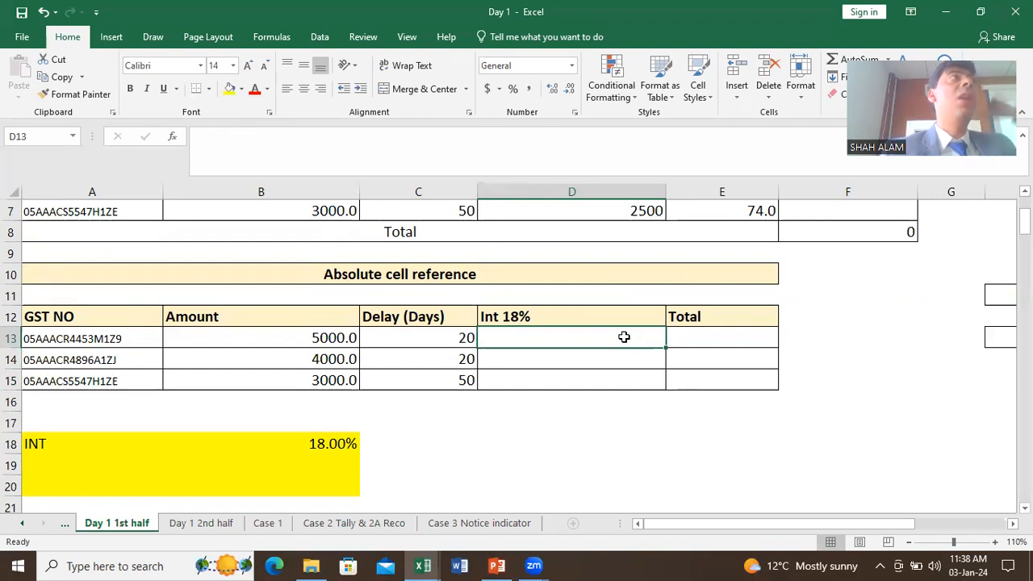
type("=")
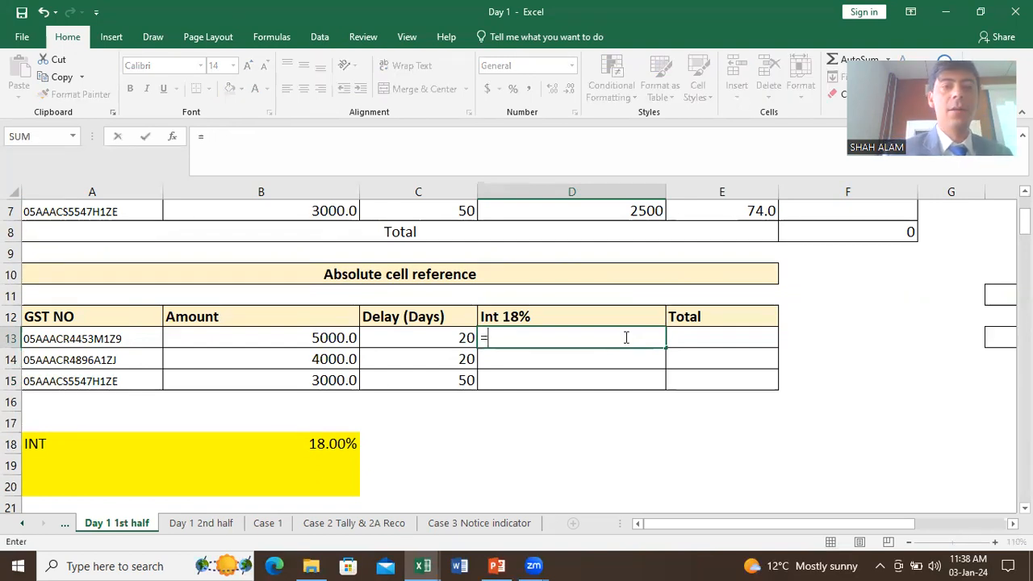
left_click(320, 342)
type("*")
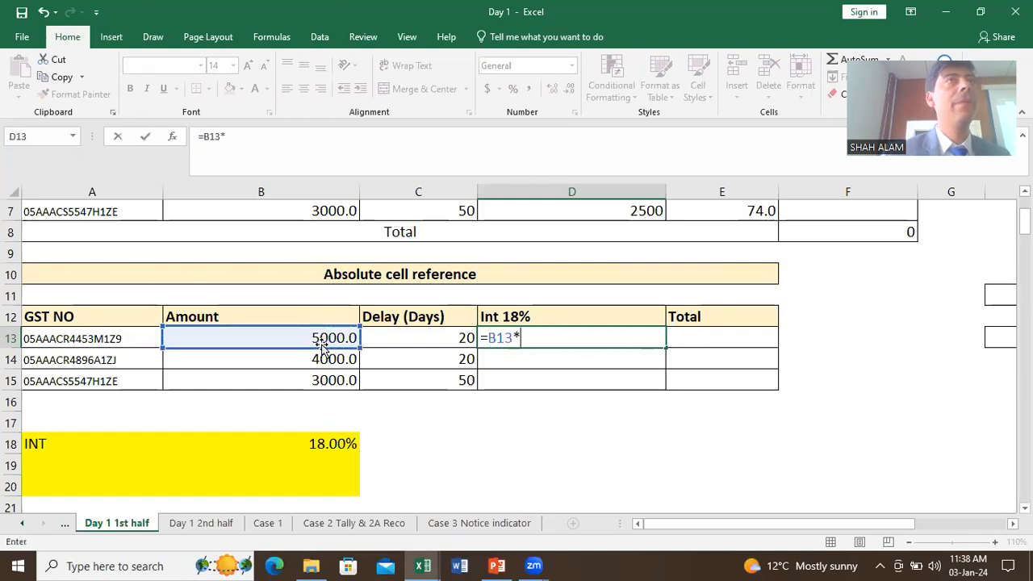
type("(")
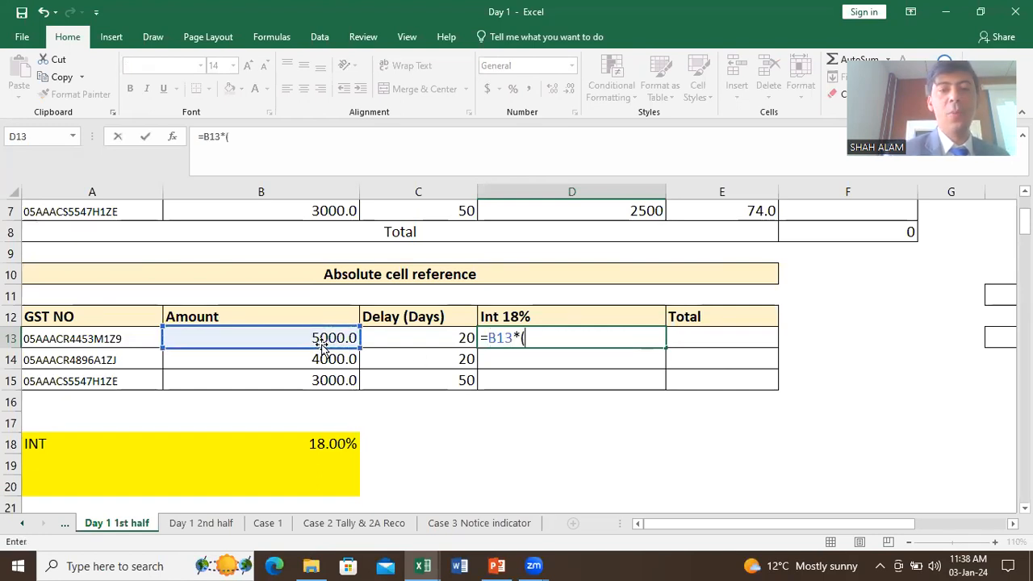
left_click(404, 337)
type("*")
left_click(327, 446)
type("/365)")
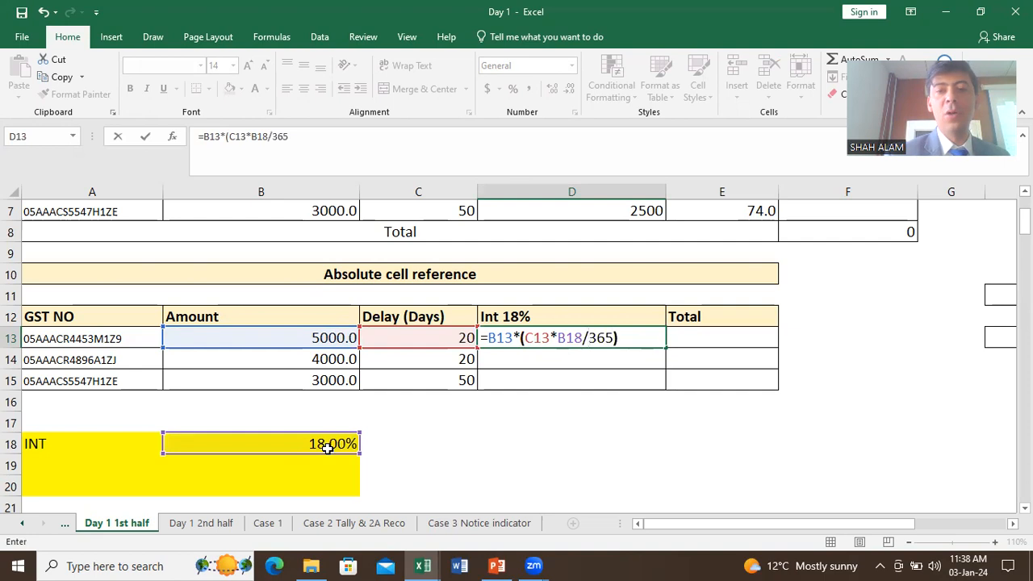
key("Return")
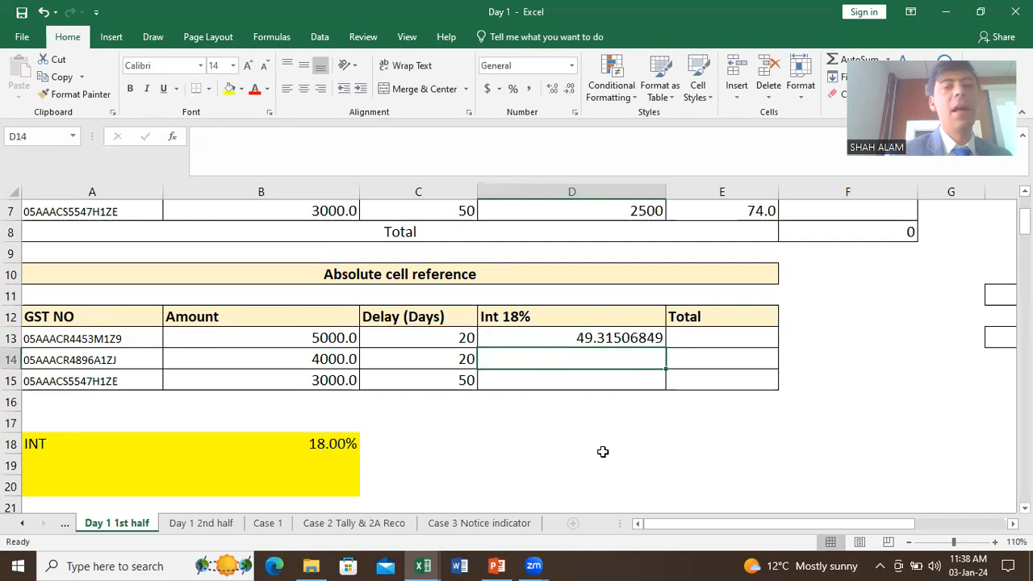
left_click(633, 336)
left_click_drag(663, 348, 658, 393)
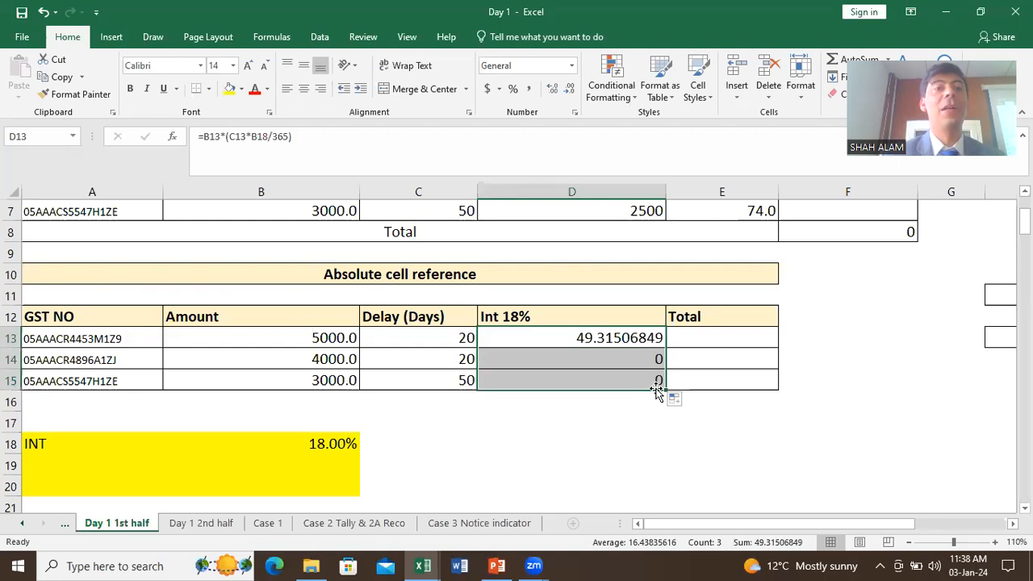
left_click(647, 424)
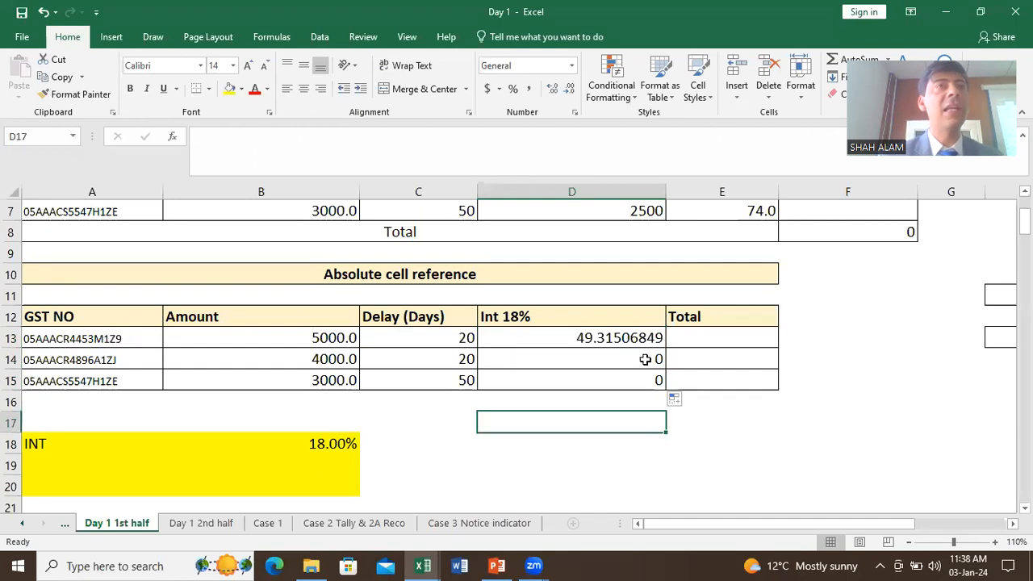
Step: Inspect the copied formulas in D14 and D15, then delete D13:D15 again
double_click(646, 360)
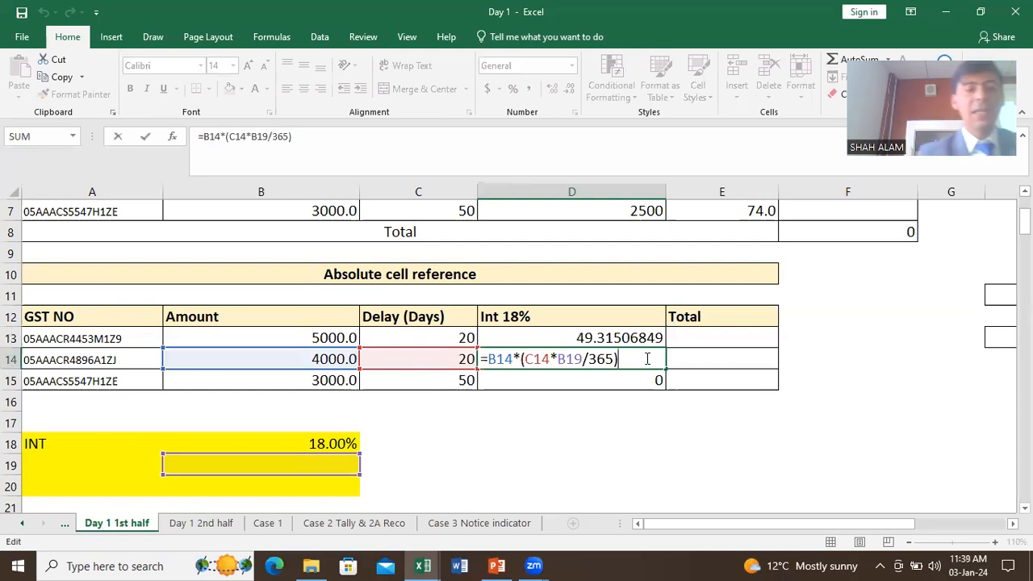
key("Return")
double_click(643, 384)
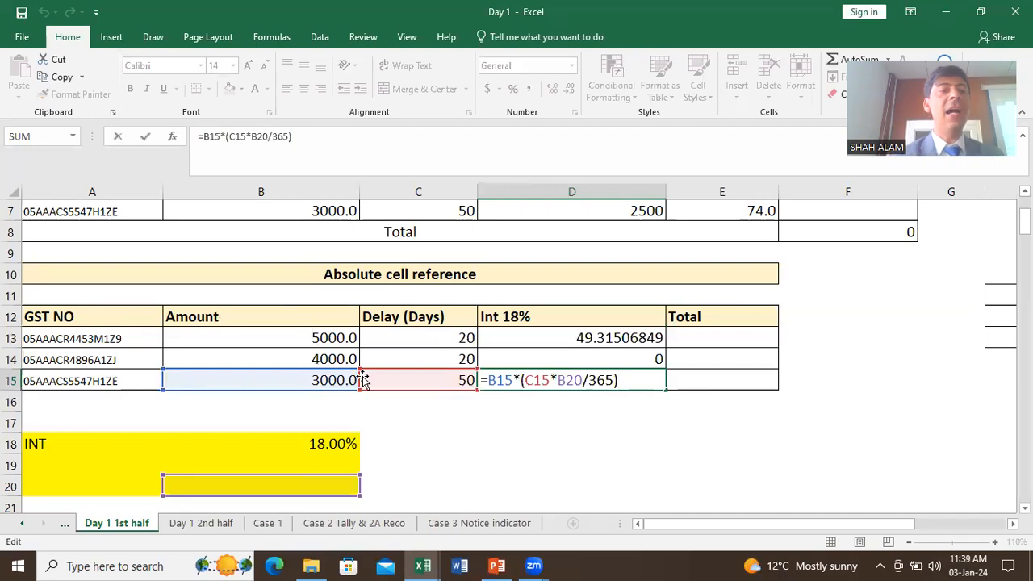
left_click(313, 449)
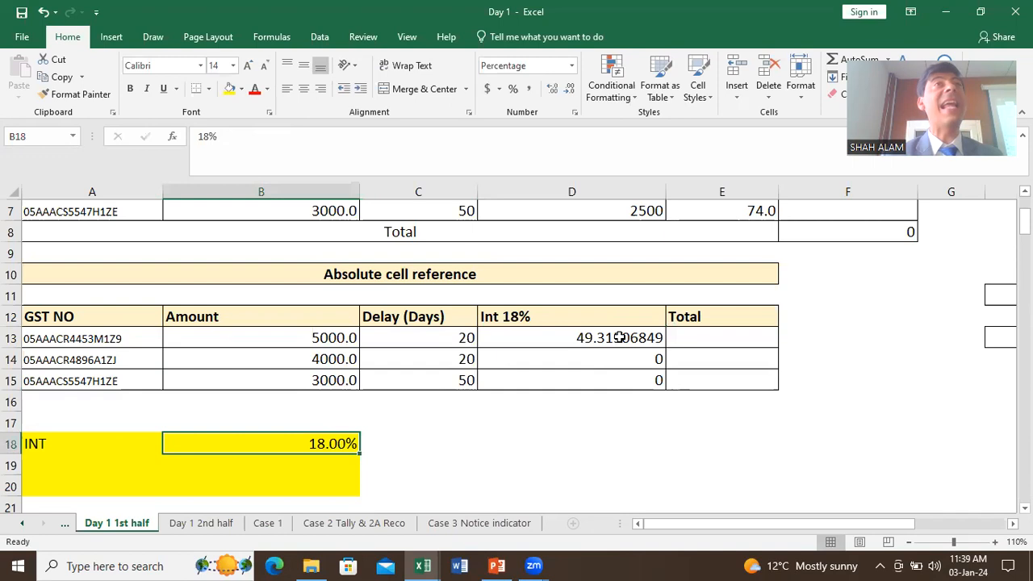
left_click_drag(619, 338, 627, 373)
key("Delete")
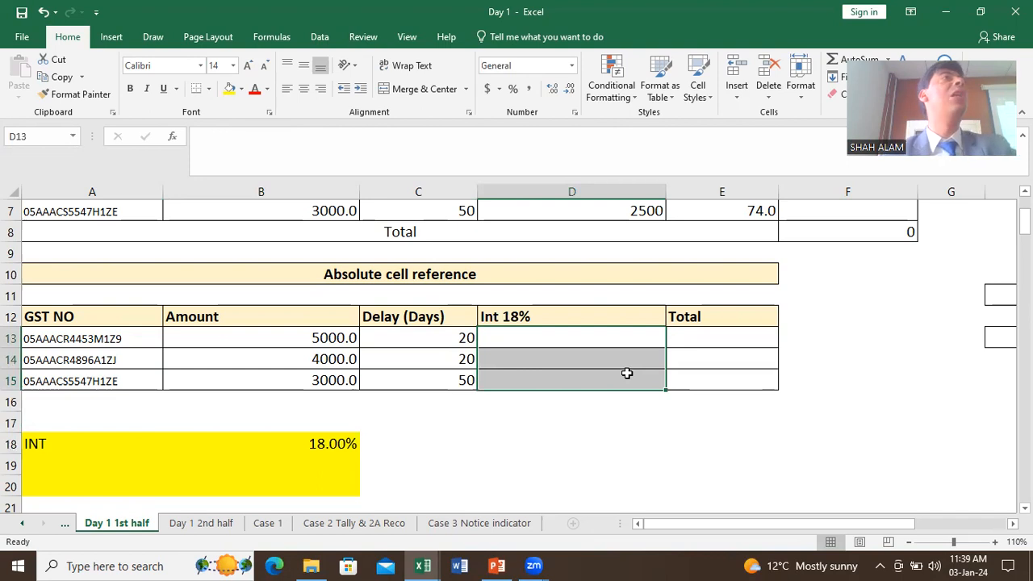
Step: Enter =B13*(C13*$B$18/365) in D13 with the rate locked and fill it down to D15
left_click(628, 336)
type("=")
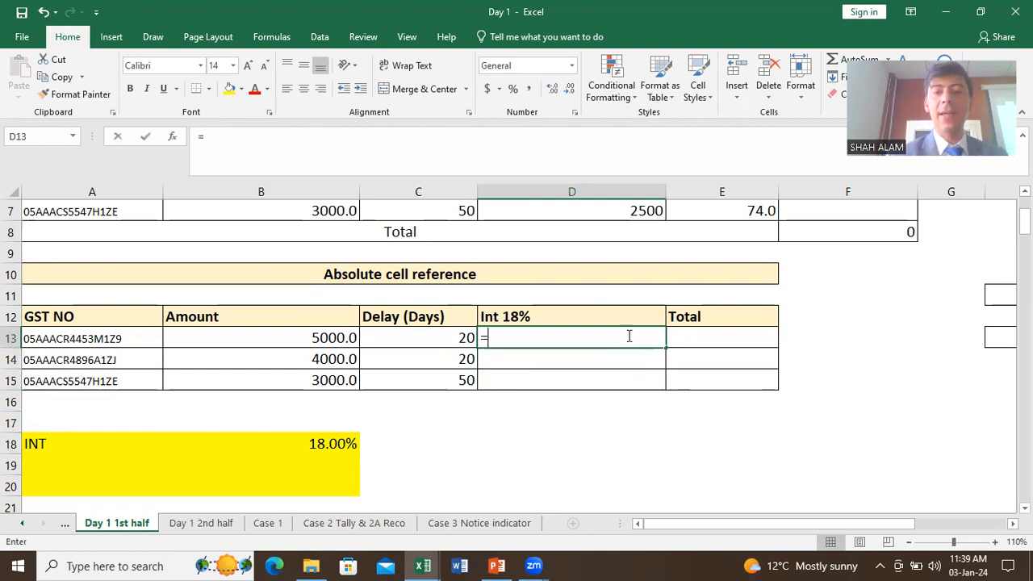
left_click(327, 337)
type("*(")
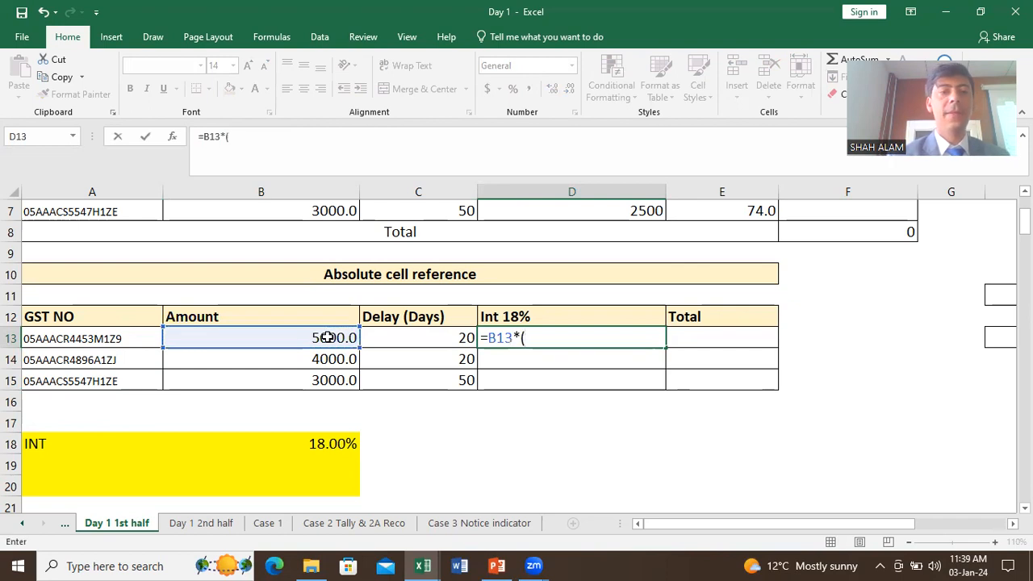
left_click(444, 339)
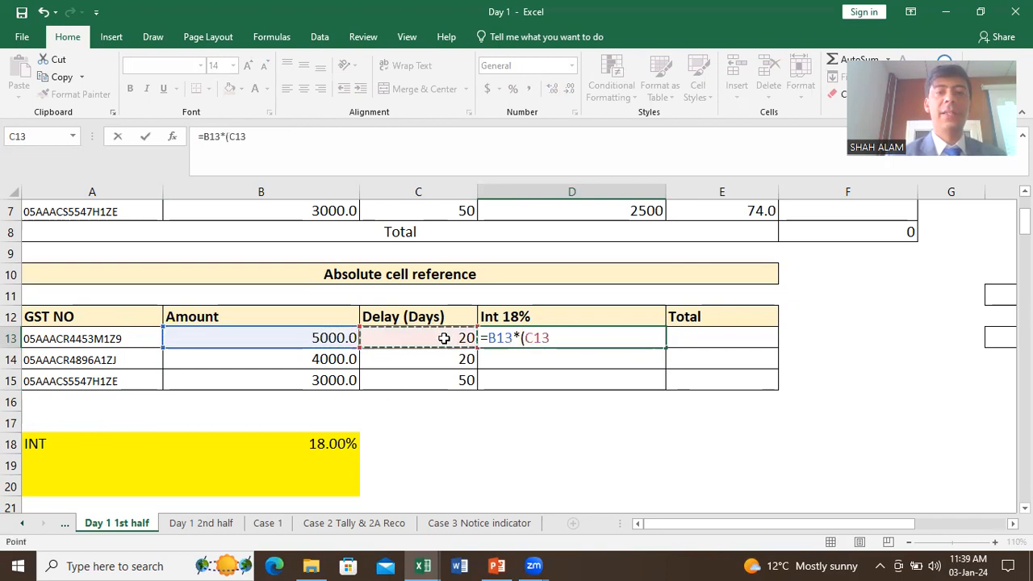
type("*")
left_click(352, 444)
type("/365")
key("BackSpace")
key("BackSpace")
key("BackSpace")
key("BackSpace")
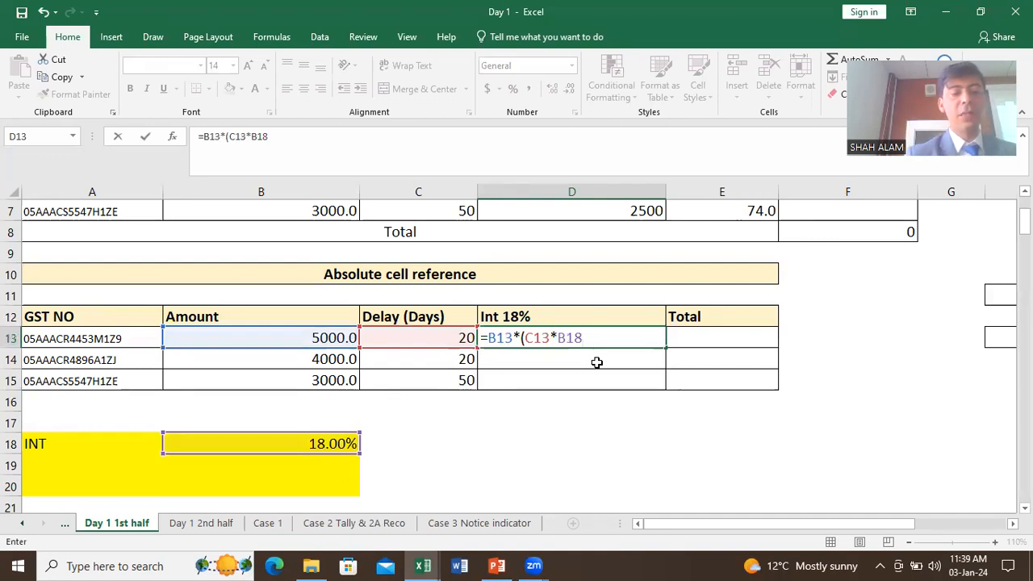
key("F4")
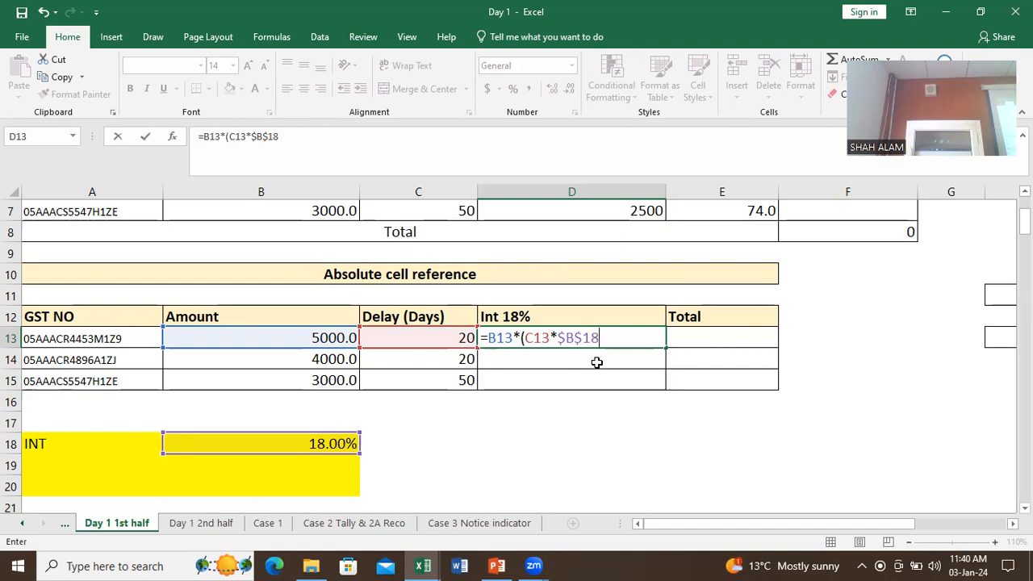
type("/365")
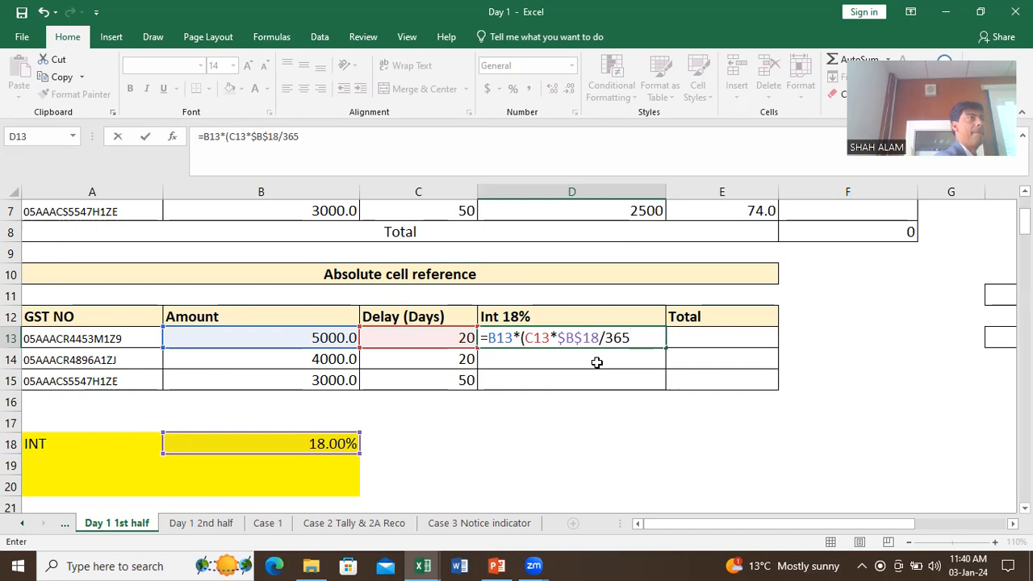
type(")")
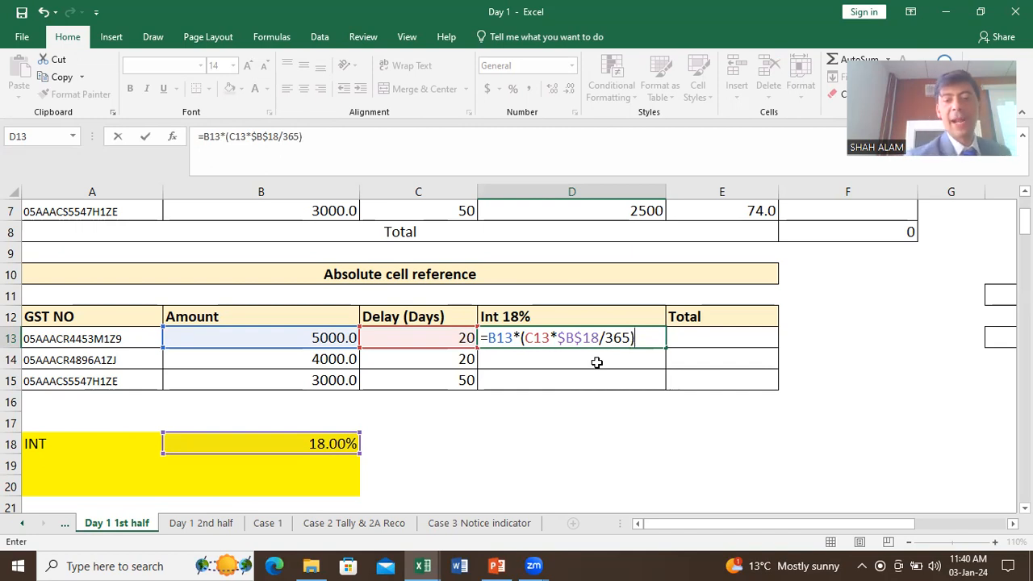
key("Return")
left_click(605, 339)
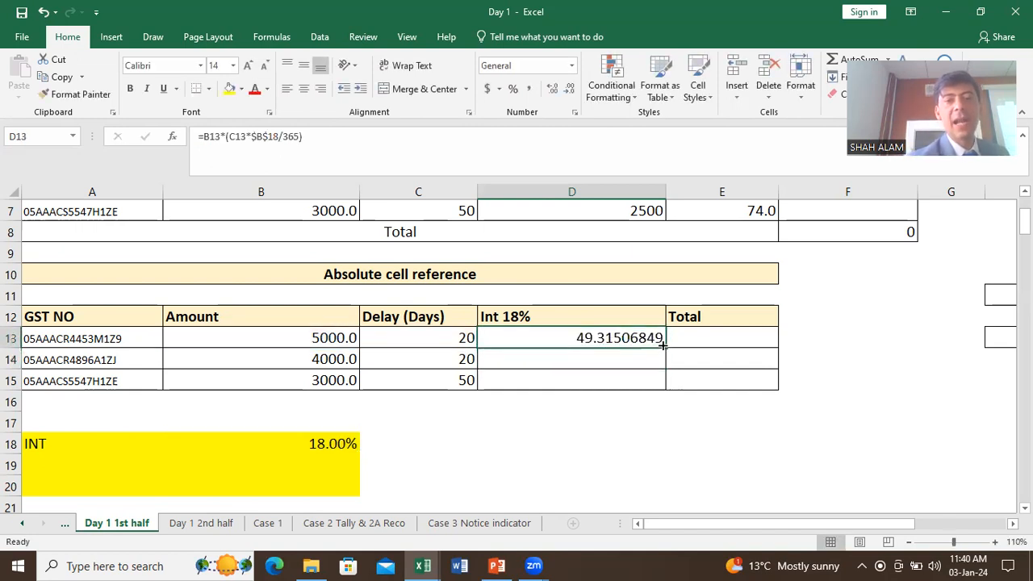
left_click_drag(665, 347, 669, 385)
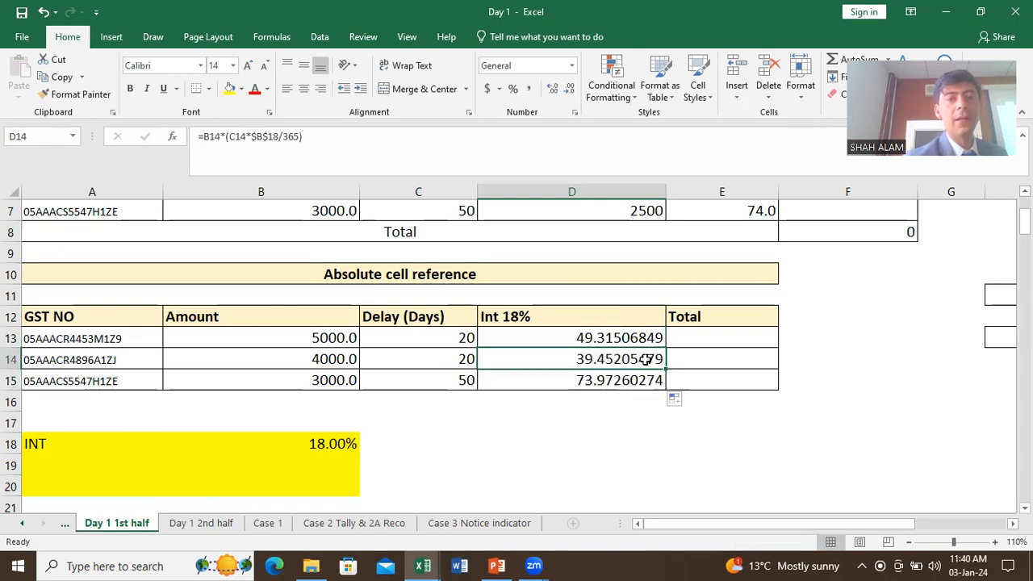
double_click(647, 359)
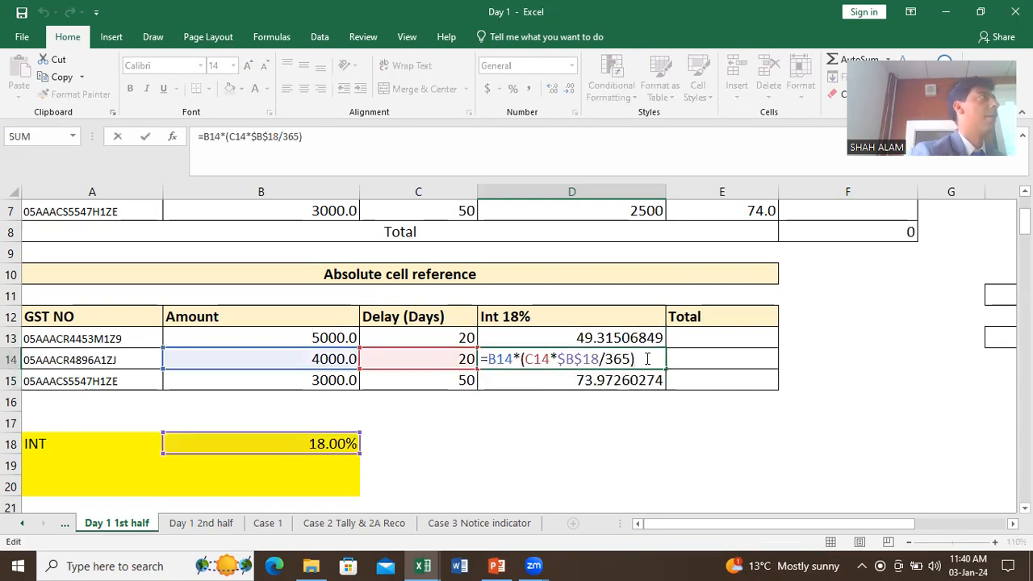
key("Return")
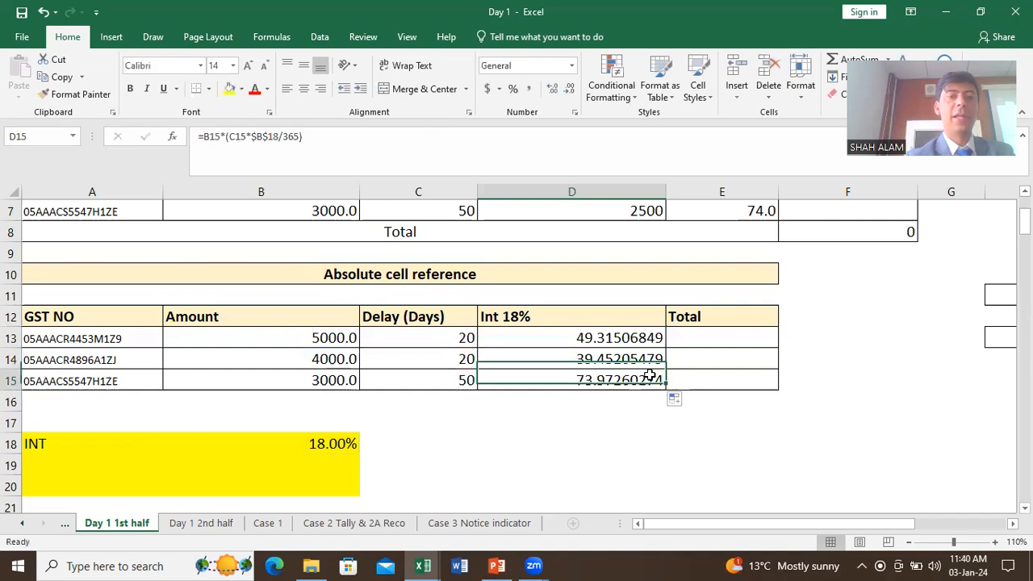
double_click(653, 379)
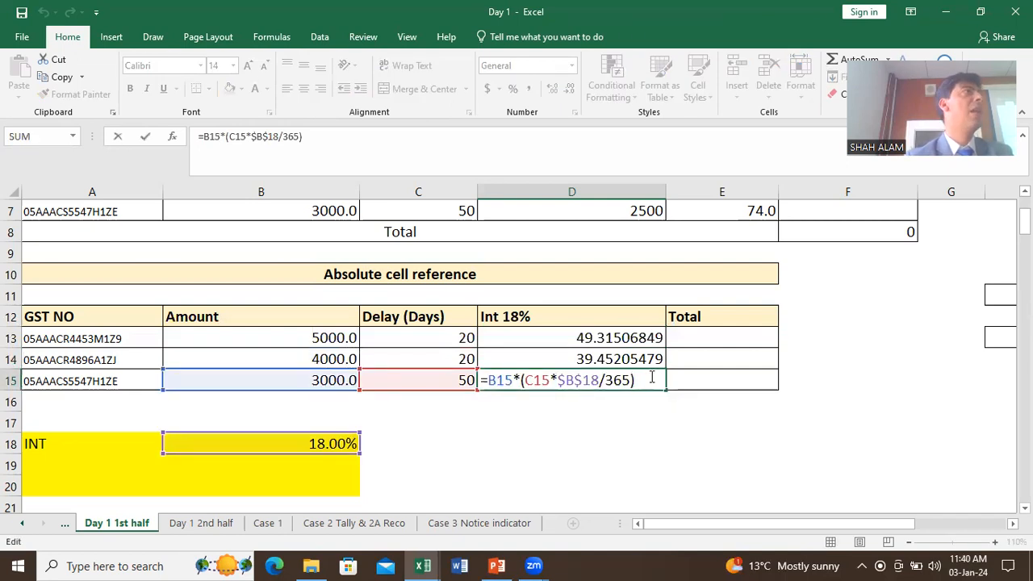
key("ctrl+Return")
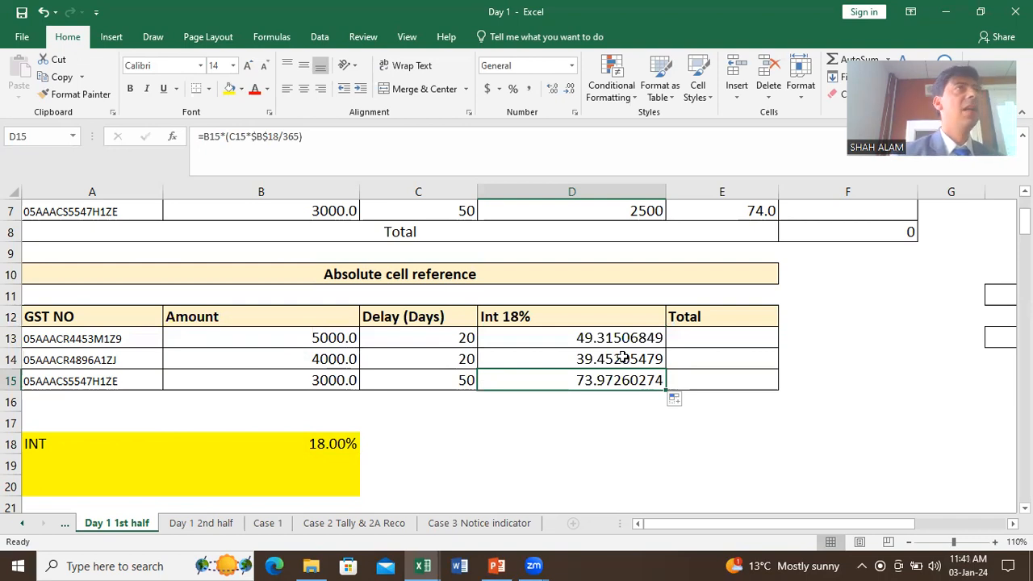
left_click_drag(627, 330, 629, 378)
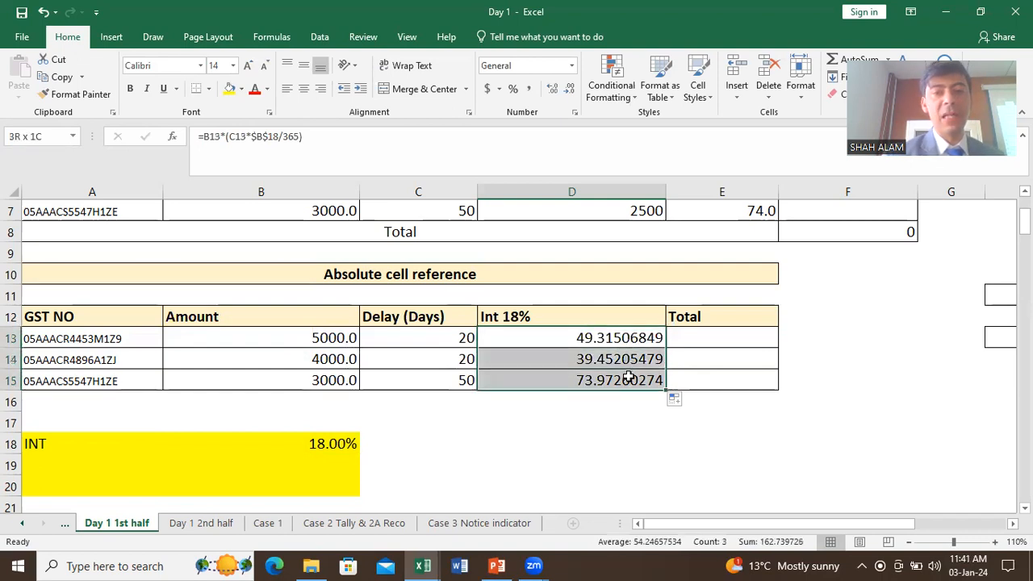
Step: Clear D13:D15 and re-enter =B13*(C13*$B$18/365) in D13, locking B18 with F4
key("Delete")
left_click(628, 339)
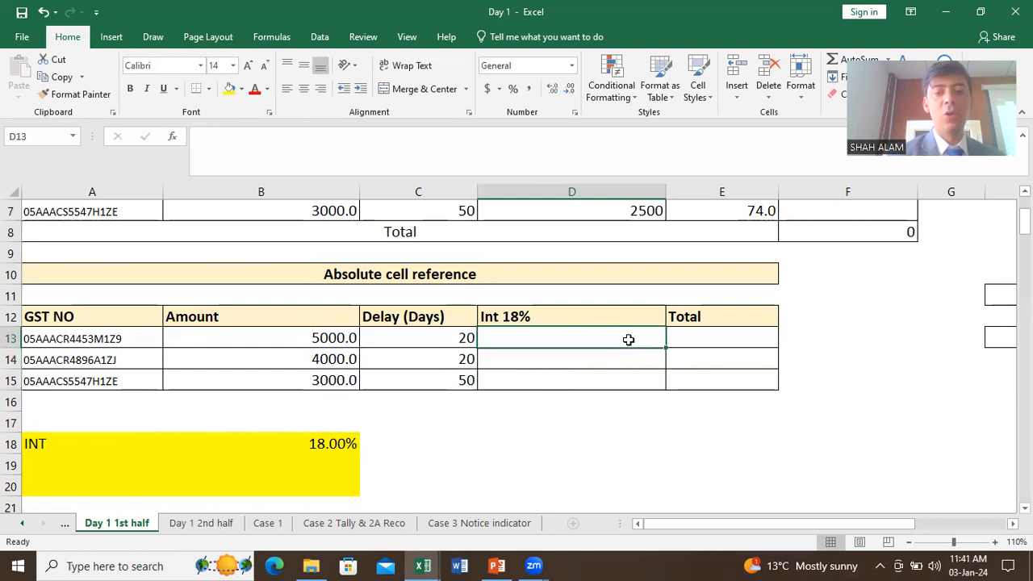
type("=")
left_click(334, 336)
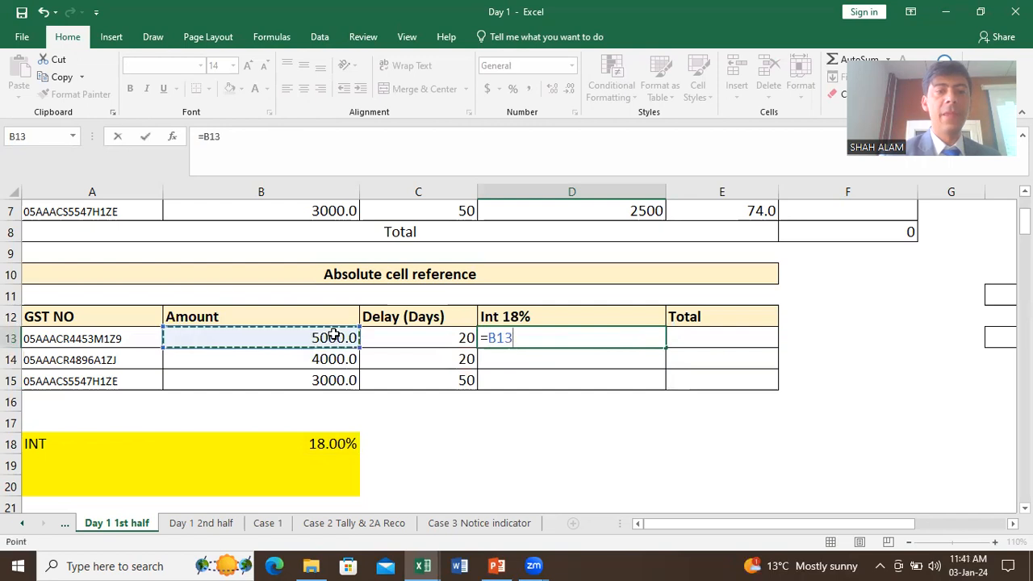
type("*(")
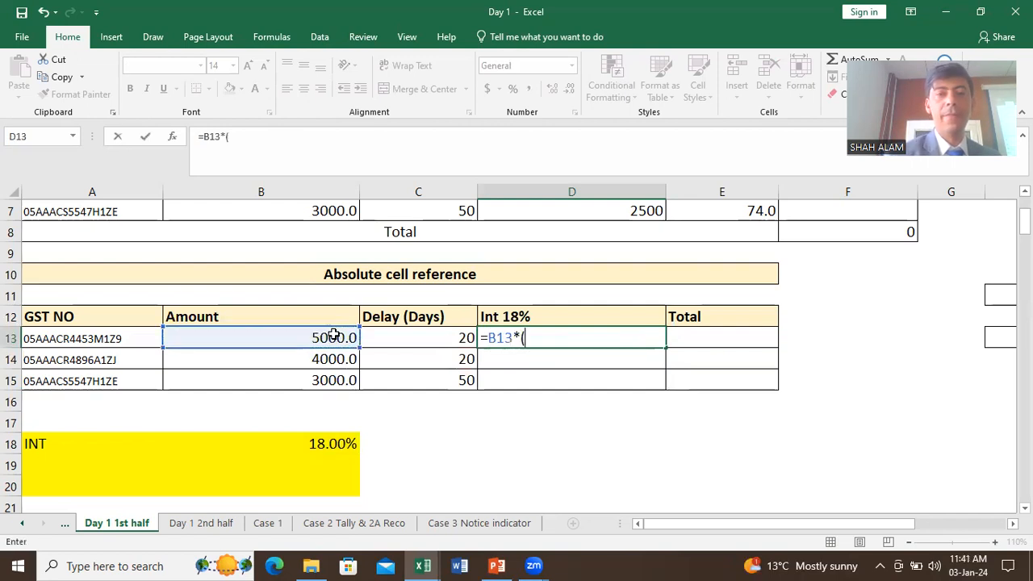
left_click(432, 341)
type("*")
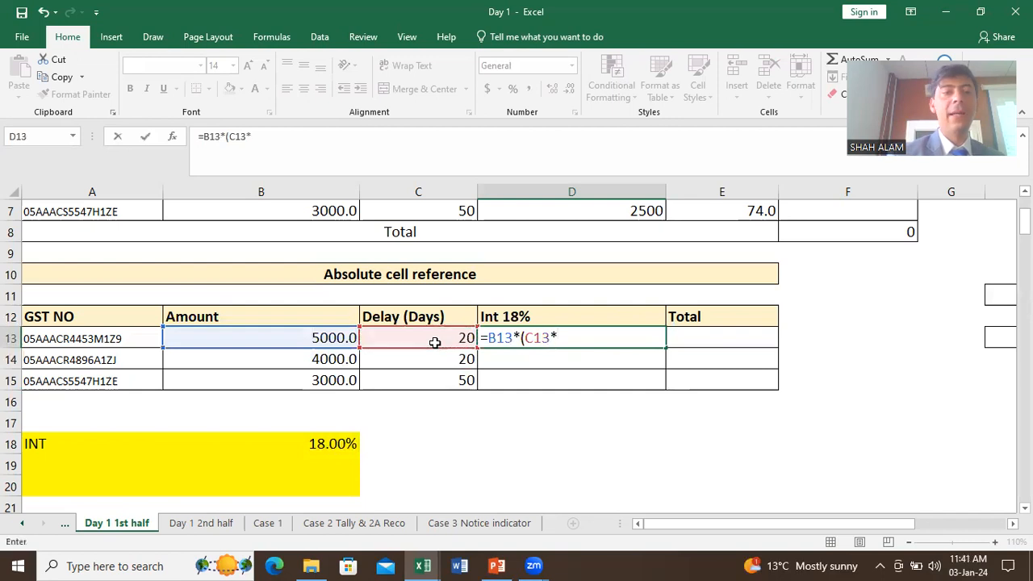
left_click(340, 455)
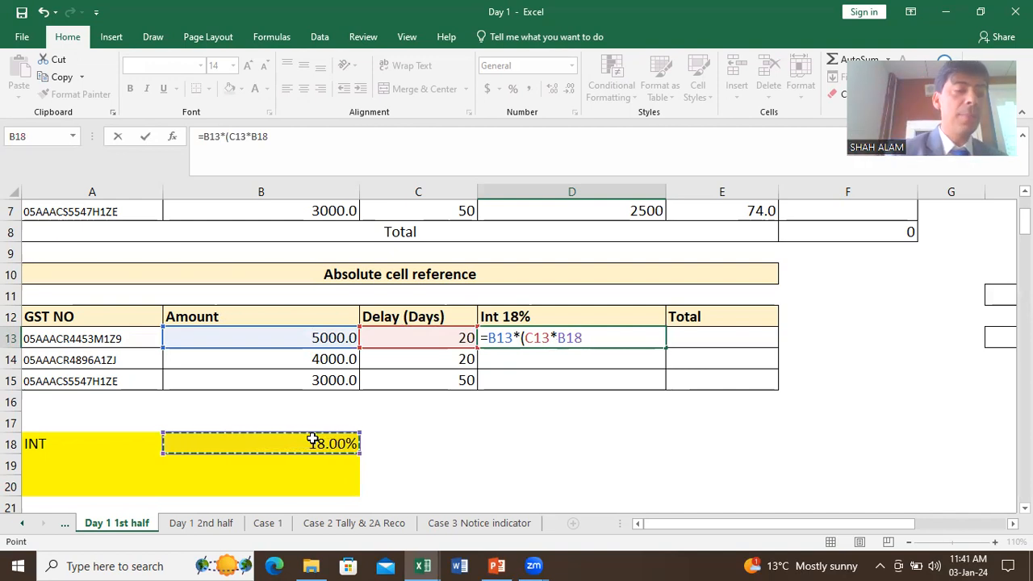
key("F4")
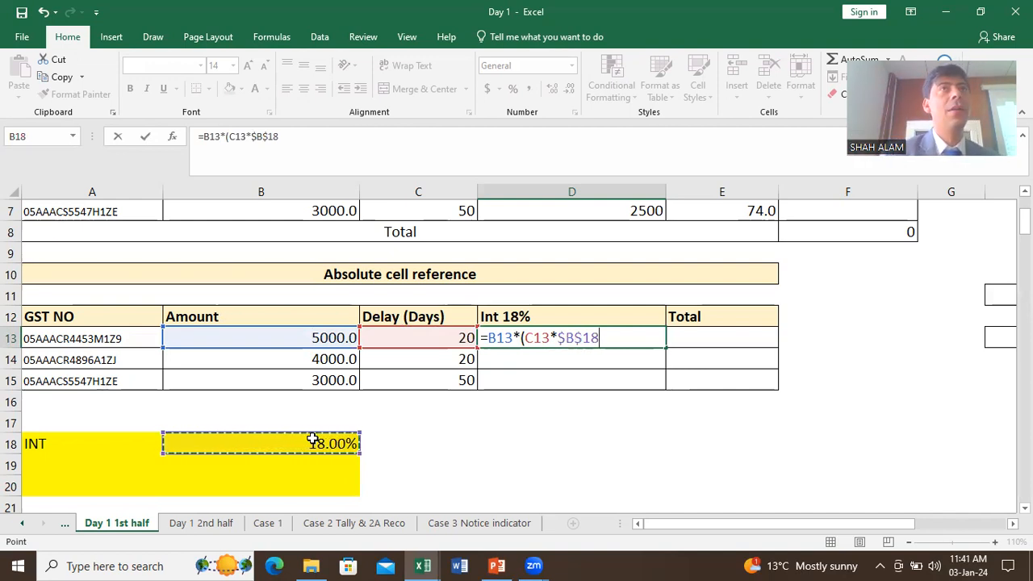
type("/365)")
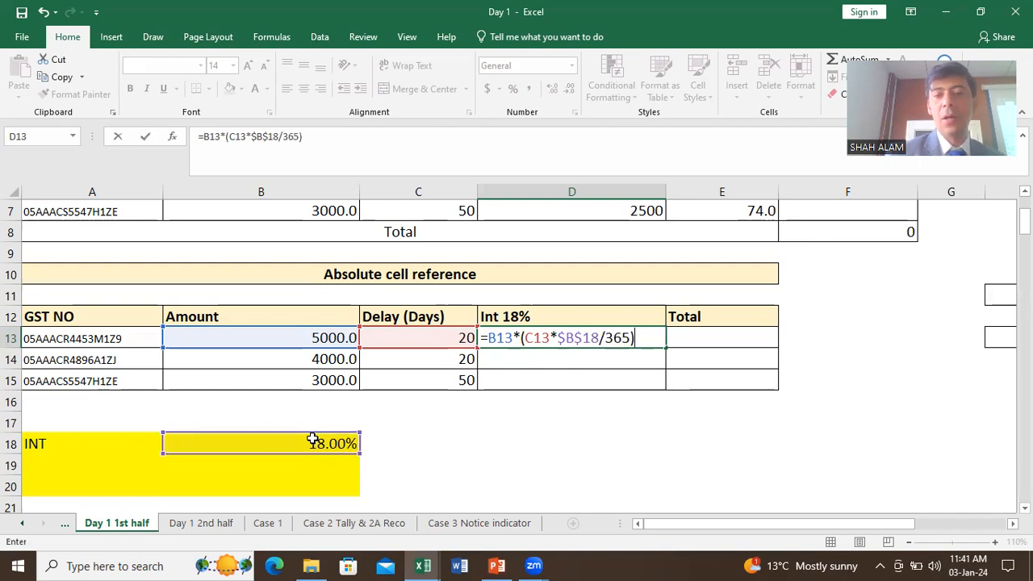
key("Return")
Step: Fill the D13 formula down to D15 and select D14 to check =B14*(C14*$B$18/365)
left_click(643, 336)
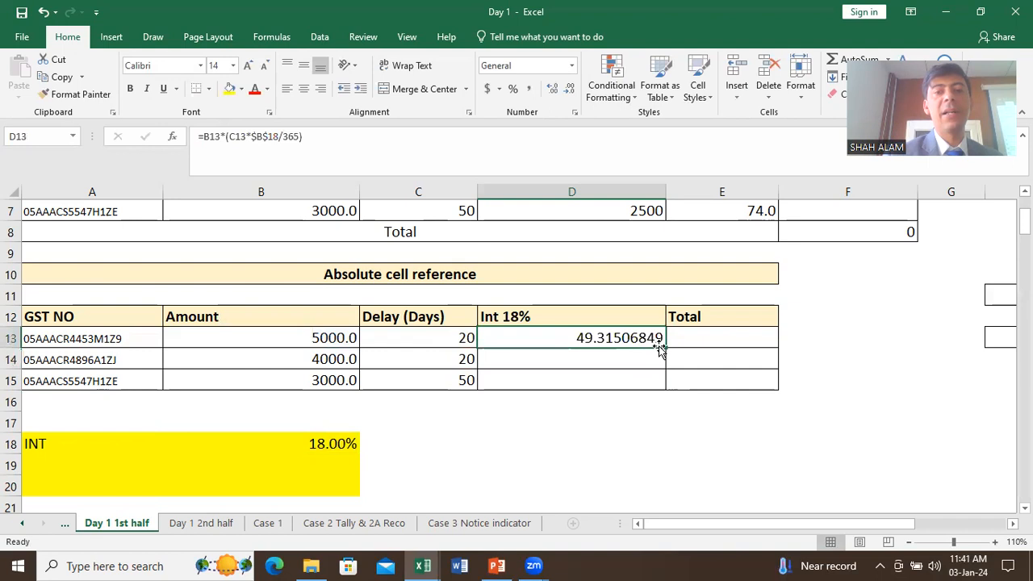
left_click_drag(665, 348, 658, 393)
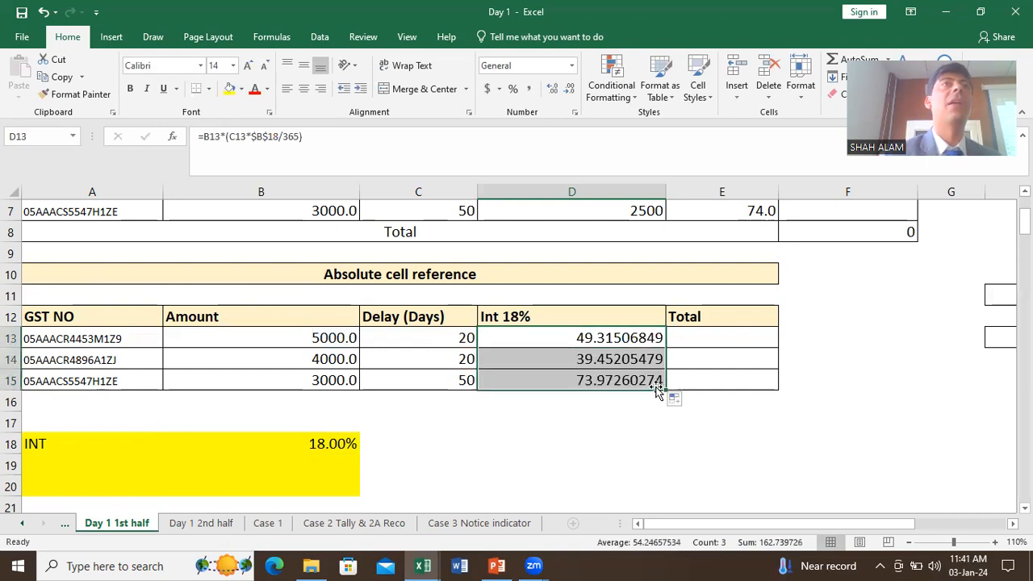
left_click(646, 362)
double_click(646, 362)
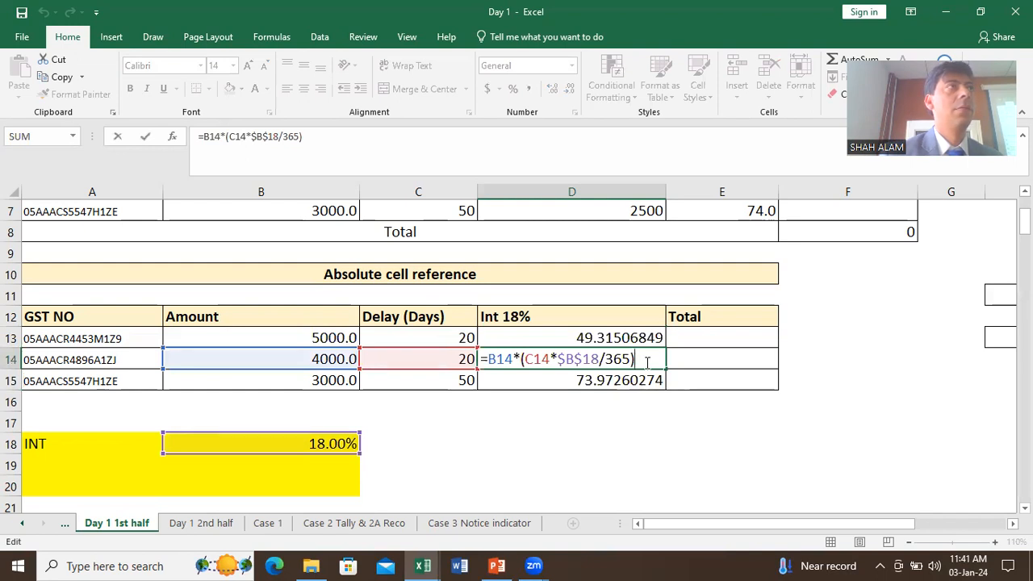
key("ctrl+Return")
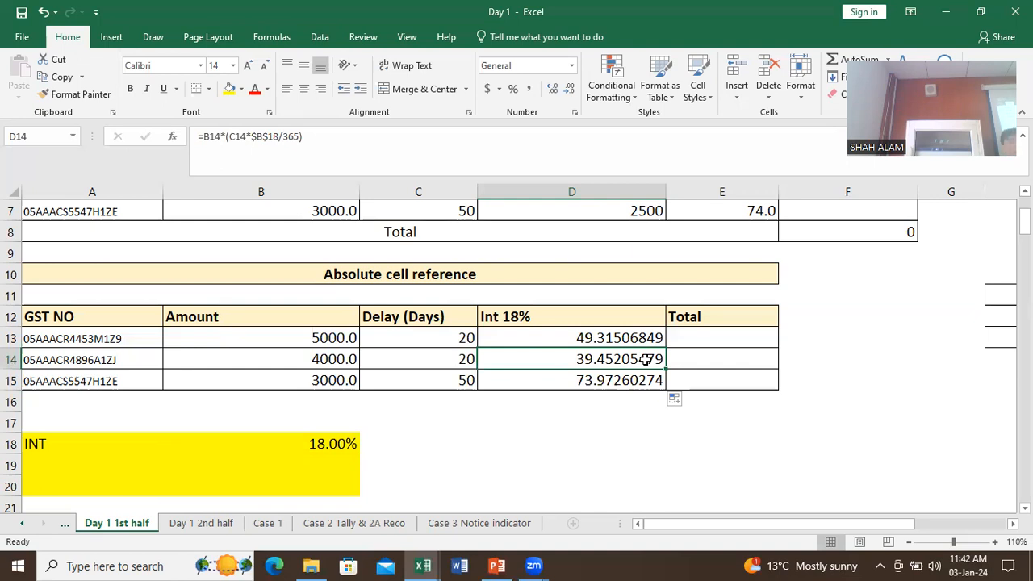
left_click(586, 339)
double_click(593, 338)
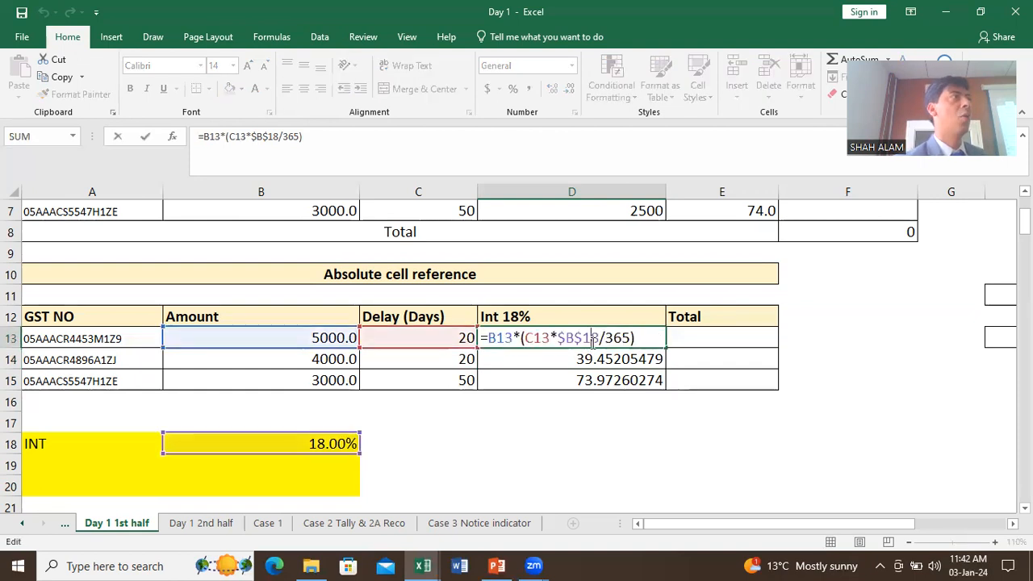
key("Escape")
Step: Enter 5% and then 12% as the interest rate in B18 so the interest column recalculates
left_click(296, 442)
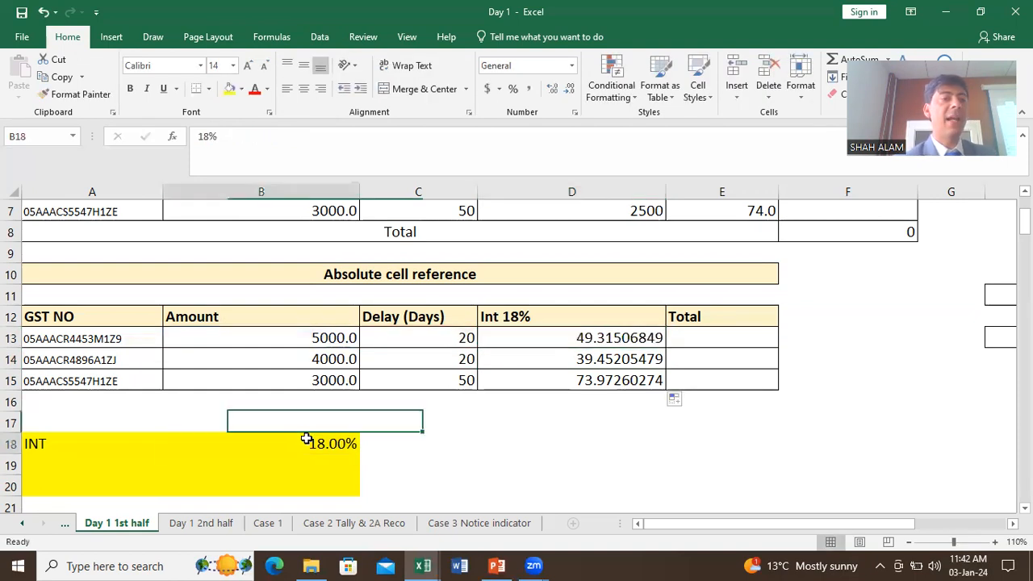
type("5")
key("Return")
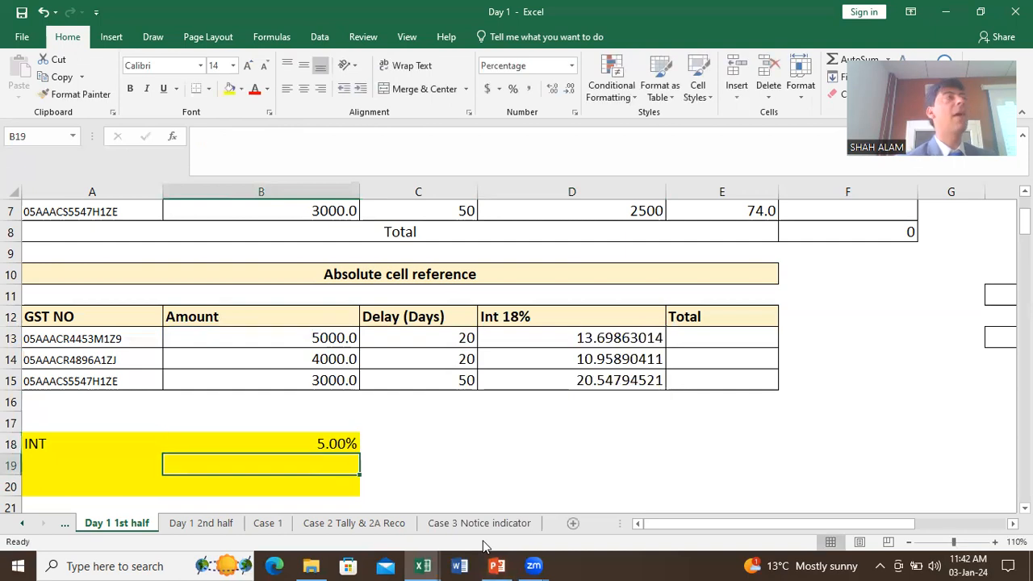
left_click(323, 443)
type("12")
key("Return")
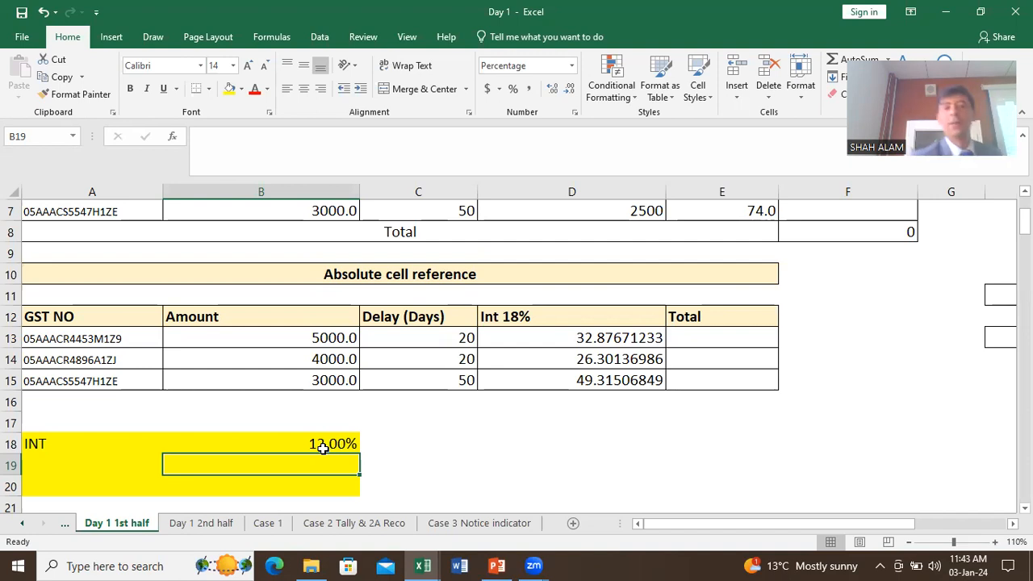
Step: Clear the earlier Mixed cell reference results in D26:F30
scroll(337, 484, "down", 2)
scroll(336, 485, "down", 3)
left_click_drag(616, 300, 858, 373)
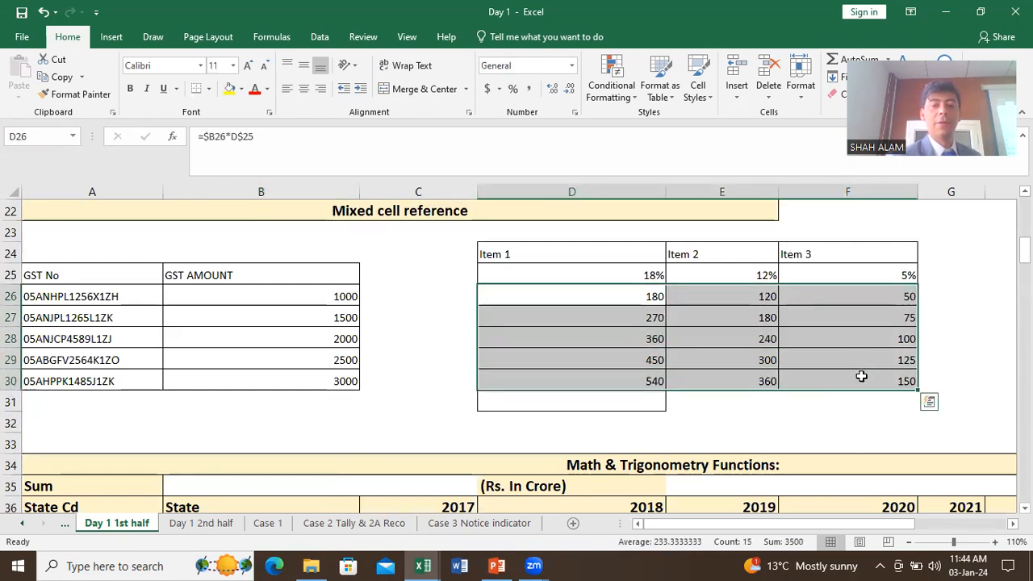
key("Delete")
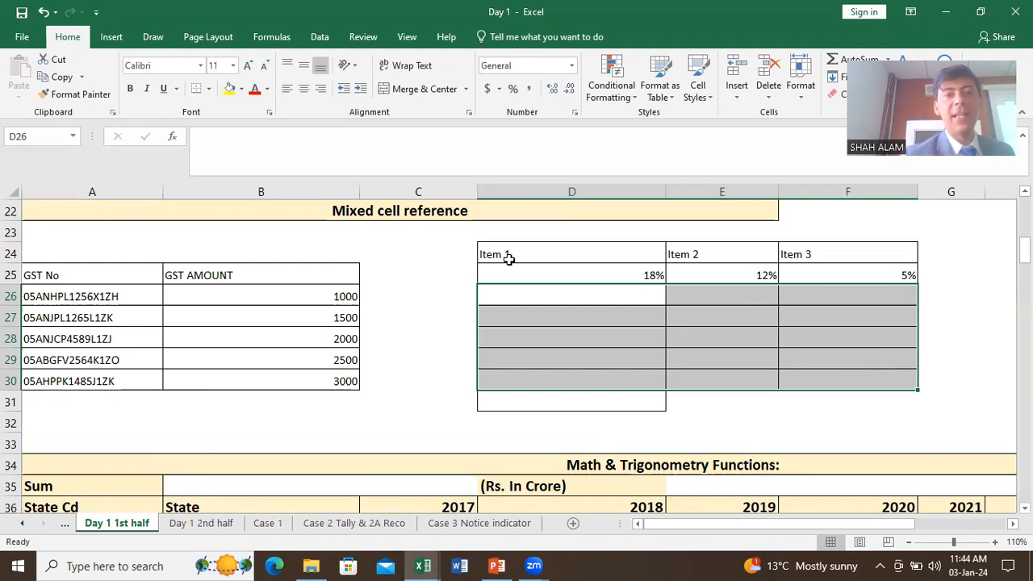
Step: Enter =B26*D25 in D26 for the first Item 1 GST amount of 180
left_click(565, 297)
type("=")
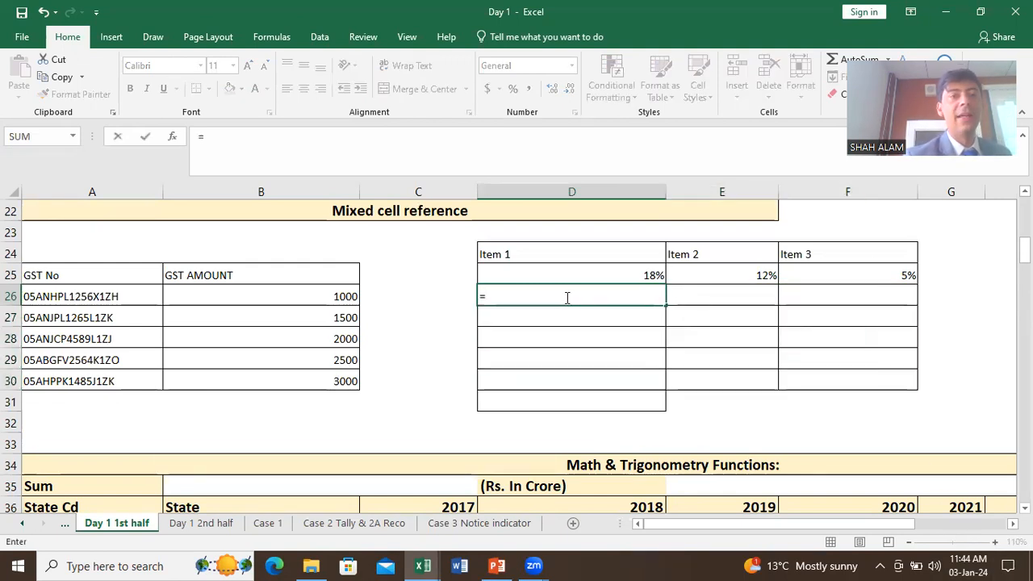
left_click(346, 297)
type("*")
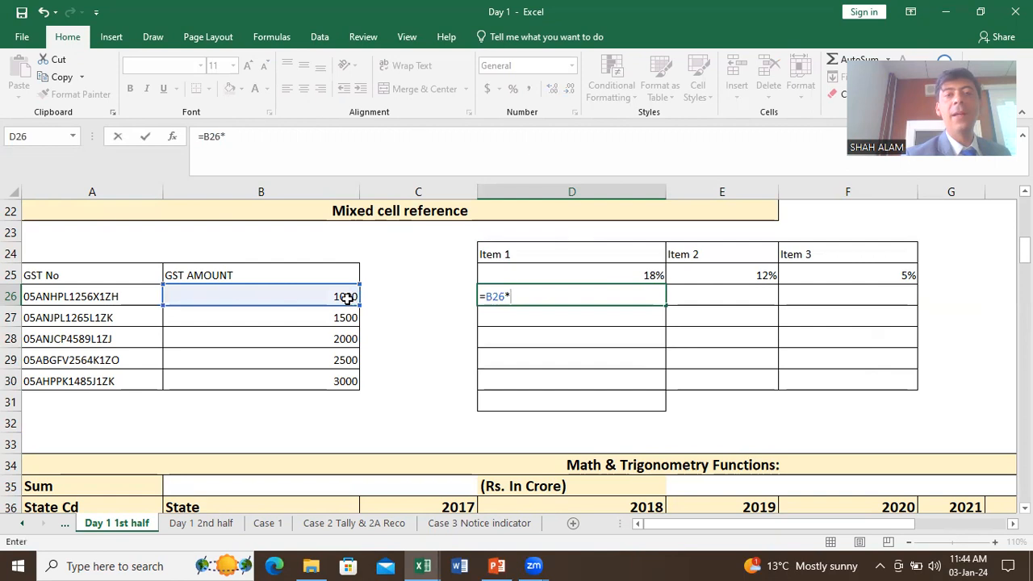
left_click(577, 275)
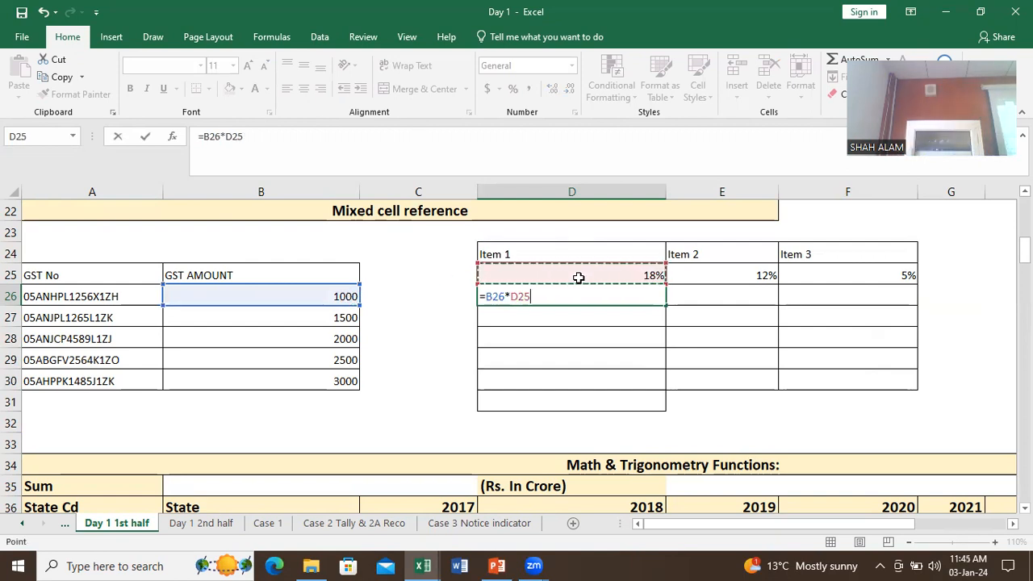
key("ctrl+Return")
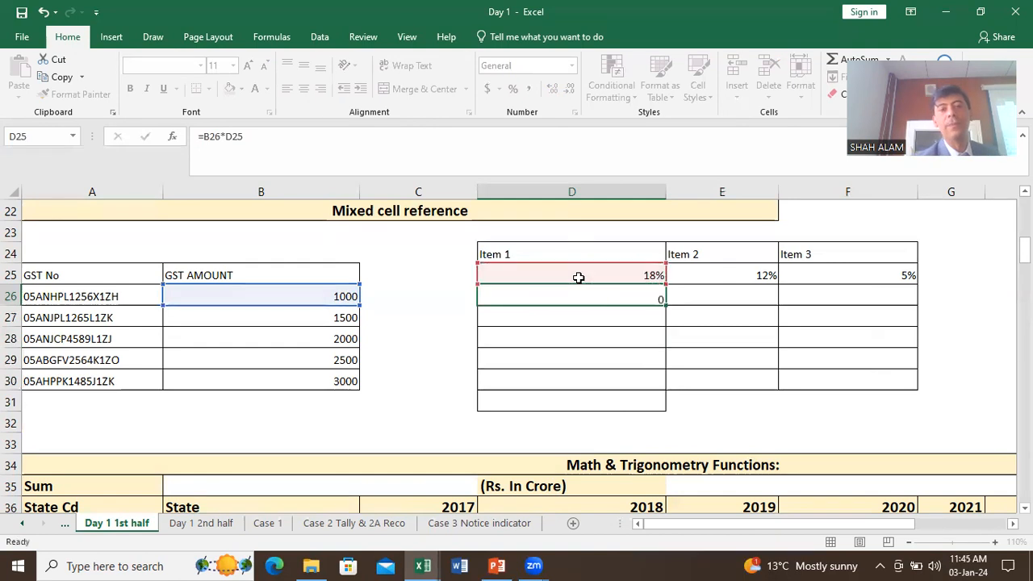
key("Return")
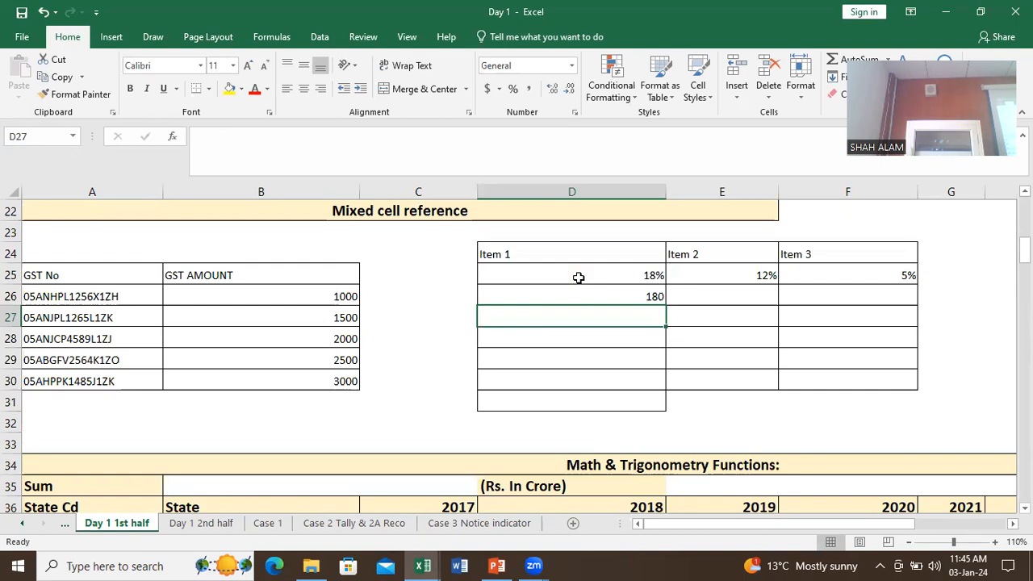
Step: Fill the D26 GST formula down to D30
left_click_drag(594, 300, 627, 381)
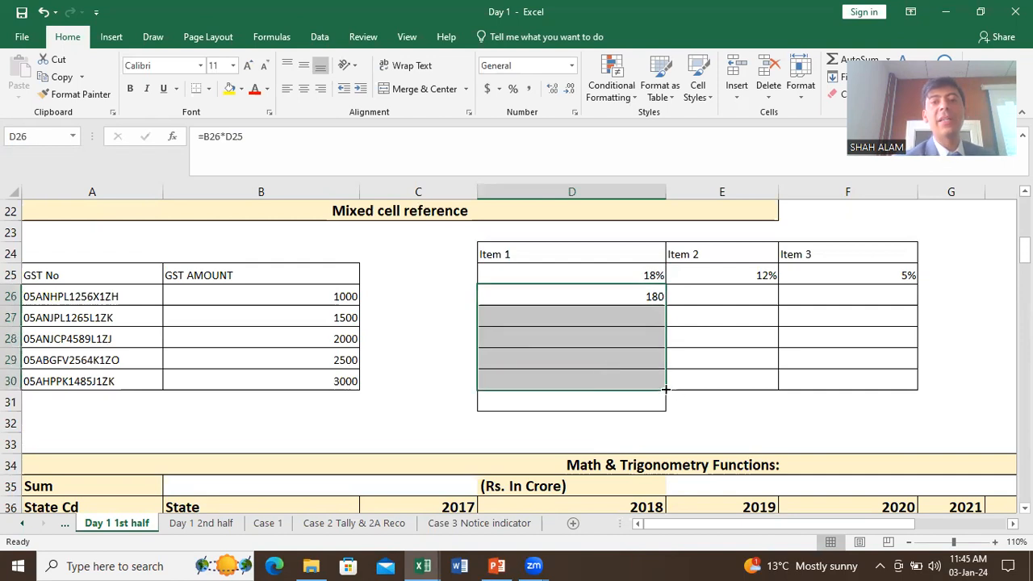
left_click(644, 296)
left_click_drag(644, 296, 847, 310)
left_click(632, 291)
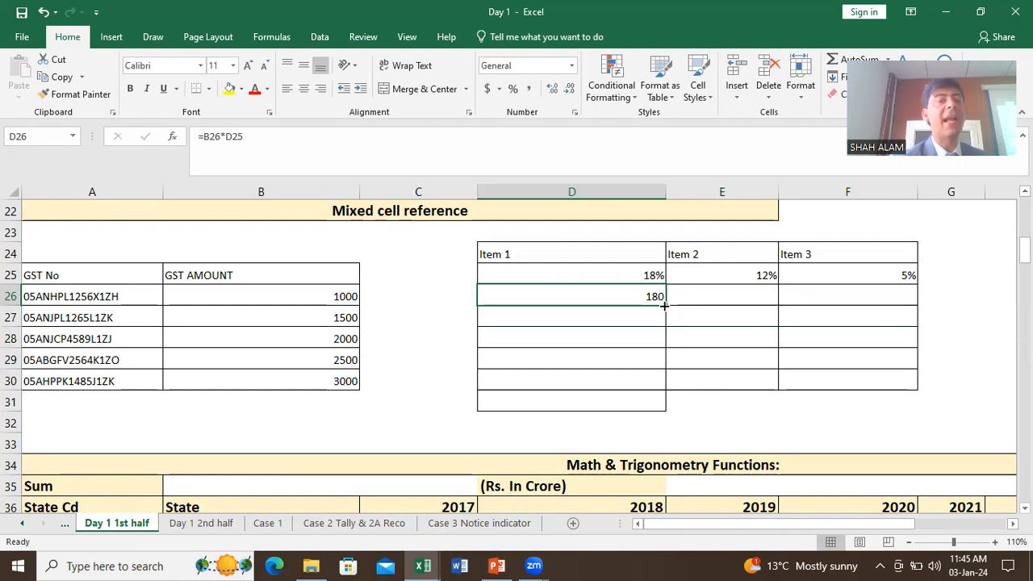
left_click_drag(664, 305, 666, 392)
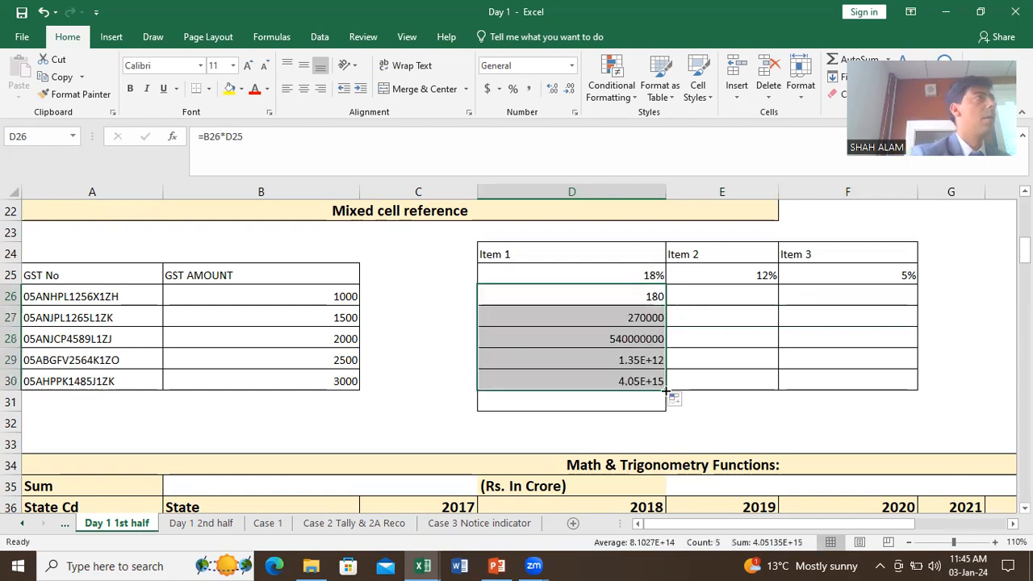
Step: Check the copied formulas in D27 to D29, then delete the faulty results in D27:D30
double_click(644, 318)
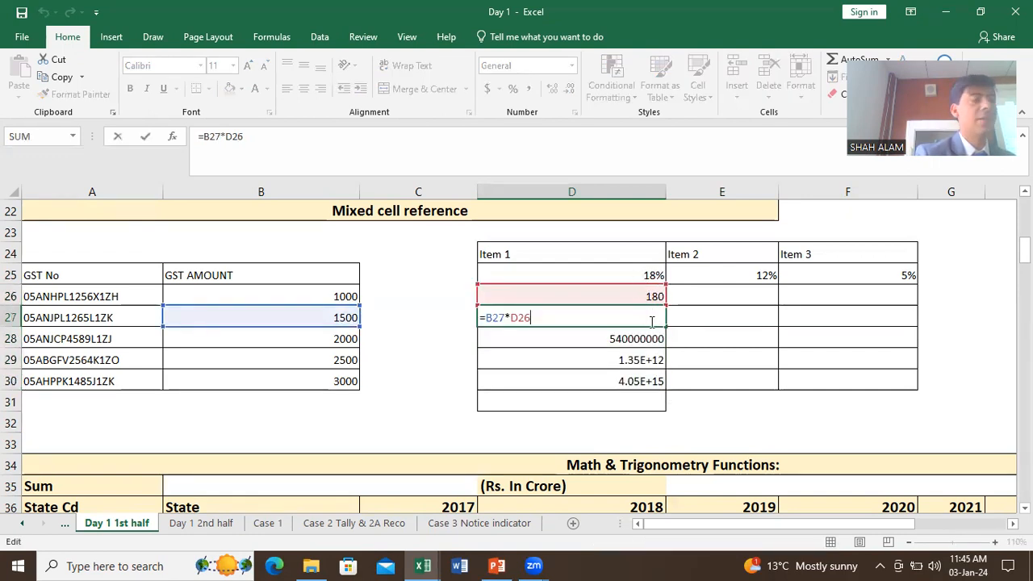
left_click(651, 339)
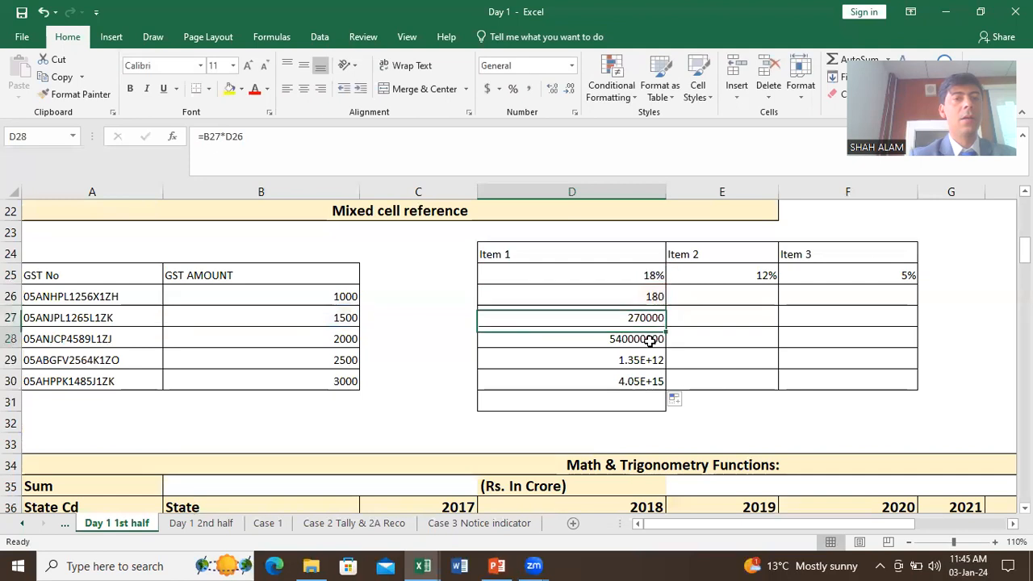
double_click(652, 340)
key("Escape")
left_click(648, 360)
double_click(648, 359)
key("Escape")
left_click_drag(648, 317, 646, 378)
key("Delete")
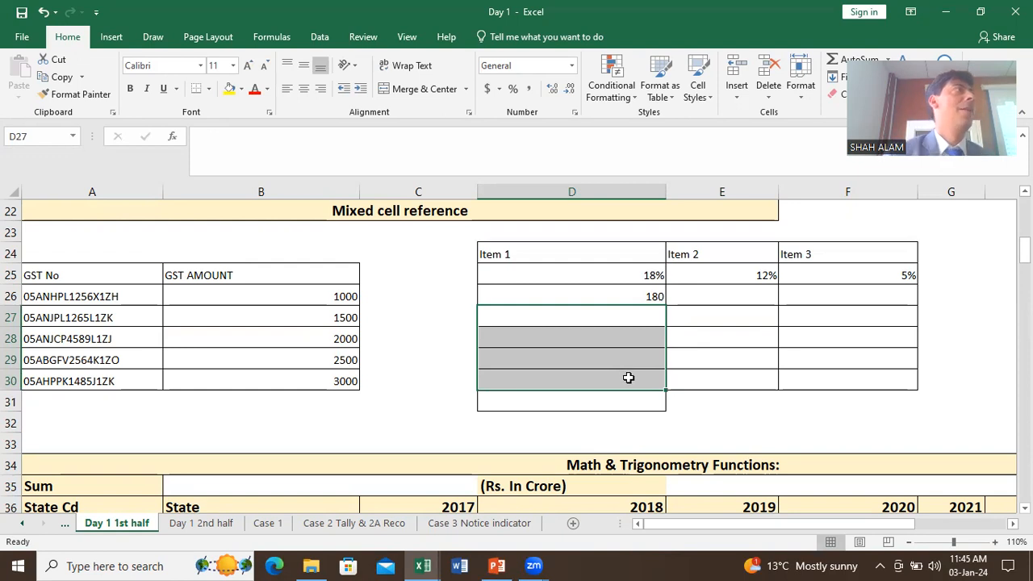
Step: Enter =B26*$D$25 in D26 with the 18% rate fully locked
left_click(622, 300)
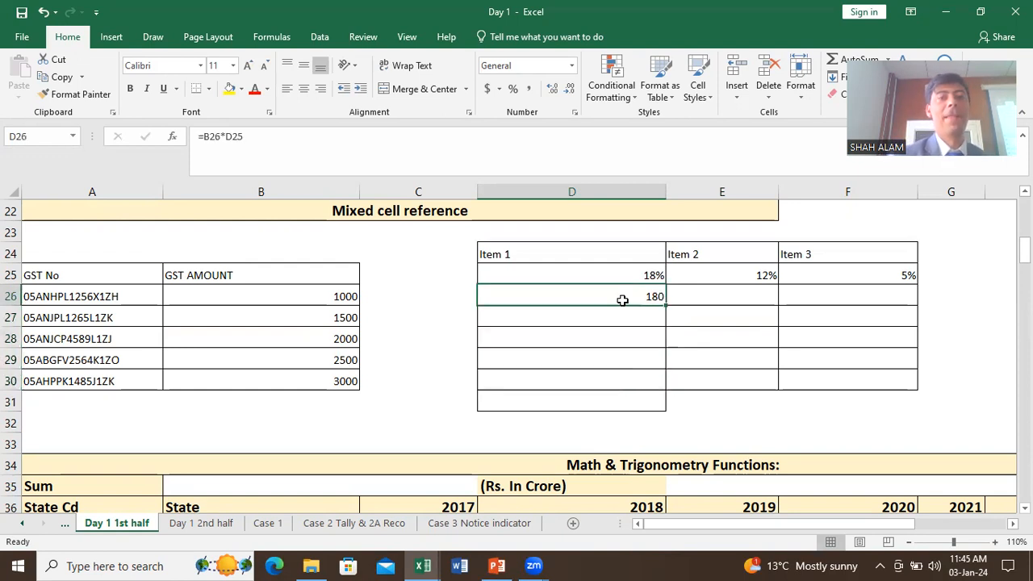
type("=")
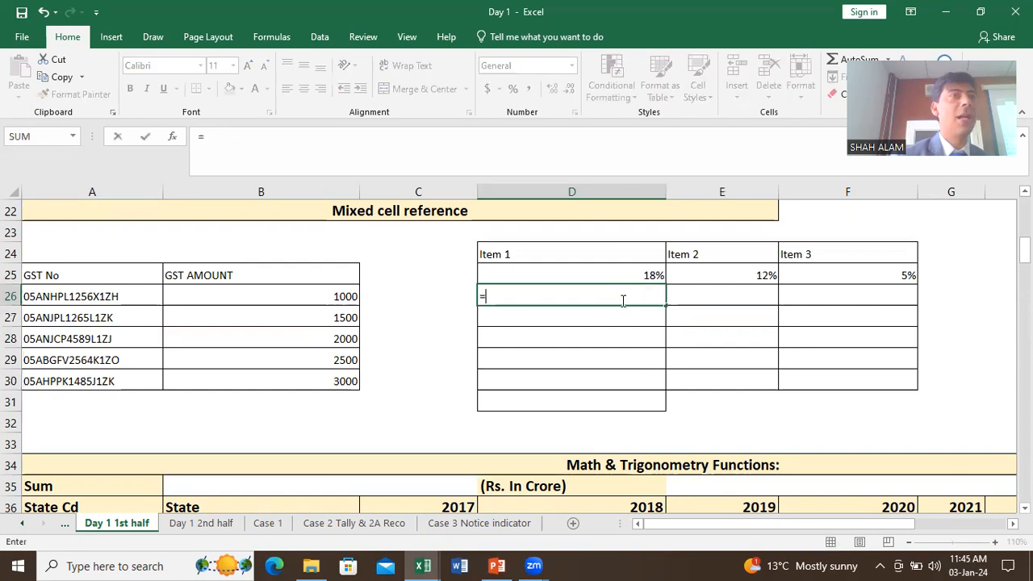
left_click(320, 295)
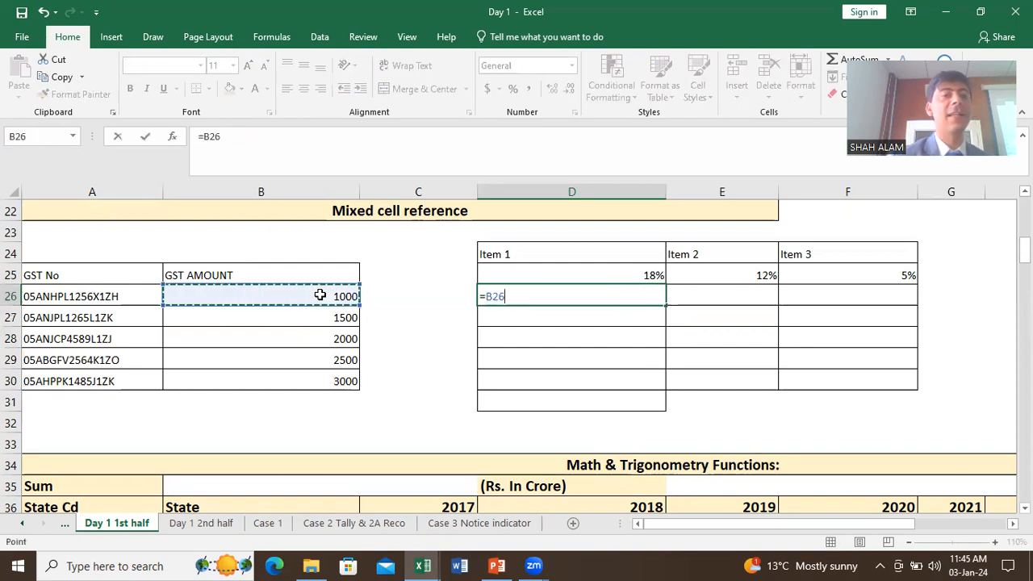
type("*")
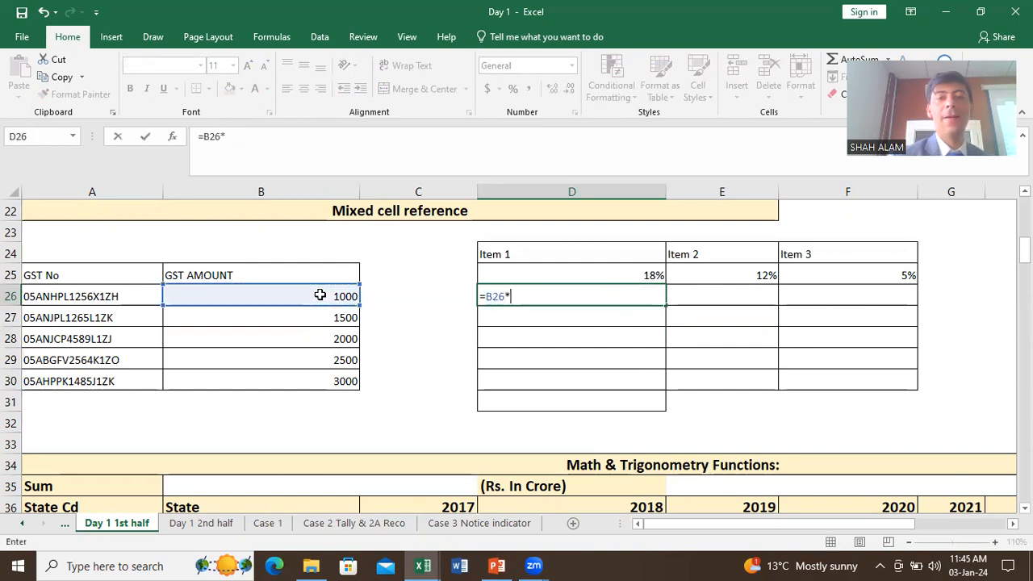
left_click(635, 277)
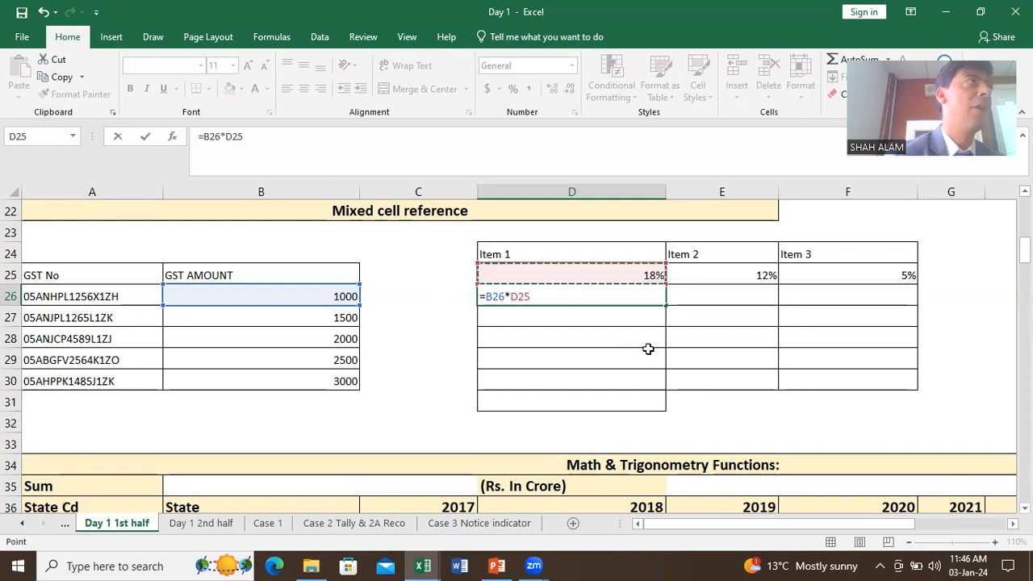
key("F4")
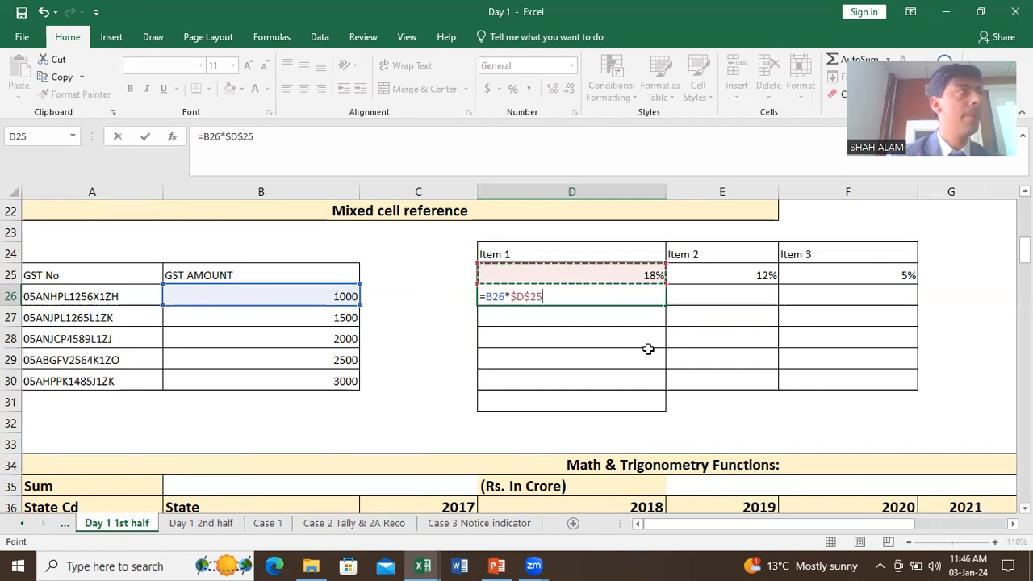
key("Return")
Step: Fill the D26 formula down to D30 and inspect D27 and D28
left_click(646, 298)
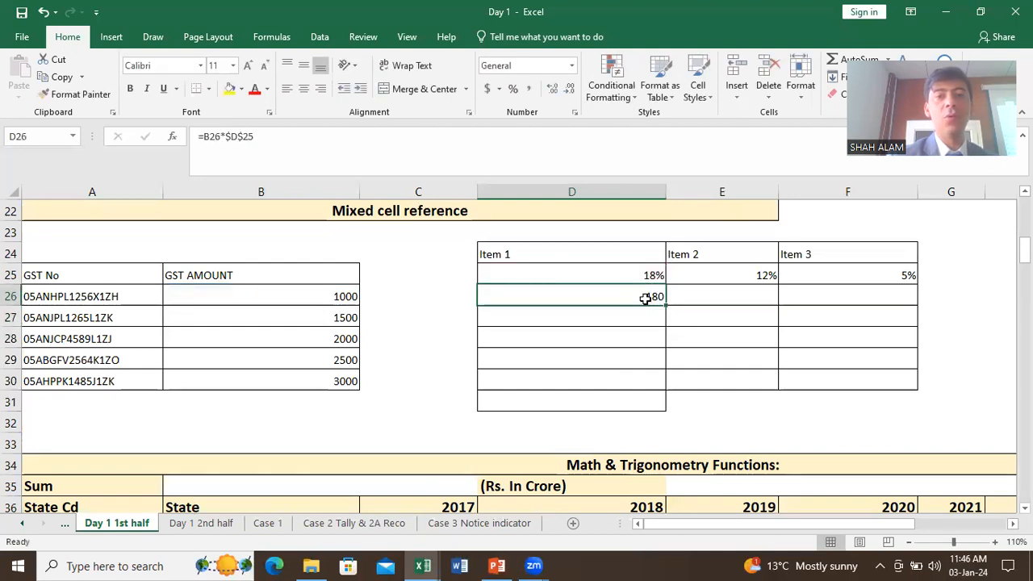
left_click_drag(667, 306, 655, 384)
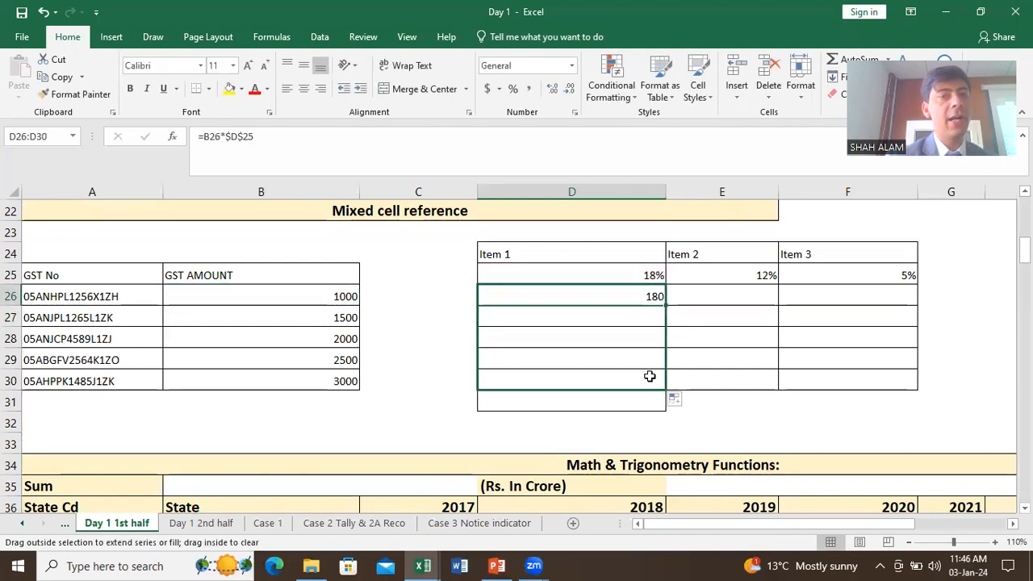
double_click(651, 320)
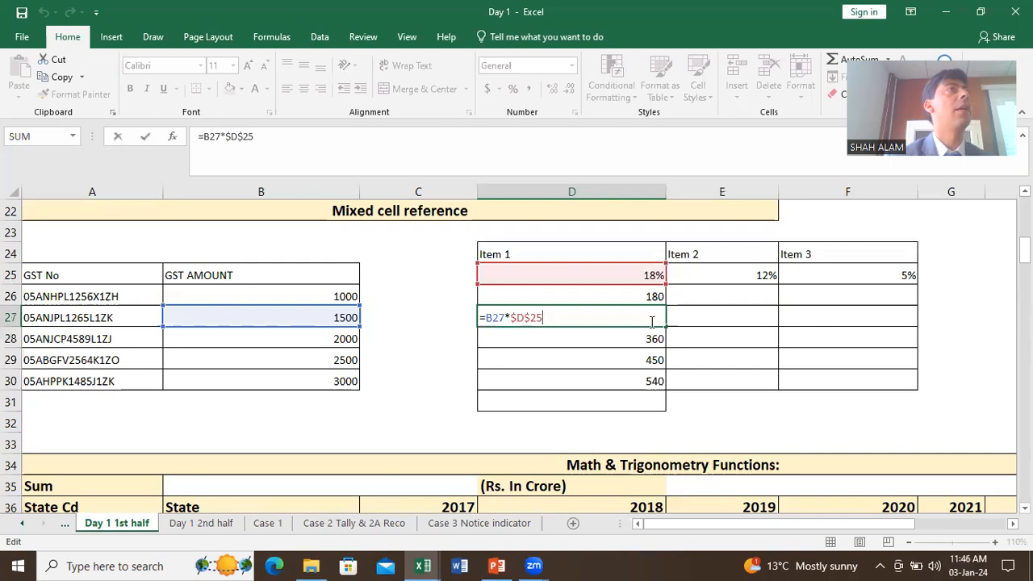
key("Escape")
double_click(646, 341)
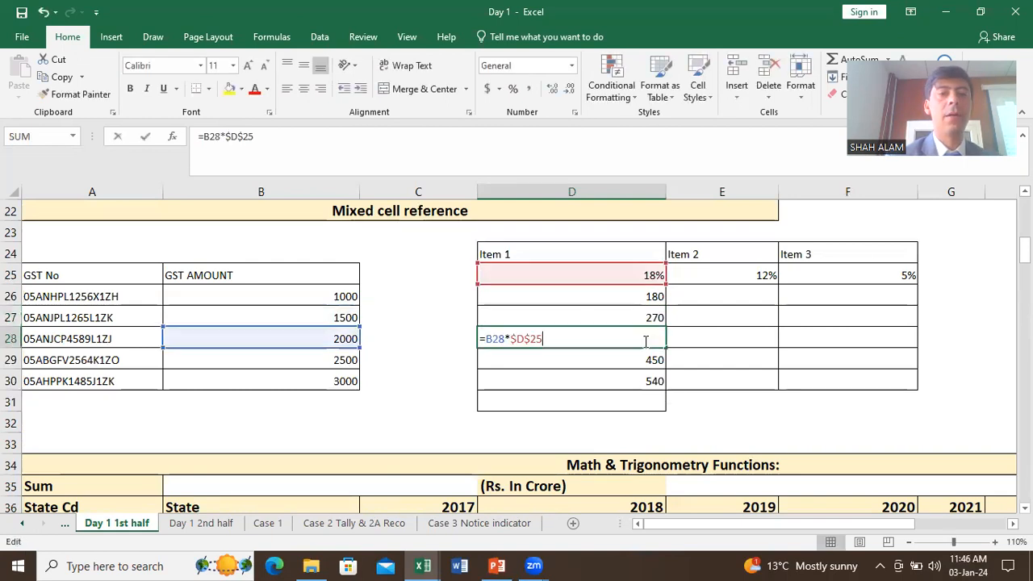
key("Escape")
Step: Copy D26 right to F26, check E26's formula, and select the whole D26:F30 grid
left_click(652, 298)
left_click_drag(663, 305, 855, 301)
double_click(767, 294)
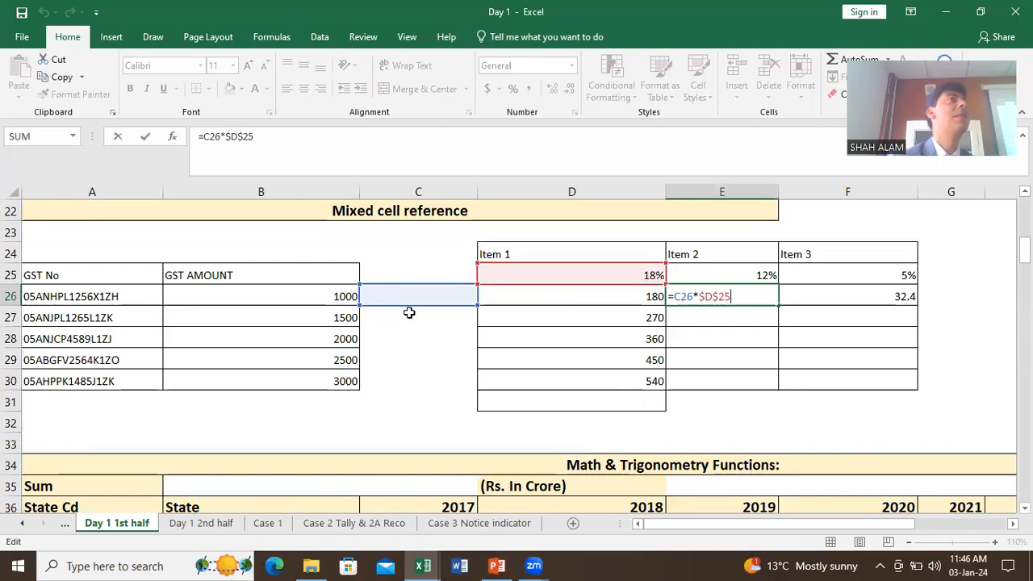
left_click(537, 342)
left_click_drag(572, 303, 844, 372)
Step: Delete all Item 1 to Item 3 results from the D26:F30 grid
key("Delete")
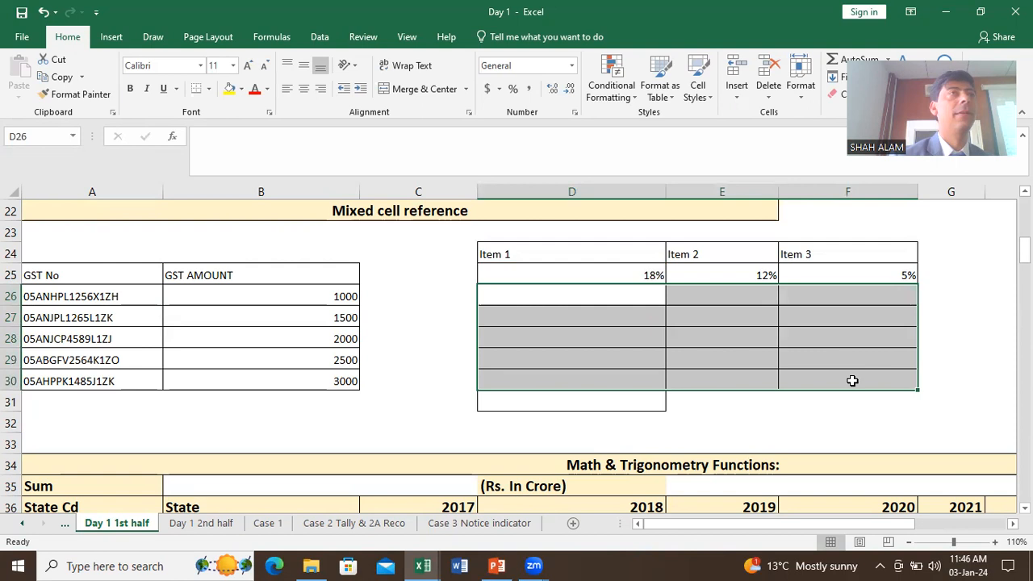
left_click(642, 332)
left_click(623, 297)
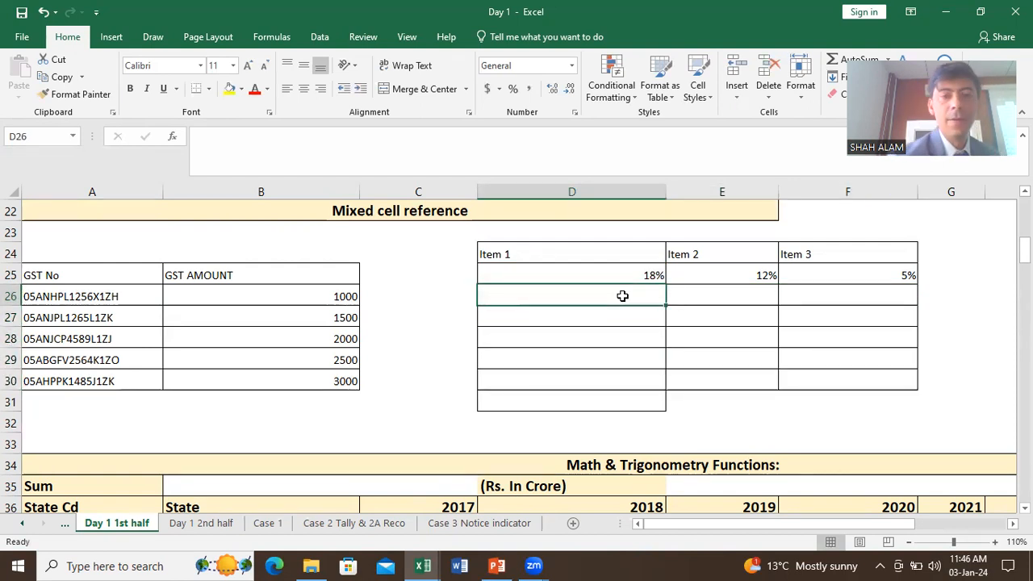
left_click(314, 192)
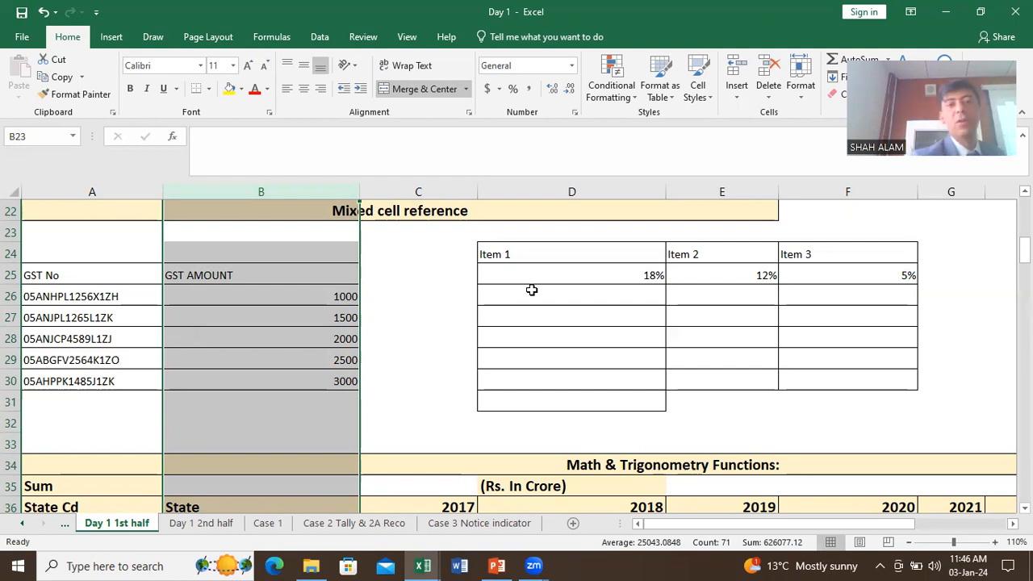
Step: Start a formula in D26 that references the GST amount in B26
left_click(532, 292)
type("=")
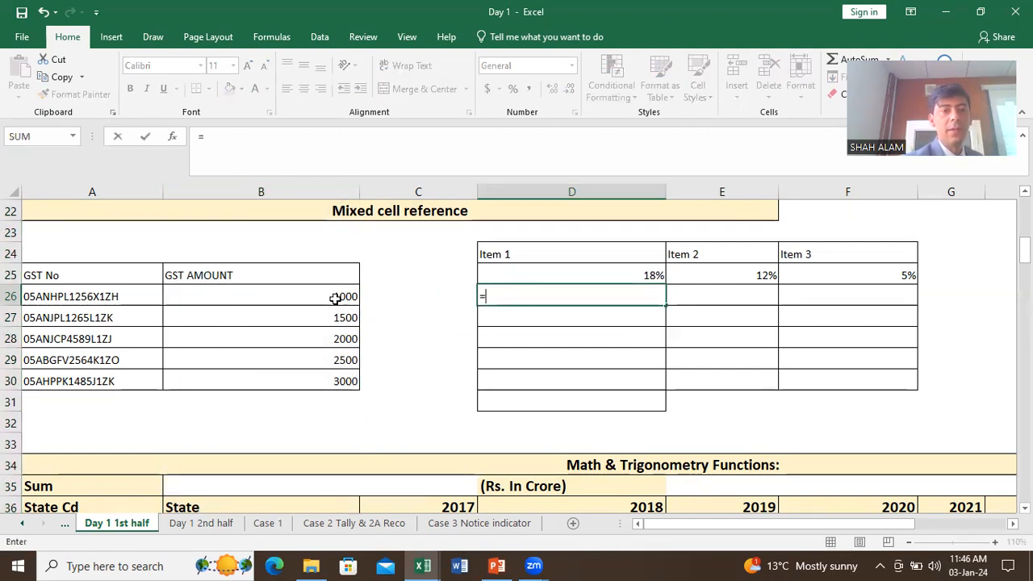
left_click(337, 297)
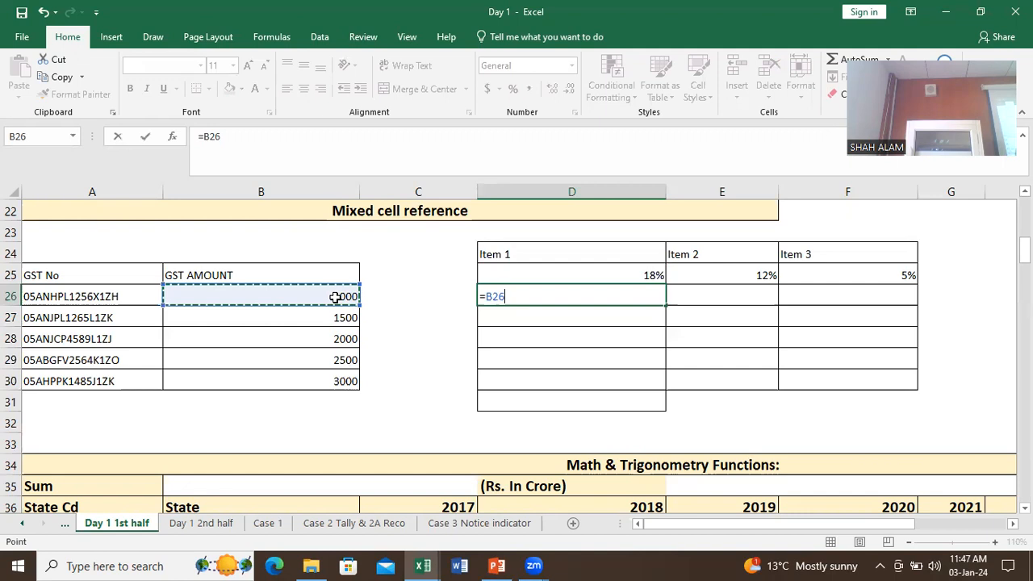
Step: Complete D26 as the mixed-reference formula =$B26*D$25, giving 180
key("F4")
key("F4")
key("F4")
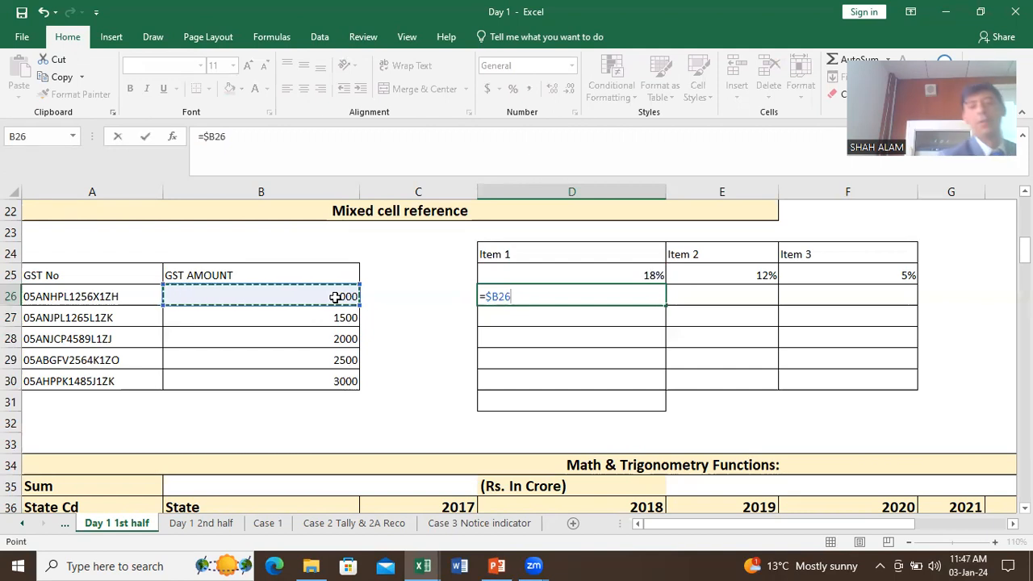
type("*")
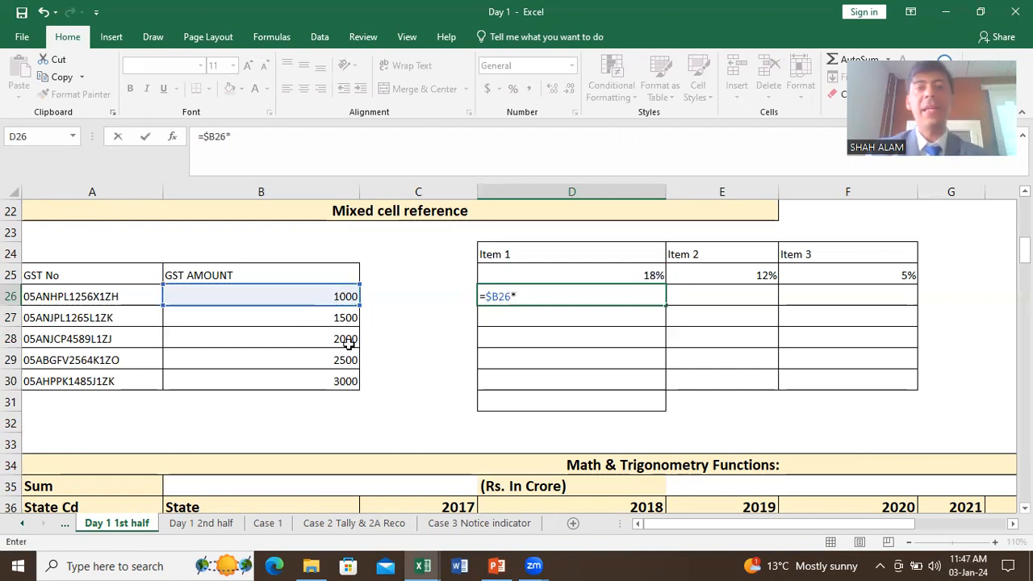
left_click(597, 267)
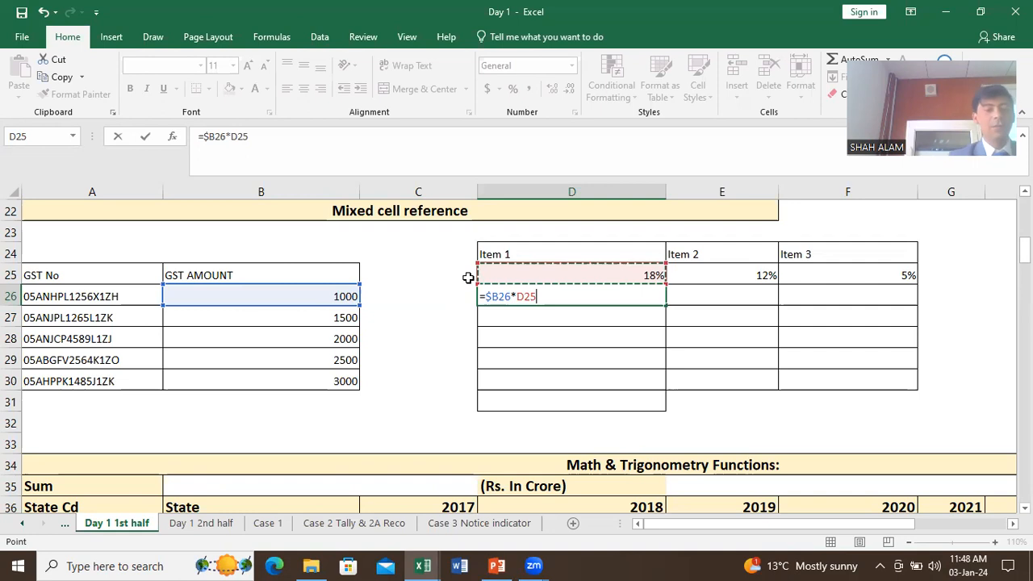
key("F4")
key("F4")
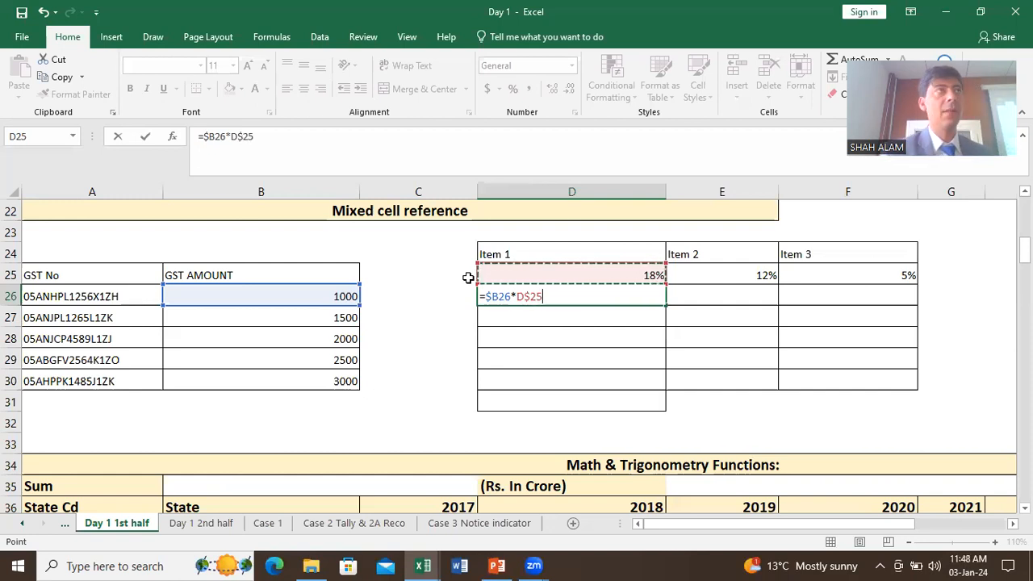
key("Return")
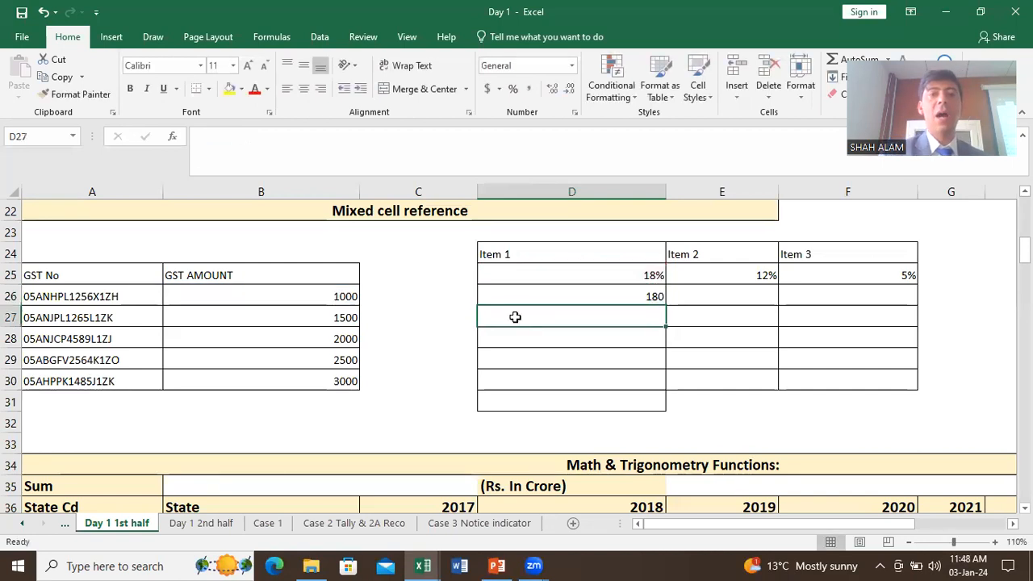
left_click(650, 297)
left_click_drag(664, 307, 799, 329)
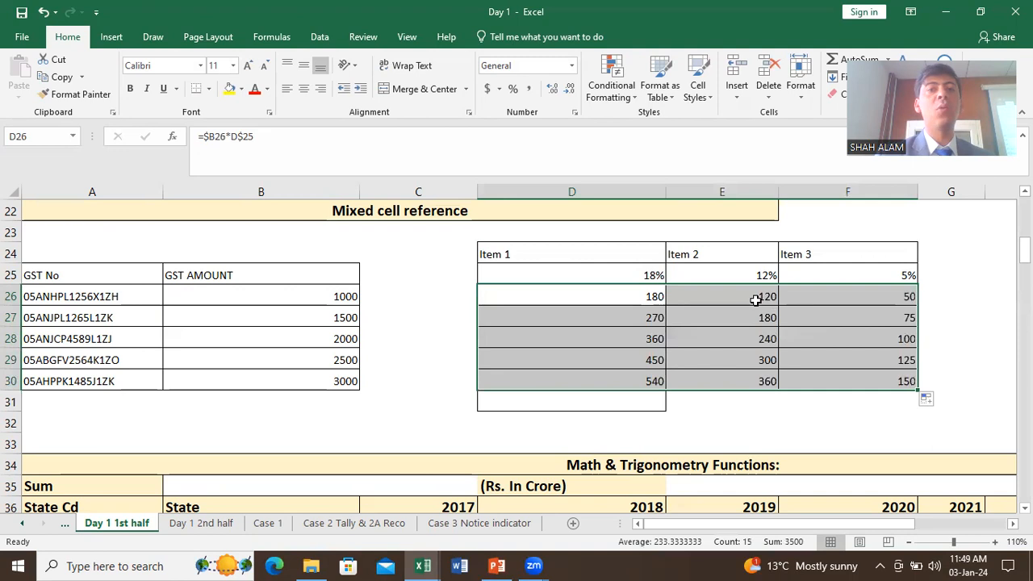
double_click(756, 316)
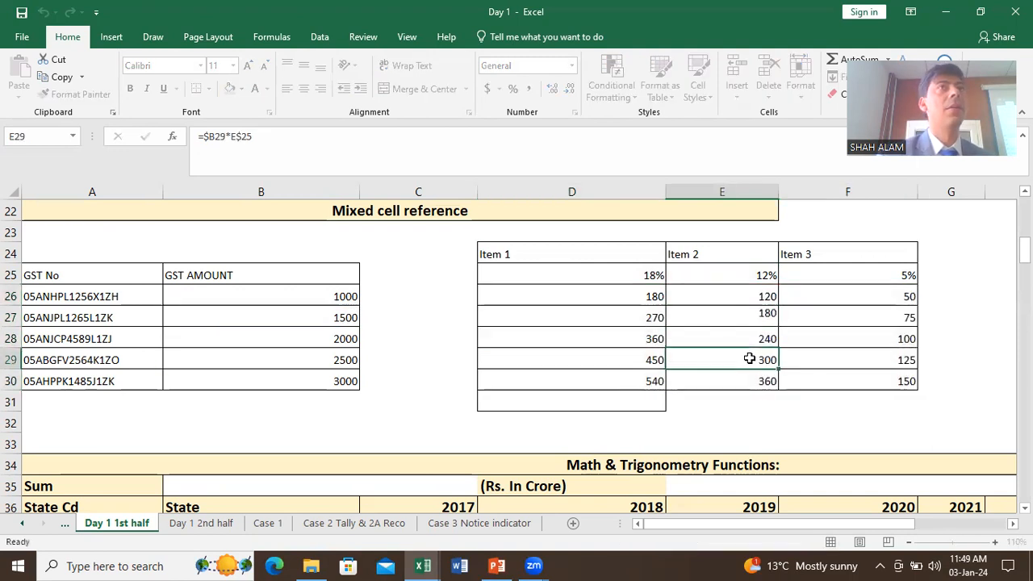
double_click(749, 359)
double_click(756, 332)
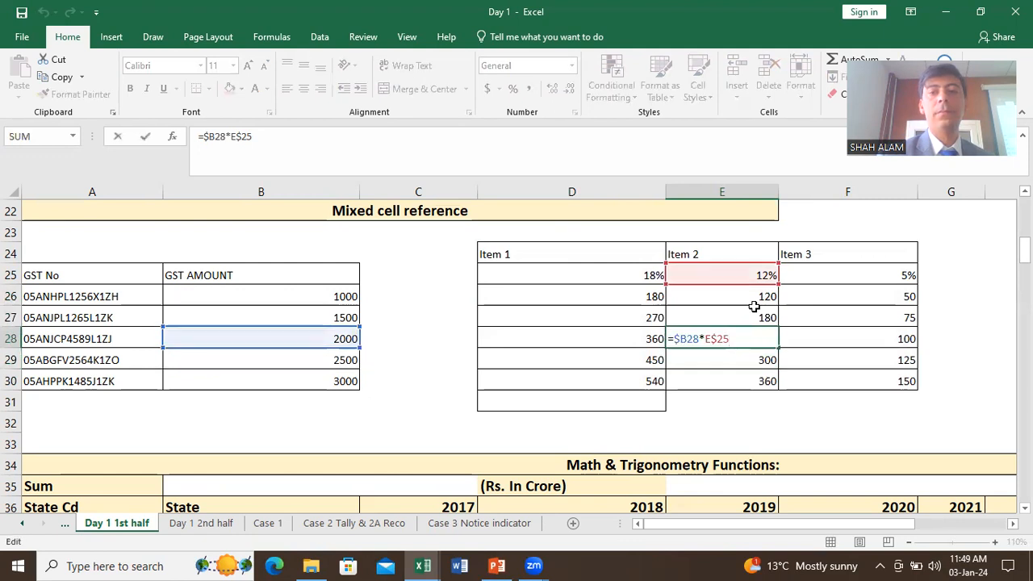
key("Escape")
double_click(830, 299)
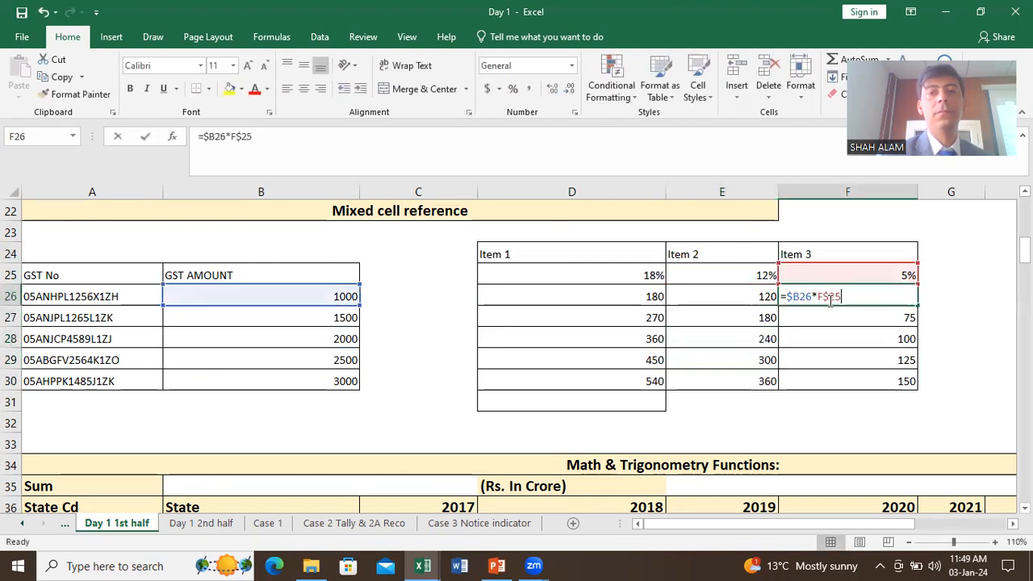
double_click(824, 357)
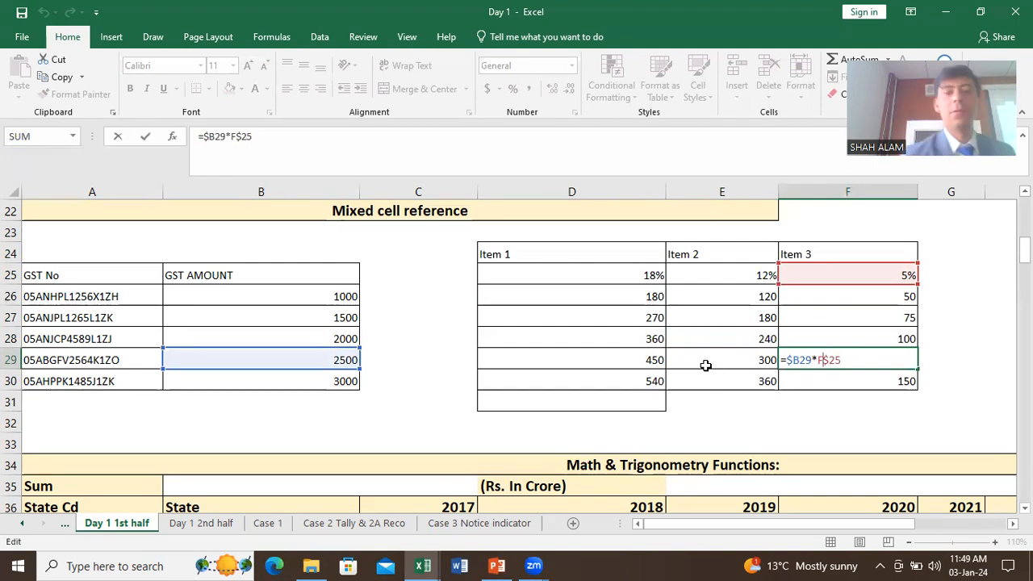
key("Return")
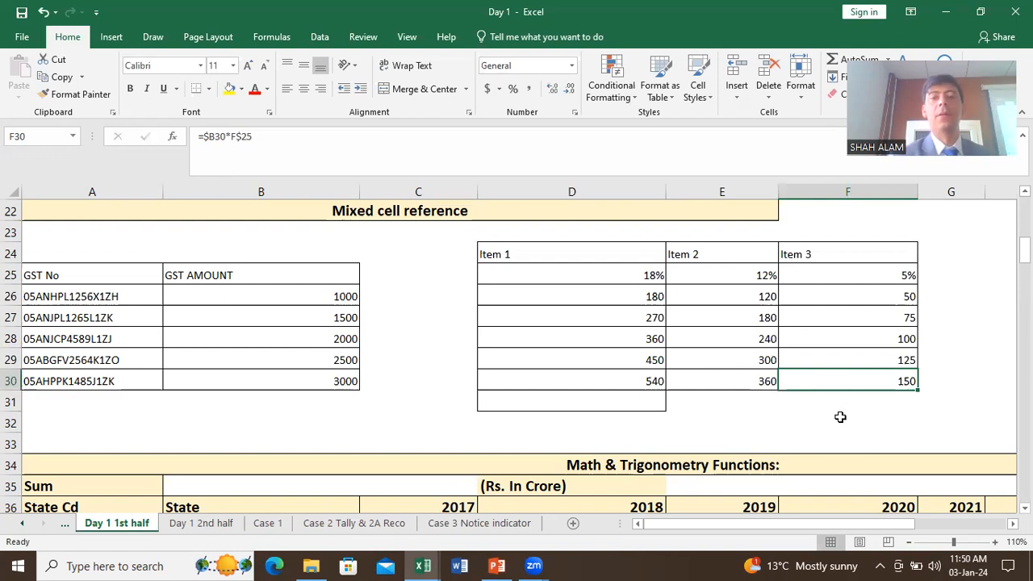
Step: Zoom to about 80% to show the full state table, then start a formula in I37
scroll(839, 415, "down", 2)
scroll(839, 415, "down", 4)
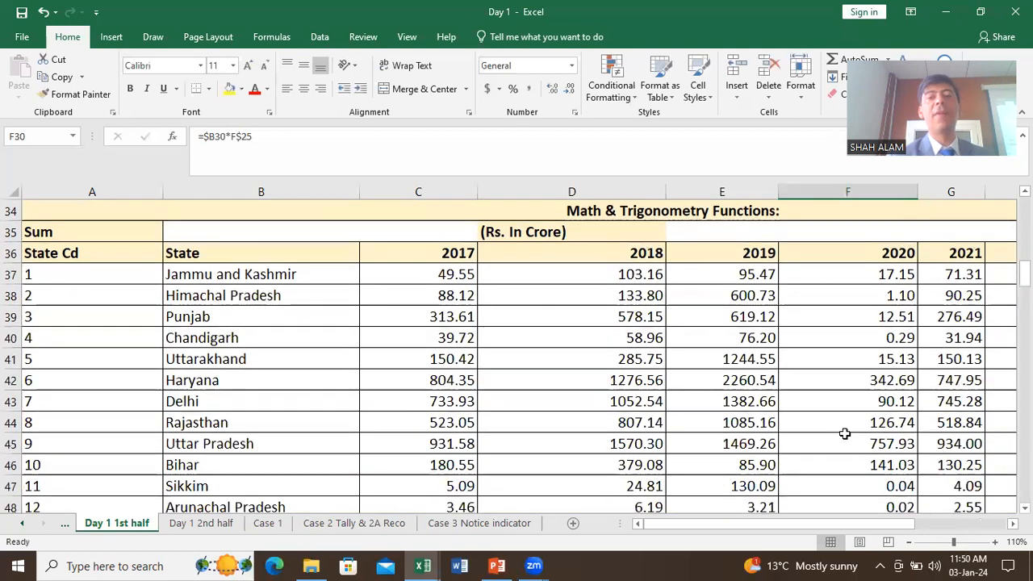
scroll(852, 444, "down", 1)
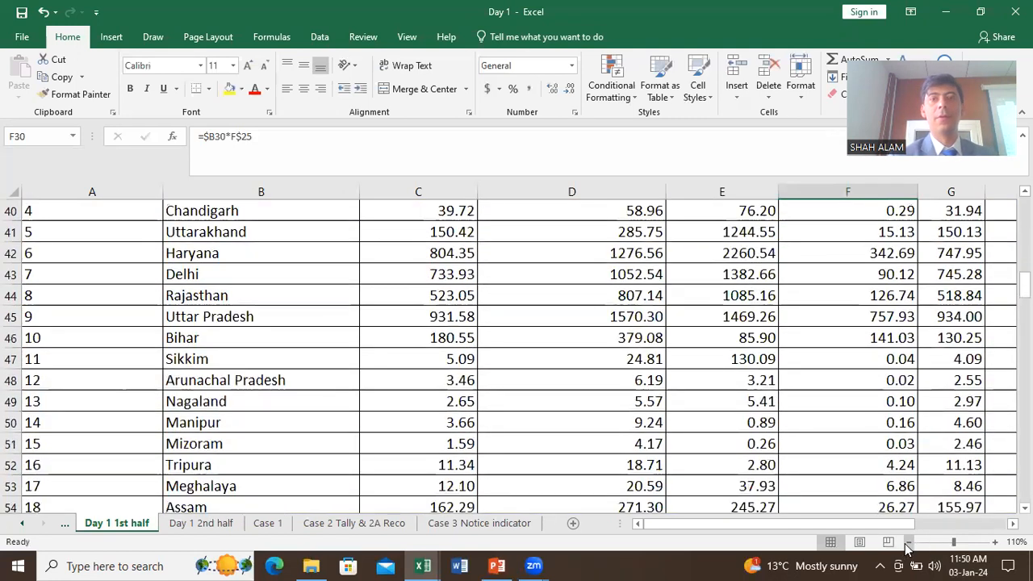
left_click(908, 542)
left_click(908, 543)
scroll(916, 476, "up", 2)
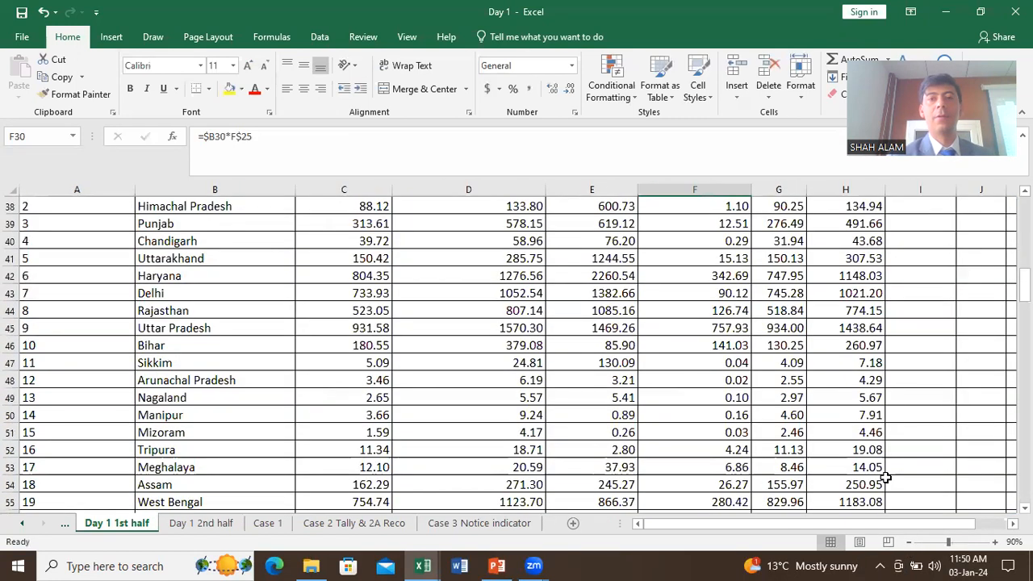
left_click(908, 543)
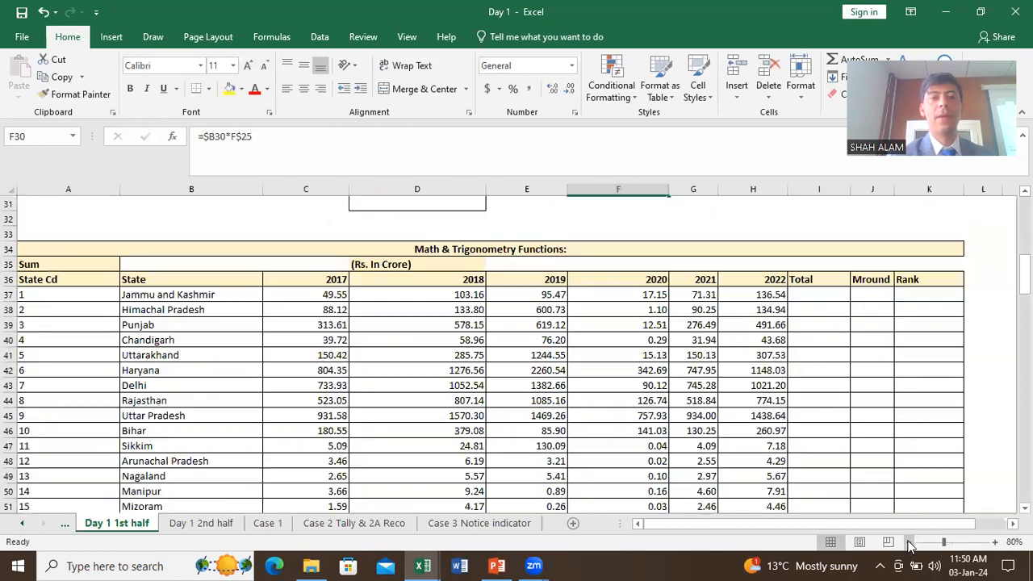
left_click(909, 543)
left_click(996, 542)
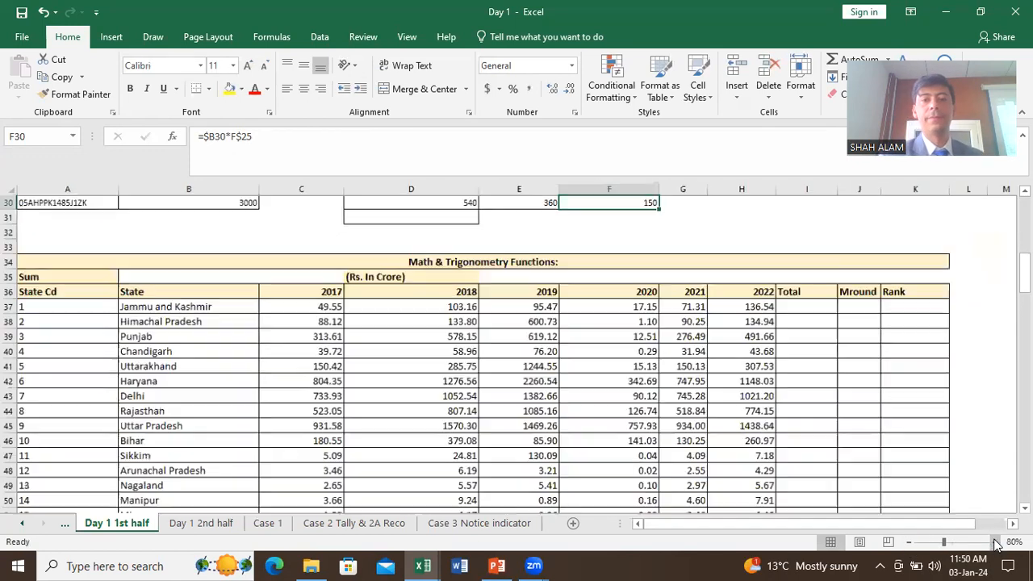
scroll(963, 506, "down", 1)
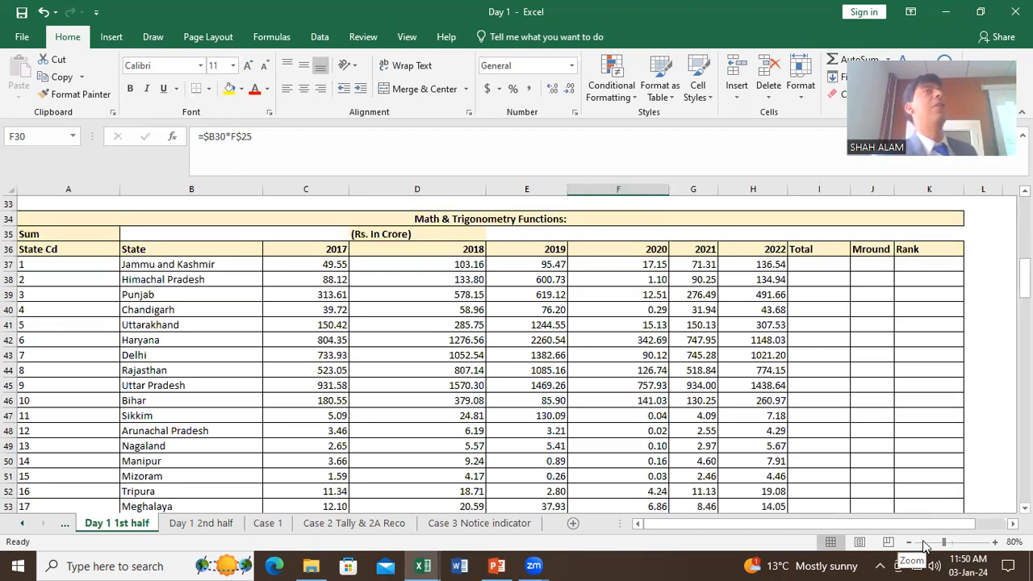
left_click(840, 265)
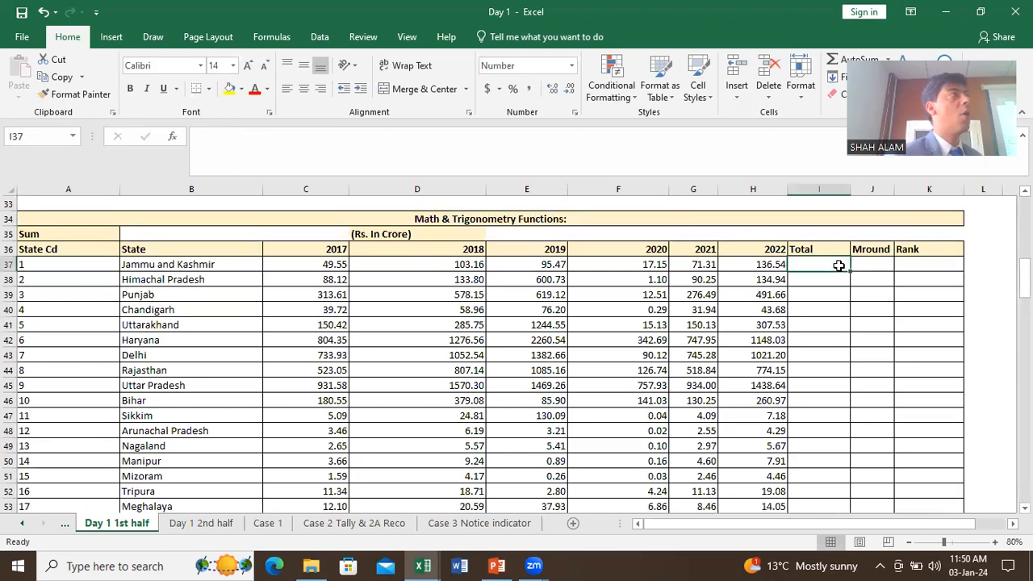
type("=")
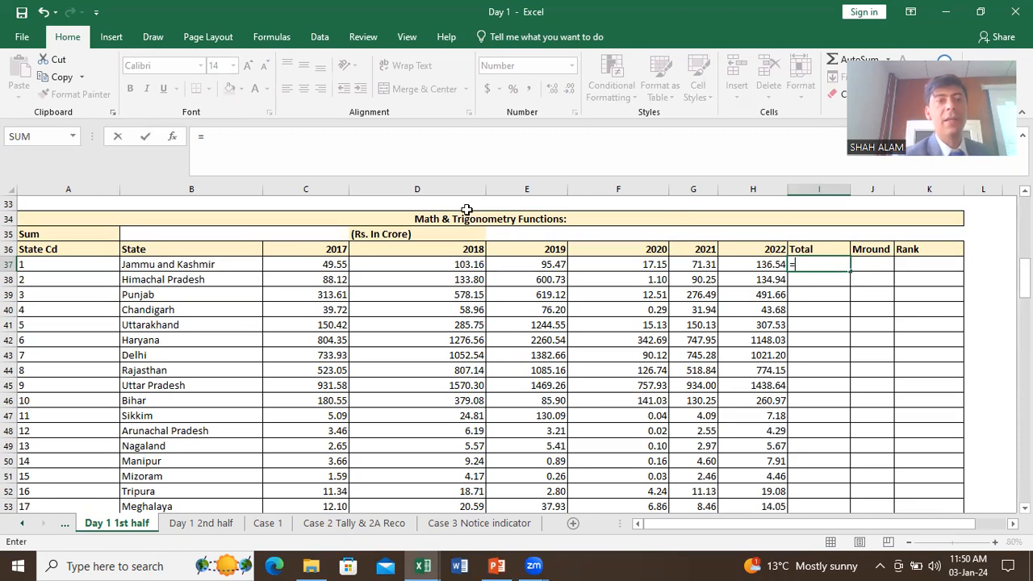
Step: Try adding the 2017, 2018 and 2019 cells one by one, then erase back to '='
left_click(330, 265)
type("+")
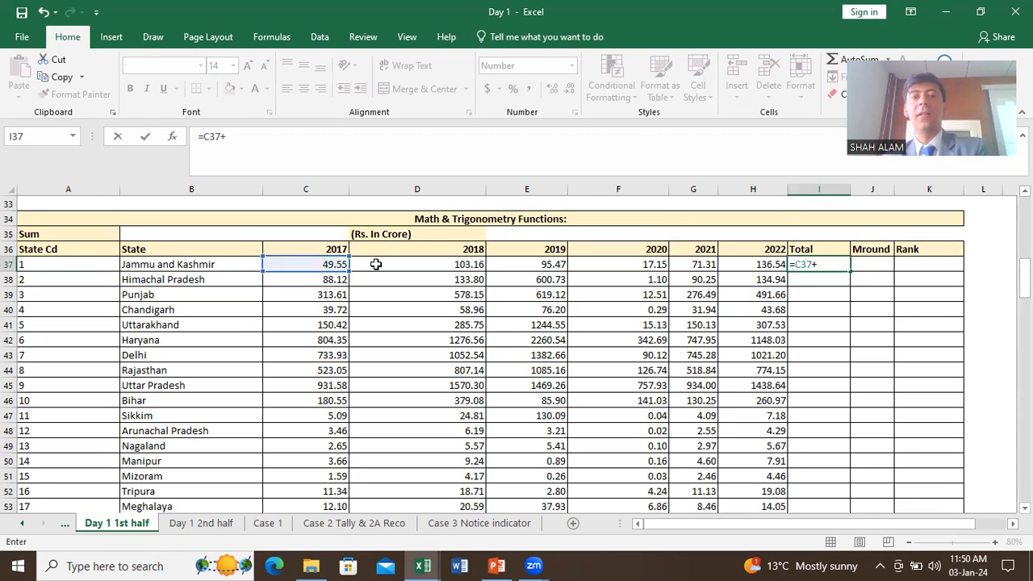
left_click(408, 265)
type("+")
left_click(497, 269)
type("+")
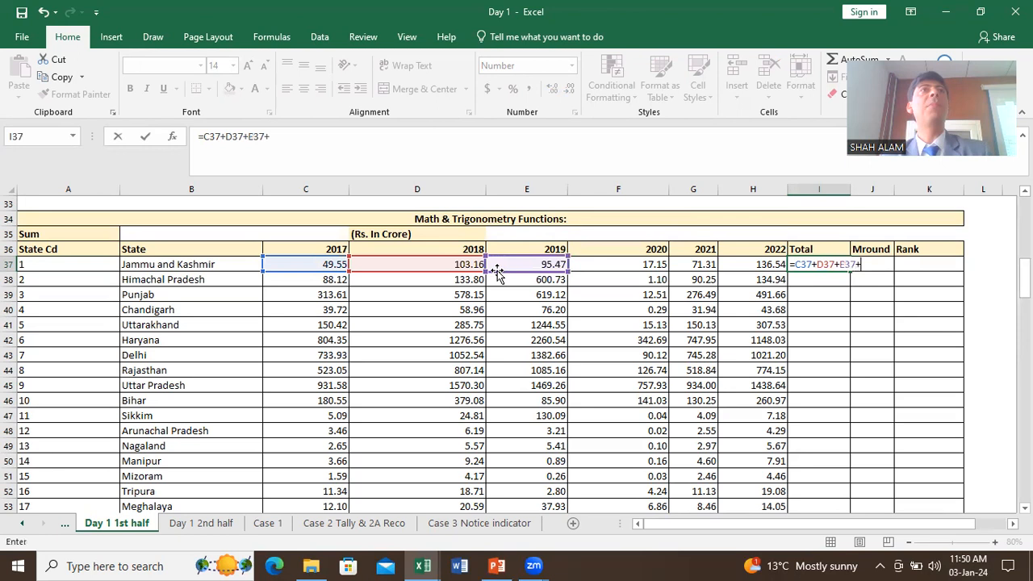
key("BackSpace")
key("BackSpace")
key("BackSpace")
key("BackSpace")
key("BackSpace")
key("BackSpace")
key("BackSpace")
key("BackSpace")
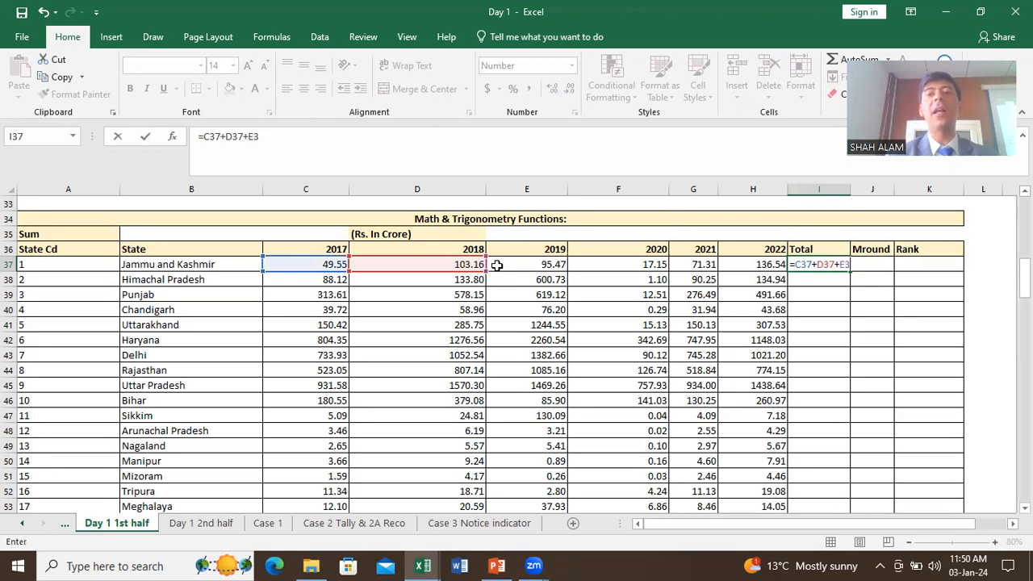
key("BackSpace")
key("BackSpace")
key("BackSpace")
key("BackSpace")
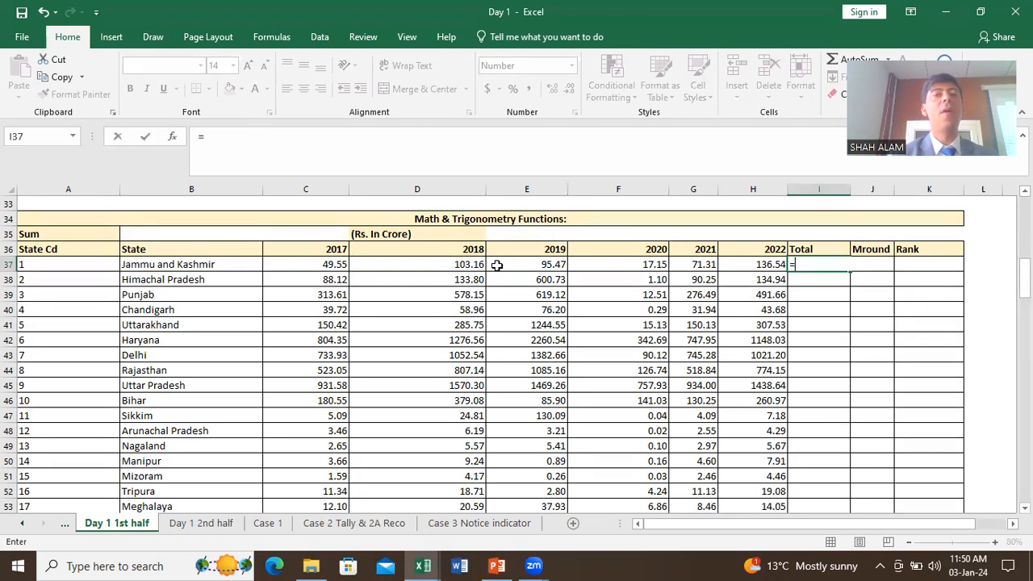
Step: Enter =SUM(C37:H37) as Jammu and Kashmir's Total, giving 473.18
type("S")
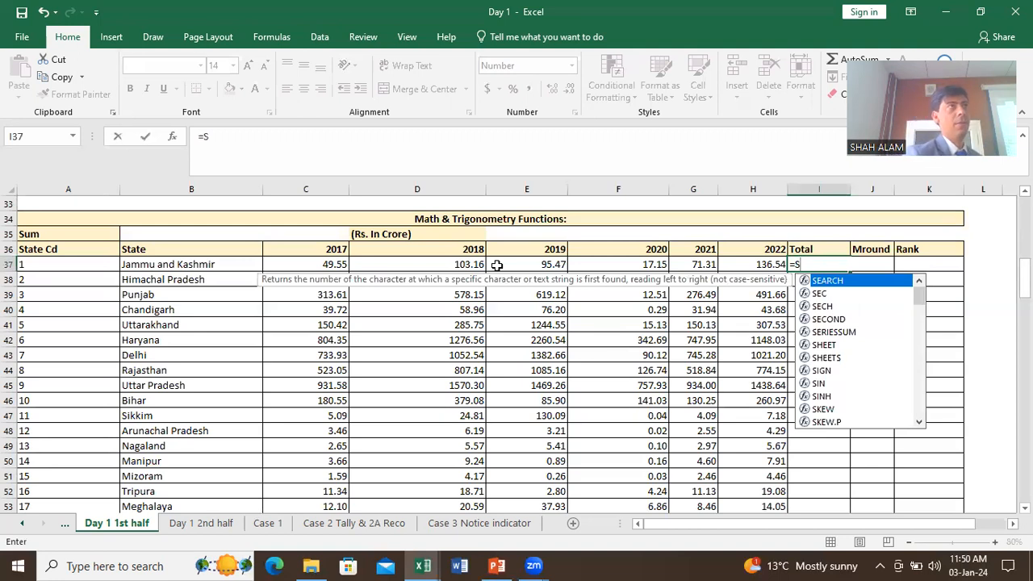
type("U")
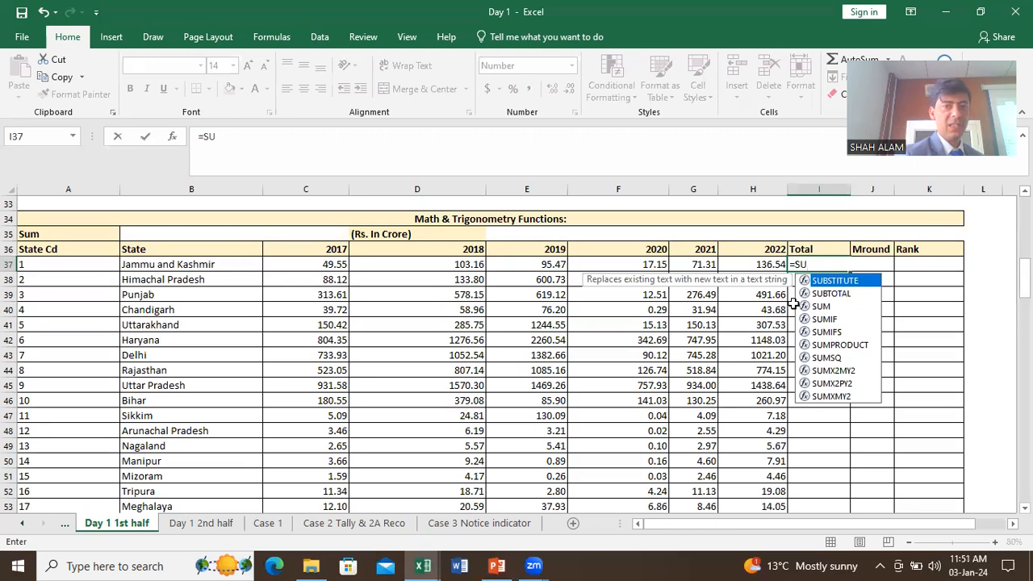
key("Down")
key("Down")
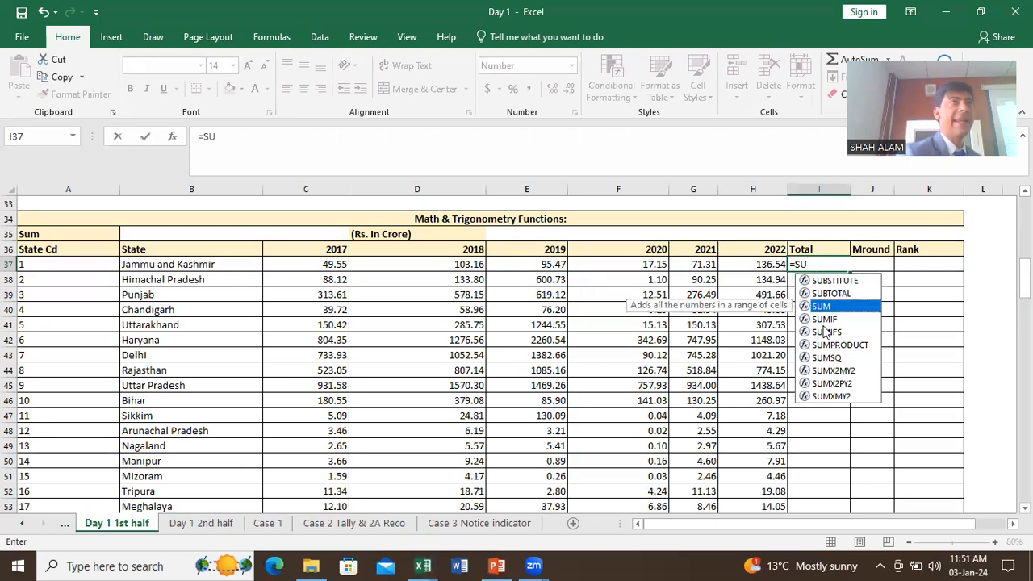
double_click(823, 309)
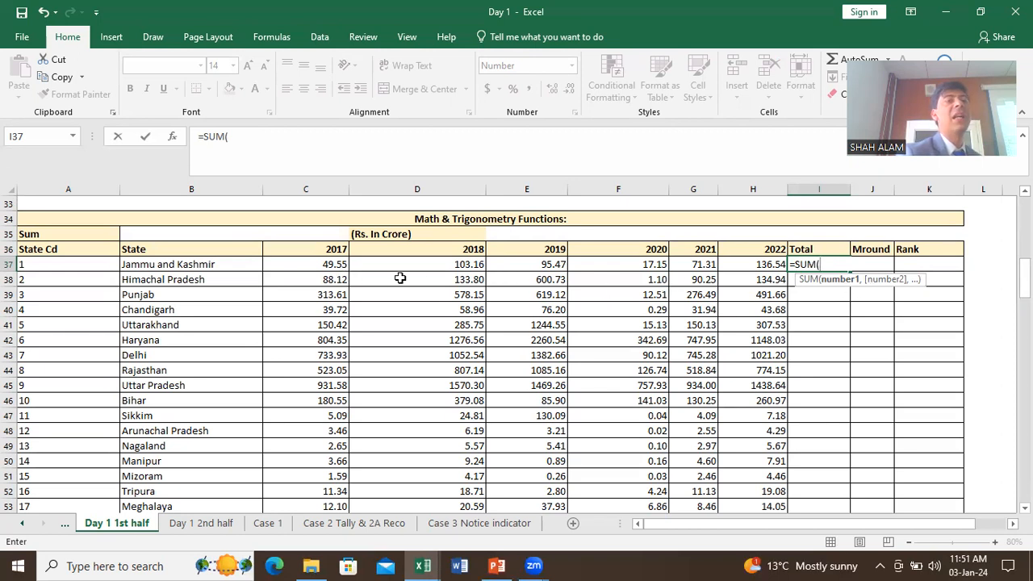
left_click_drag(316, 264, 767, 264)
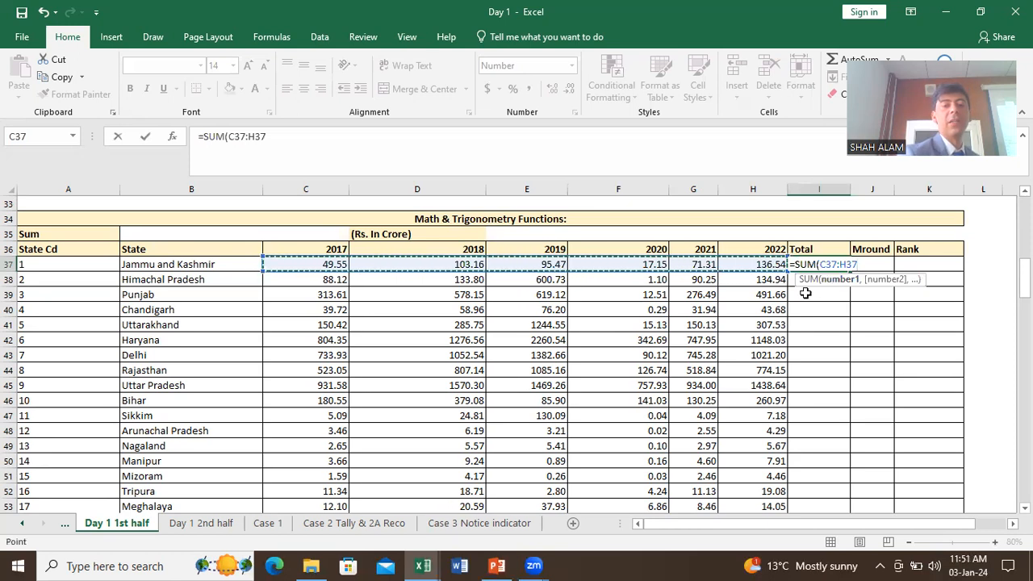
key("Return")
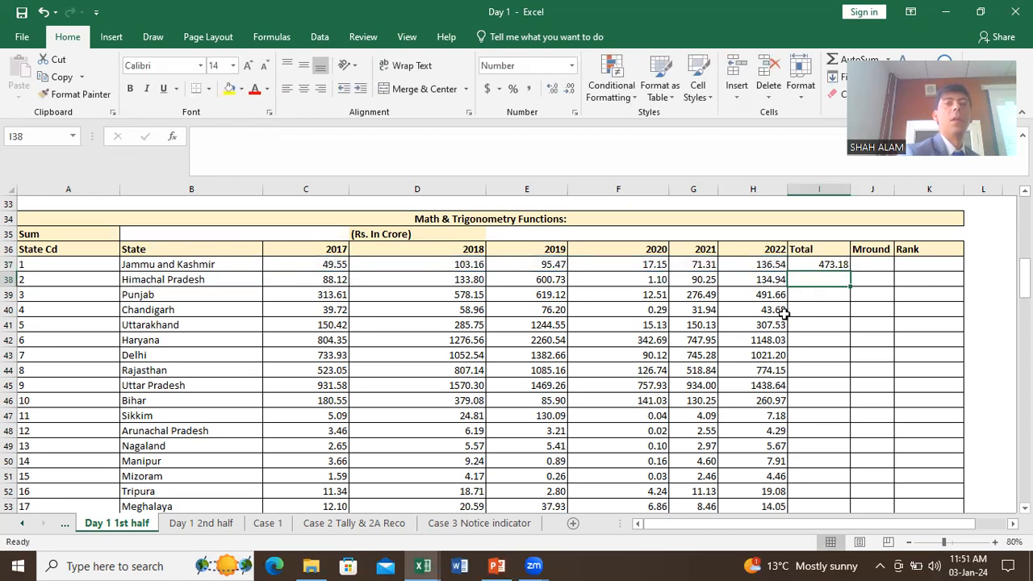
Step: Copy I37's SUM formula down the Total column through I72 for every state
left_click(831, 263)
left_click_drag(849, 272, 827, 489)
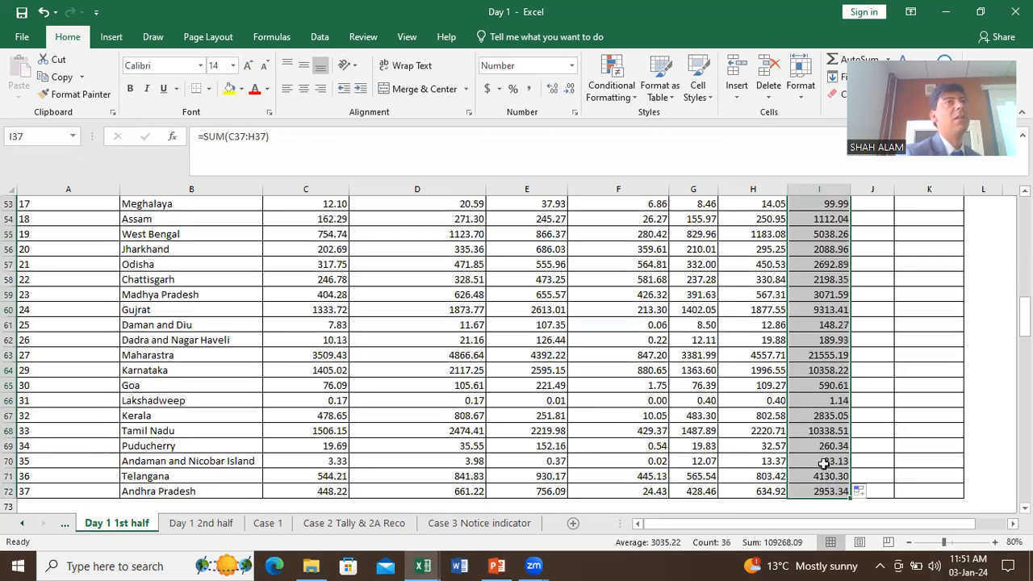
scroll(827, 472, "up", 5)
scroll(823, 464, "up", 2)
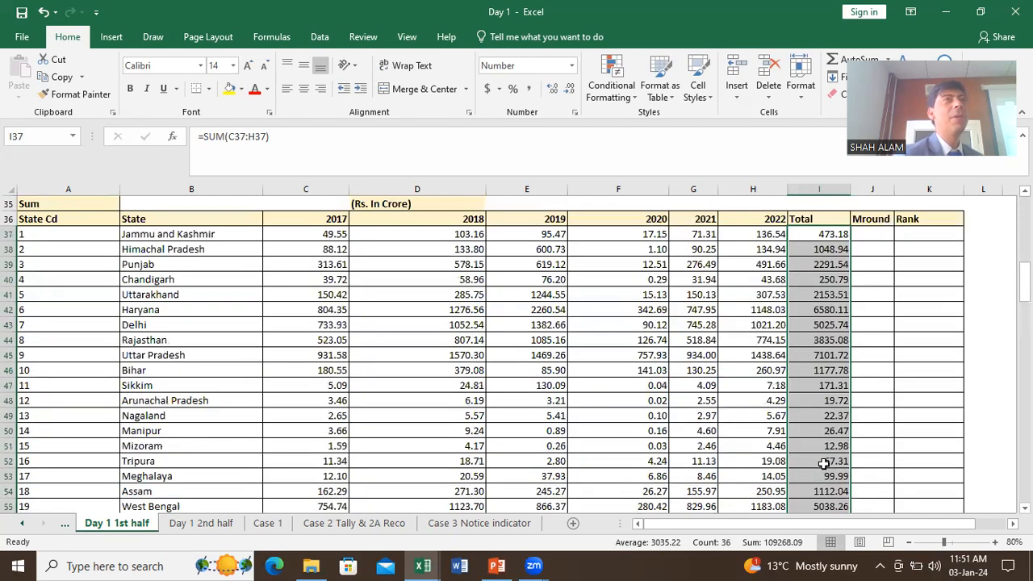
left_click(824, 252)
key("ctrl+shift+Down")
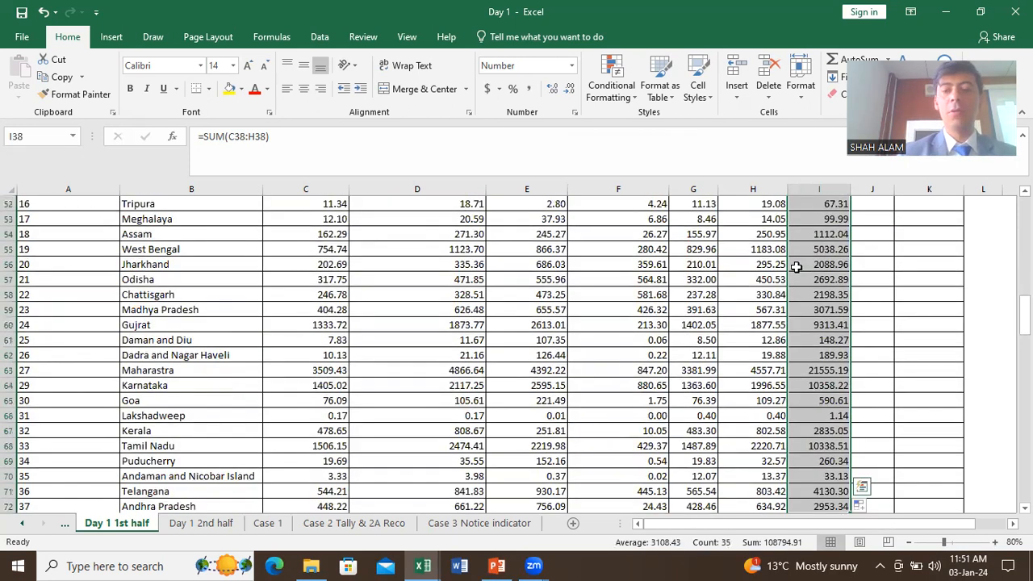
scroll(798, 274, "up", 8)
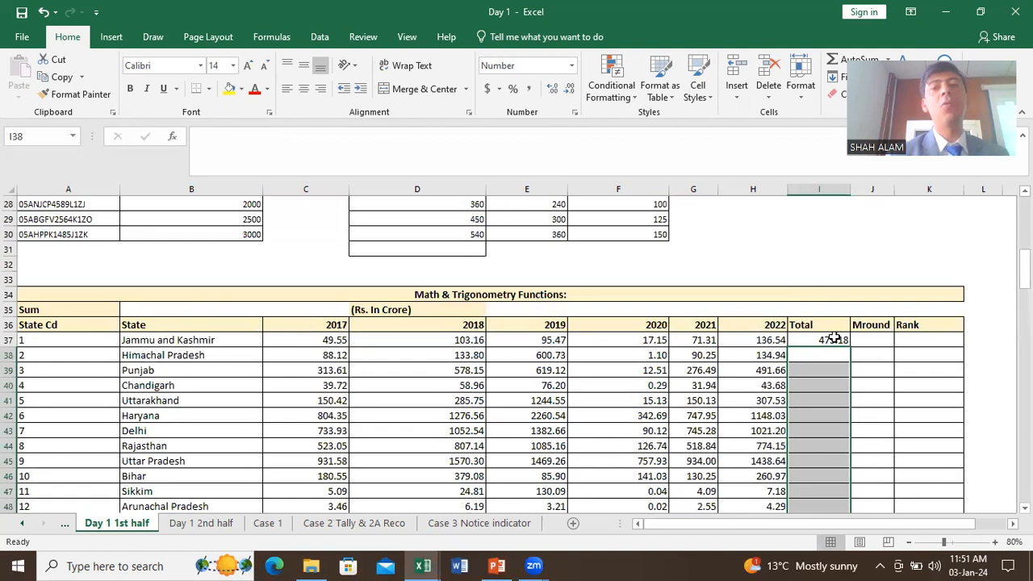
left_click(832, 339)
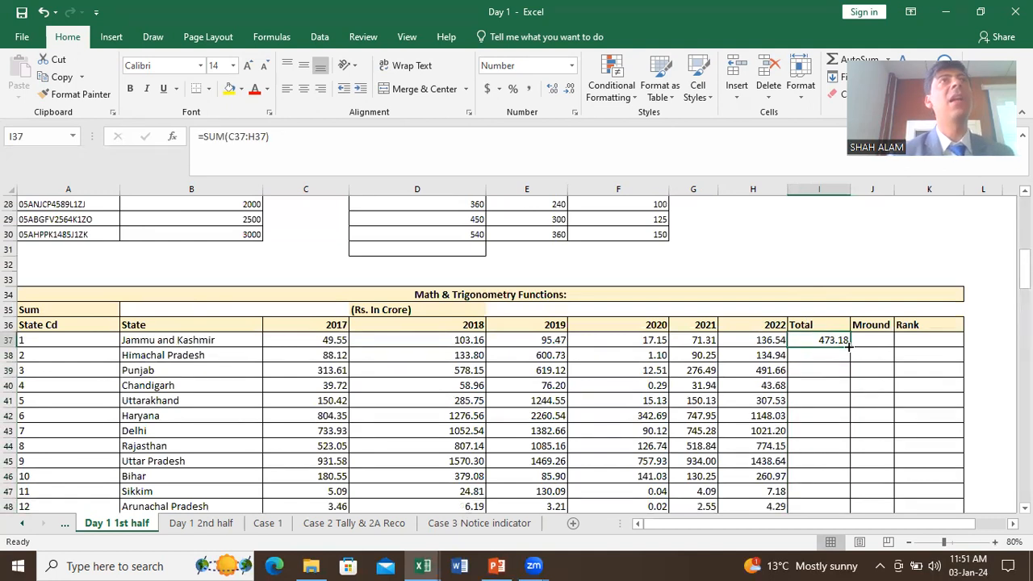
double_click(849, 344)
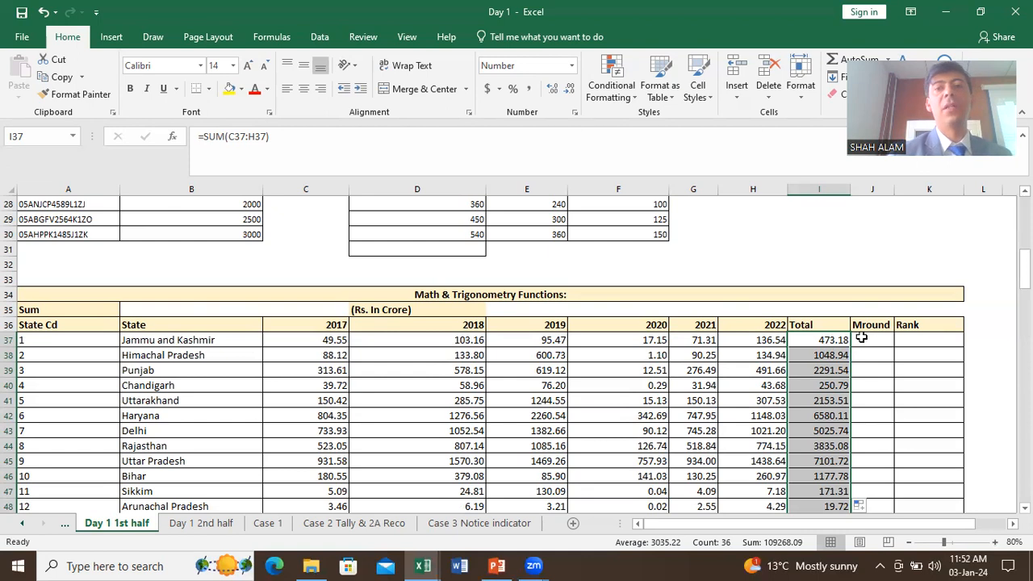
left_click(861, 339)
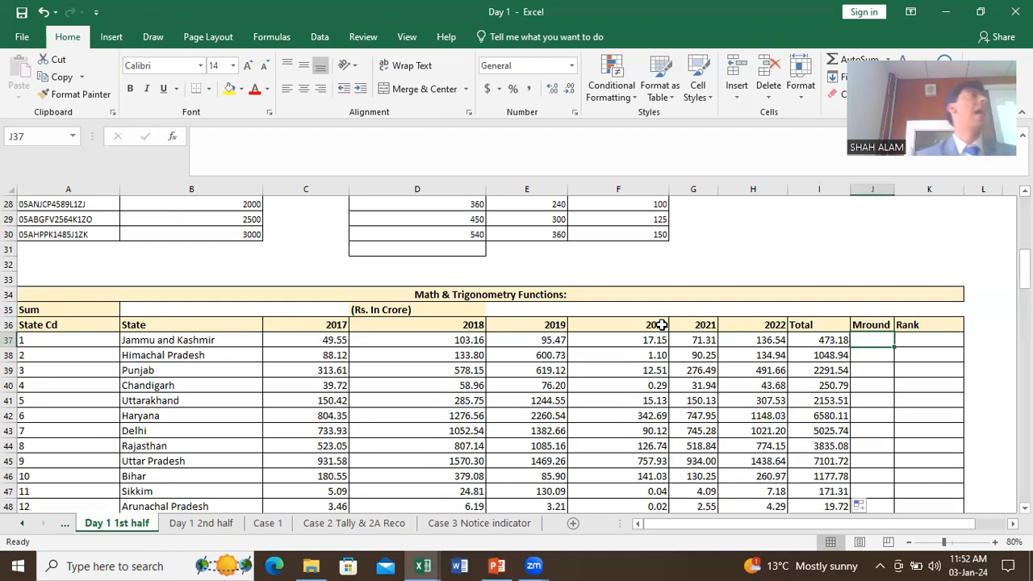
Step: Enter =MROUND(I37,10) in J37 to round the first Total to the nearest 10
type("=")
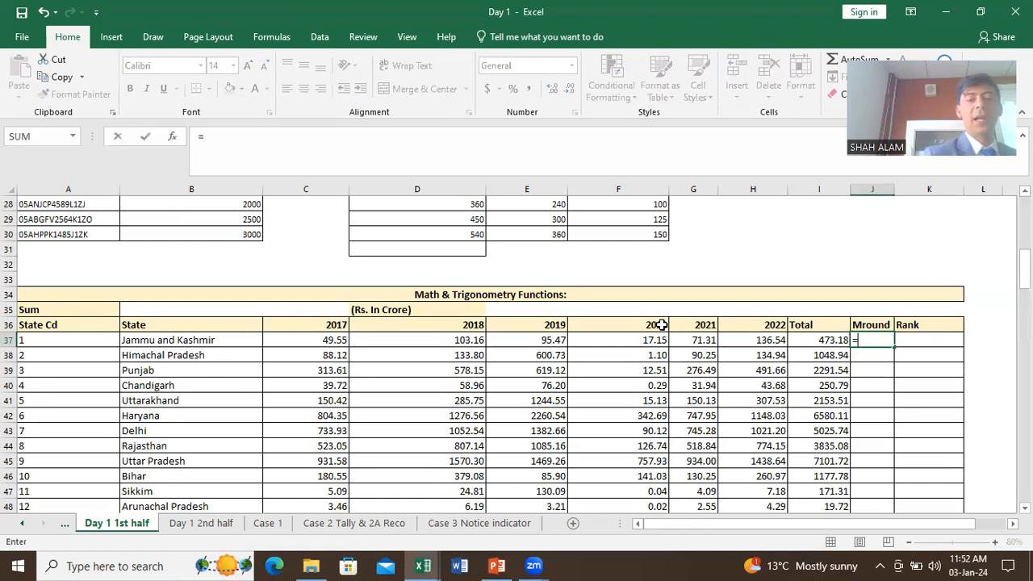
type("MR")
key("Tab")
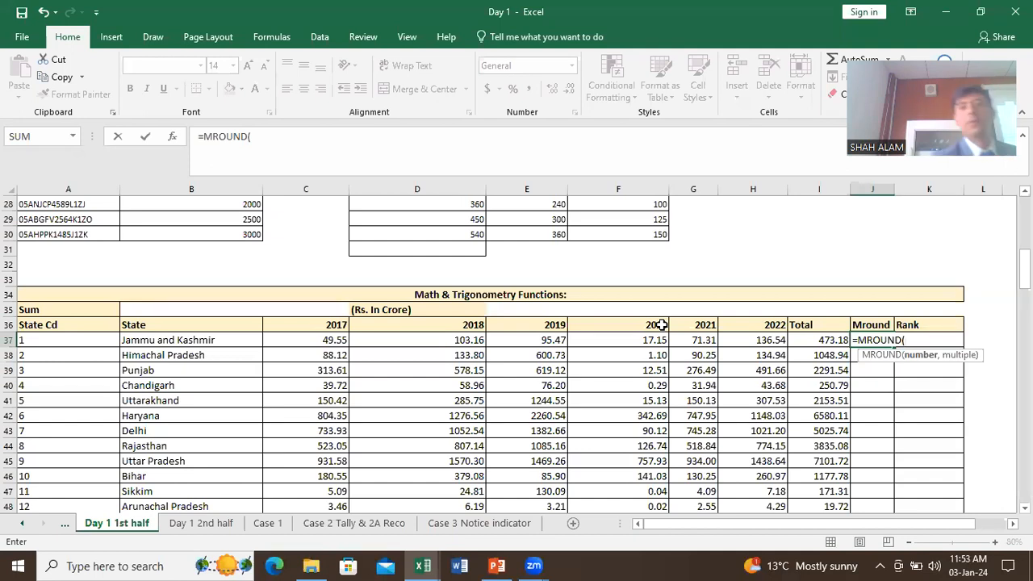
left_click(835, 341)
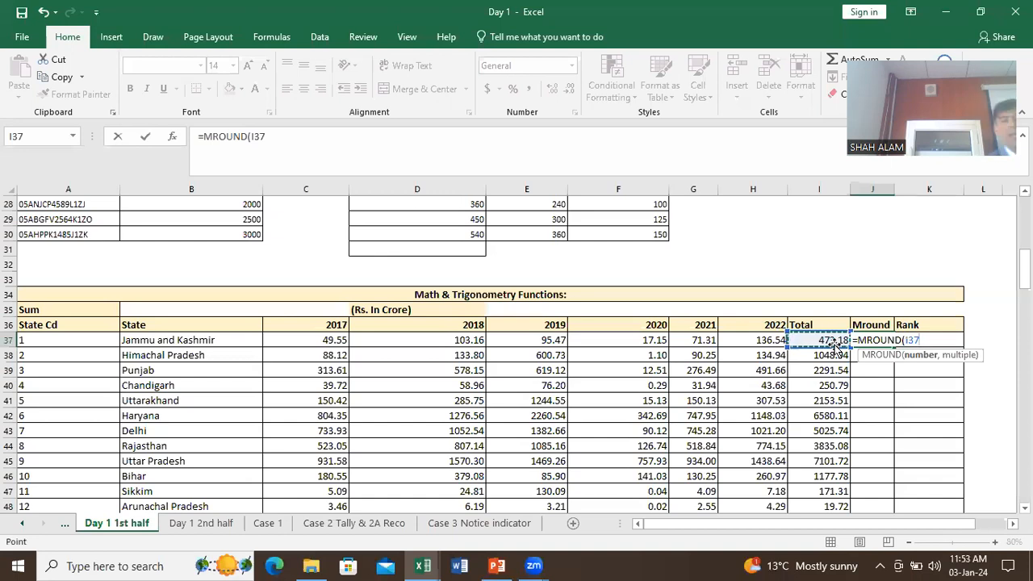
type(",")
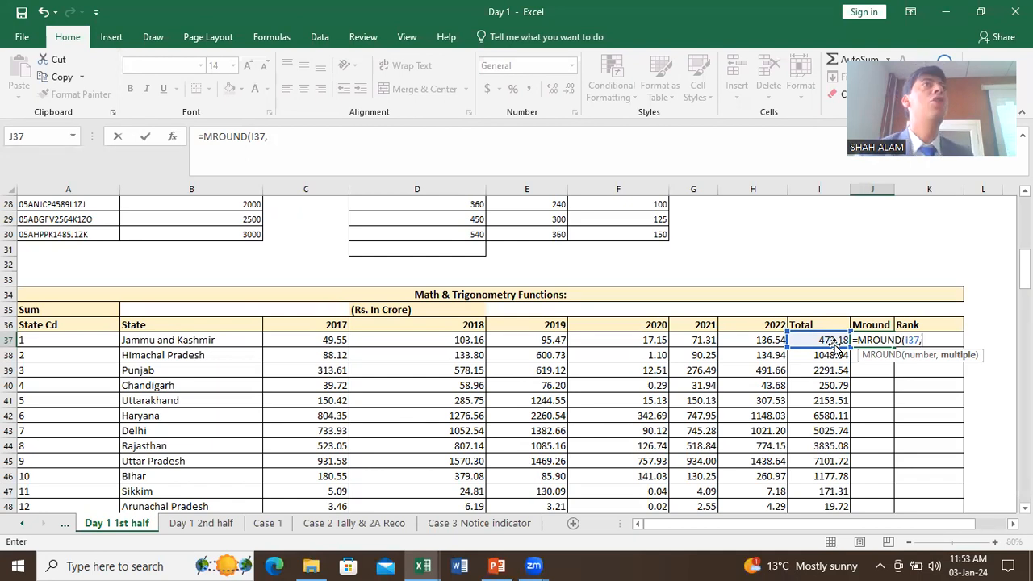
type("10")
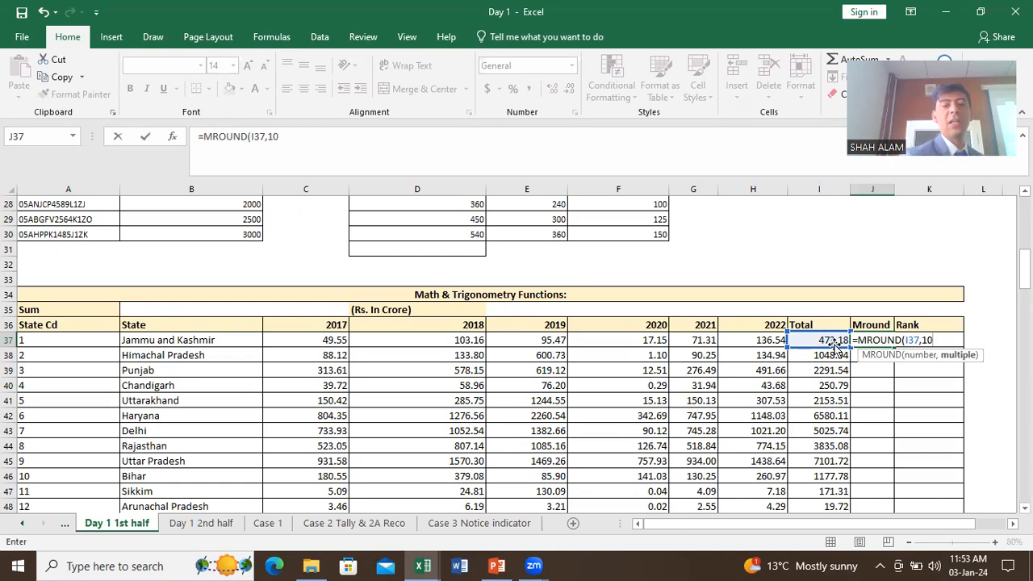
type(")")
key("ctrl+Return")
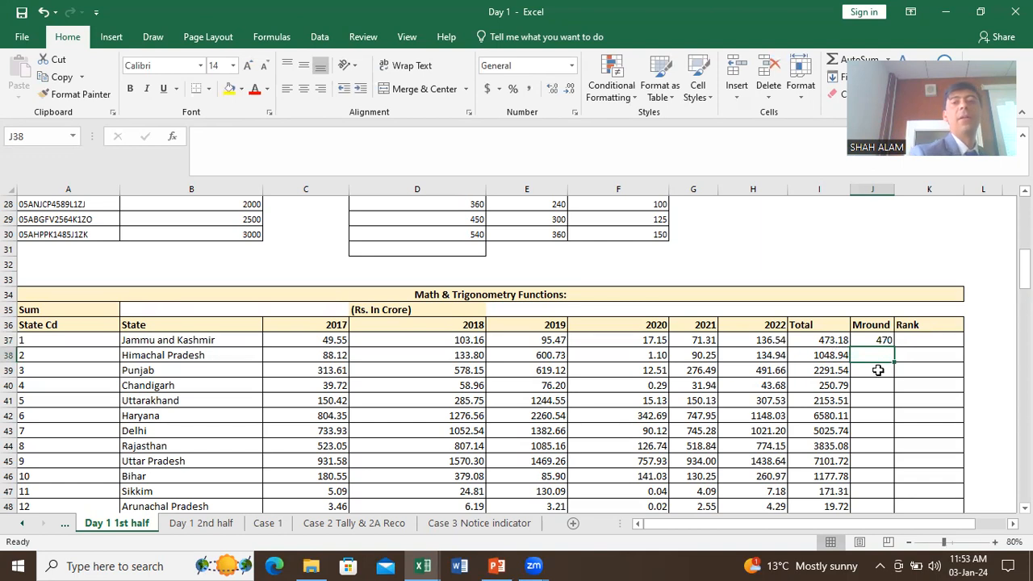
Step: Fill the MROUND formula down the Mround column for all states
left_click(886, 342)
double_click(895, 350)
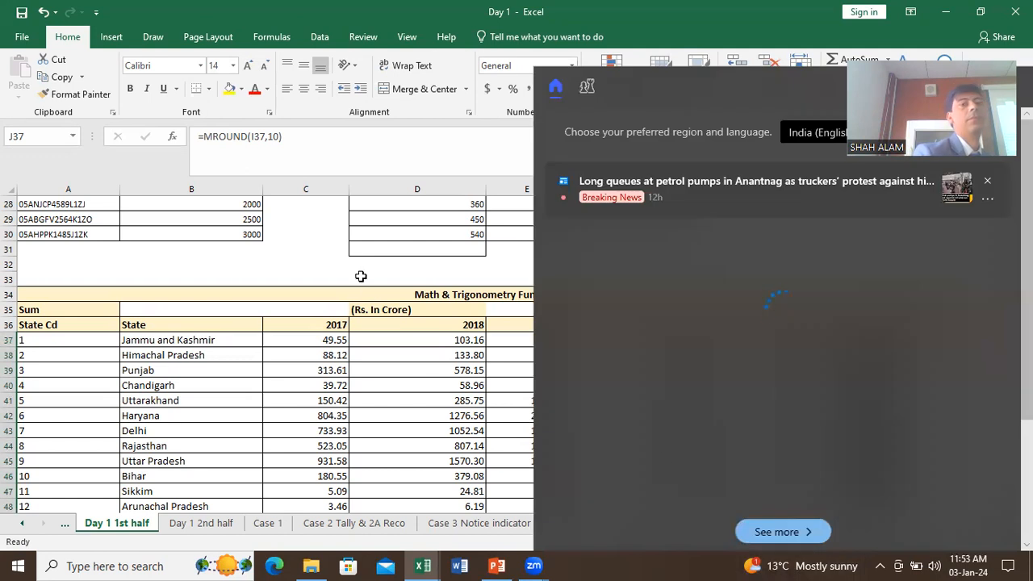
left_click(381, 265)
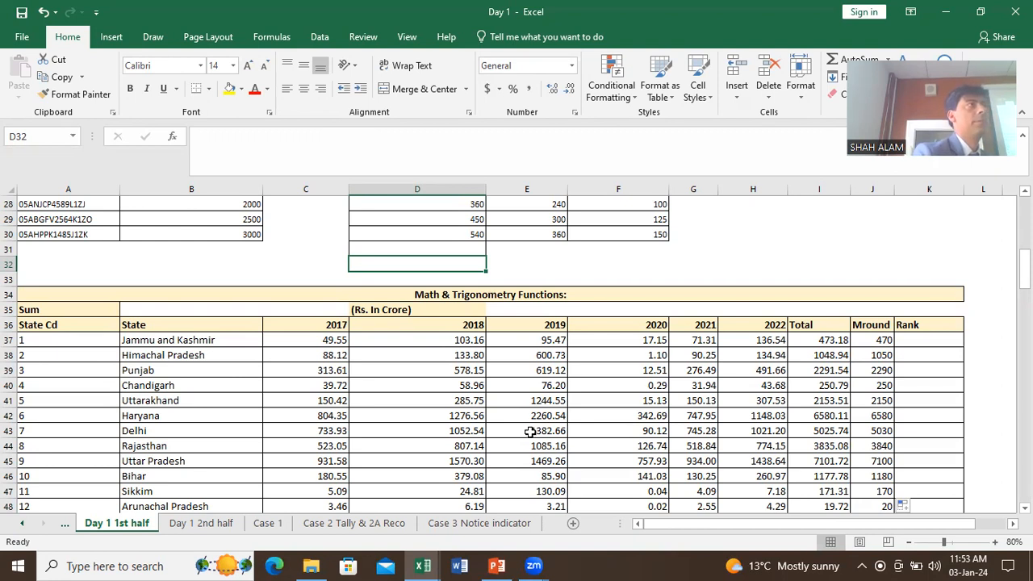
Step: Select the Mround values from J37 down to the last state and delete them
scroll(529, 432, "down", 1)
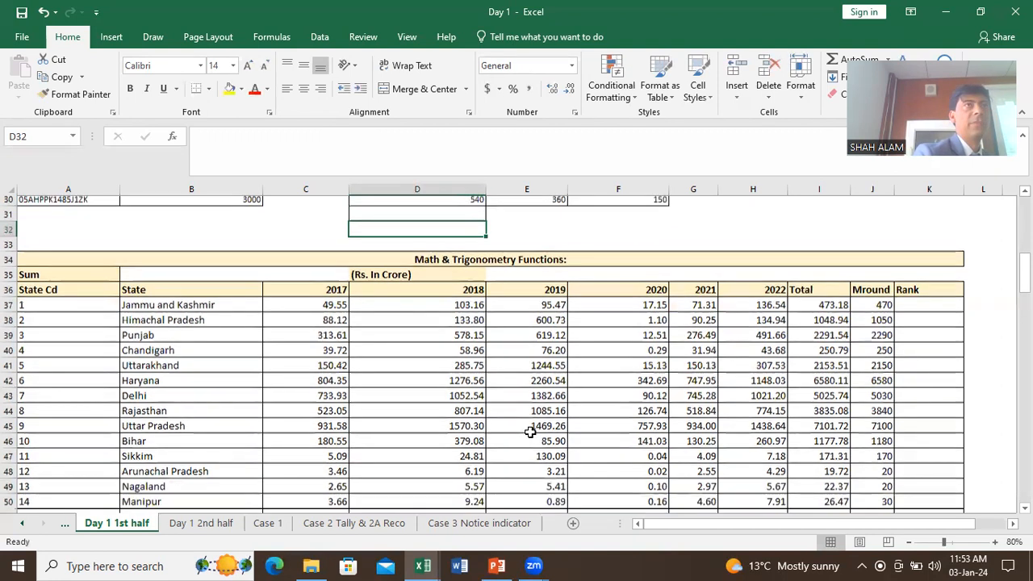
scroll(529, 432, "down", 10)
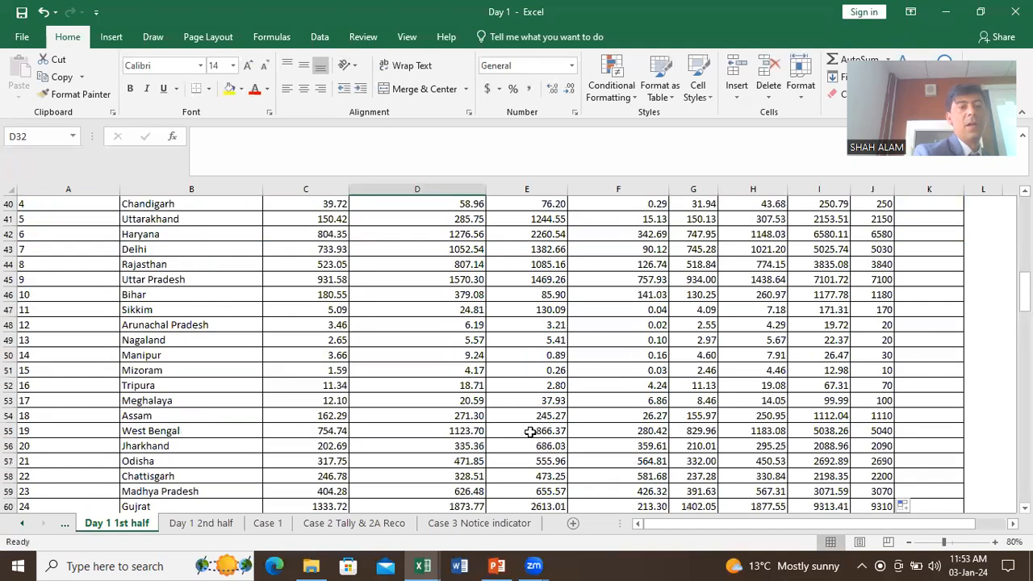
scroll(352, 388, "down", 1)
scroll(353, 389, "up", 9)
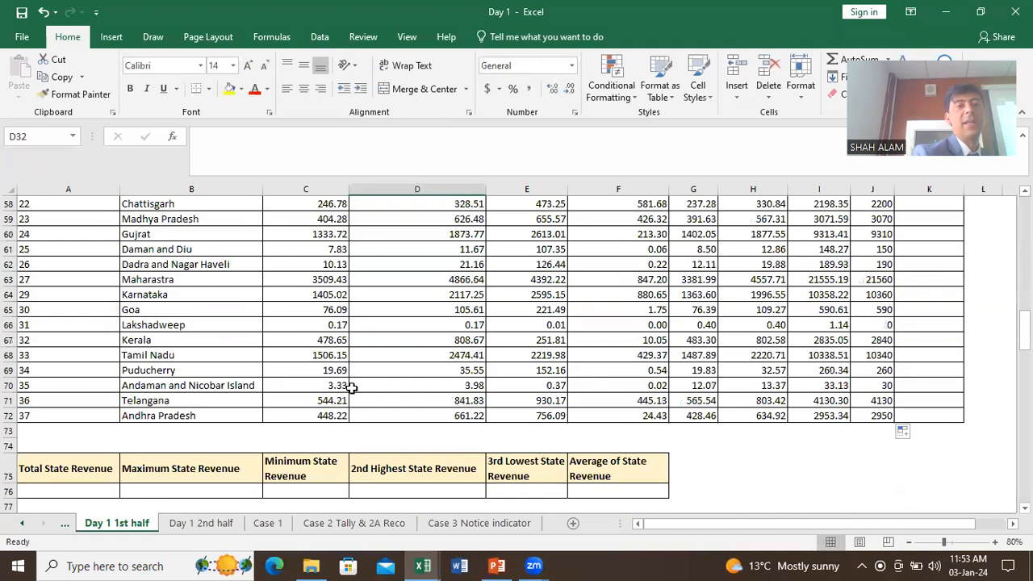
scroll(353, 389, "down", 8)
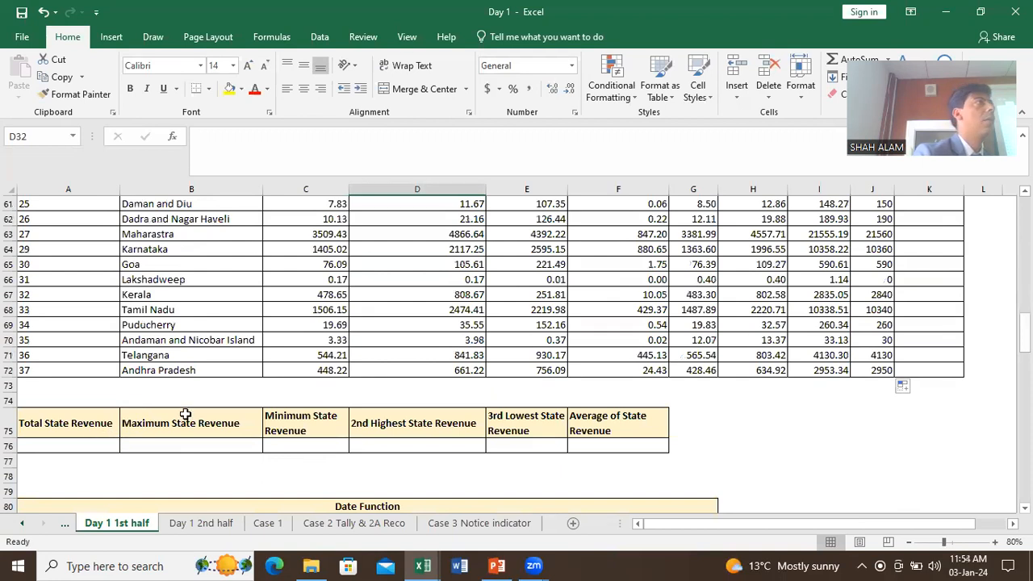
scroll(185, 415, "up", 12)
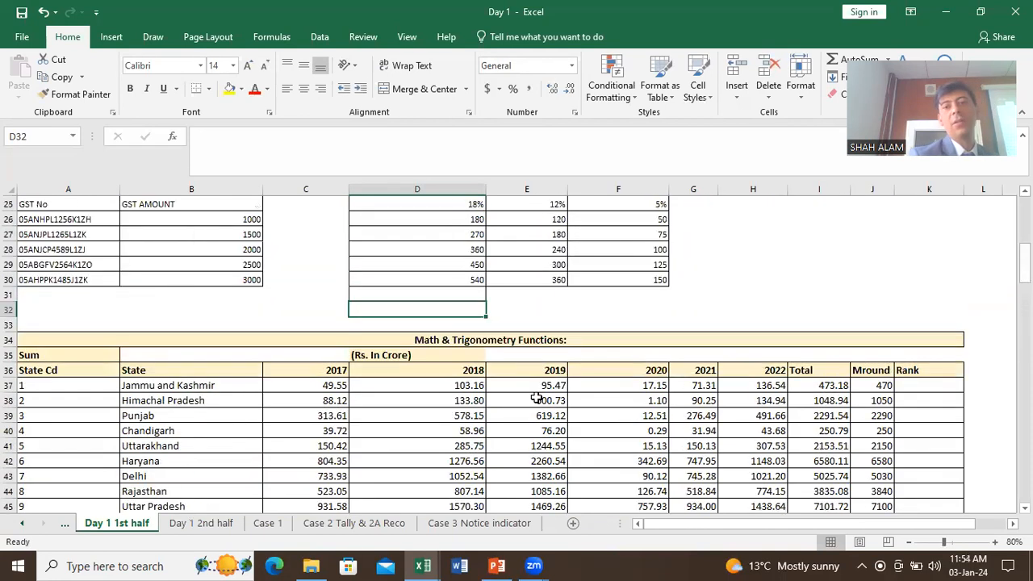
left_click(870, 385)
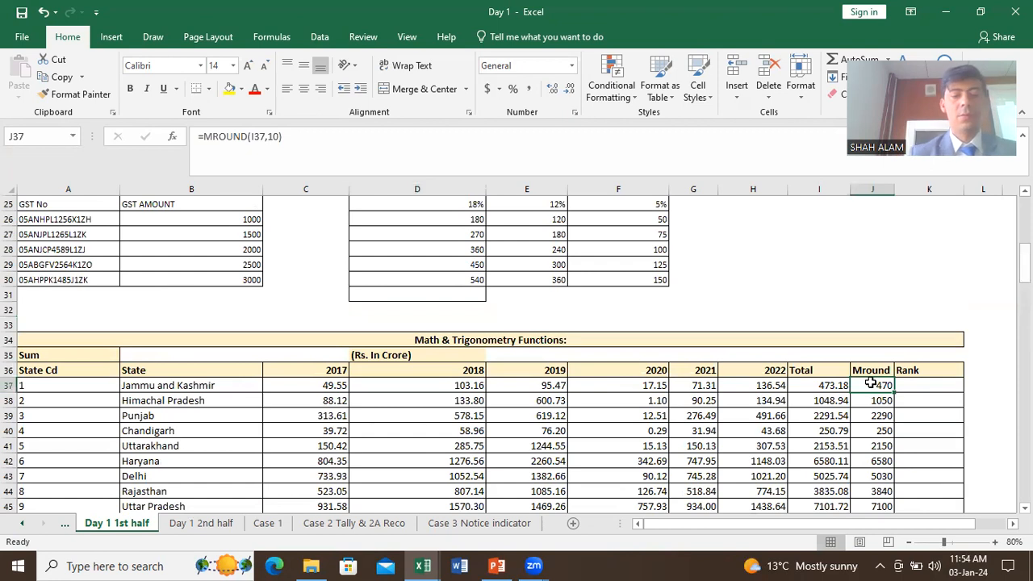
key("ctrl+shift+Down")
key("Delete")
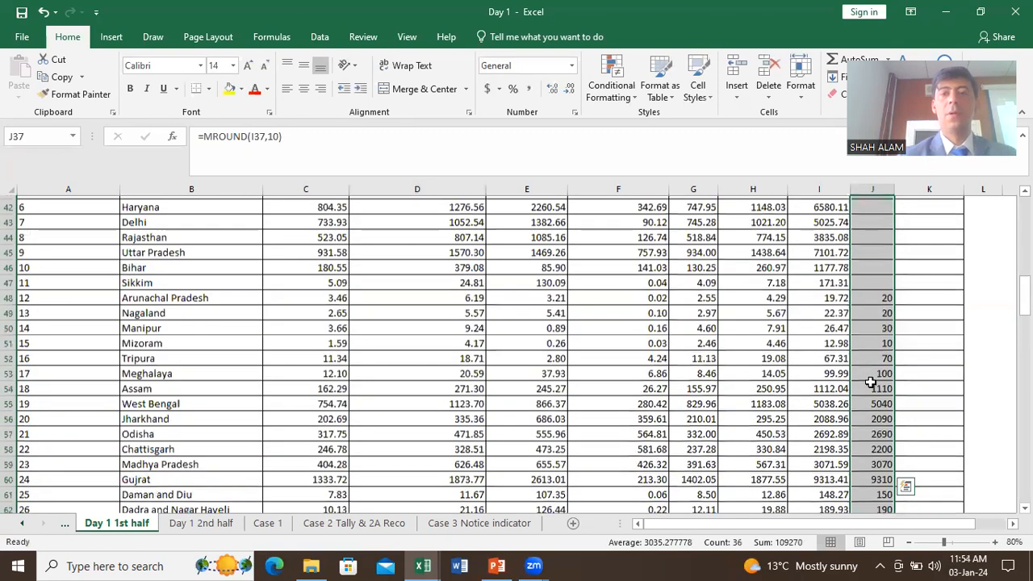
left_click(876, 359)
Step: Enter =MROUND(I37,10) in J37 to round Jammu and Kashmir's Total to 470
type("=M")
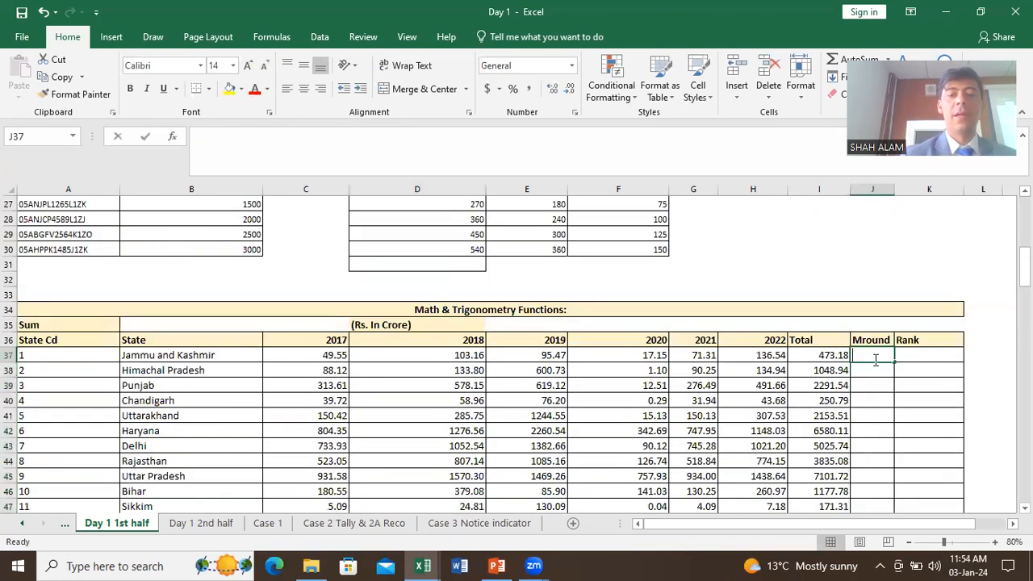
type("R")
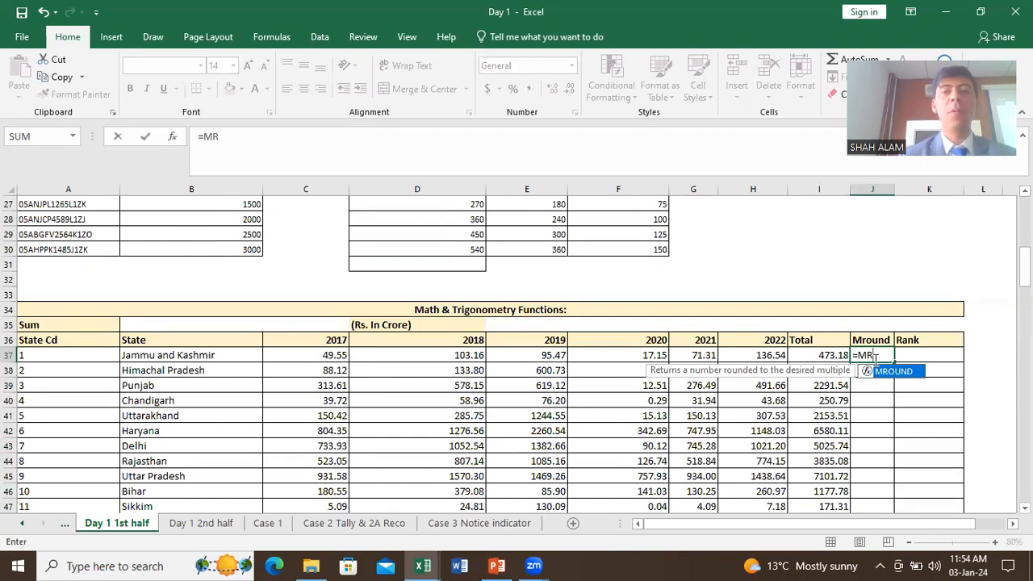
key("Tab")
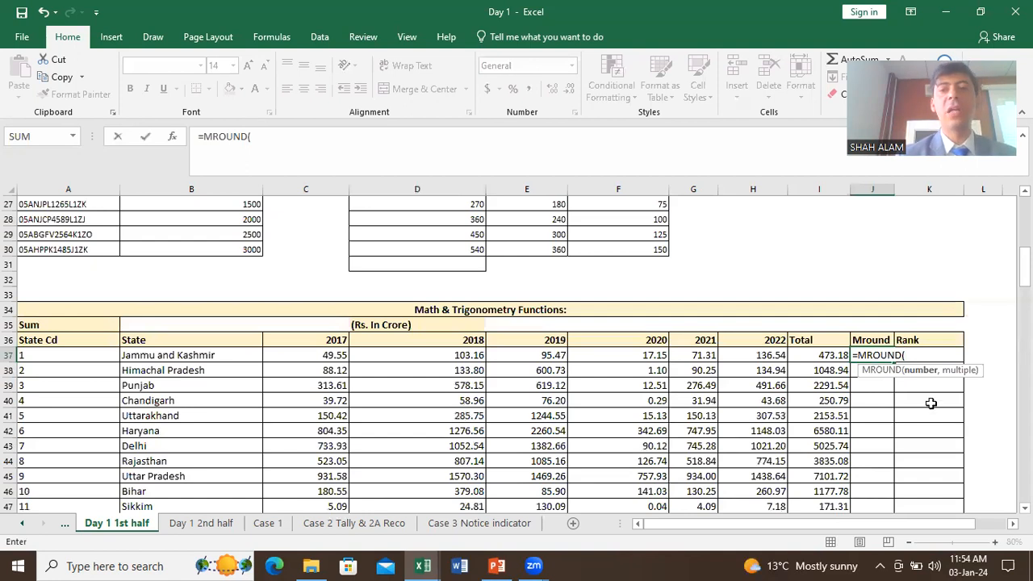
left_click(824, 357)
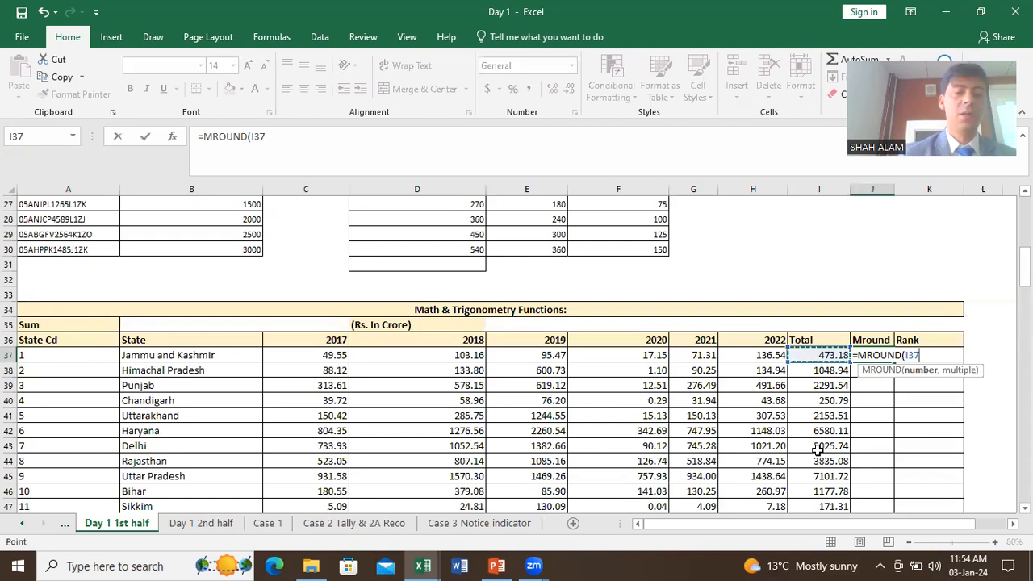
type(",")
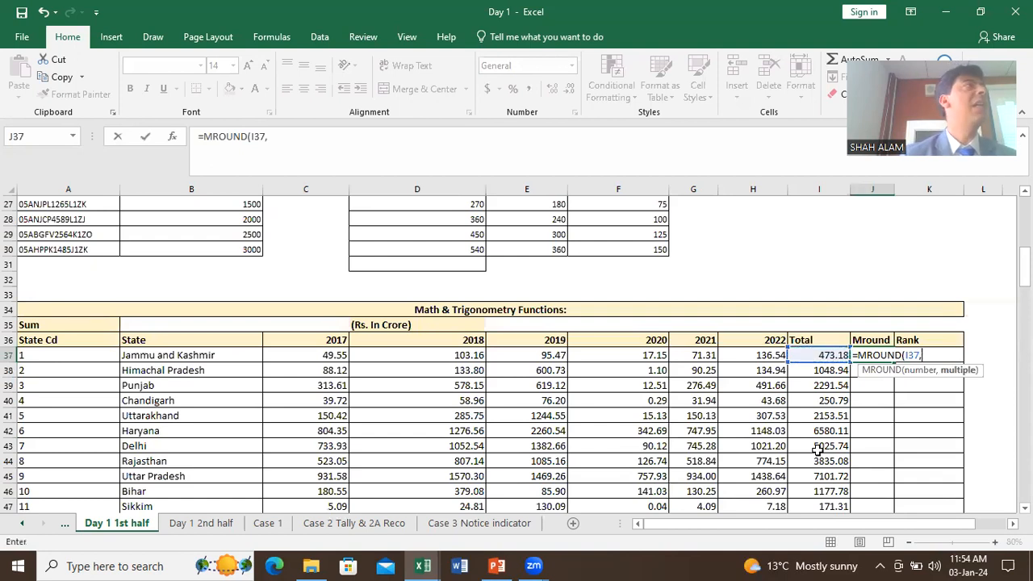
type("10")
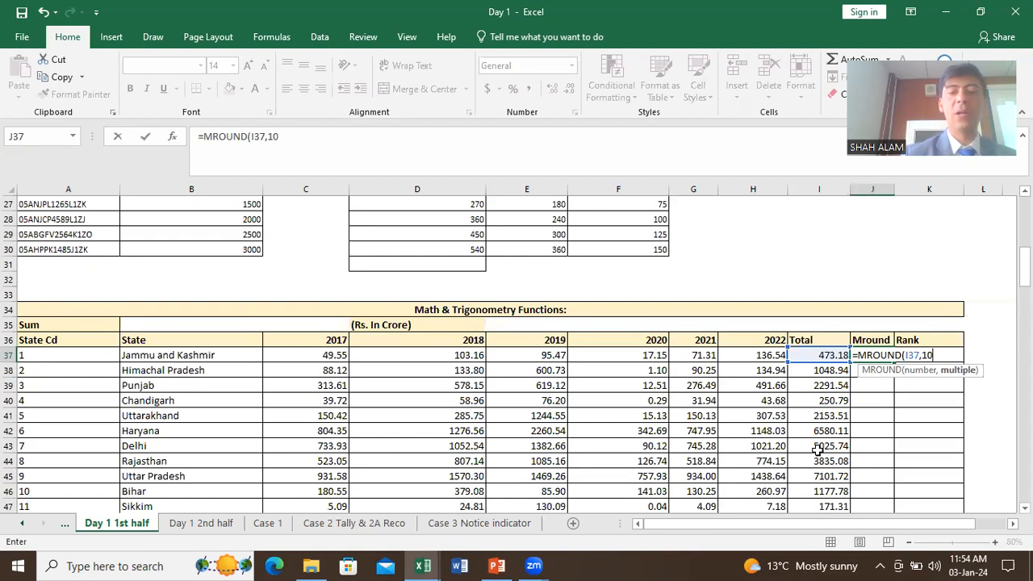
type(")")
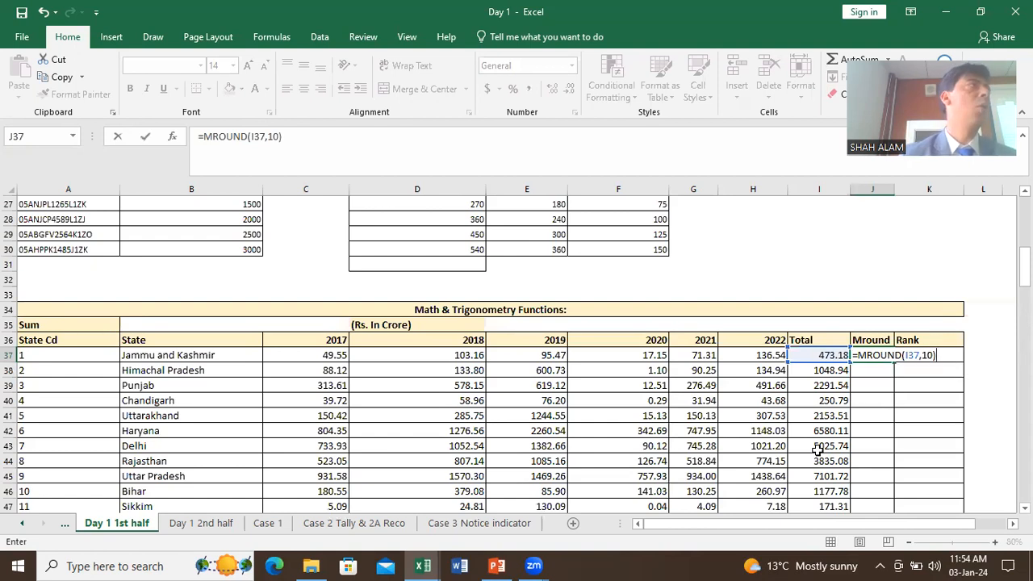
key("Return")
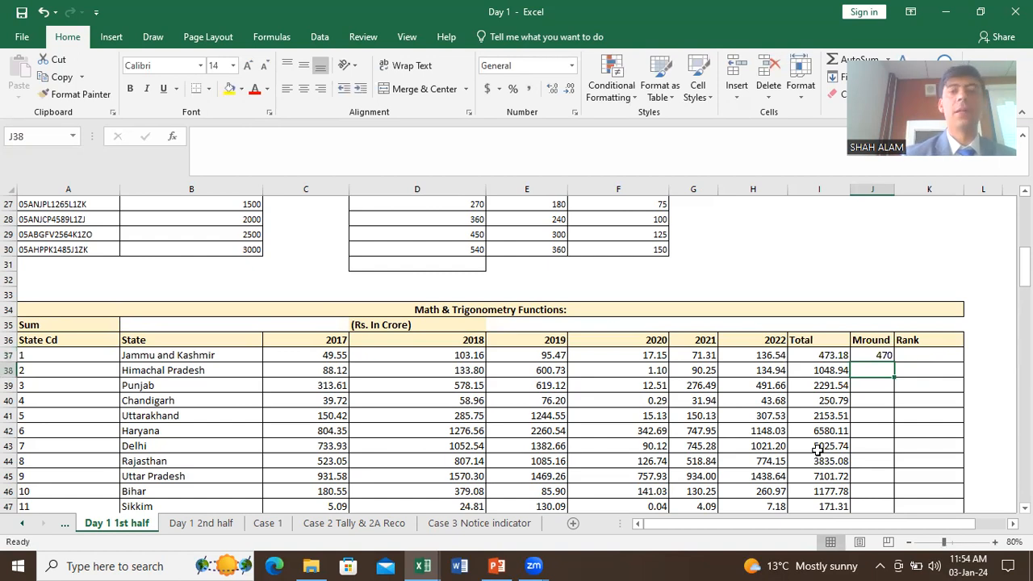
Step: Fill the MROUND formula down the Mround column through Andhra Pradesh's 2950
left_click(881, 356)
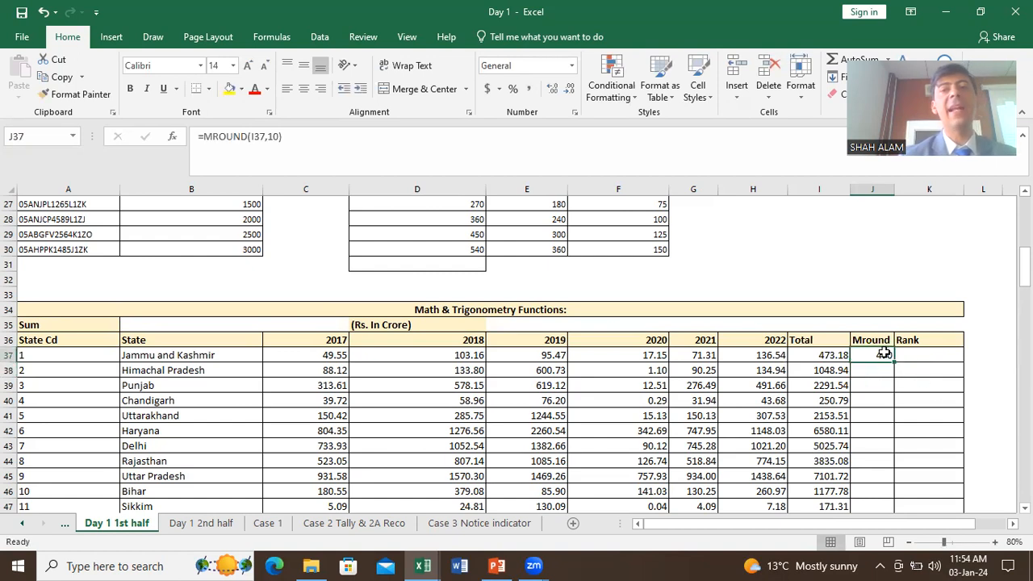
double_click(895, 362)
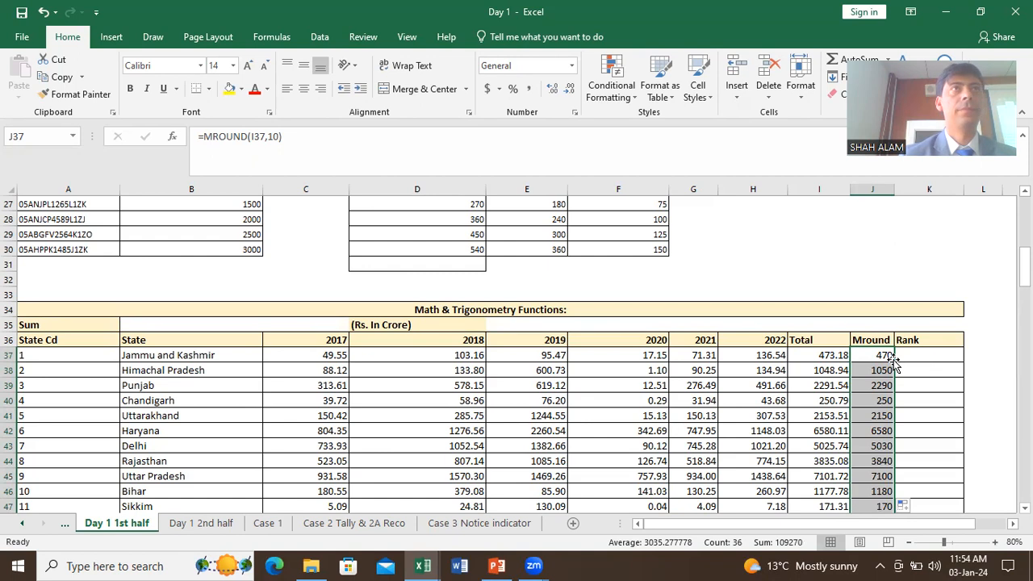
scroll(892, 361, "down", 7)
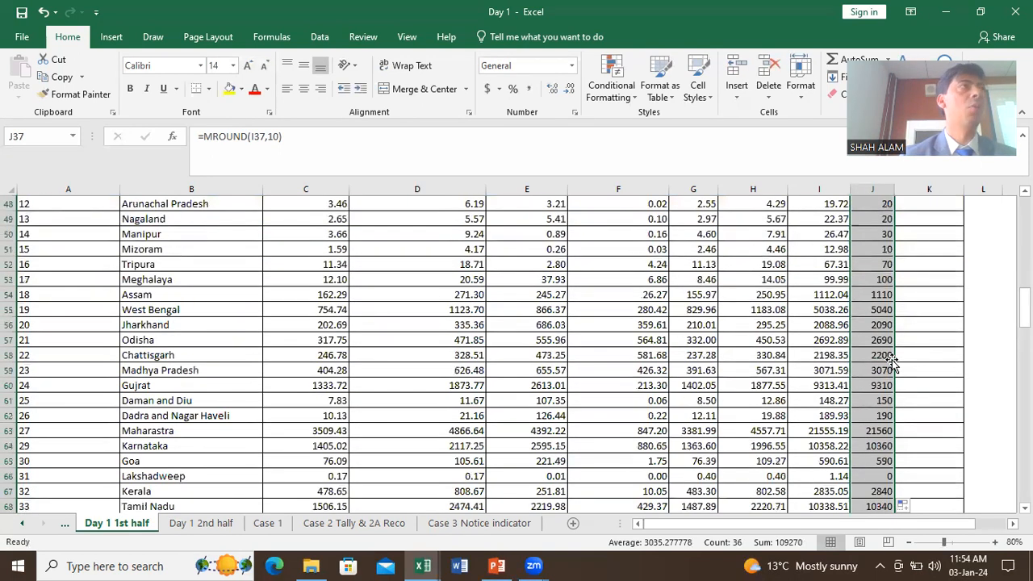
scroll(891, 360, "down", 6)
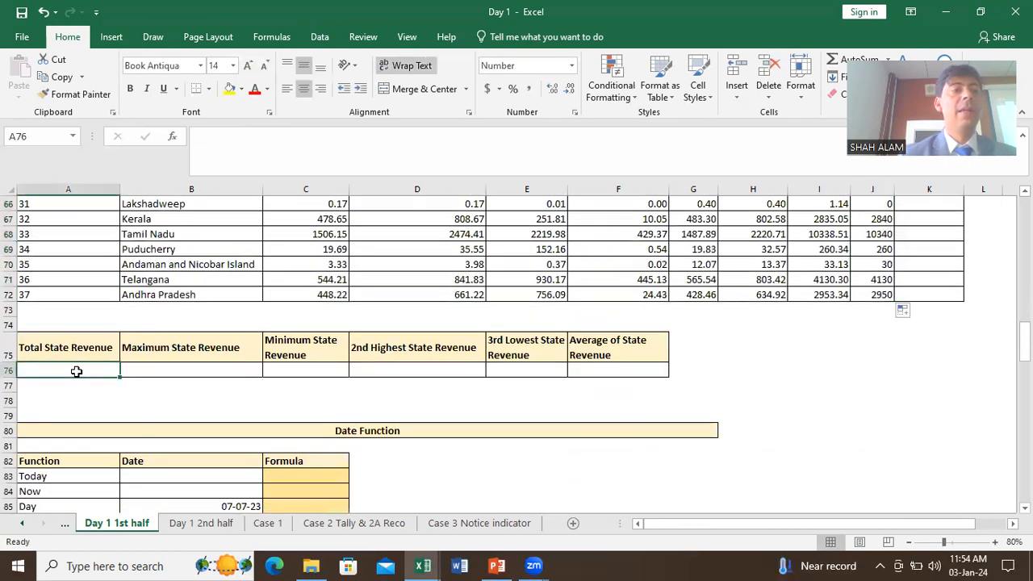
Step: Enter =SUM(I37:I72) in A76, giving a Total State Revenue of 109268.09
left_click(76, 370)
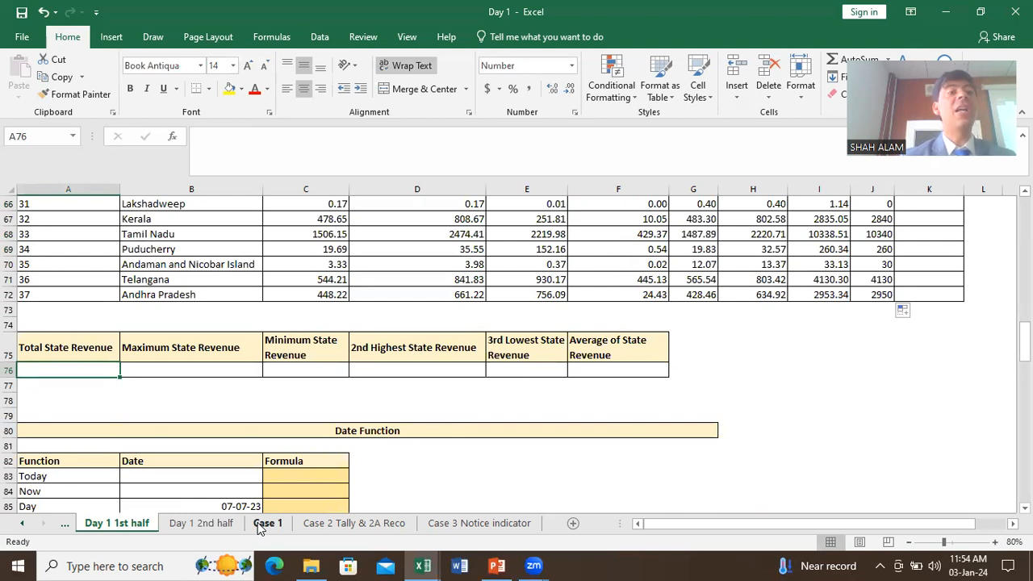
scroll(683, 436, "up", 13)
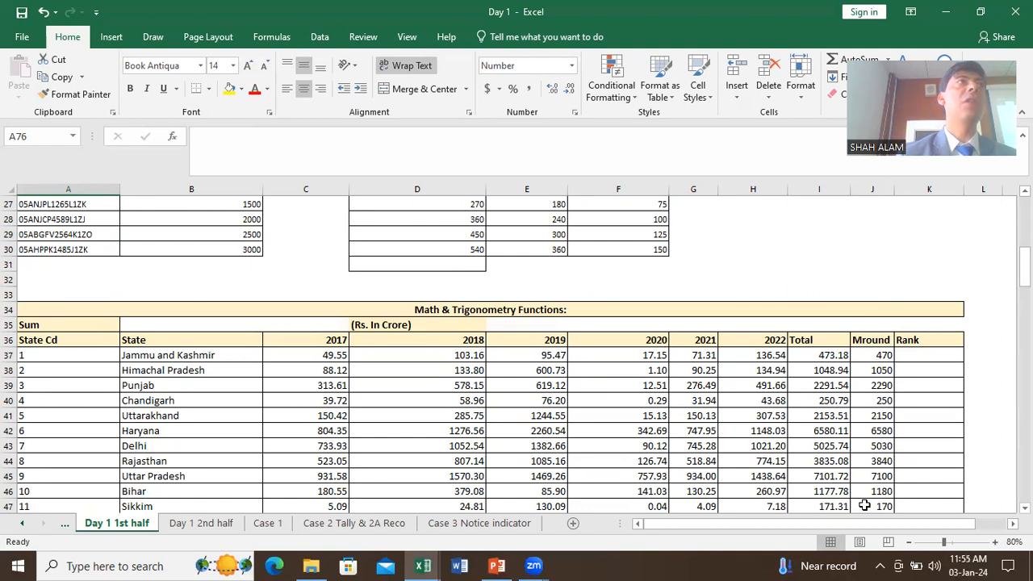
scroll(863, 498, "down", 16)
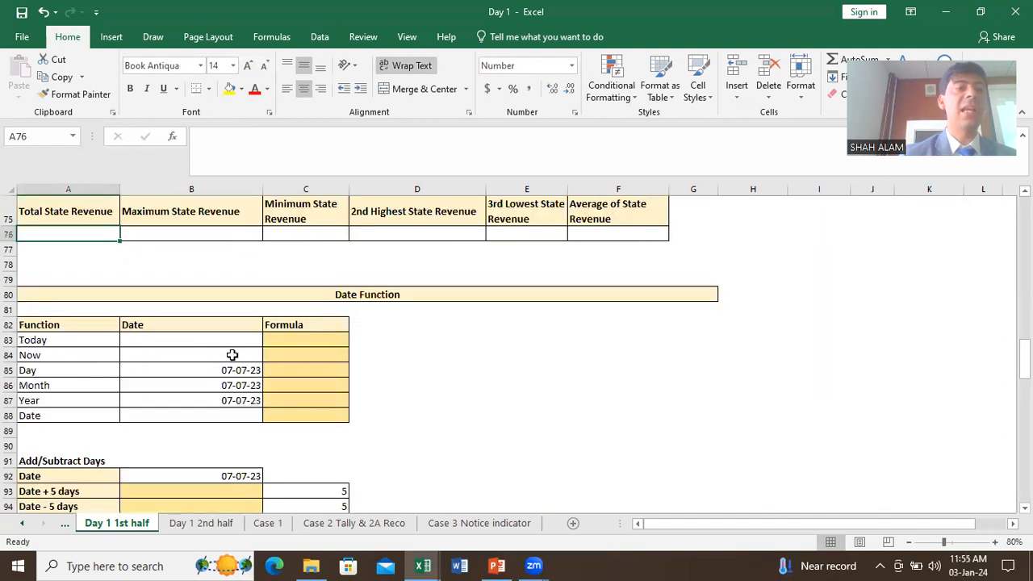
scroll(177, 339, "up", 2)
type("=SUM")
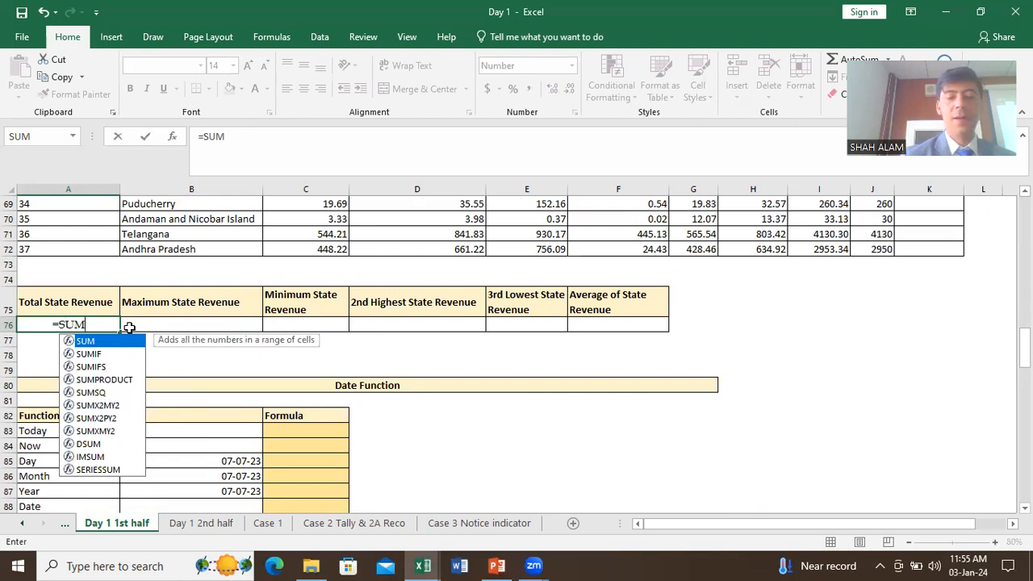
type("(")
scroll(650, 332, "up", 4)
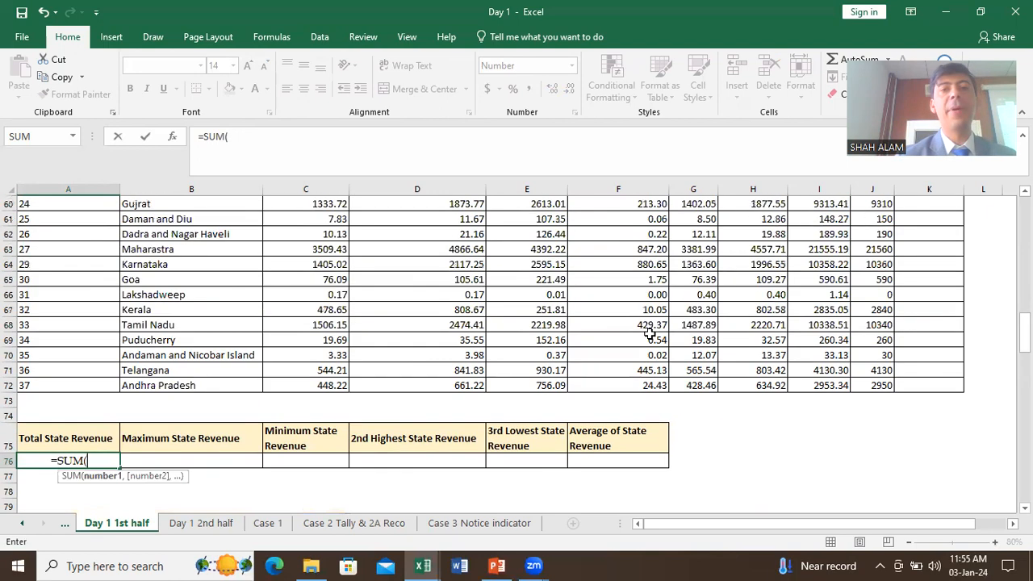
scroll(649, 332, "up", 8)
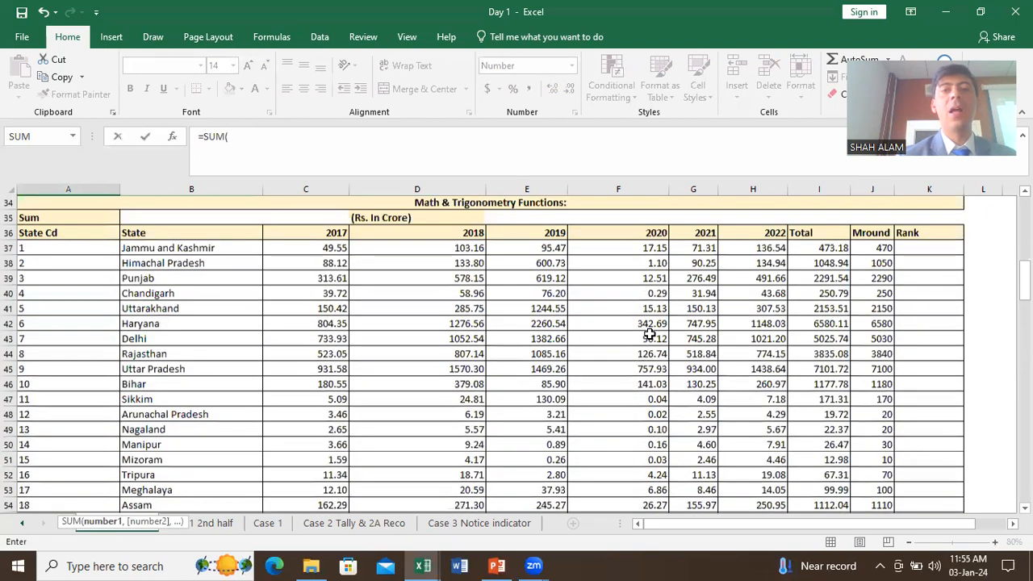
mouse_move(817, 259)
left_mouse_down()
mouse_move(817, 355)
mouse_move(817, 265)
left_mouse_up()
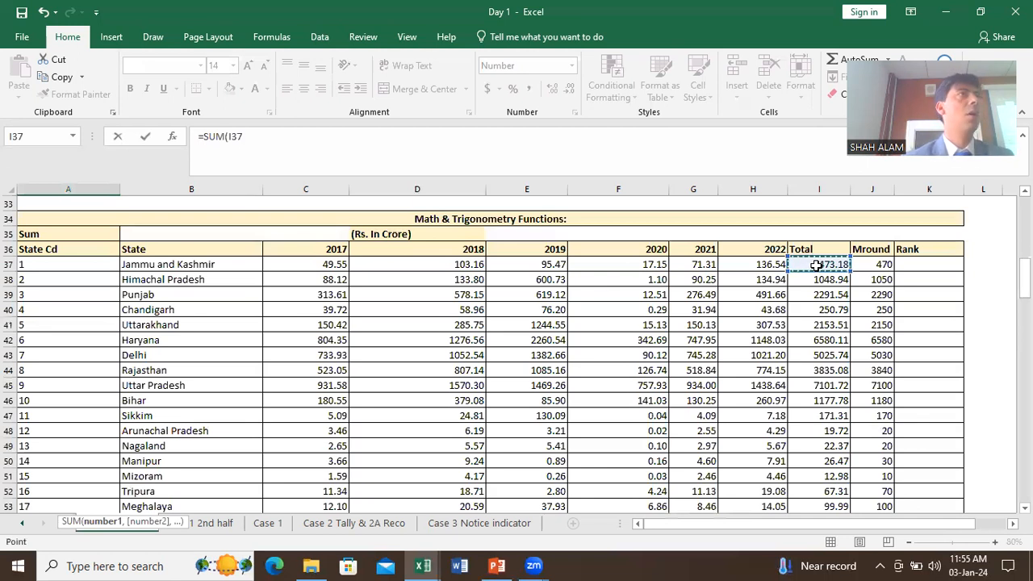
key("ctrl+shift+Down")
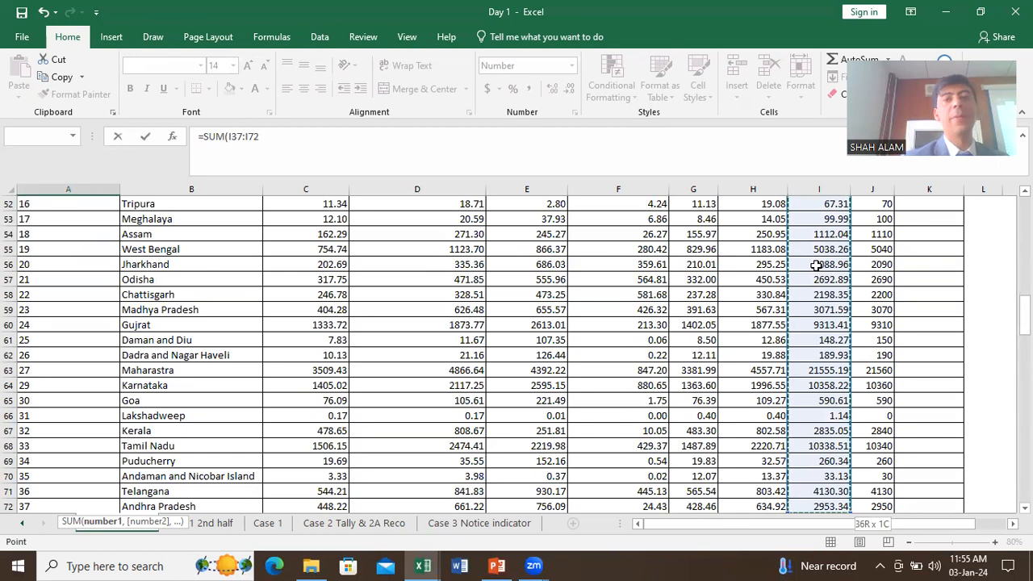
scroll(817, 265, "up", 9)
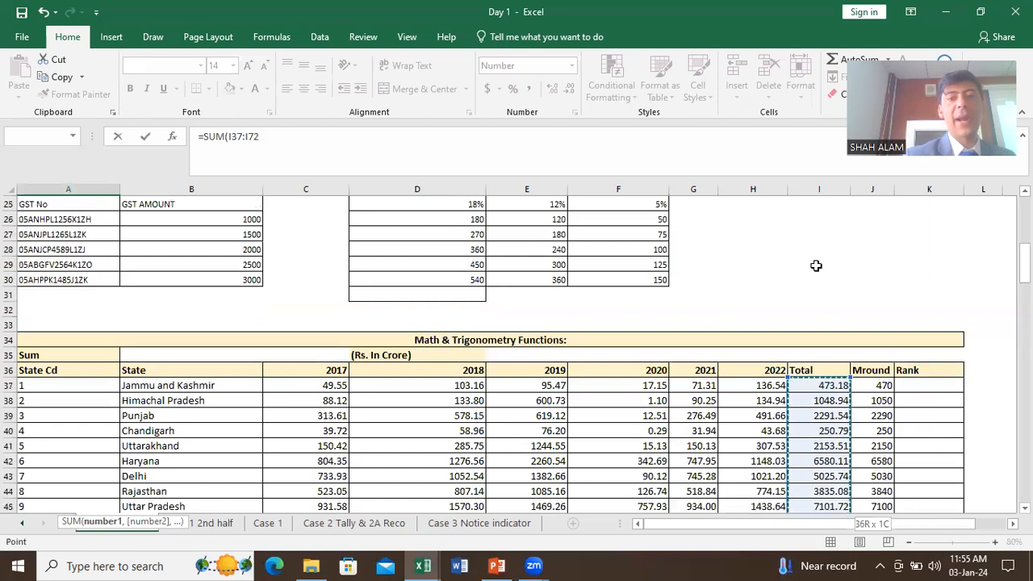
type(")")
key("Return")
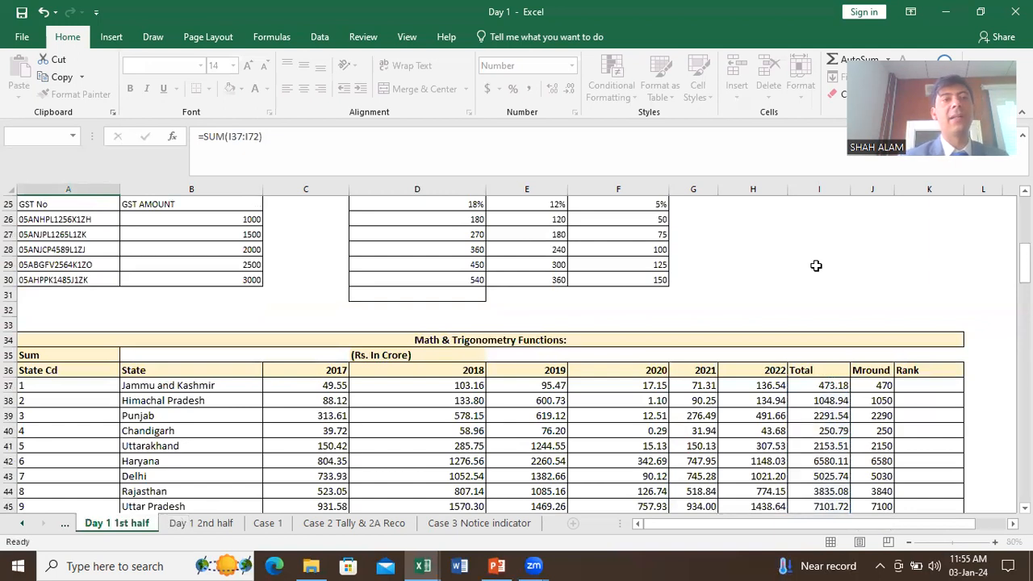
scroll(816, 265, "down", 1)
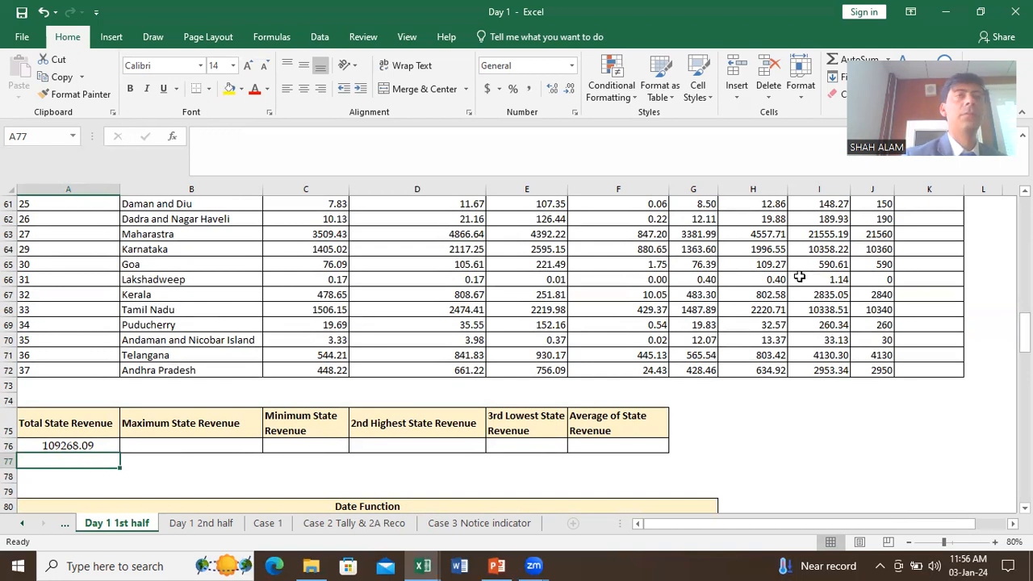
scroll(799, 277, "up", 6)
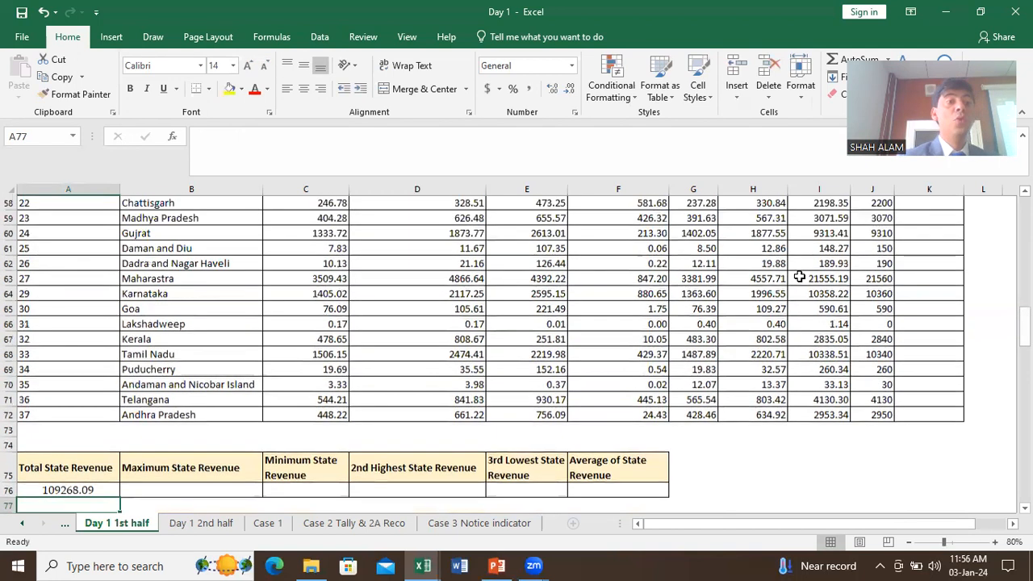
scroll(799, 277, "up", 4)
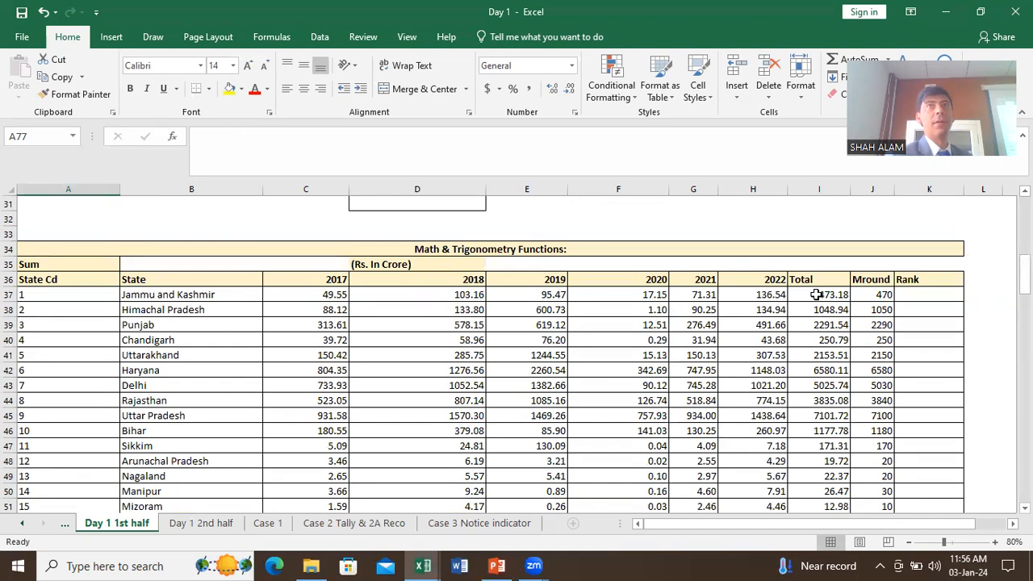
scroll(815, 298, "down", 3)
scroll(815, 299, "down", 1)
scroll(817, 291, "up", 2)
scroll(817, 282, "up", 2)
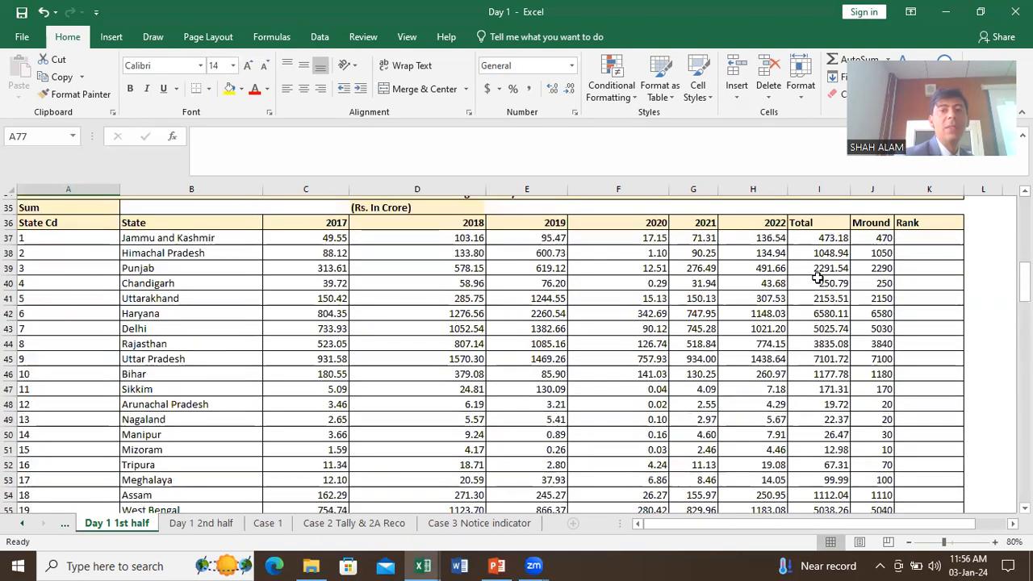
scroll(818, 290, "down", 3)
scroll(819, 294, "down", 5)
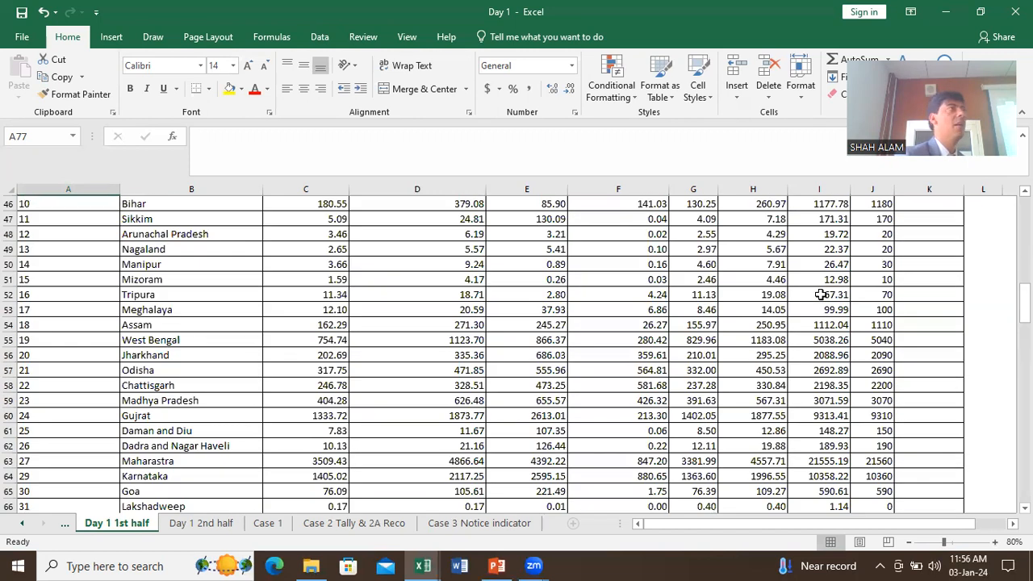
scroll(819, 293, "down", 6)
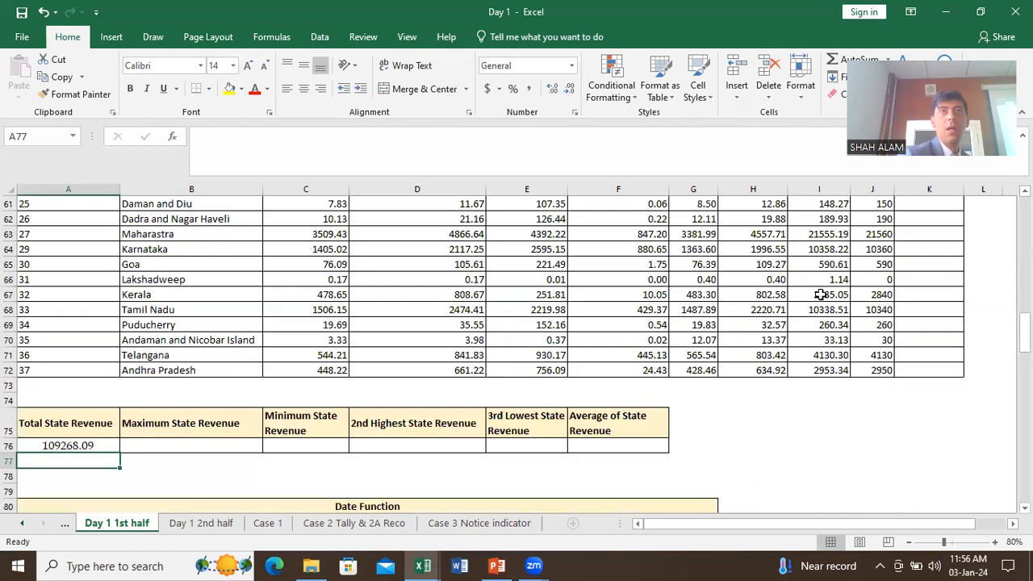
Step: Enter =MAX(I37:I72) in B76 to show the largest state total, 21555.19
left_click(216, 257)
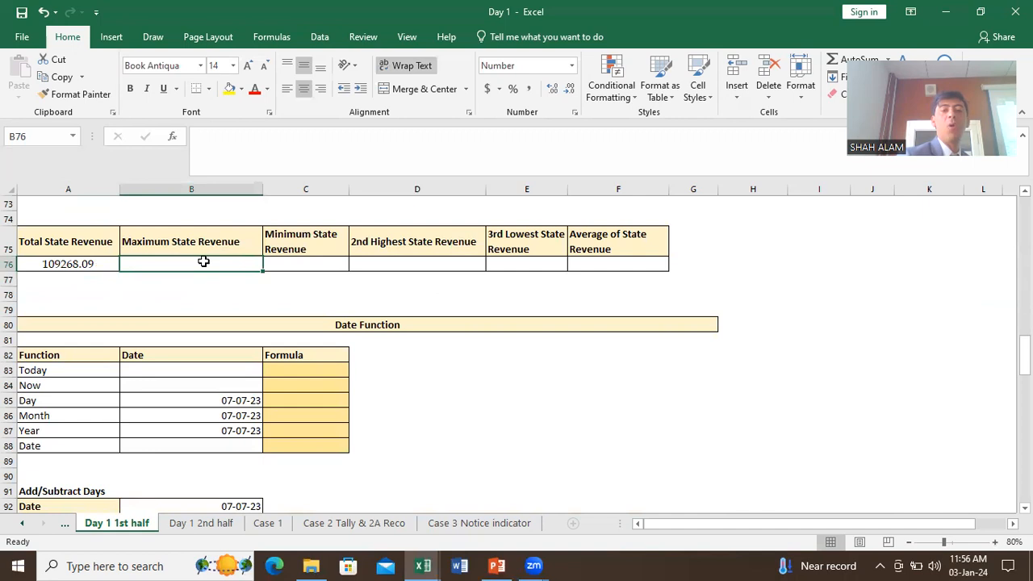
type("=MAX")
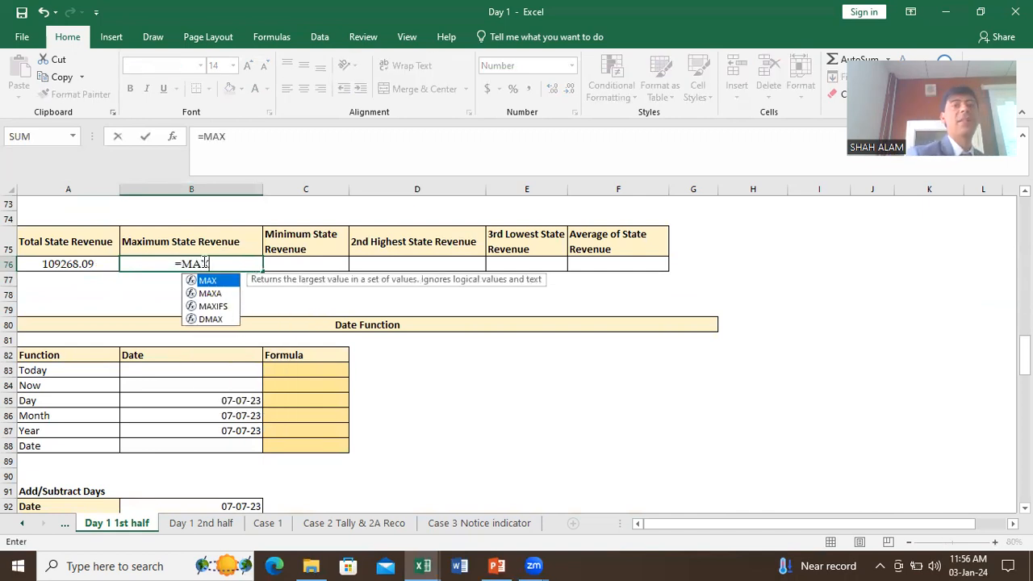
type("(")
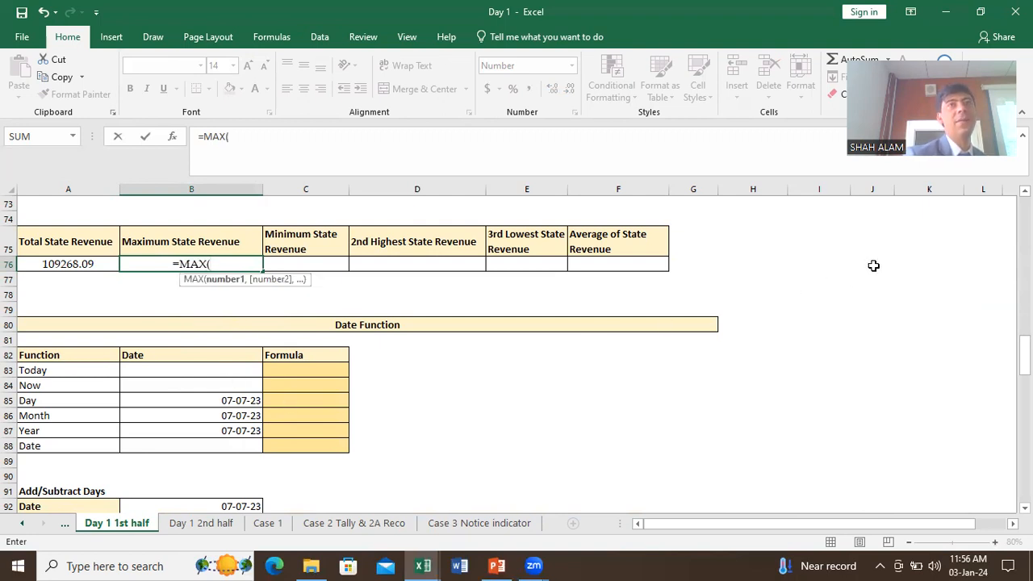
scroll(874, 265, "up", 14)
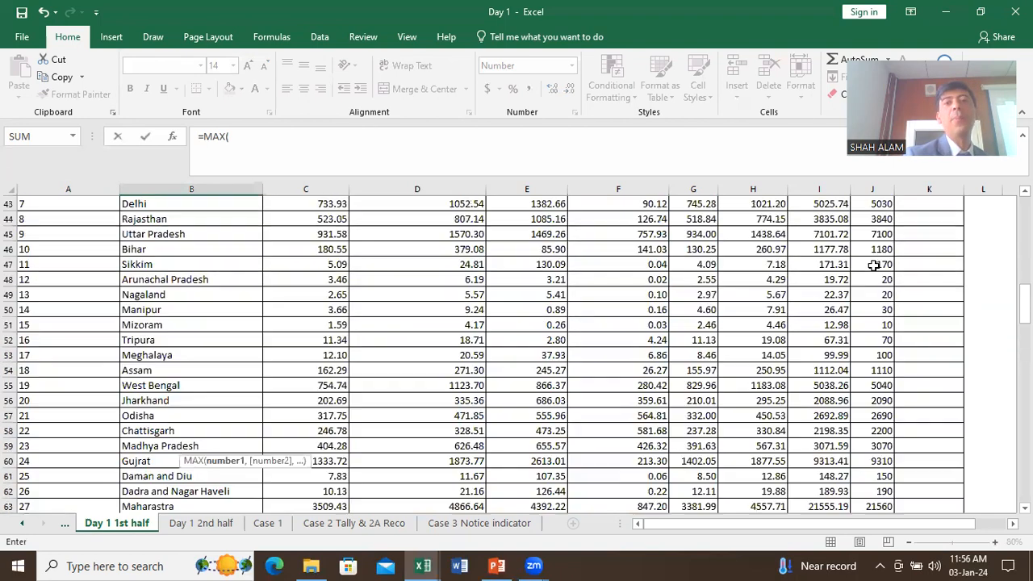
left_click(820, 295)
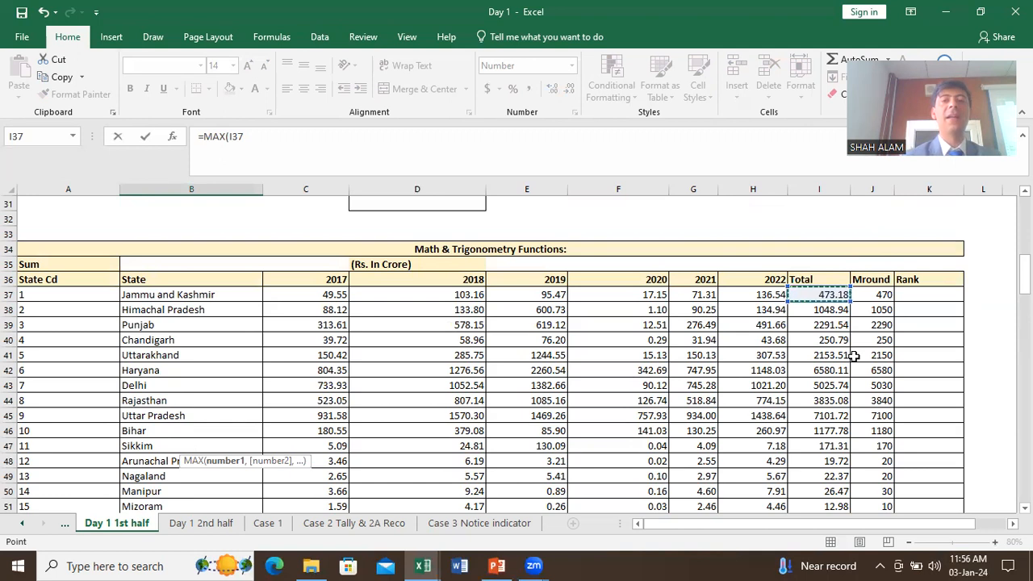
key("ctrl+shift+Down")
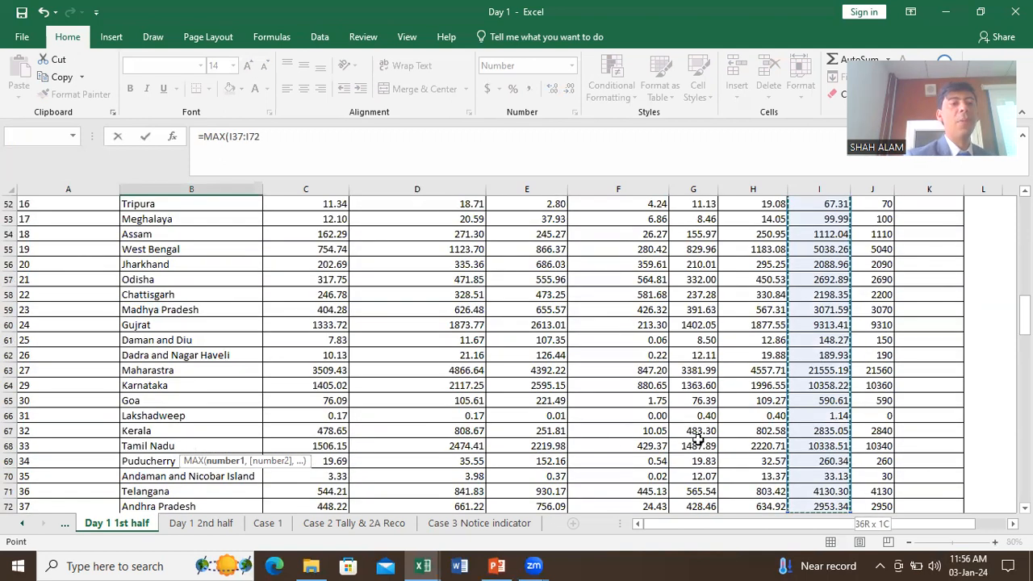
scroll(379, 380, "down", 4)
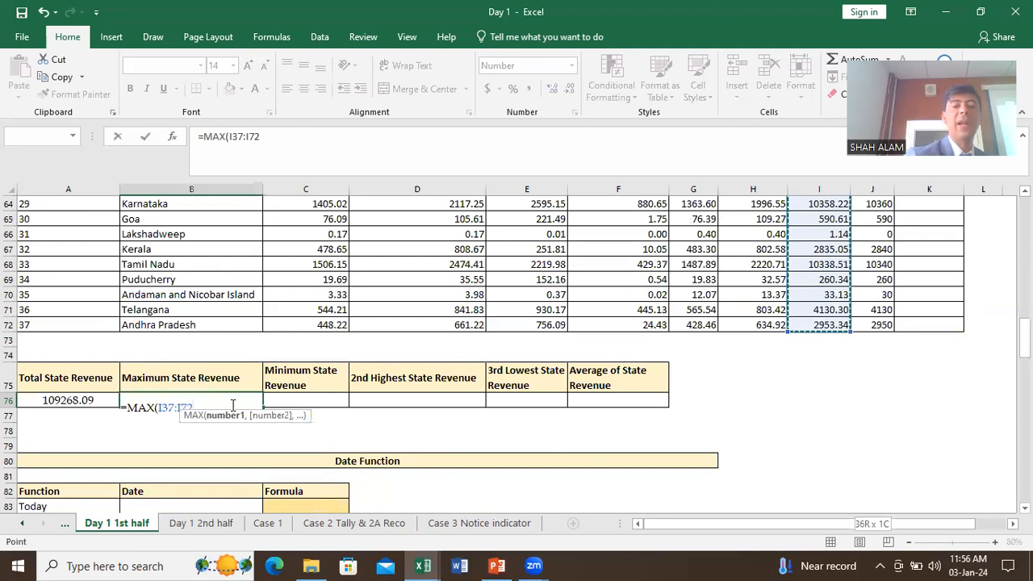
key("Return")
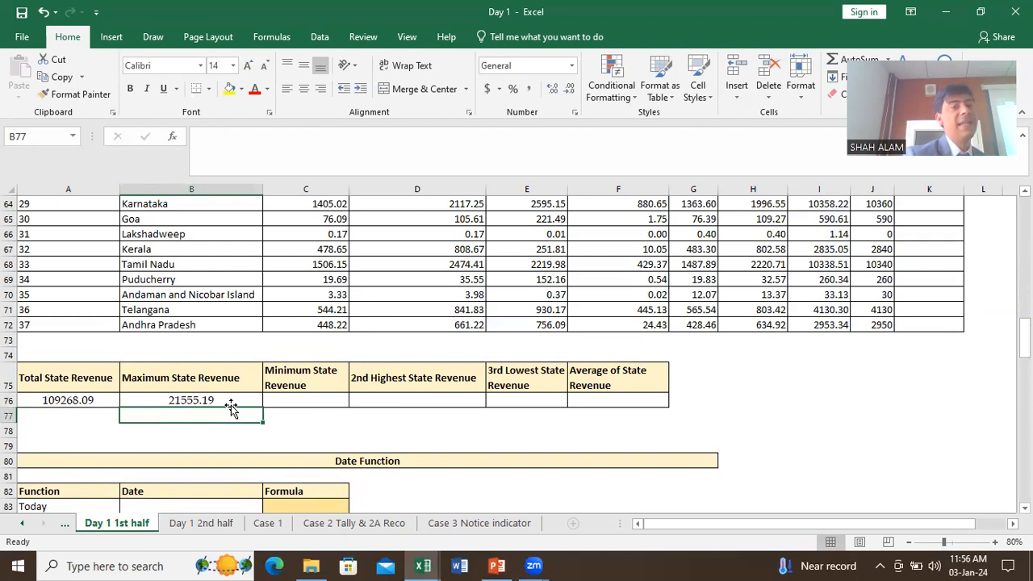
left_click(306, 399)
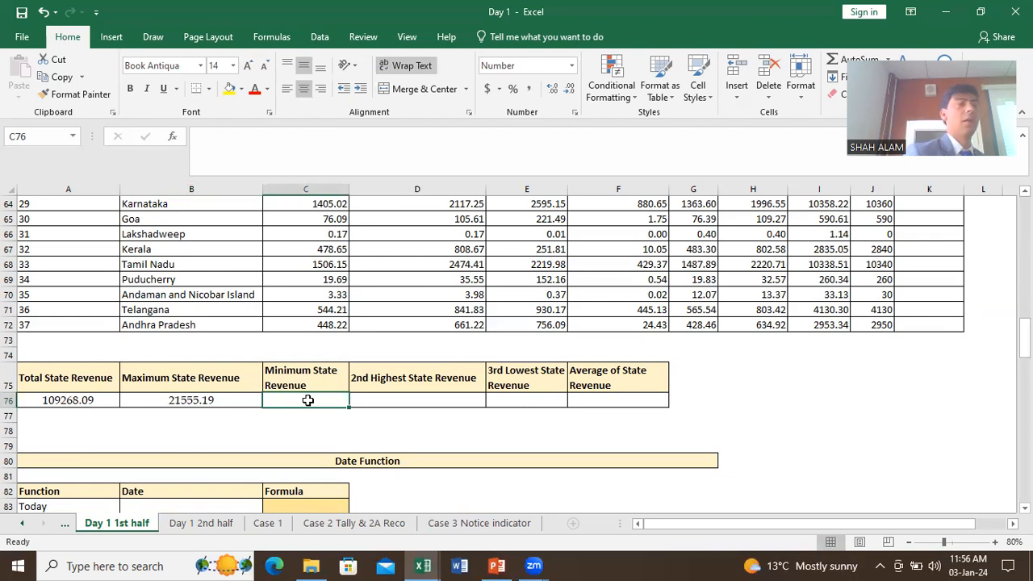
Step: Enter =MIN(I37:I72) in C76, showing Lakshadweep's 1.14 as the minimum
type("=MI")
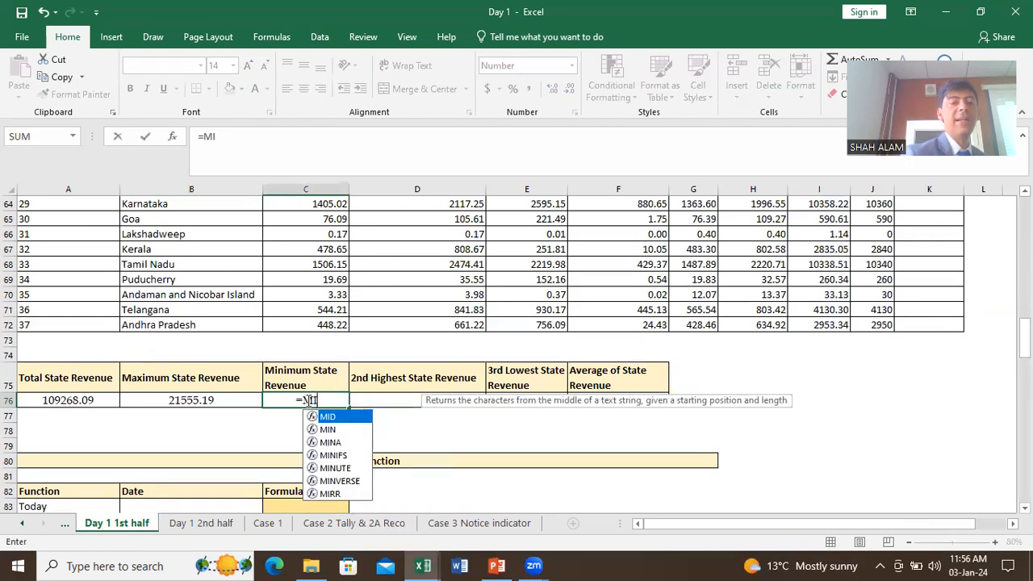
type("N(")
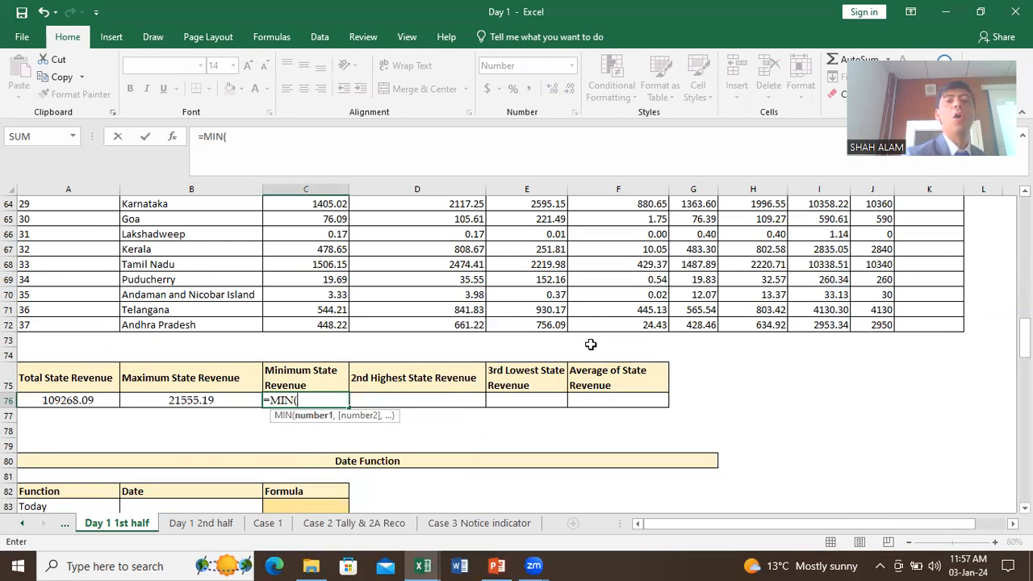
scroll(797, 340, "up", 1)
scroll(797, 341, "up", 13)
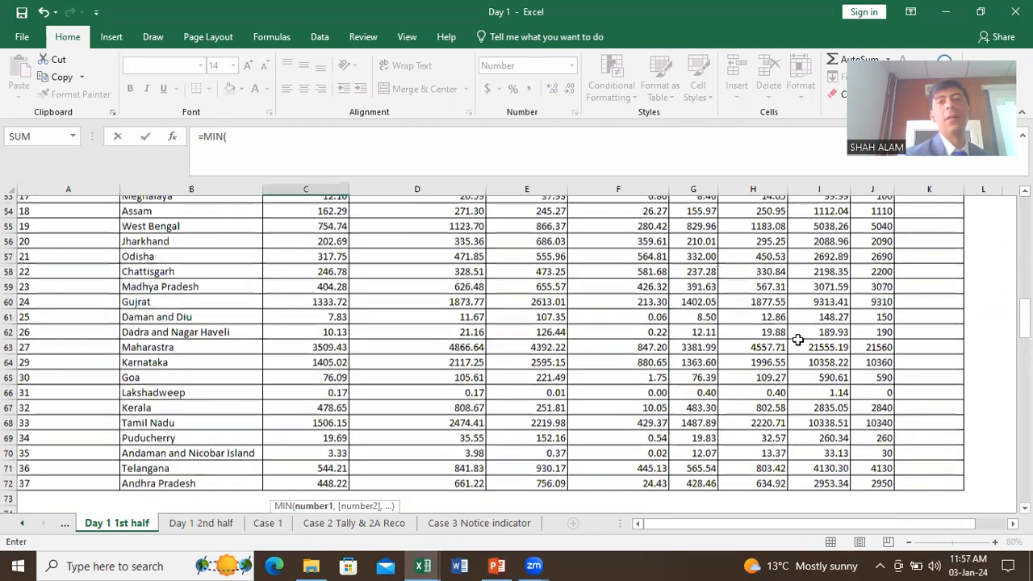
left_click(809, 383)
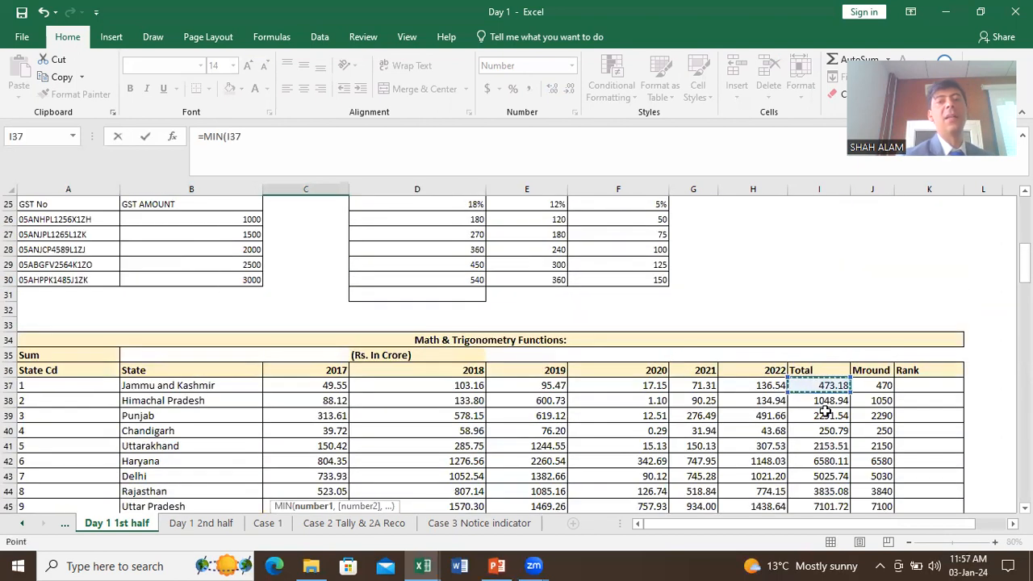
key("ctrl+shift+Down")
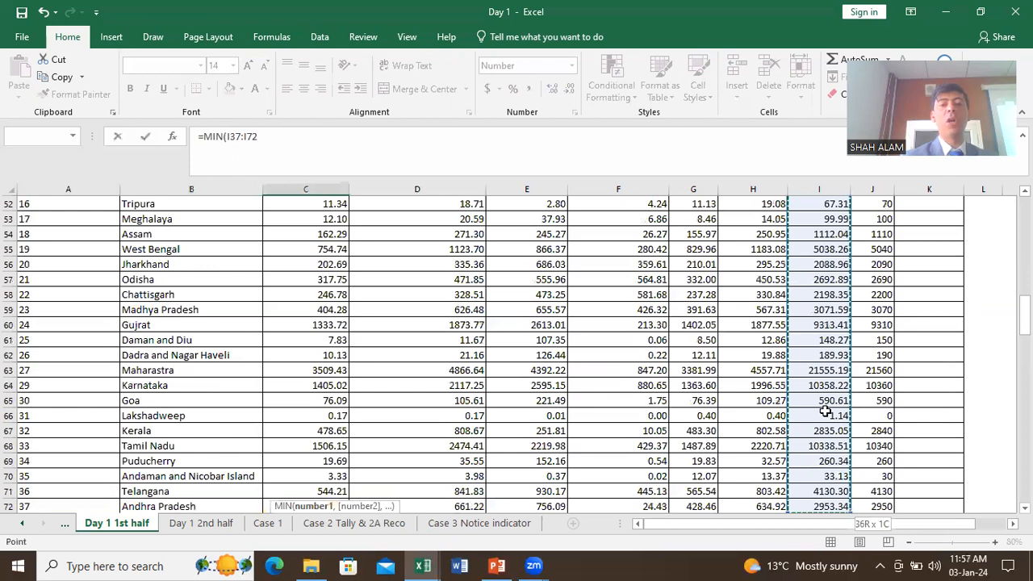
type(")")
key("Return")
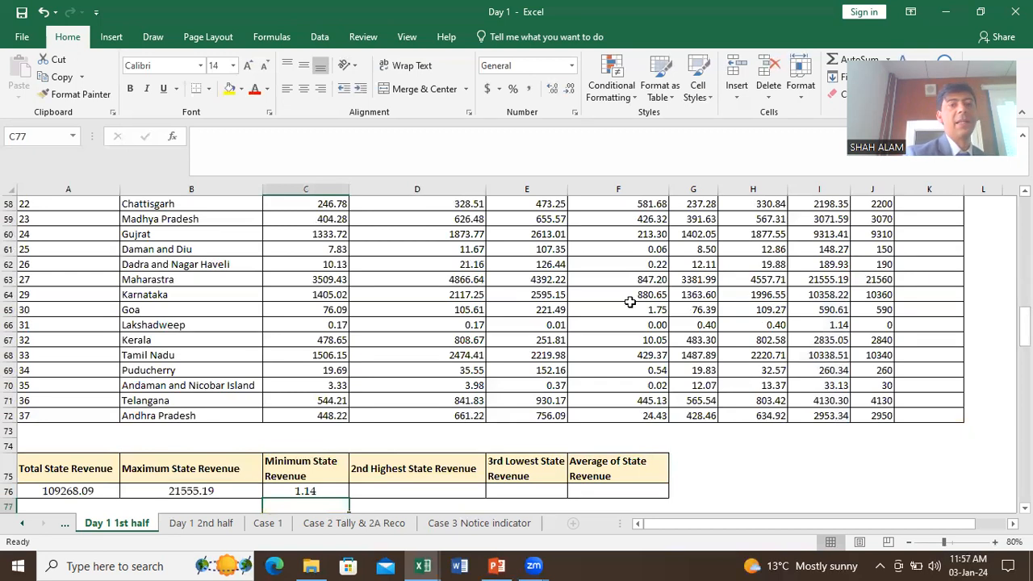
left_click(533, 355)
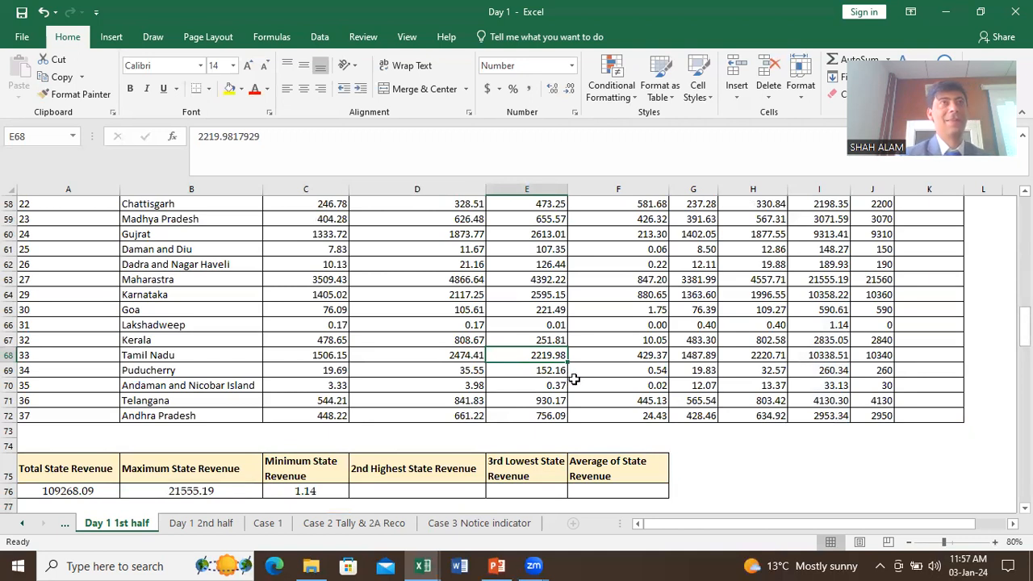
left_click(612, 373)
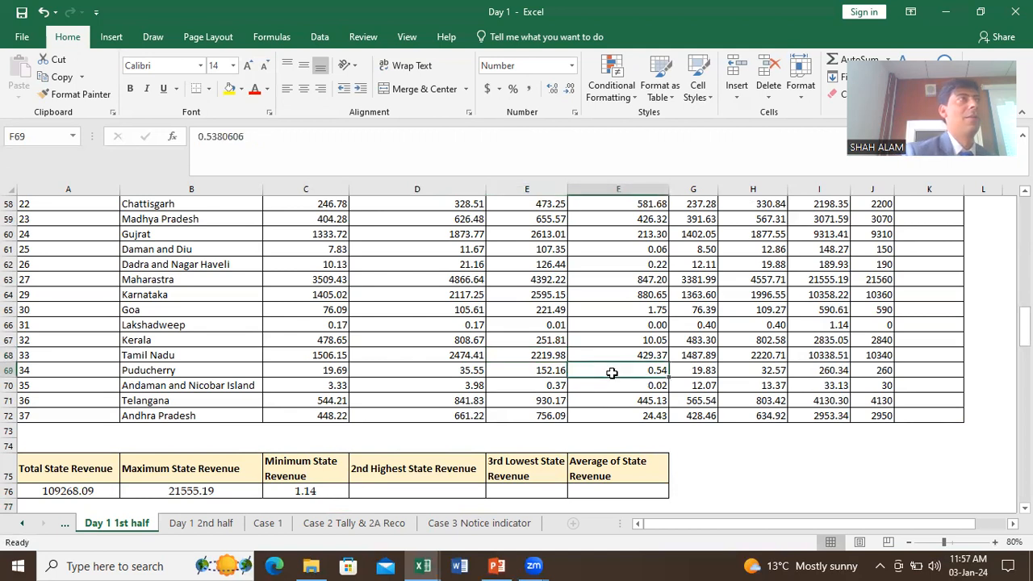